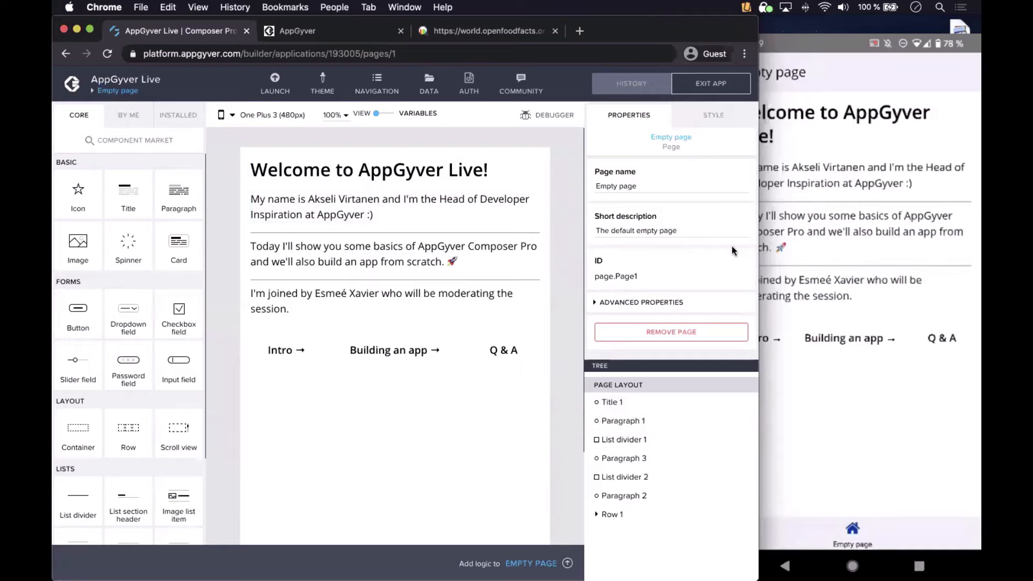
# Step: Delete the self-introduction paragraph directly below the welcome title on the page
pyautogui.click(792, 240)
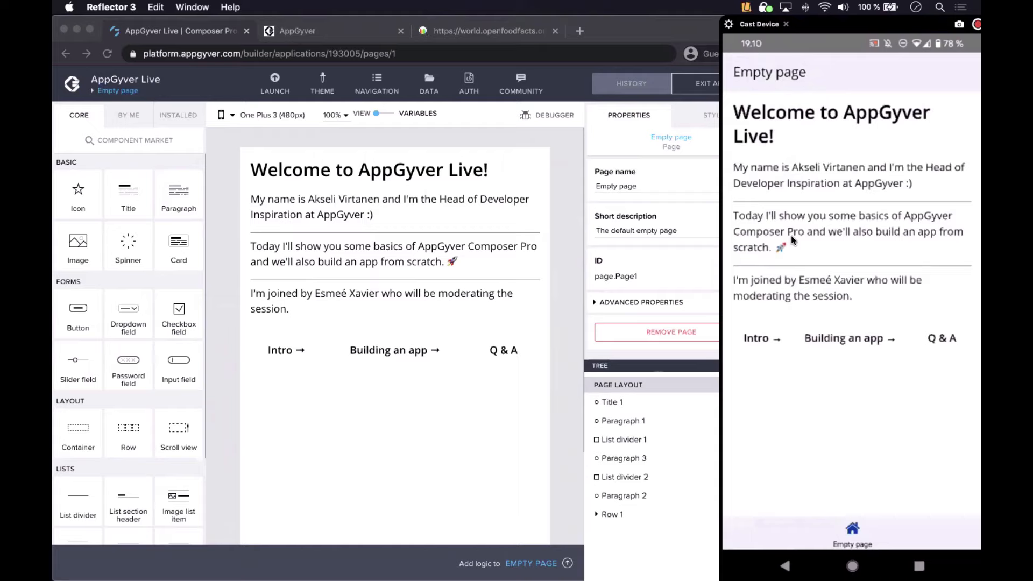
pyautogui.click(373, 210)
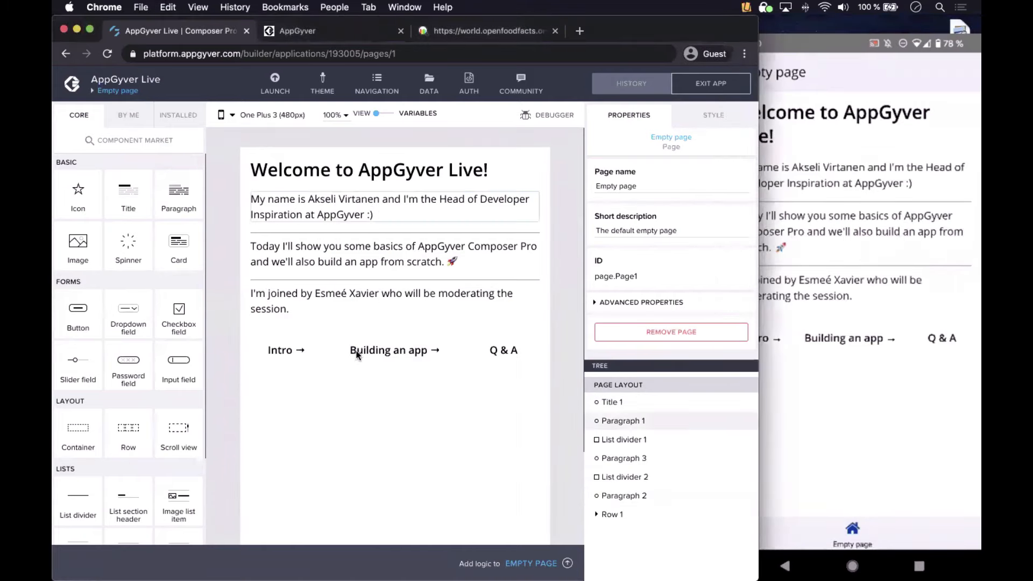
pyautogui.click(397, 197)
pyautogui.click(530, 235)
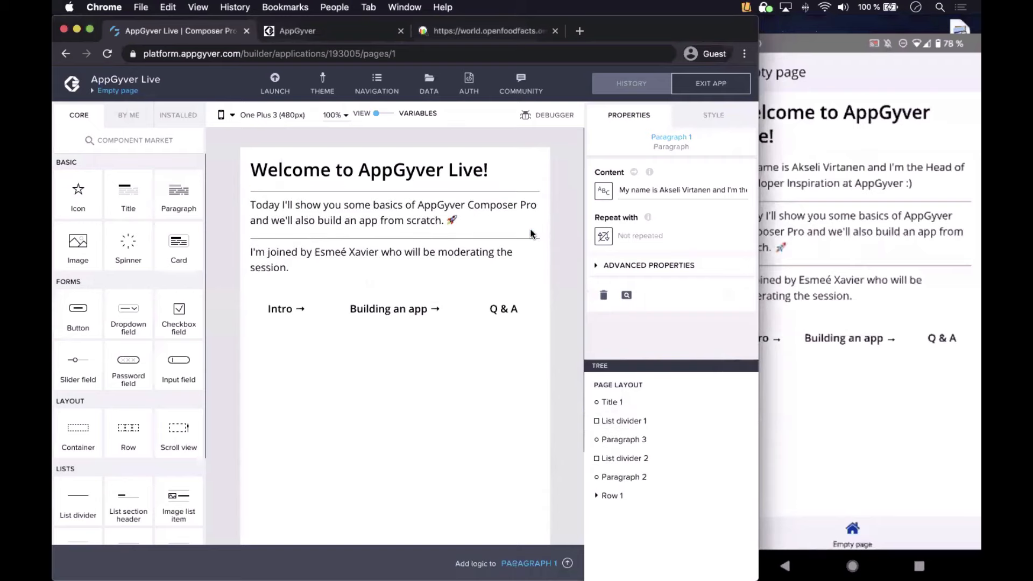
# Step: Save the application, check the updated page on the mirrored phone, and dismiss the save notification
pyautogui.click(709, 80)
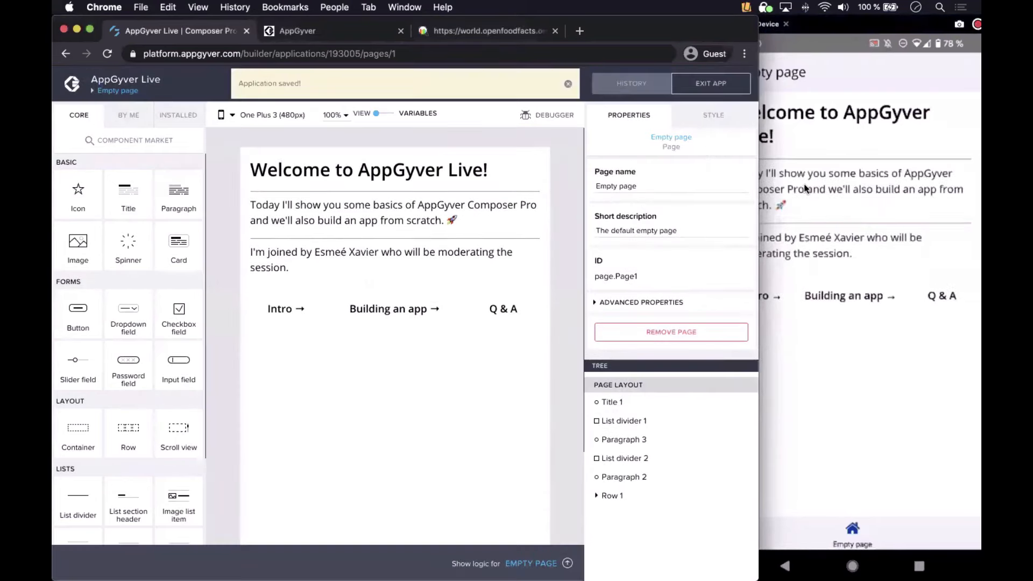
pyautogui.click(804, 183)
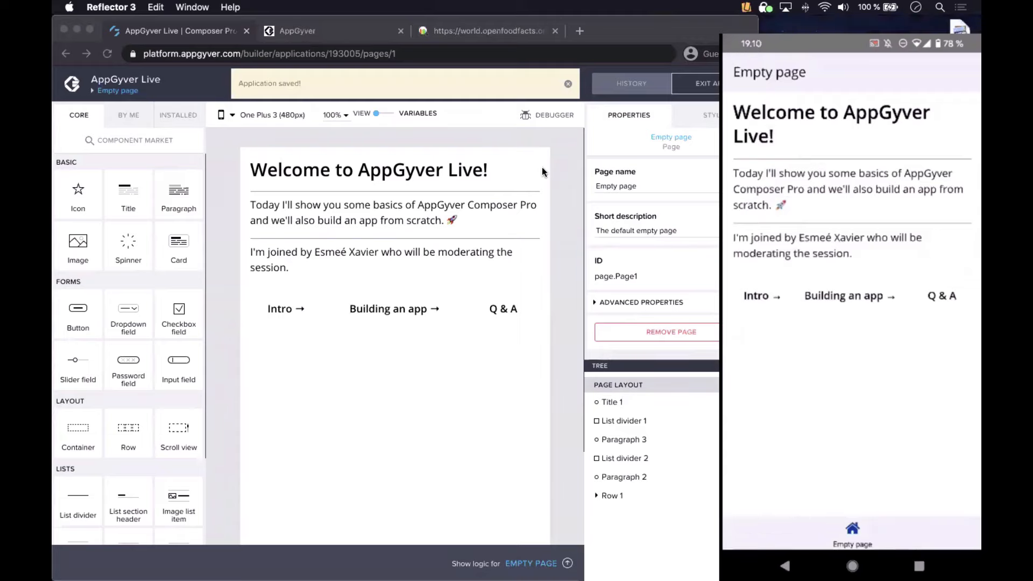
pyautogui.click(569, 82)
pyautogui.click(568, 83)
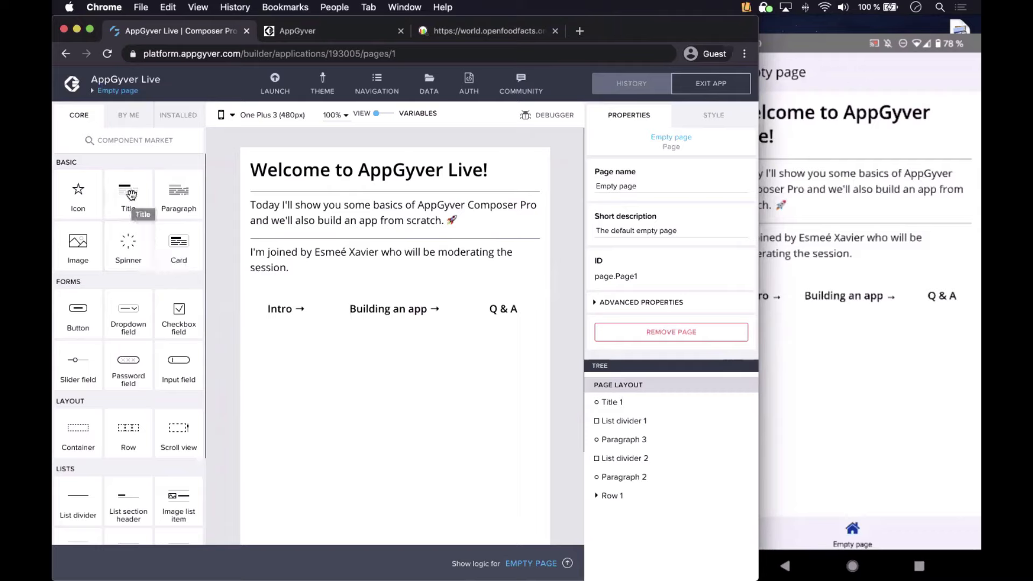
# Step: Try placing a Title component below the row of links, remove it, and look through the core component library
pyautogui.moveTo(131, 194); pyautogui.dragTo(372, 380)
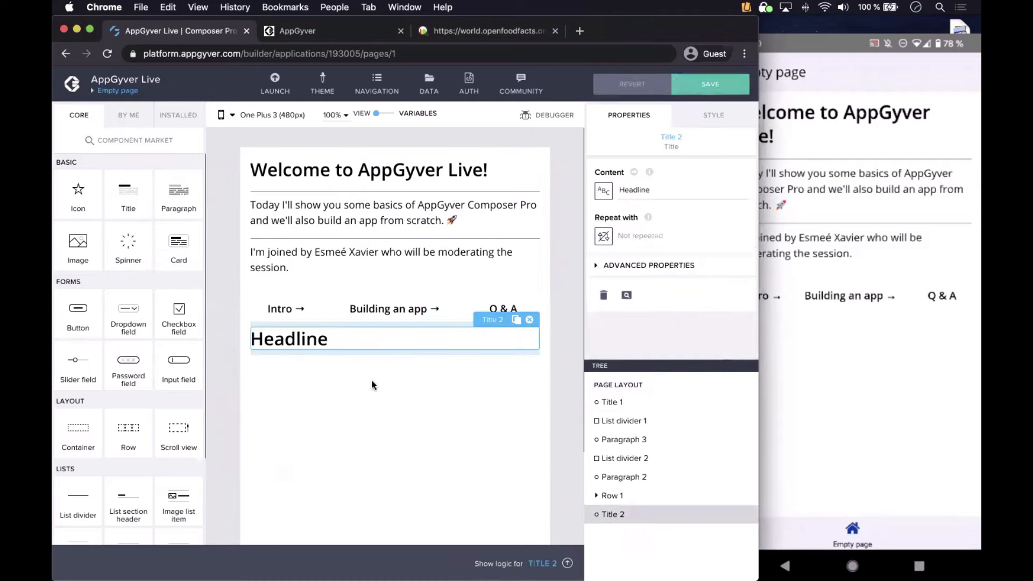
pyautogui.click(531, 320)
pyautogui.scroll(-3, 70, 331)
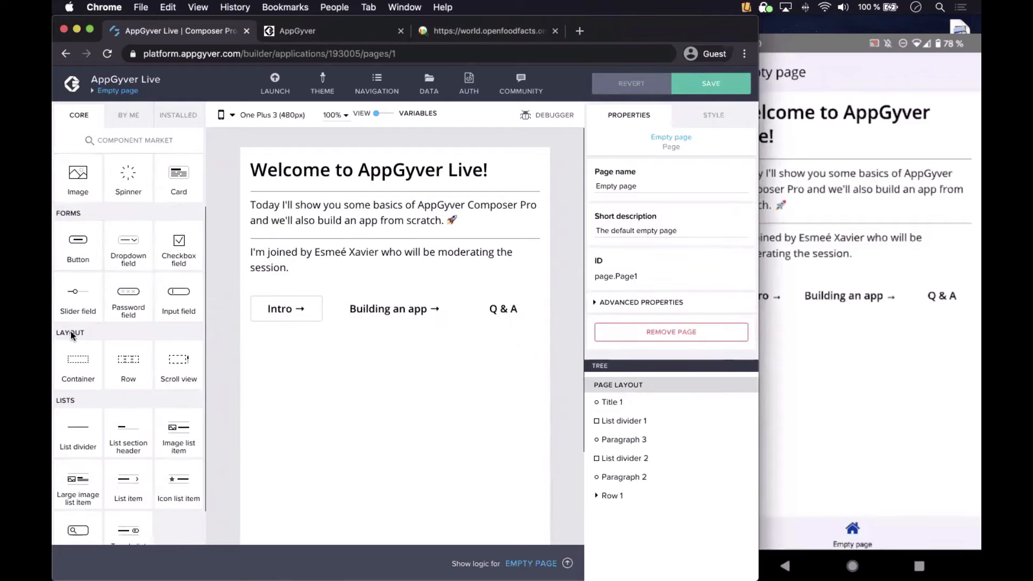
pyautogui.scroll(-1, 70, 331)
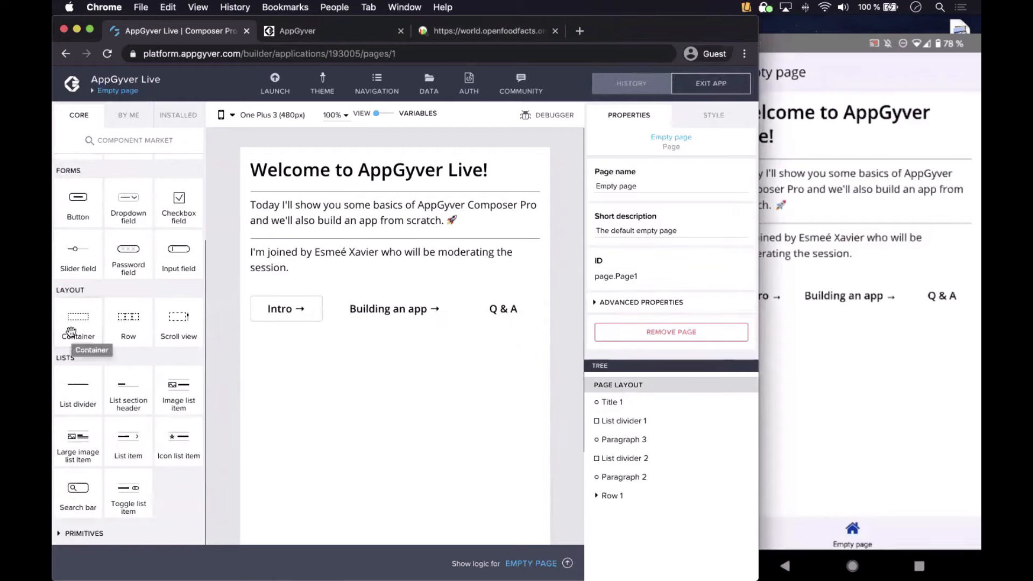
pyautogui.scroll(3, 105, 309)
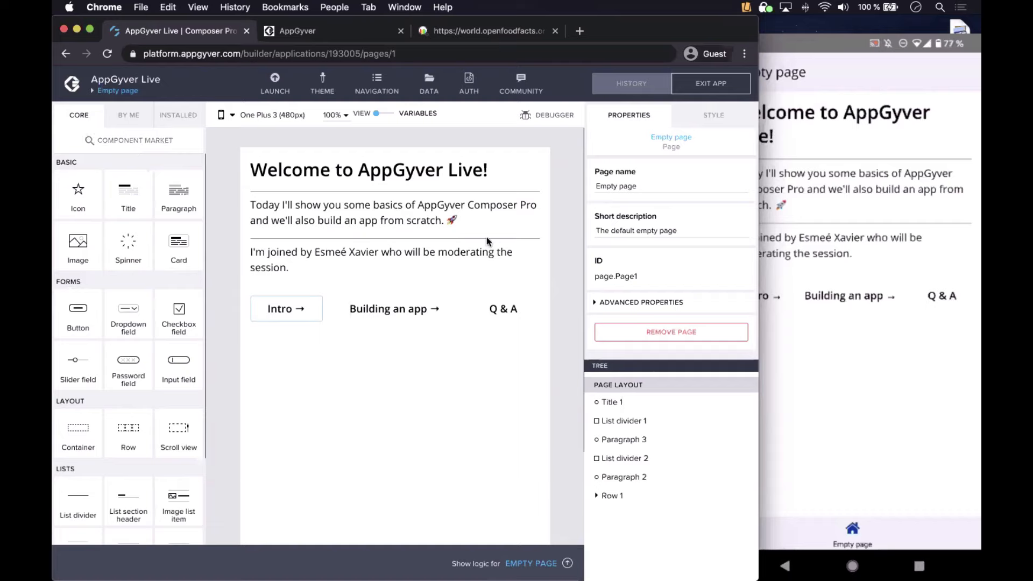
# Step: Examine the properties of the welcome title and the properties and style settings of the "Building an app" paragraph
pyautogui.click(420, 170)
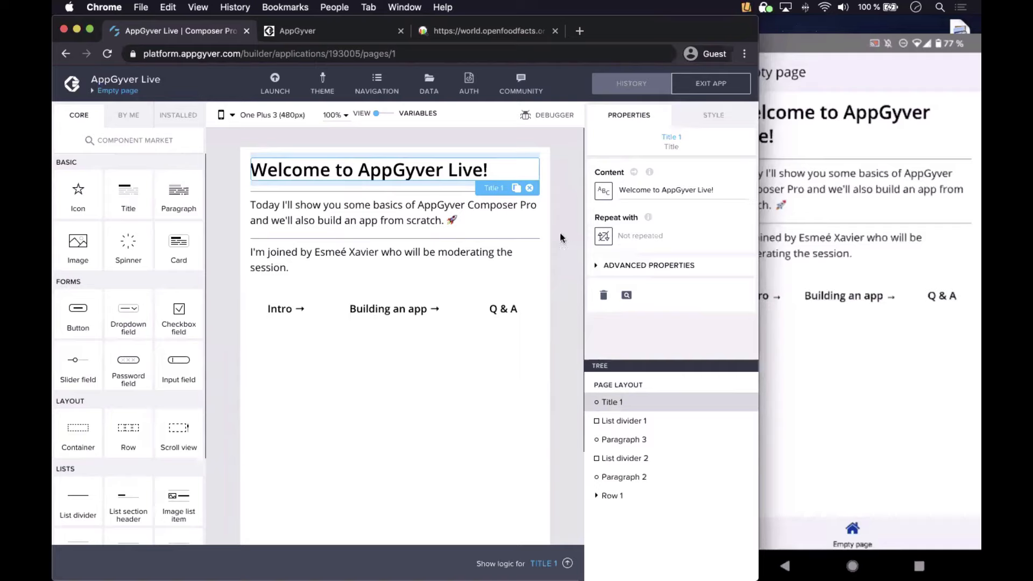
pyautogui.click(380, 314)
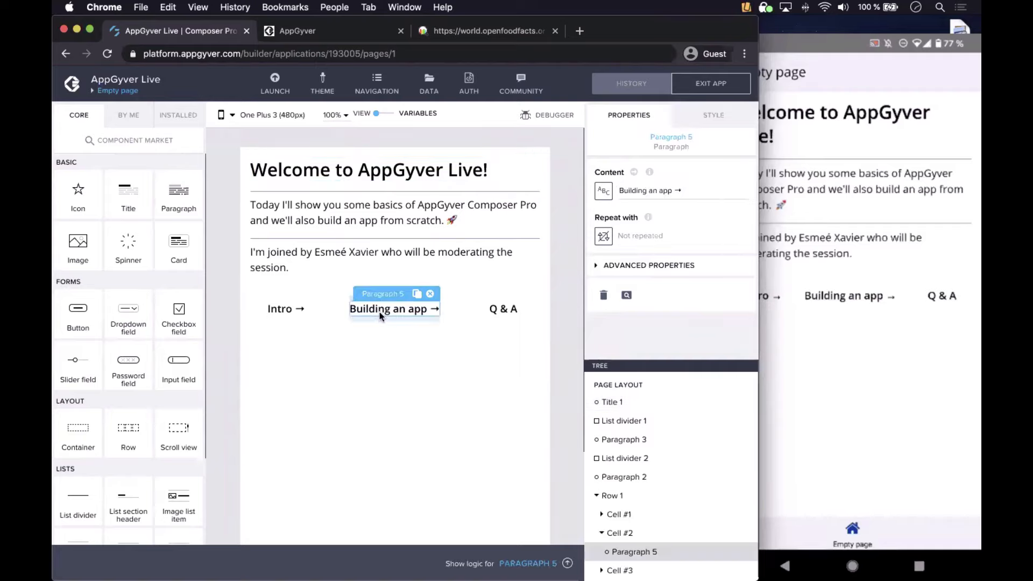
pyautogui.click(702, 117)
pyautogui.scroll(-3, 683, 172)
pyautogui.scroll(-5, 683, 172)
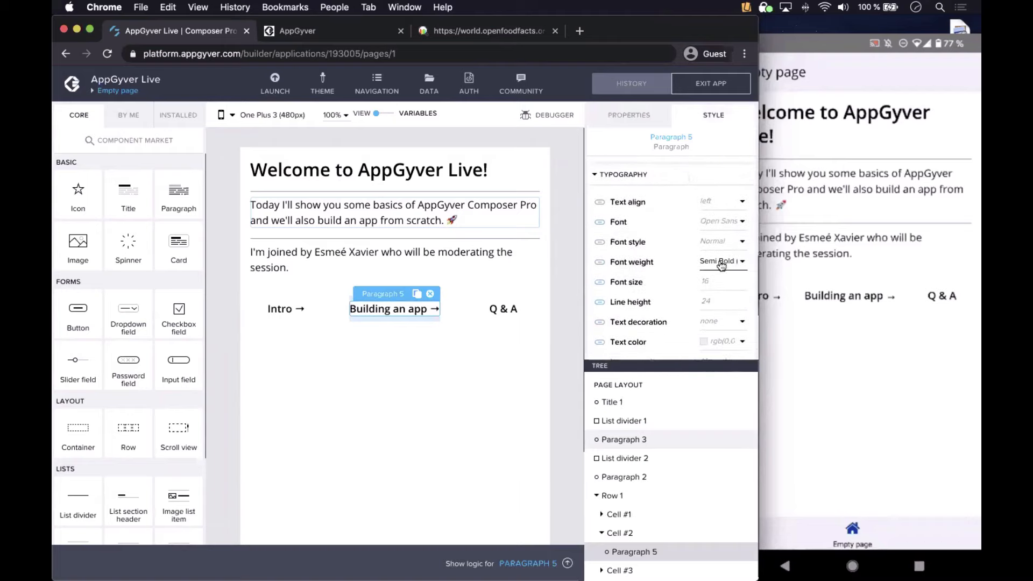
pyautogui.scroll(-3, 721, 263)
pyautogui.scroll(4, 721, 264)
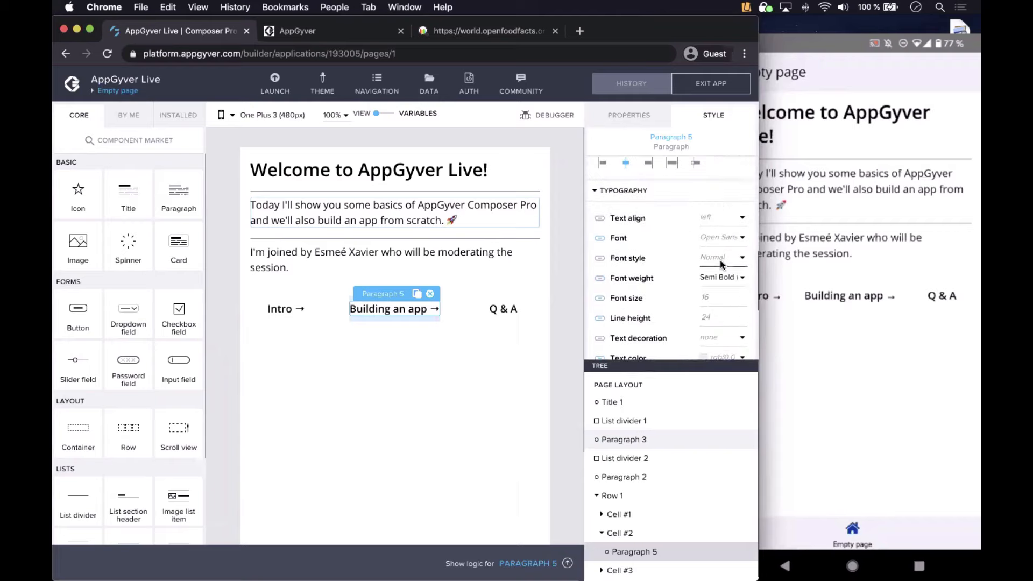
pyautogui.scroll(5, 720, 260)
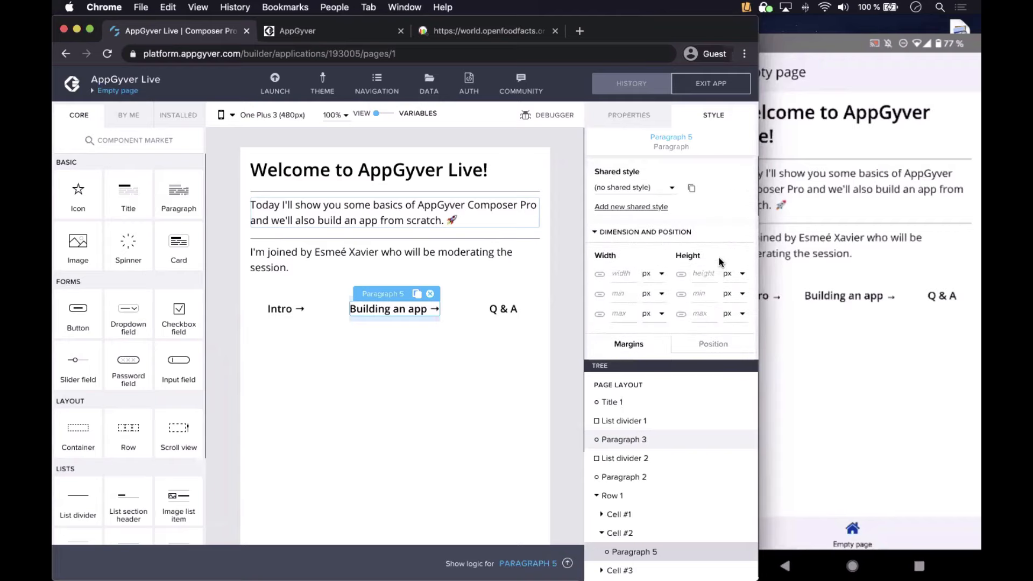
pyautogui.click(613, 119)
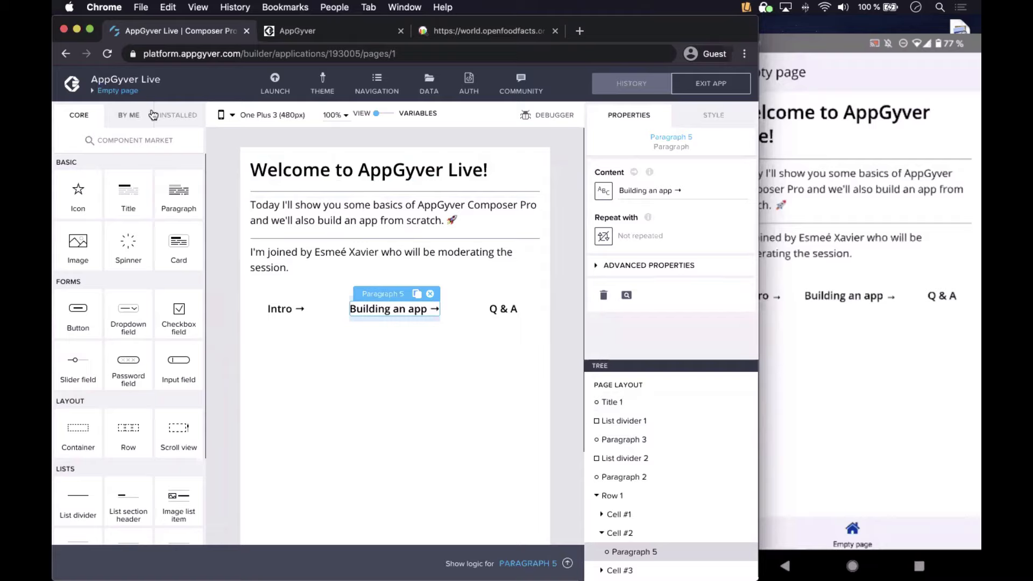
# Step: Examine the app's pages overview, including the new page dialog and the Empty page preview, and return to the page canvas
pyautogui.click(125, 92)
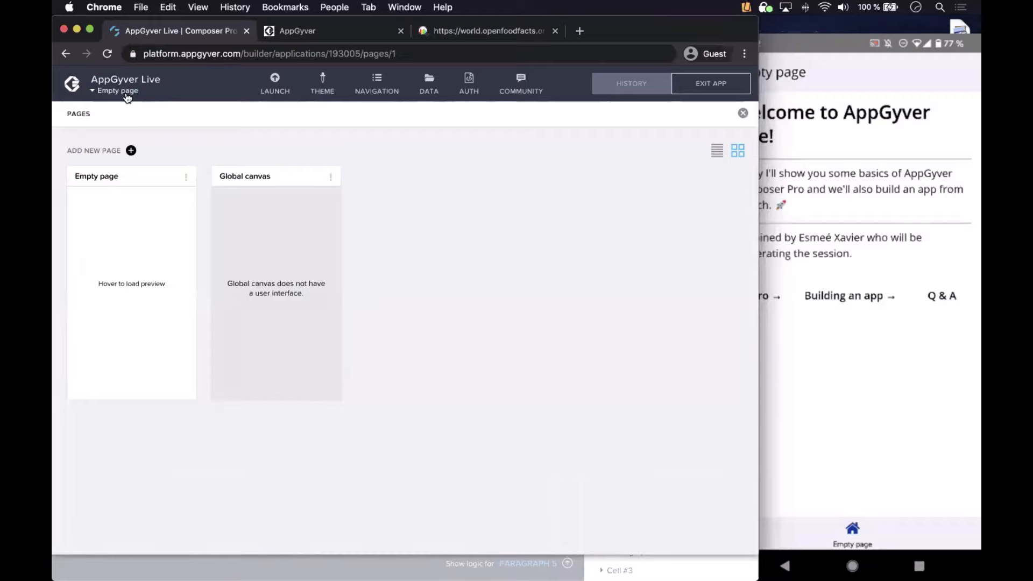
pyautogui.click(131, 151)
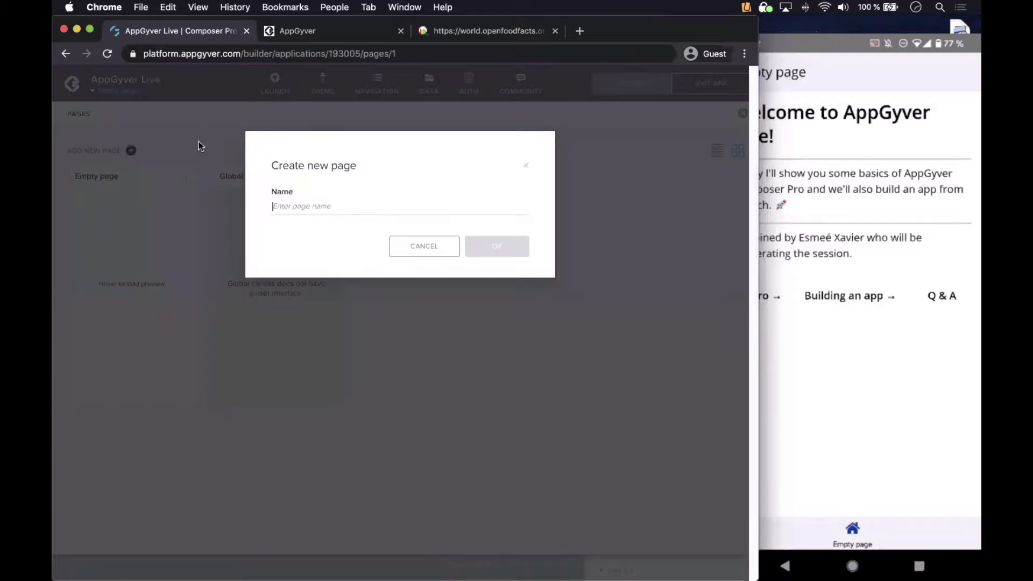
pyautogui.click(424, 247)
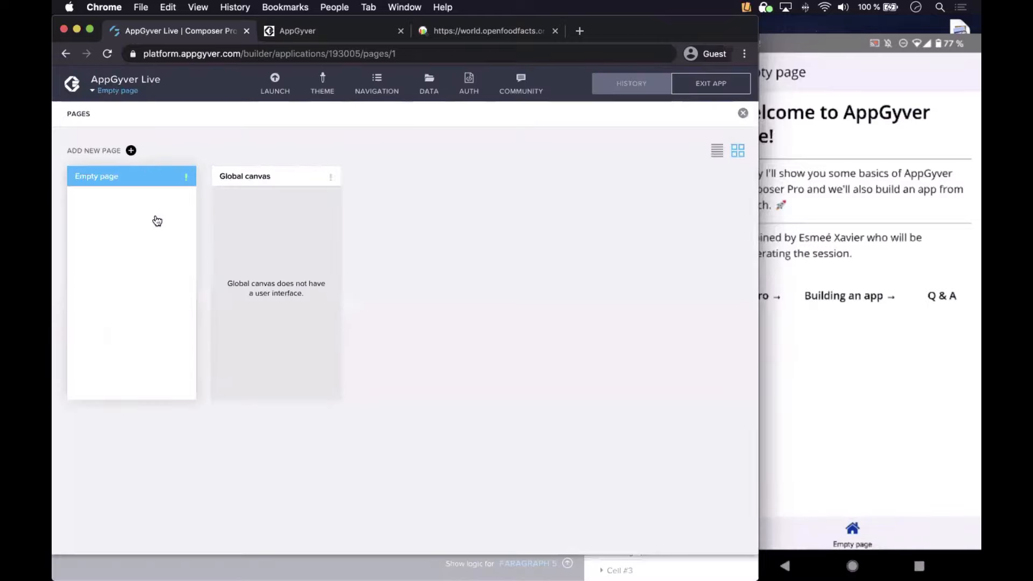
pyautogui.moveTo(156, 220)
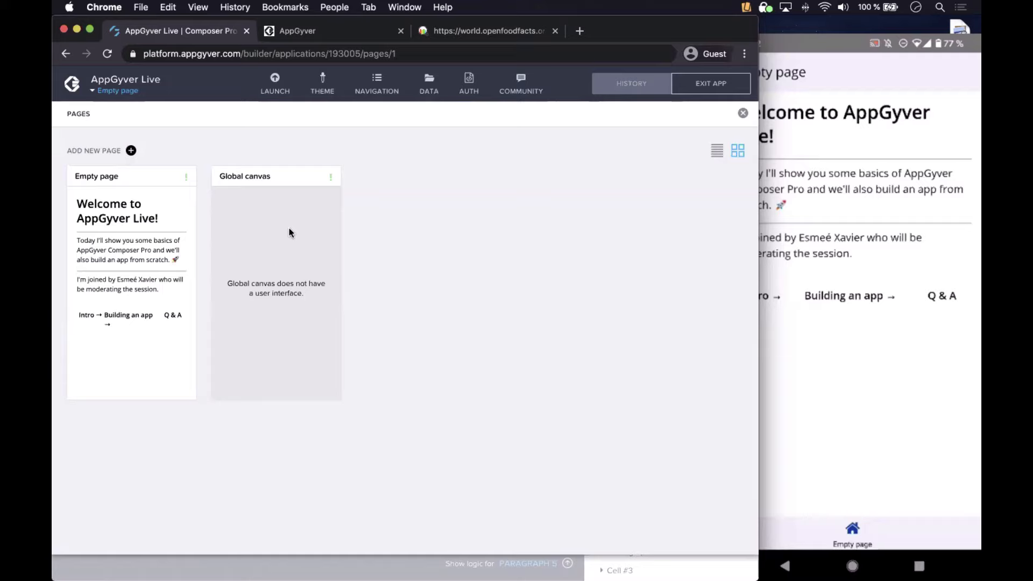
pyautogui.click(107, 92)
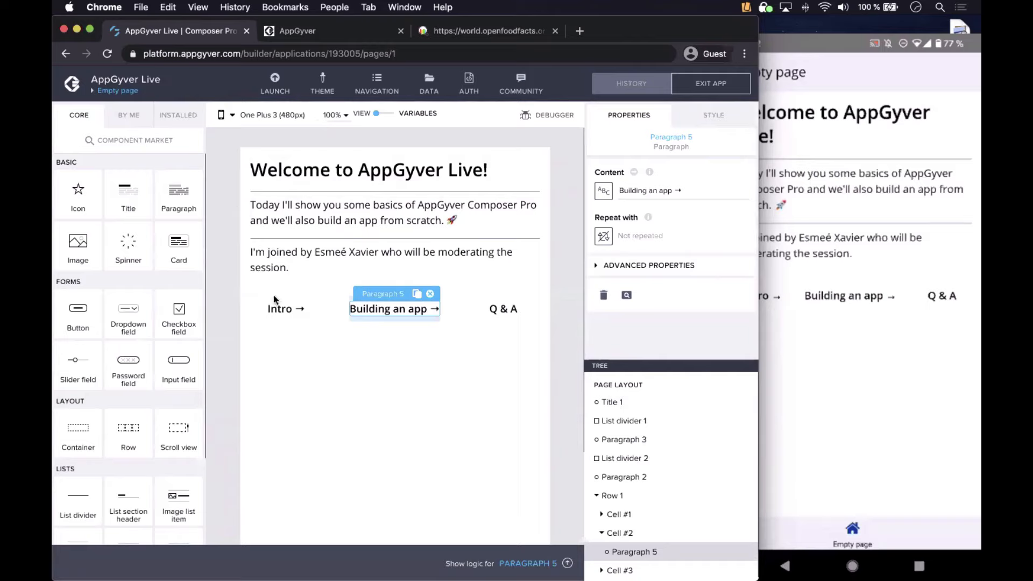
# Step: Add a Button component below the row of links and open its logic canvas
pyautogui.moveTo(89, 321); pyautogui.dragTo(356, 379)
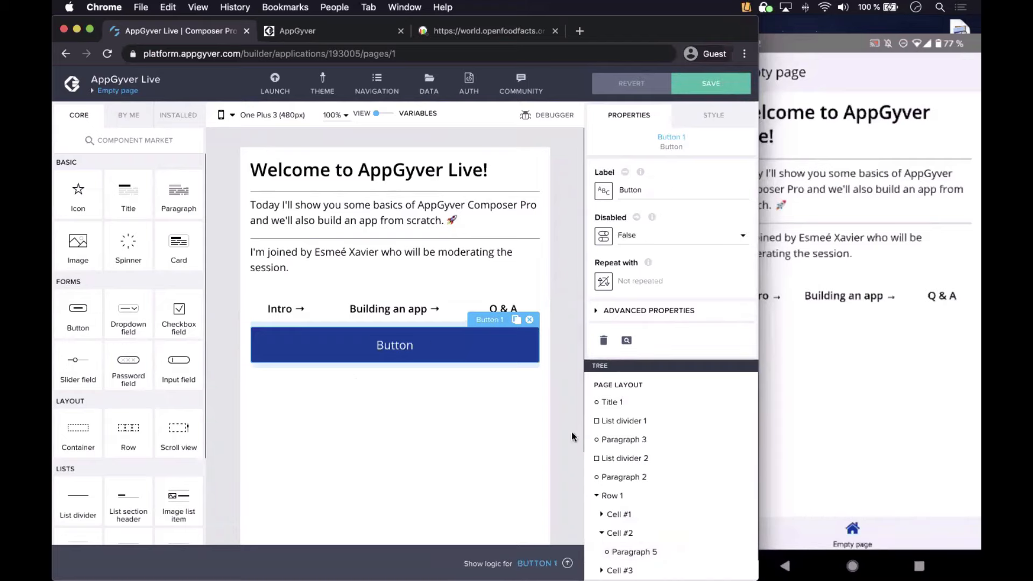
pyautogui.click(568, 562)
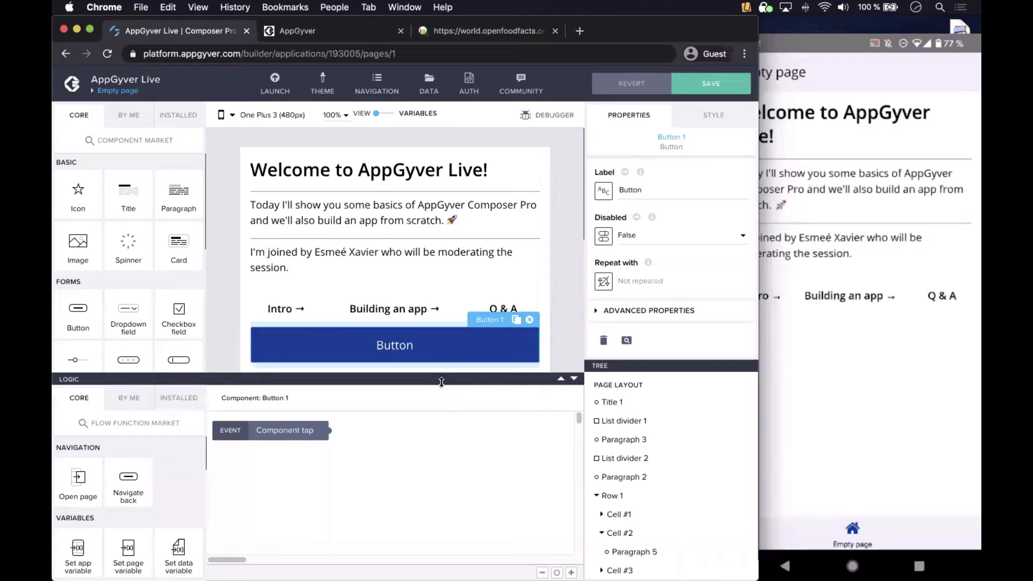
pyautogui.moveTo(442, 382)
pyautogui.mouseDown()
pyautogui.moveTo(441, 405)
pyautogui.moveTo(442, 382)
pyautogui.mouseUp()
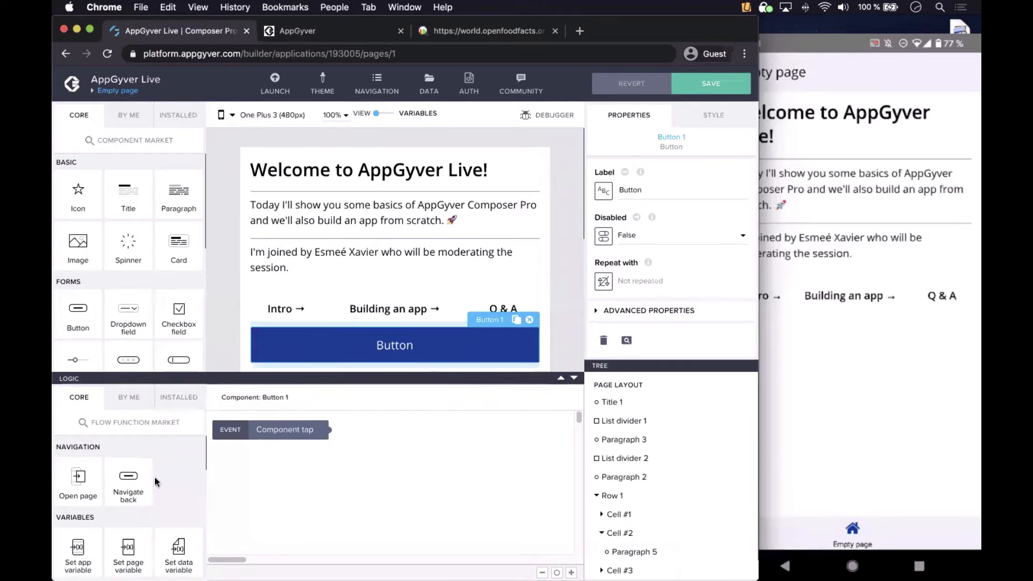
# Step: Add an Alert dialog to the button's logic, connect it to the Component tap event, and title it "hi there!"
pyautogui.scroll(-5, 154, 477)
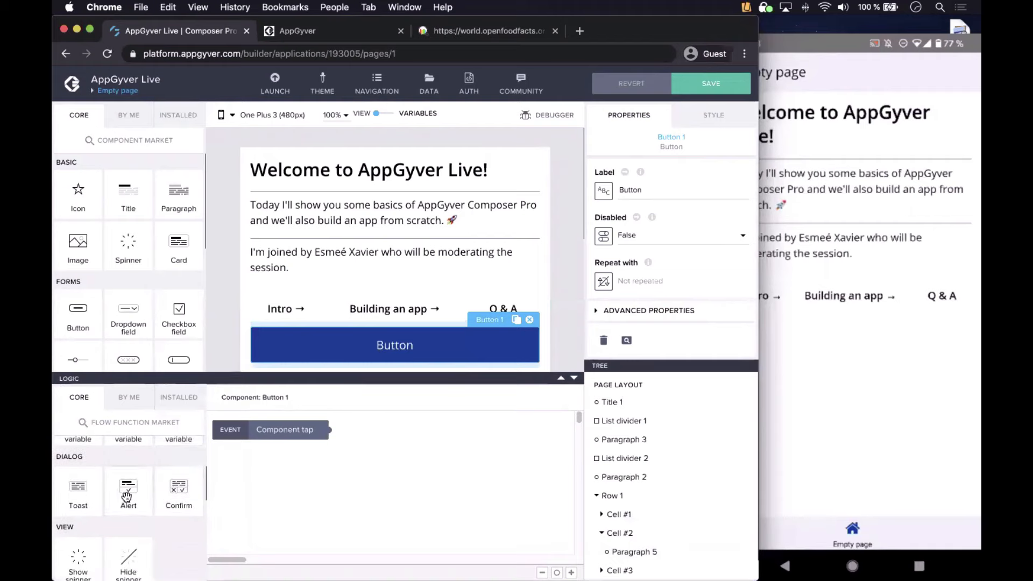
pyautogui.moveTo(128, 493); pyautogui.dragTo(440, 462)
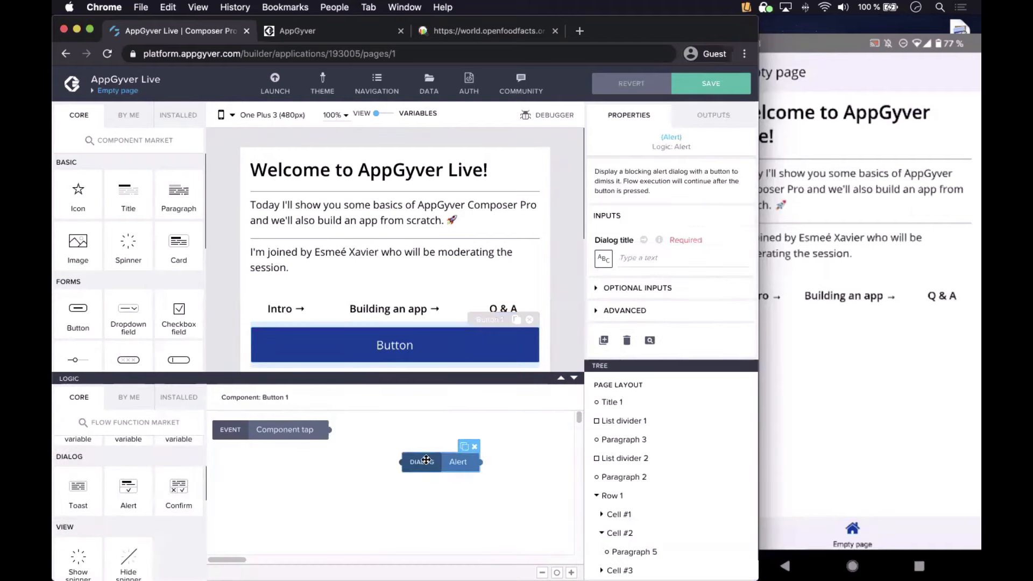
pyautogui.moveTo(367, 439); pyautogui.dragTo(403, 461)
pyautogui.click(643, 259)
pyautogui.write('hi there!')
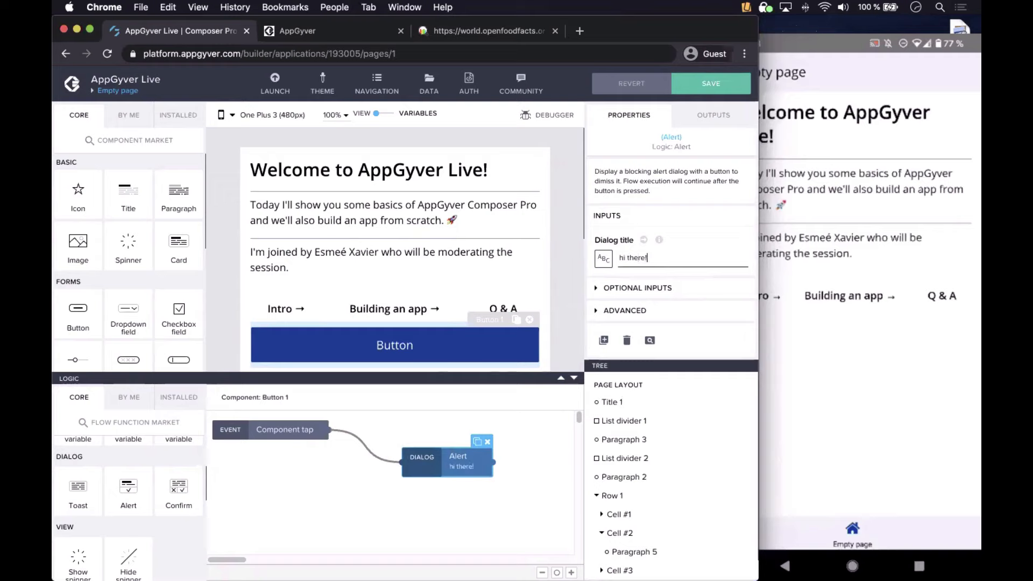
# Step: Save the application, check the new button on the mirrored phone, and collapse the logic canvas
pyautogui.click(703, 85)
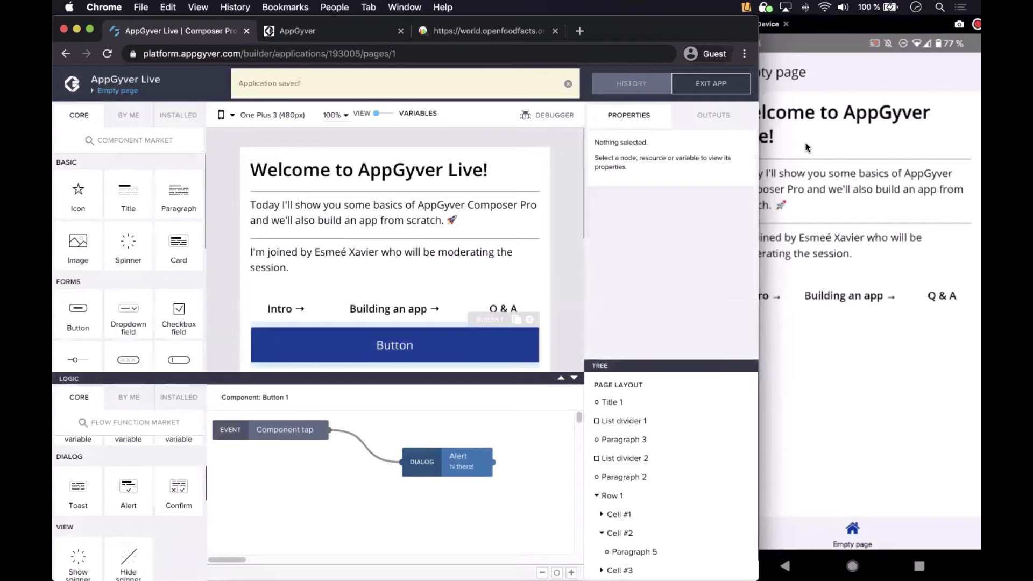
pyautogui.click(805, 143)
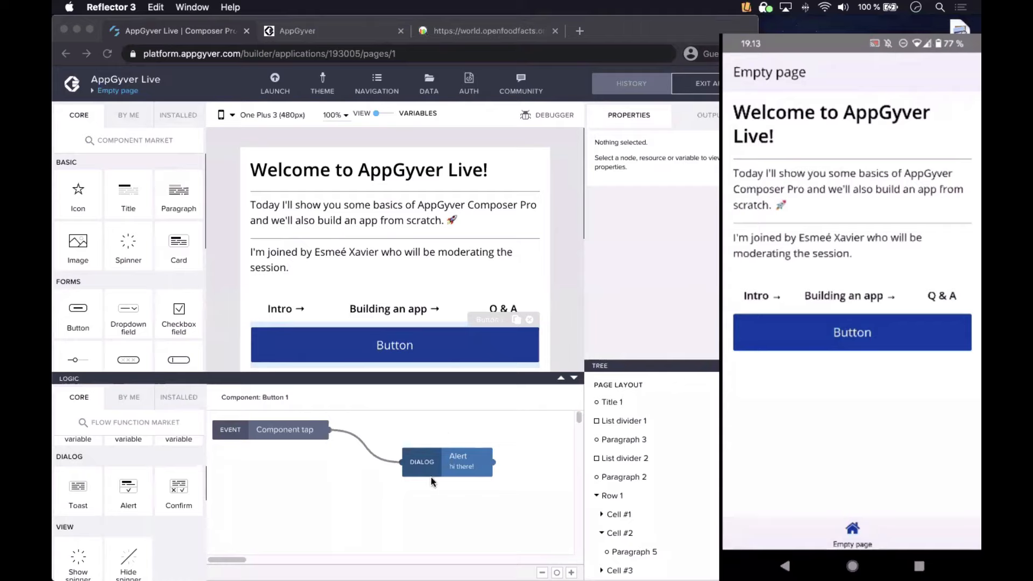
pyautogui.click(574, 384)
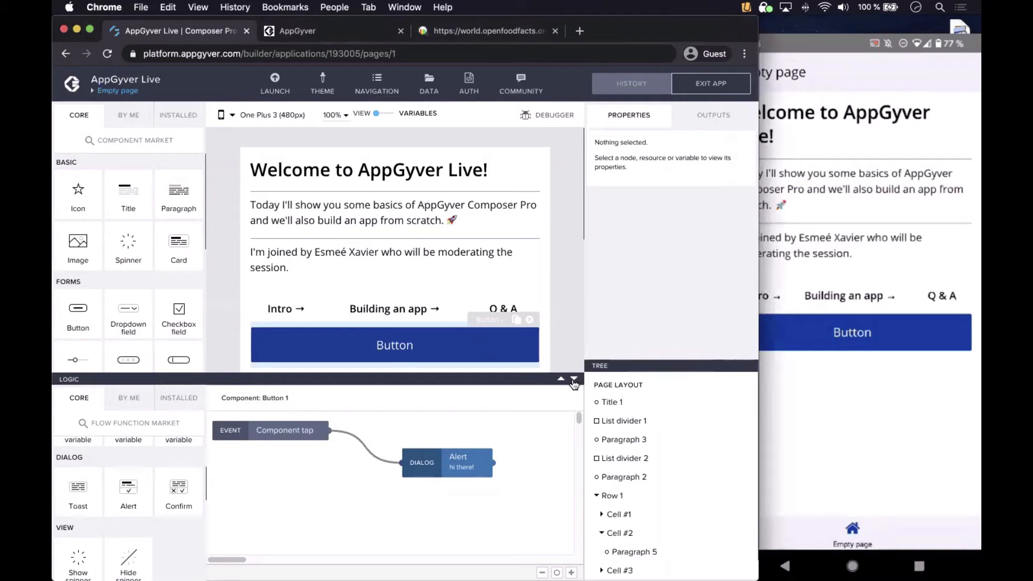
pyautogui.click(575, 380)
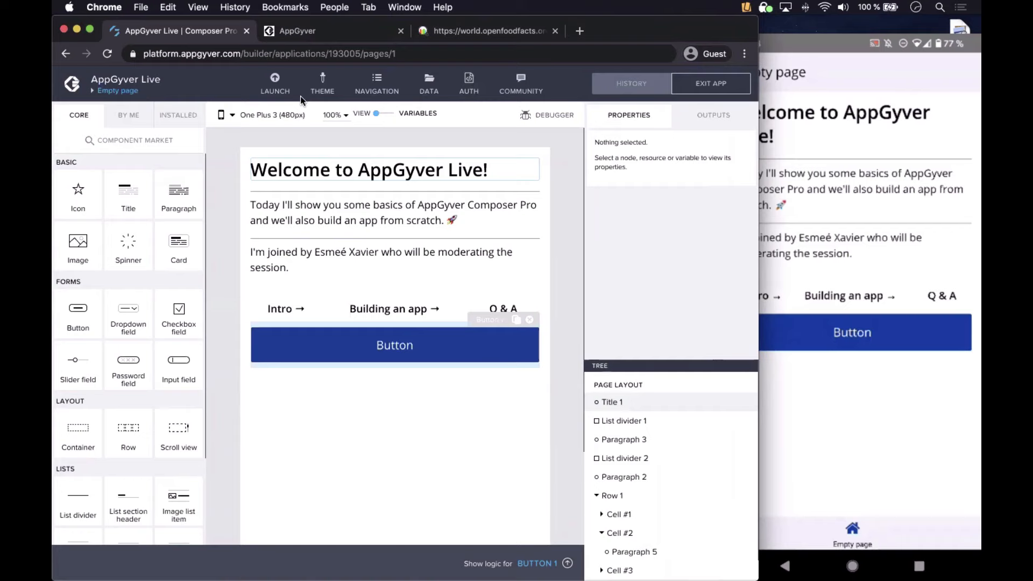
# Step: Review the app's launch options for previewing and distribution, and return to the page canvas
pyautogui.click(269, 86)
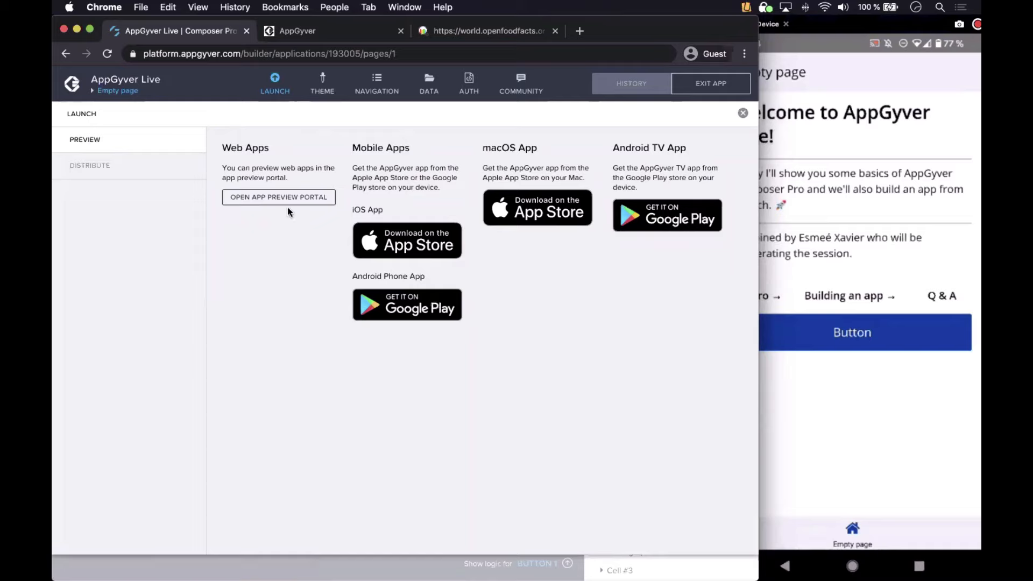
pyautogui.click(110, 167)
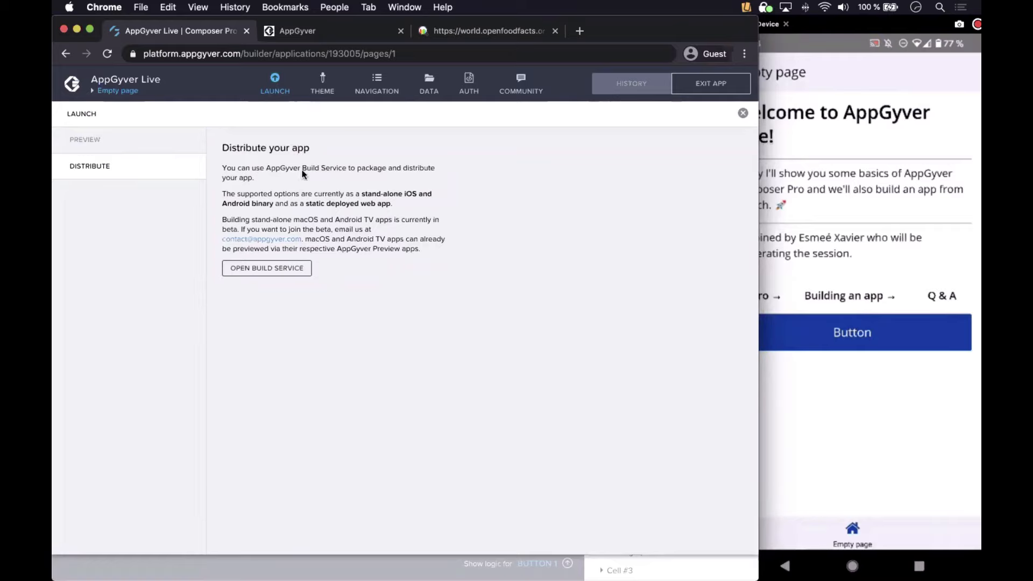
pyautogui.click(277, 88)
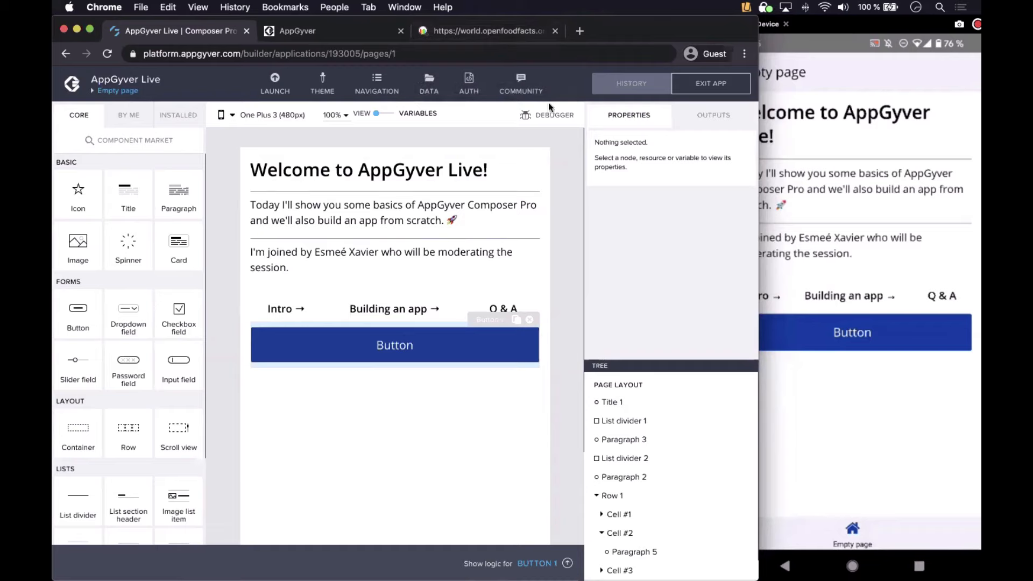
# Step: Switch to the Open Food Facts product API page and examine its JSON response
pyautogui.click(460, 31)
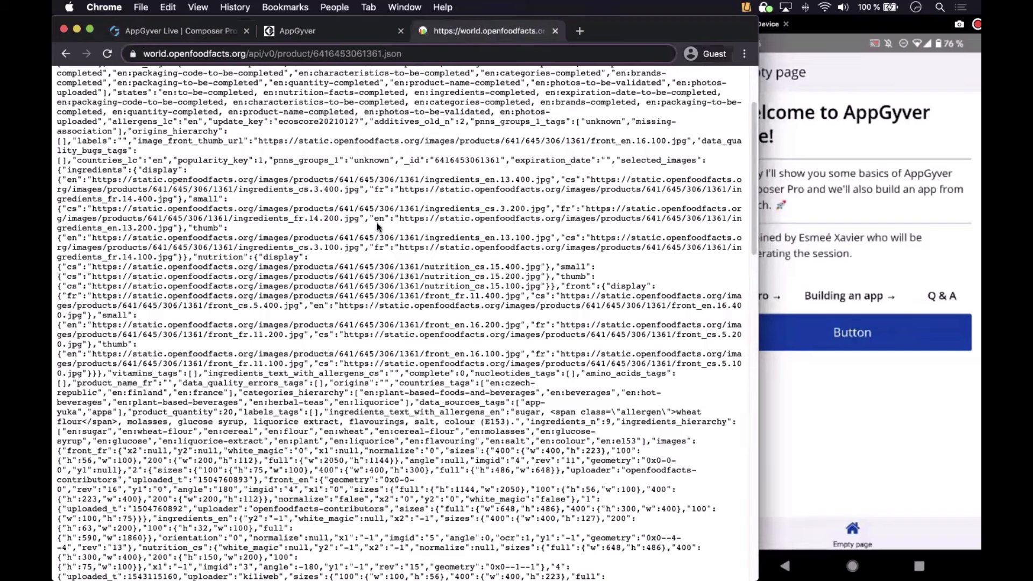
# Step: Examine the barcode part of the product API address and the product fields in its JSON response
pyautogui.scroll(3, 377, 223)
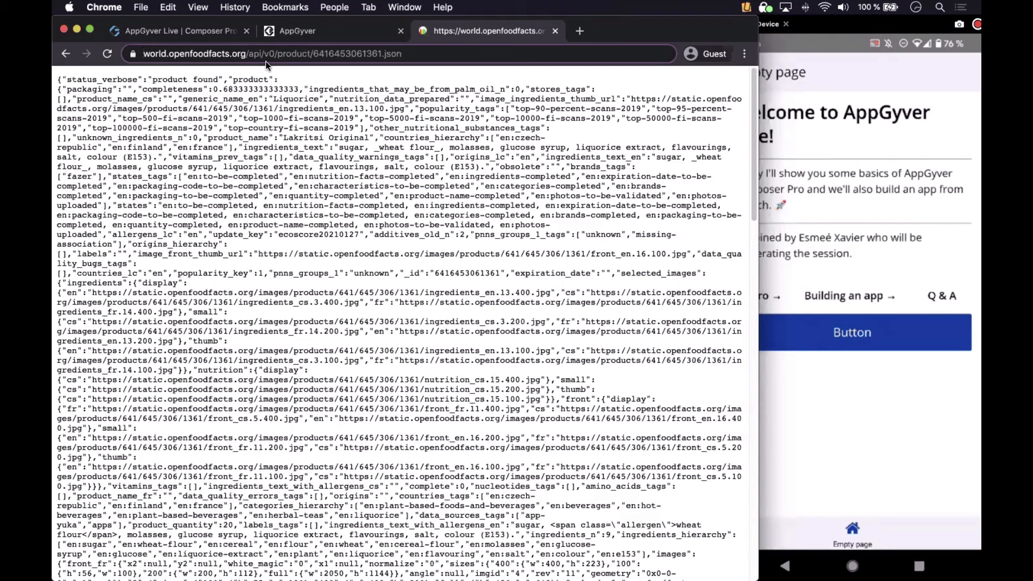
pyautogui.click(338, 48)
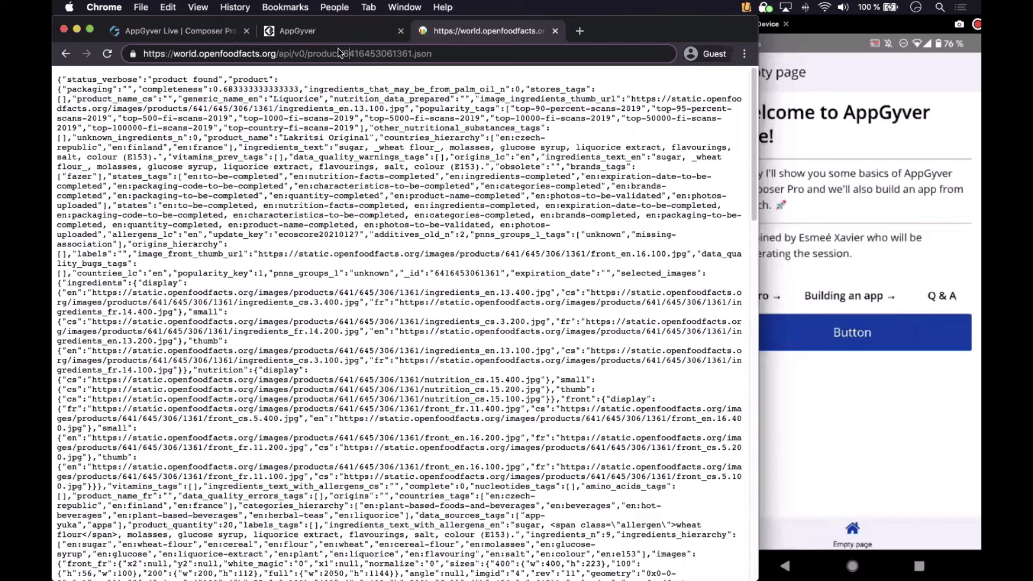
pyautogui.moveTo(343, 53); pyautogui.dragTo(403, 55)
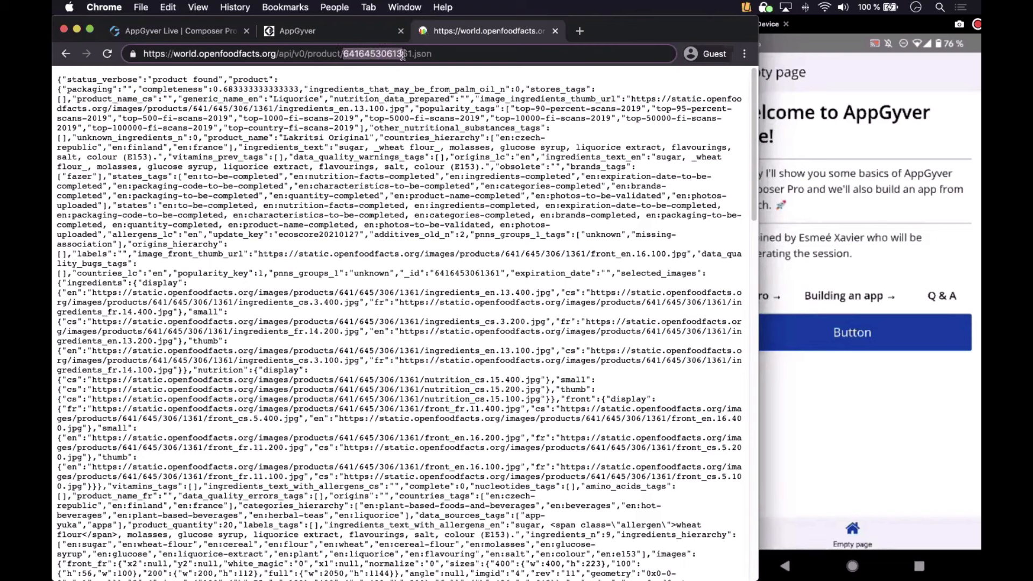
pyautogui.click(350, 55)
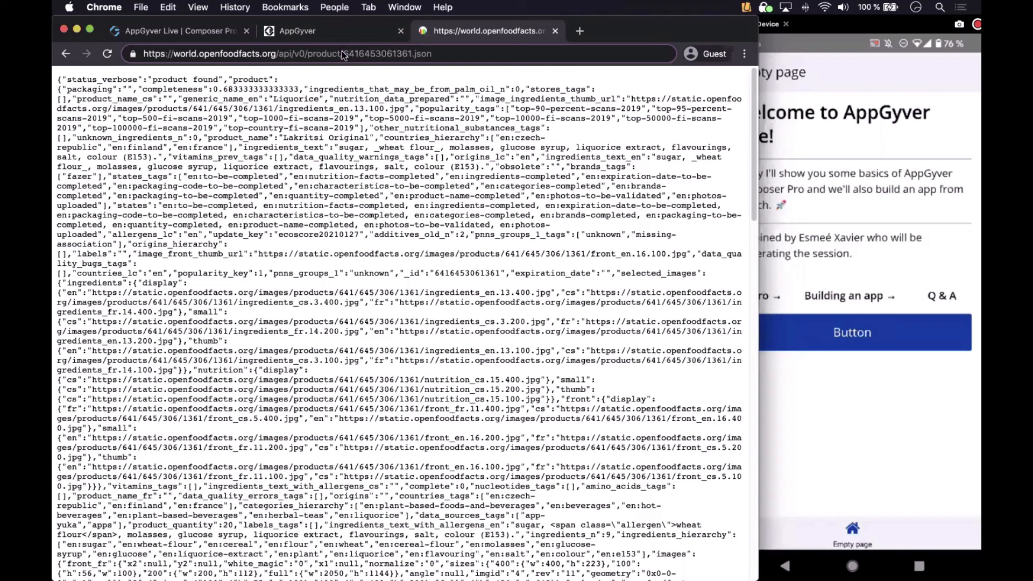
pyautogui.scroll(-3, 328, 101)
pyautogui.scroll(-5, 328, 101)
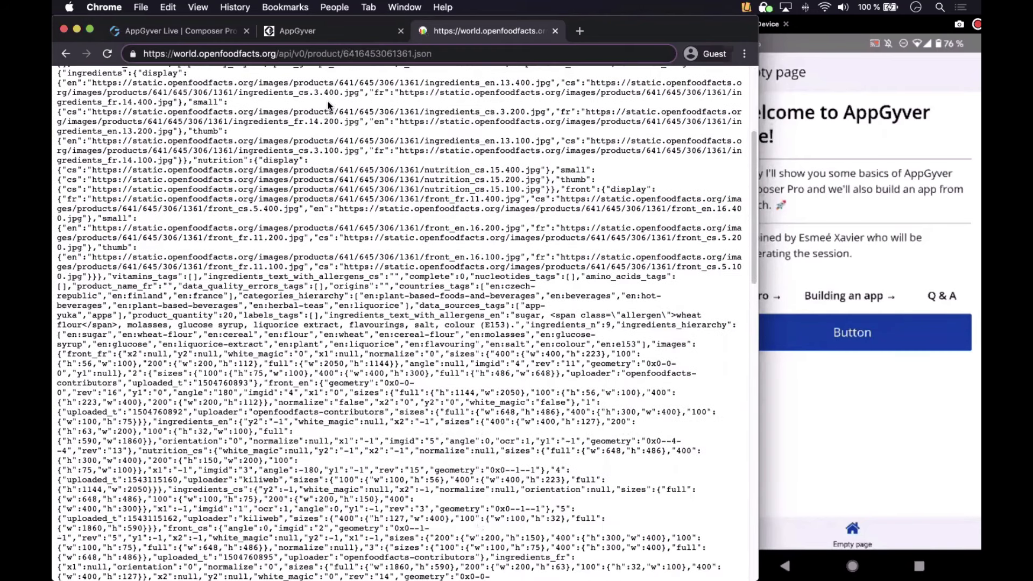
pyautogui.scroll(5, 328, 101)
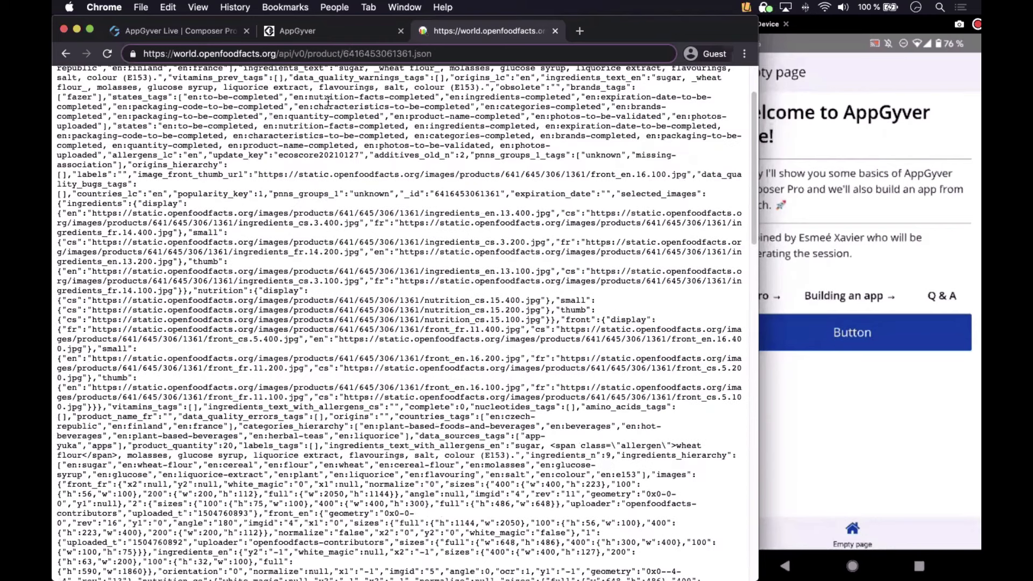
pyautogui.scroll(3, 322, 156)
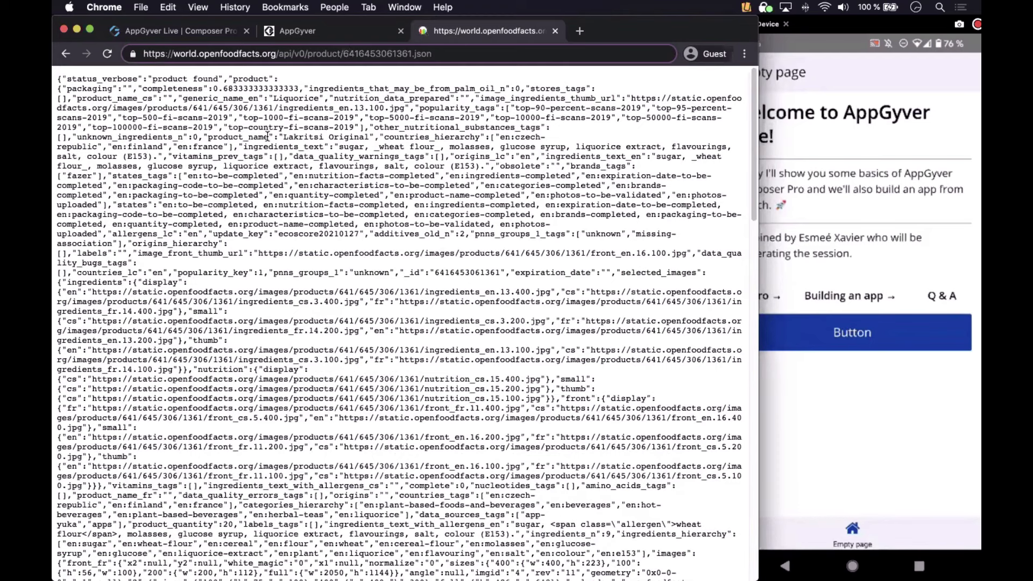
# Step: Return to the AppGyver Composer Pro page and delete the introductory paragraph and the "Welcome to AppGyver Live!" title
pyautogui.click(201, 32)
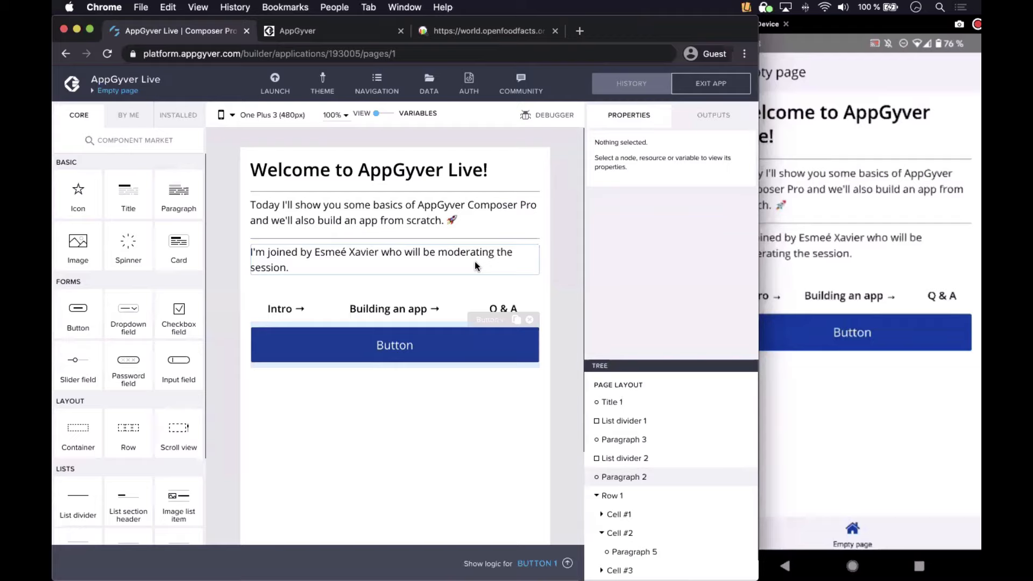
pyautogui.click(429, 199)
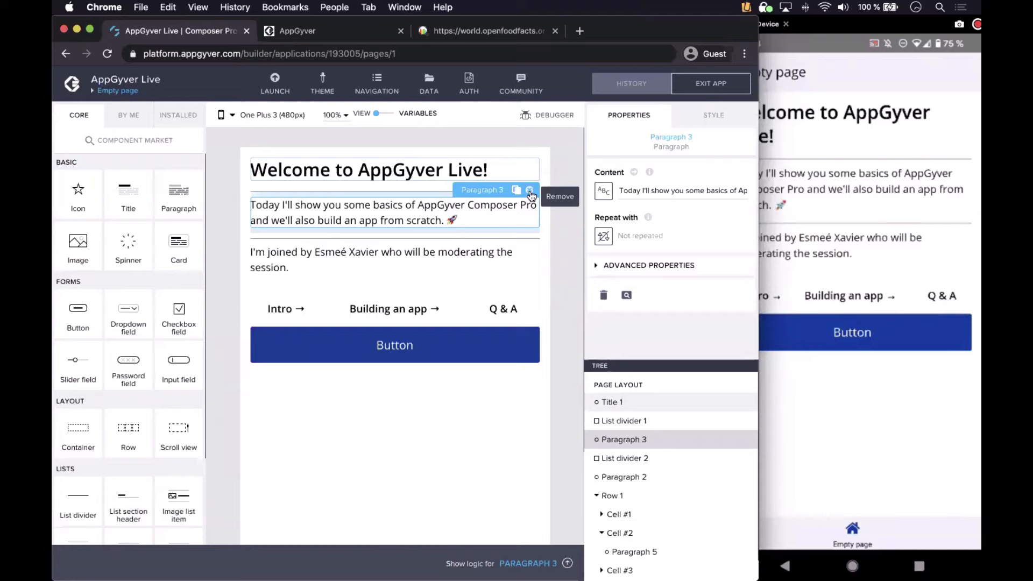
pyautogui.click(530, 191)
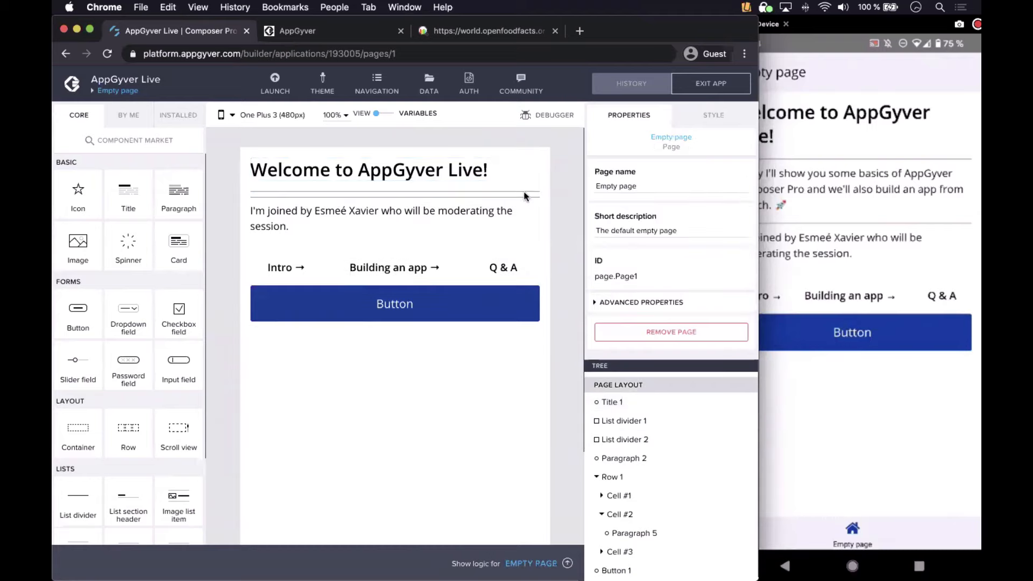
pyautogui.click(483, 193)
pyautogui.click(396, 179)
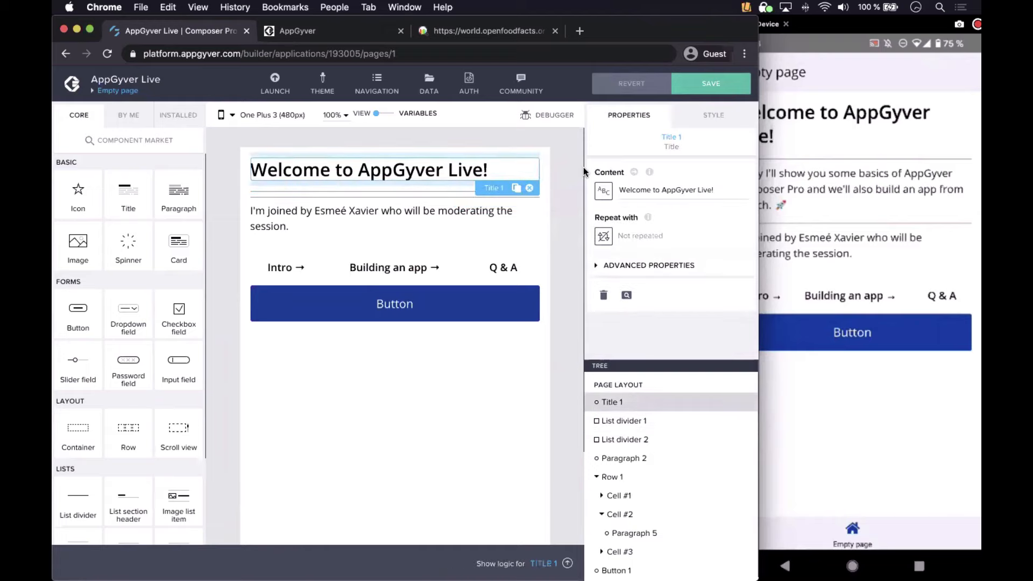
pyautogui.click(530, 188)
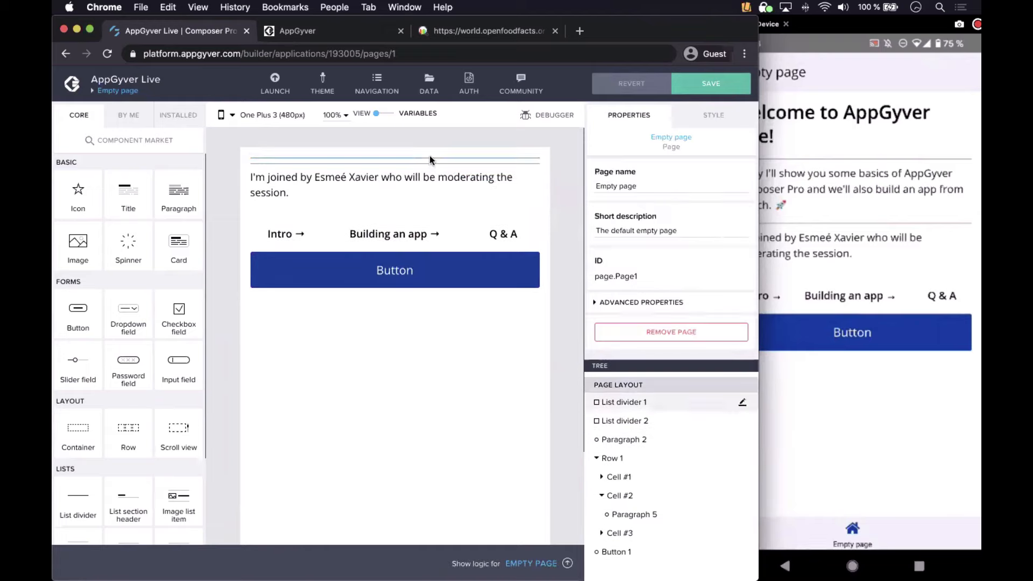
# Step: Delete both list dividers and the paragraph about the session's moderator from the page
pyautogui.click(430, 160)
pyautogui.click(530, 168)
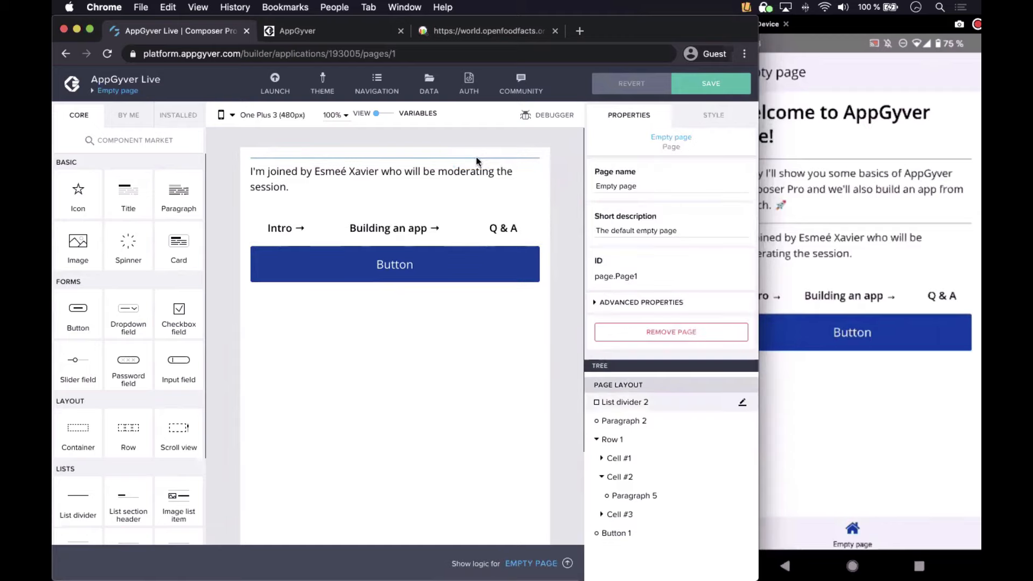
pyautogui.click(475, 158)
pyautogui.press('Delete')
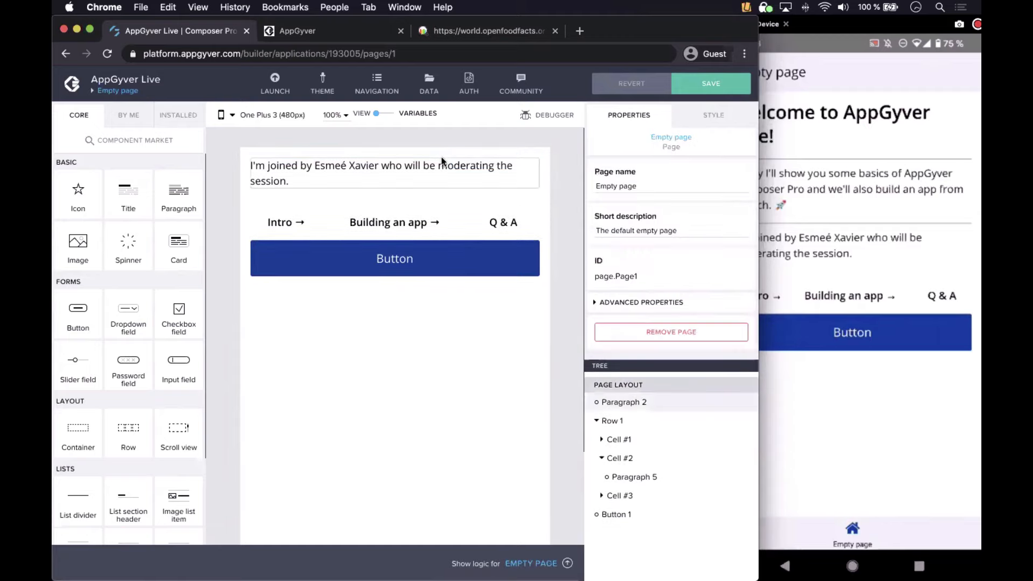
pyautogui.click(533, 172)
pyautogui.click(532, 196)
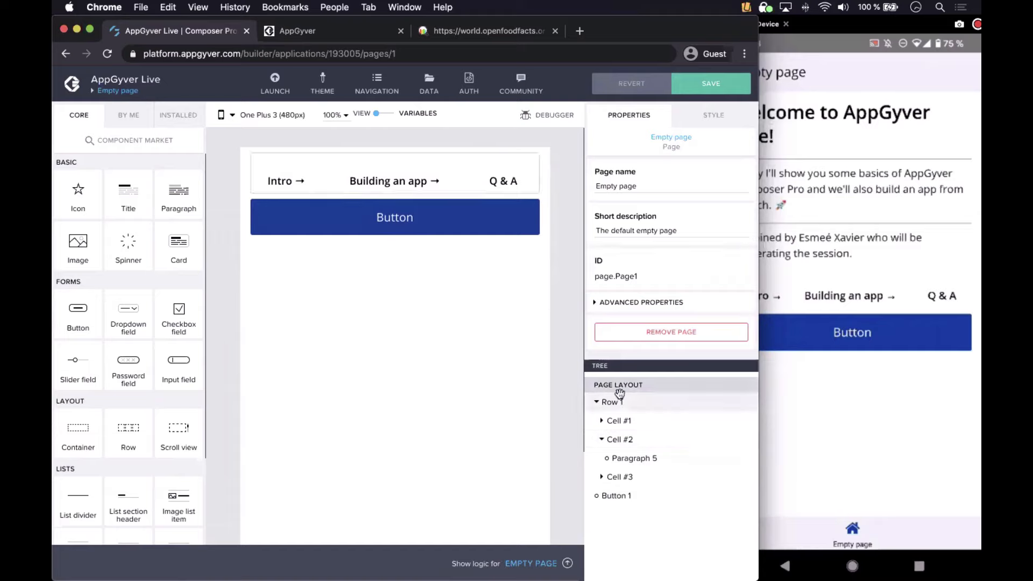
# Step: Delete the row with the three agenda cells and the button so the page is empty
pyautogui.click(597, 403)
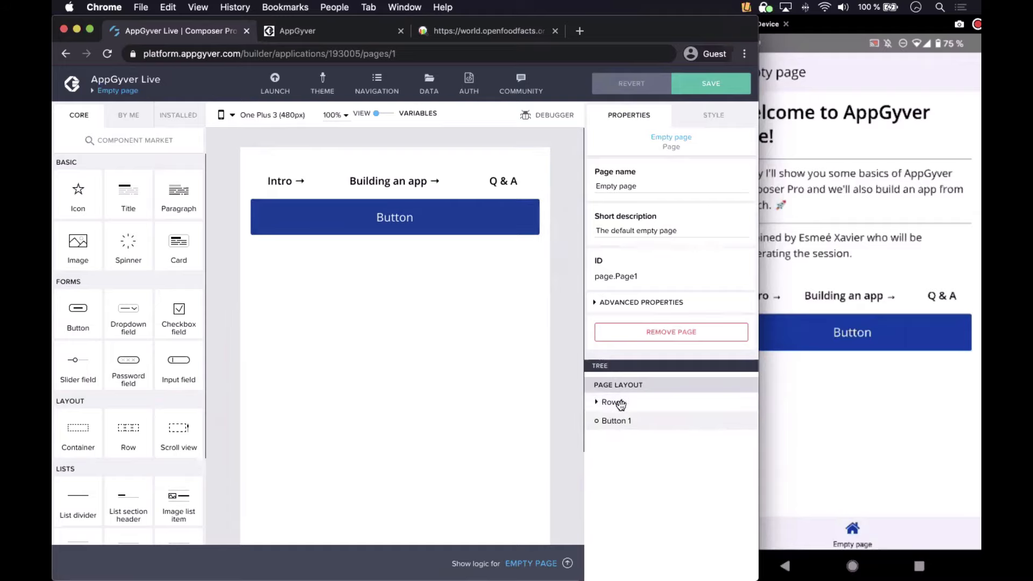
pyautogui.click(620, 402)
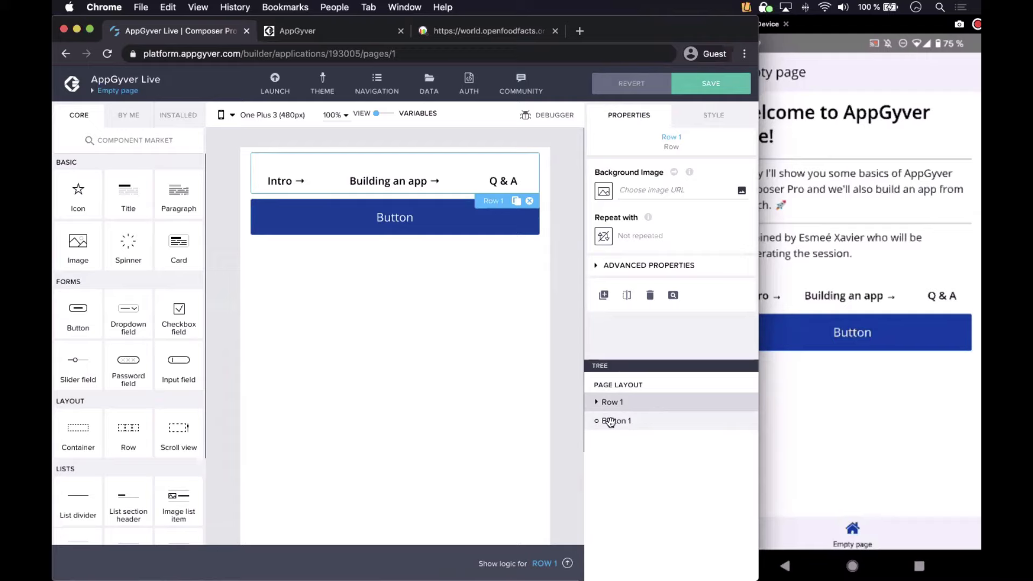
pyautogui.click(529, 201)
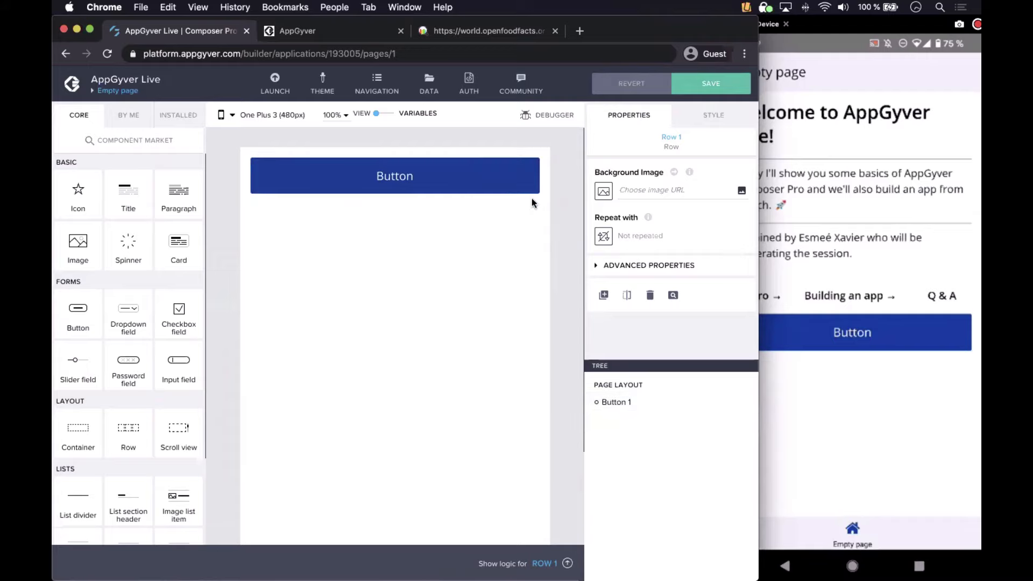
pyautogui.click(519, 177)
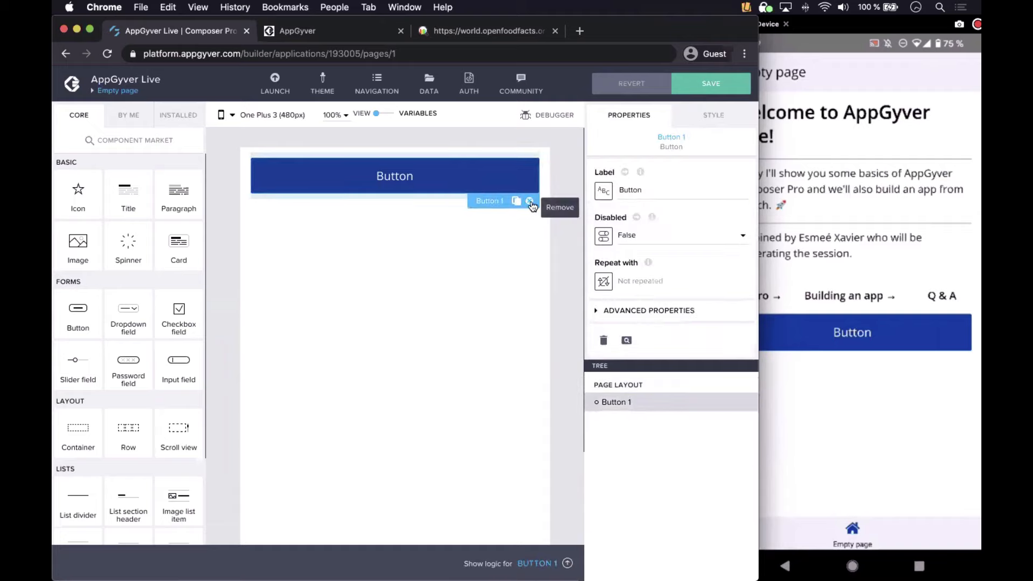
pyautogui.click(532, 203)
# Step: Save the application, check the emptied page on the mirrored phone, and dismiss the save notification
pyautogui.click(712, 82)
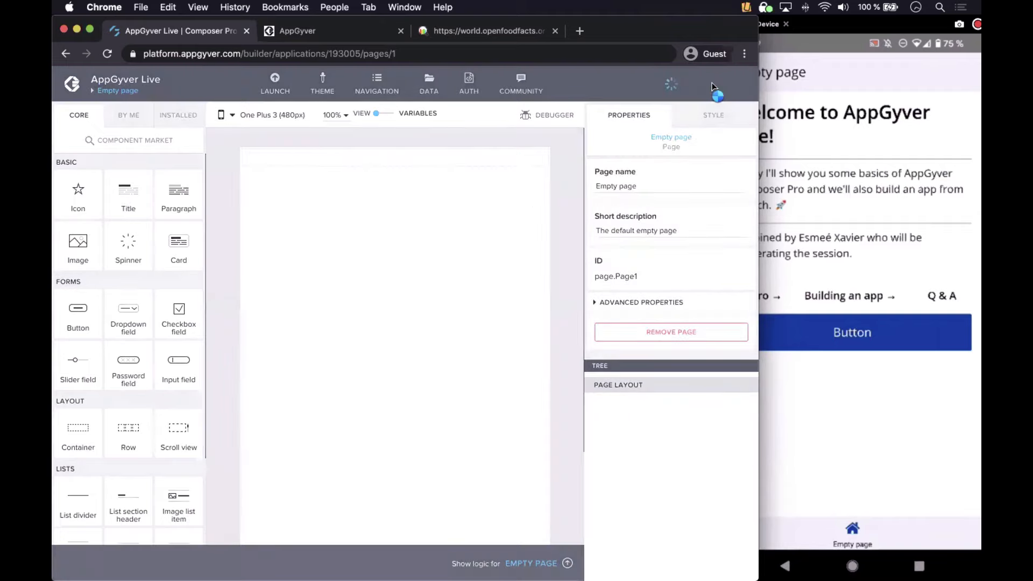
pyautogui.click(795, 154)
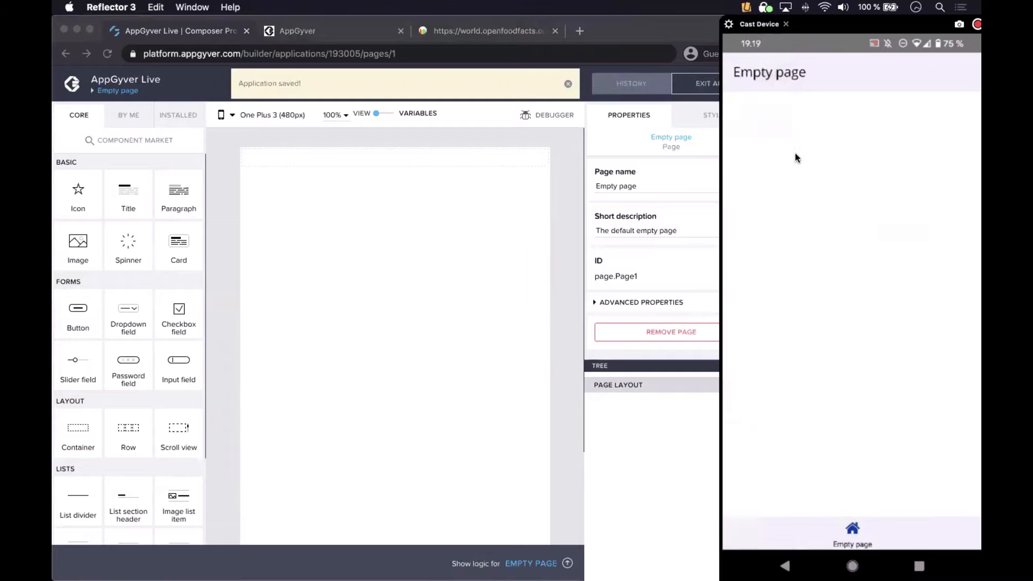
pyautogui.click(521, 211)
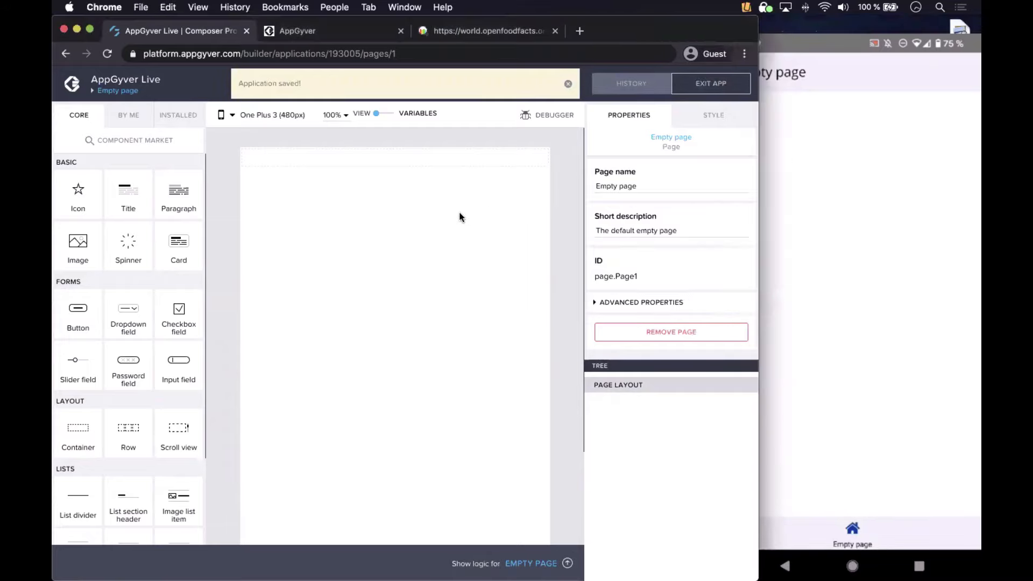
pyautogui.click(568, 83)
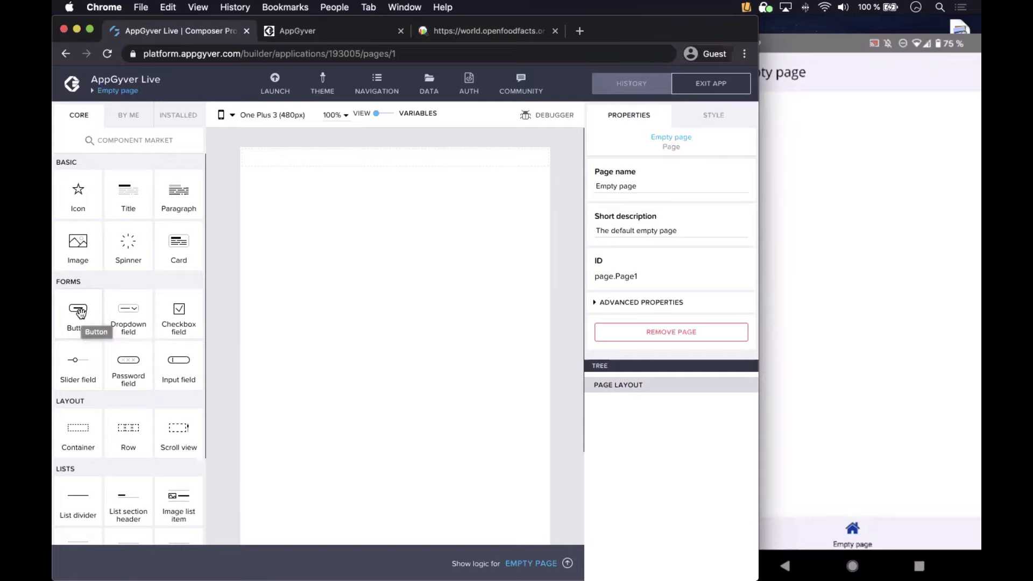
# Step: Add a button to the empty page, label it "Scan barcode", and save the application
pyautogui.moveTo(80, 313); pyautogui.dragTo(370, 256)
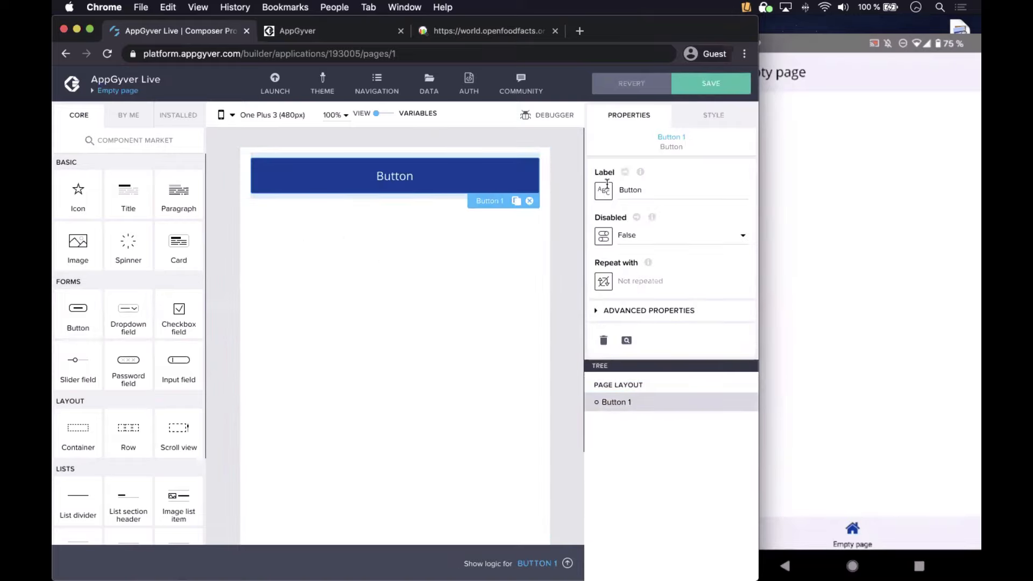
pyautogui.doubleClick(655, 192)
pyautogui.write('Sc')
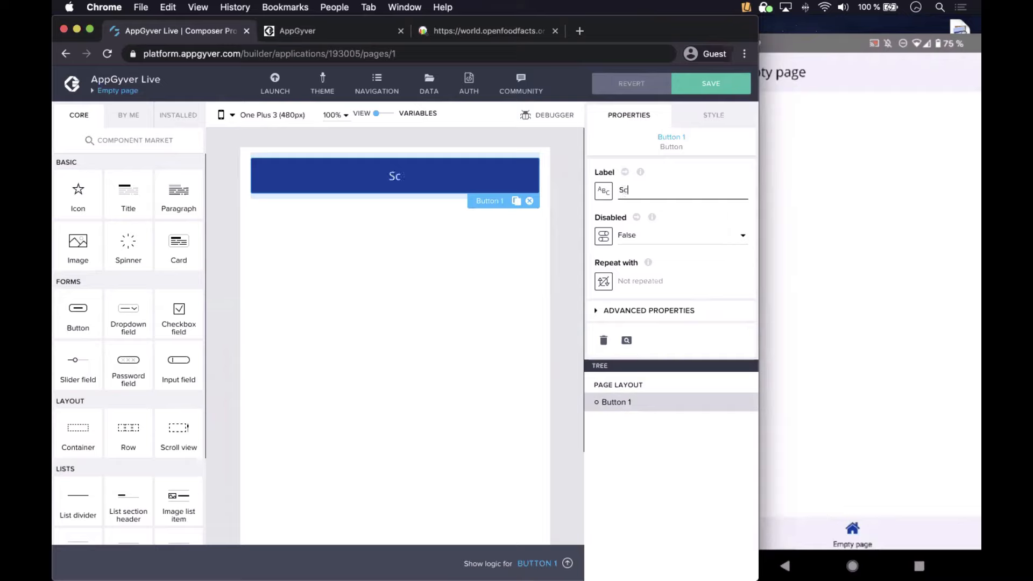
pyautogui.write('an barcode')
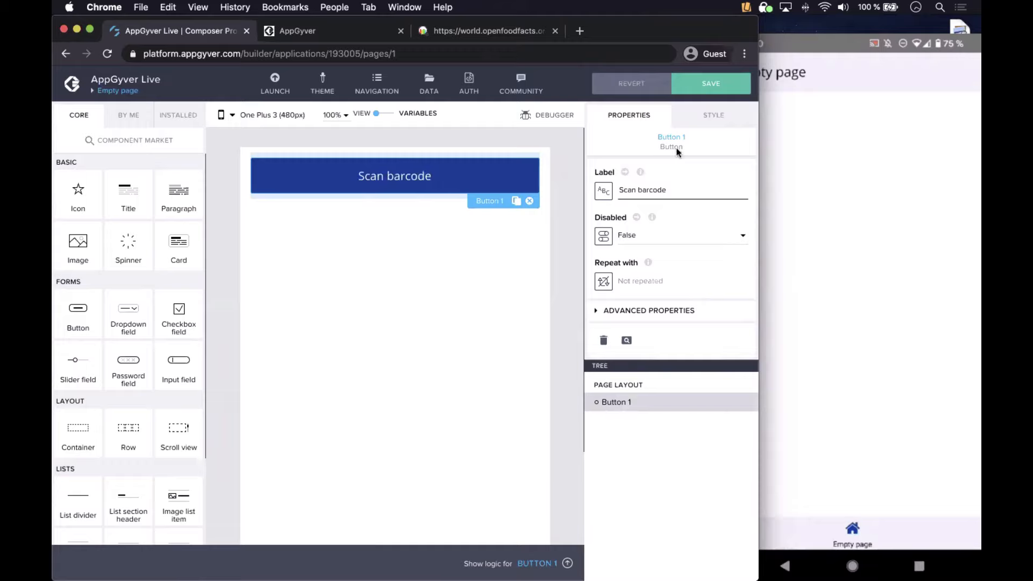
pyautogui.click(718, 85)
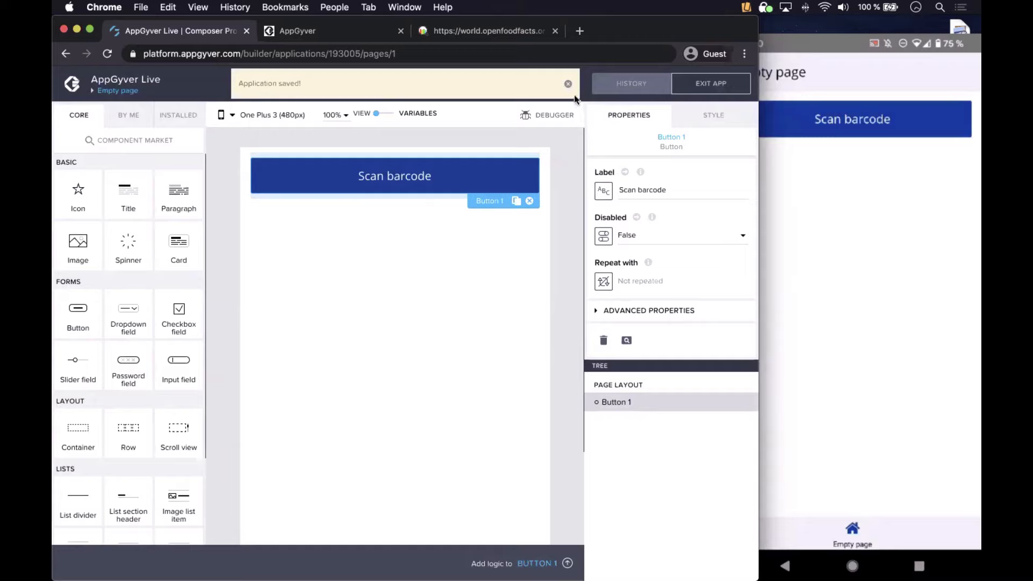
pyautogui.click(569, 85)
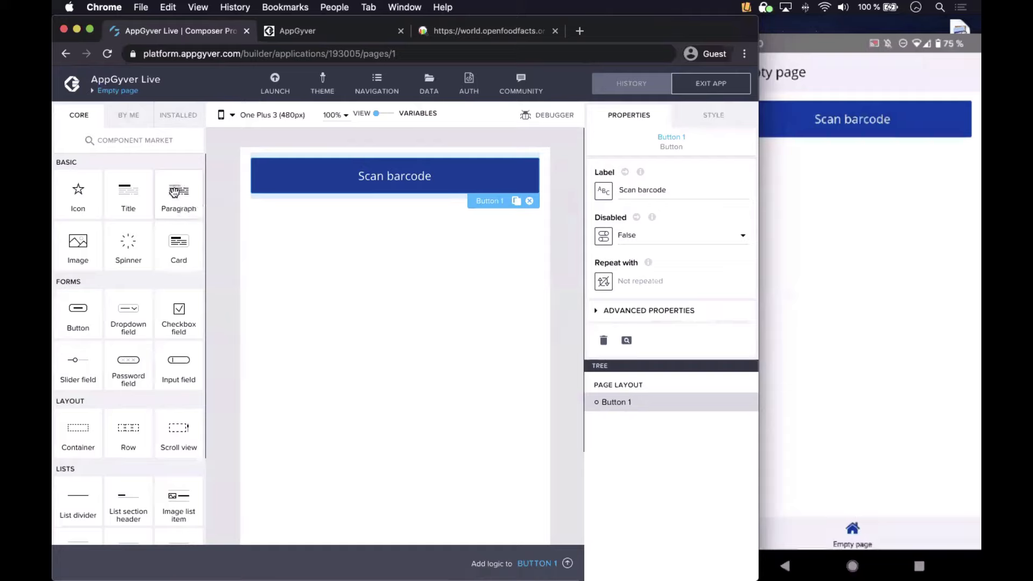
# Step: Add two paragraphs above the Scan barcode button and save the application
pyautogui.moveTo(180, 189); pyautogui.dragTo(316, 141)
pyautogui.moveTo(179, 191); pyautogui.dragTo(307, 160)
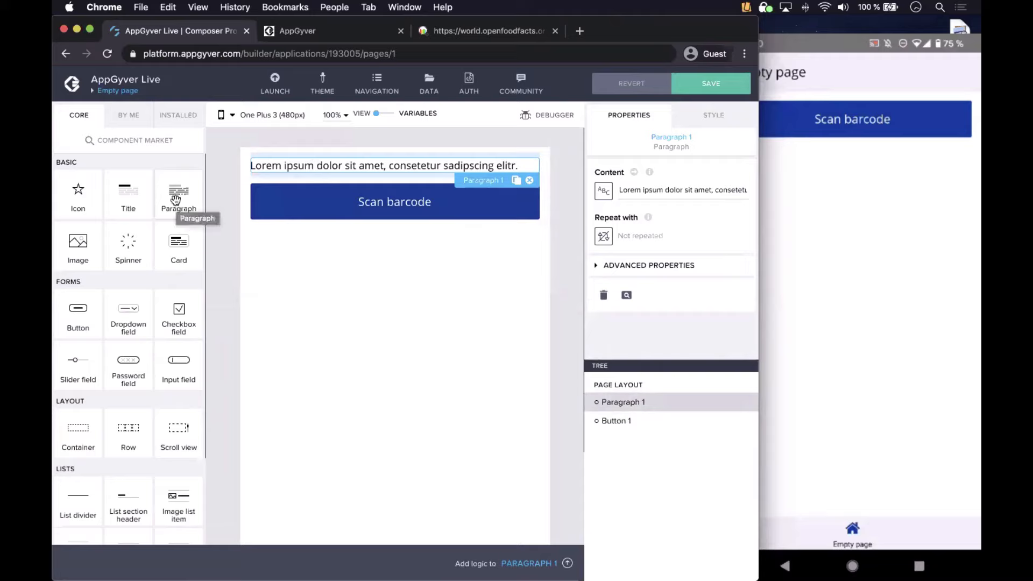
pyautogui.moveTo(176, 200); pyautogui.dragTo(368, 181)
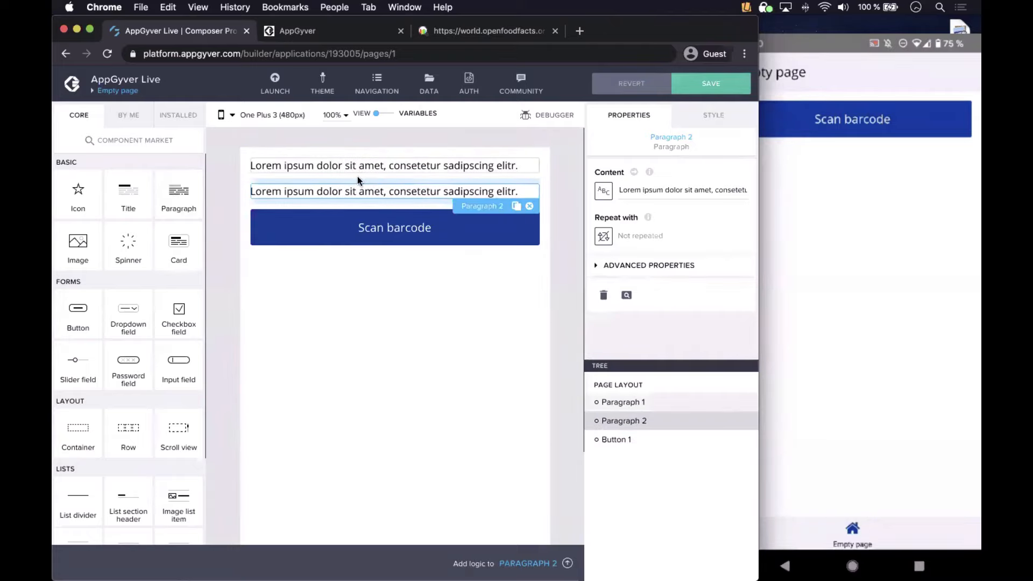
pyautogui.click(710, 85)
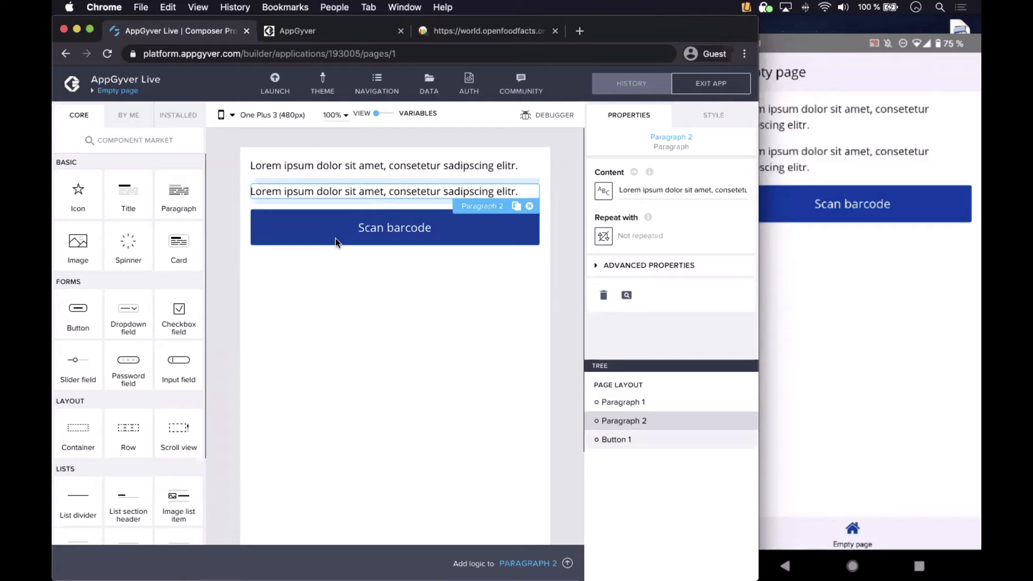
# Step: Open the Scan barcode button's logic canvas, enlarge it, and move the Component tap event slightly lower
pyautogui.click(335, 238)
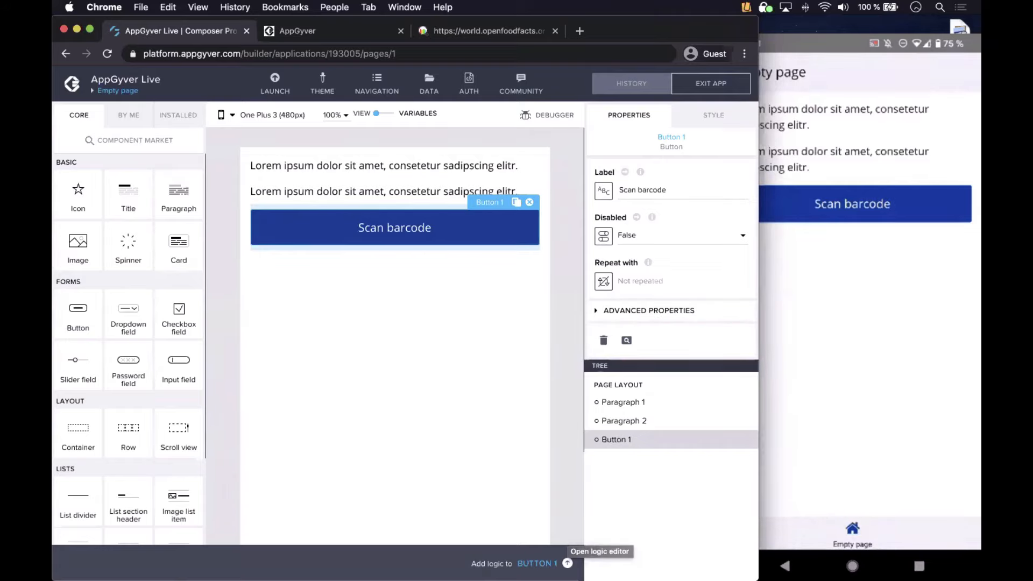
pyautogui.click(568, 563)
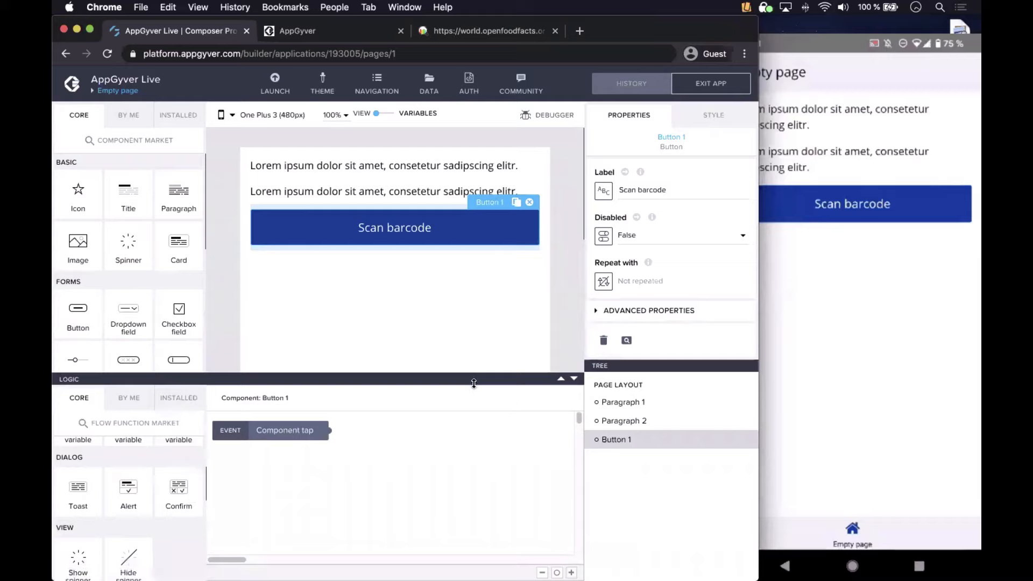
pyautogui.moveTo(474, 384); pyautogui.dragTo(471, 328)
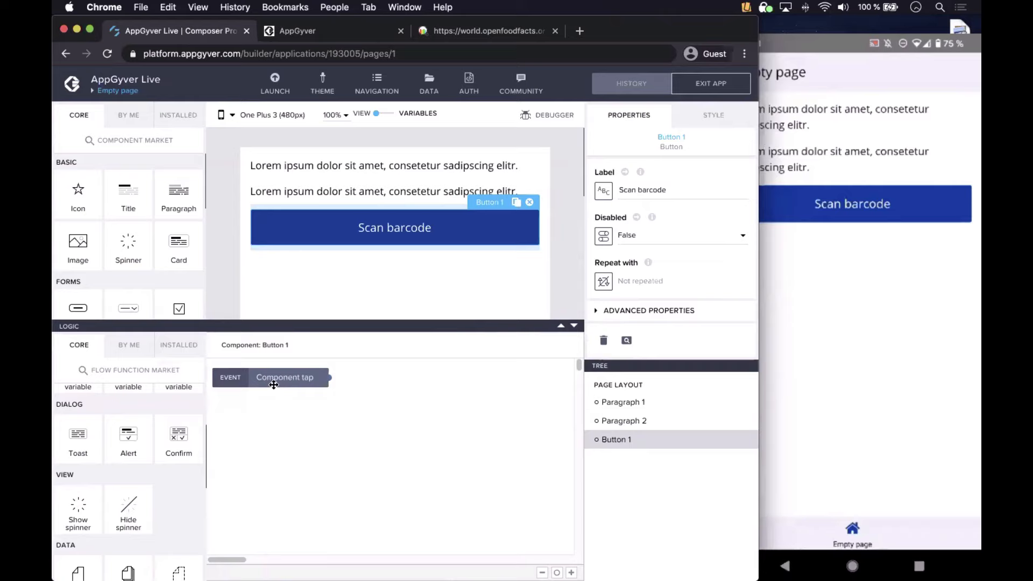
pyautogui.moveTo(274, 385); pyautogui.dragTo(274, 410)
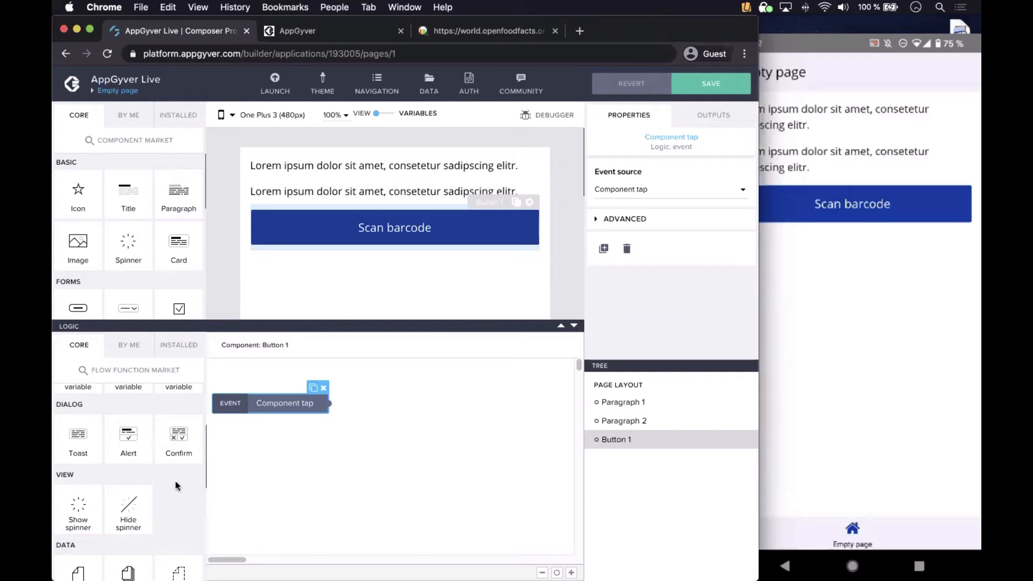
# Step: Add a Scan QR/barcode node to the button's logic, connect the Component tap event to it, and roughly align it with the event
pyautogui.scroll(2, 171, 441)
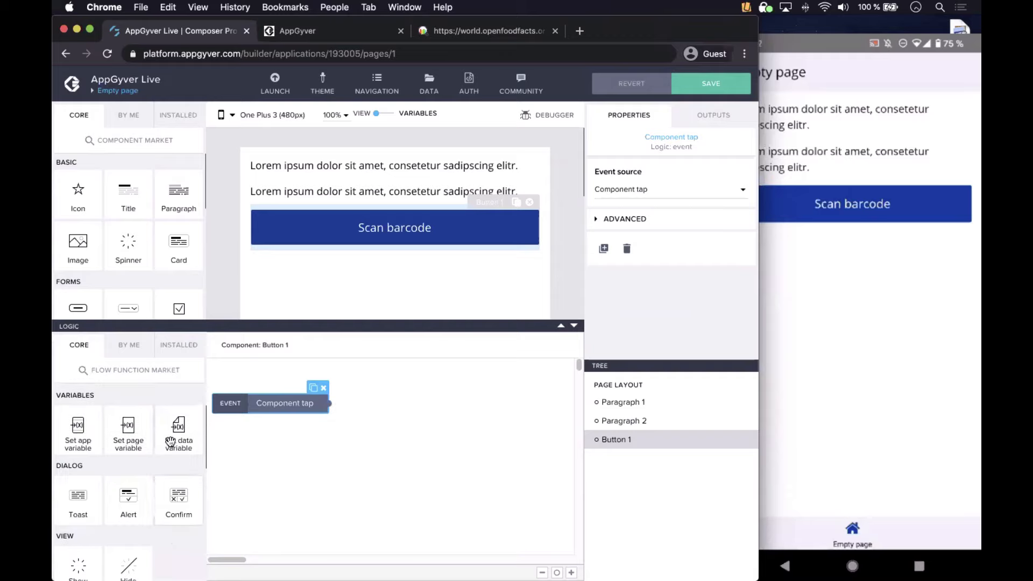
pyautogui.scroll(-3, 171, 442)
pyautogui.scroll(-4, 170, 442)
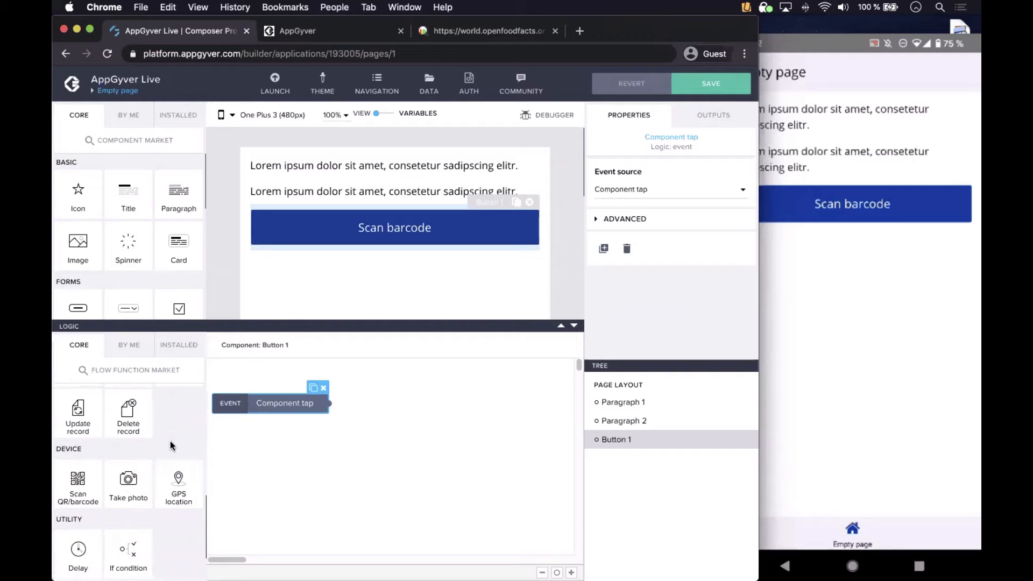
pyautogui.scroll(-1, 170, 441)
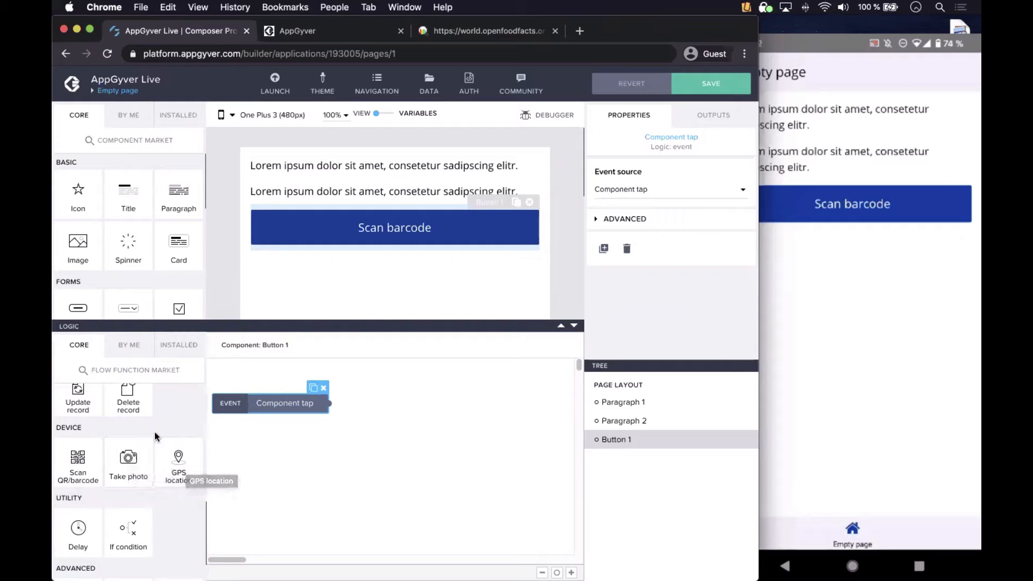
pyautogui.scroll(-2, 155, 437)
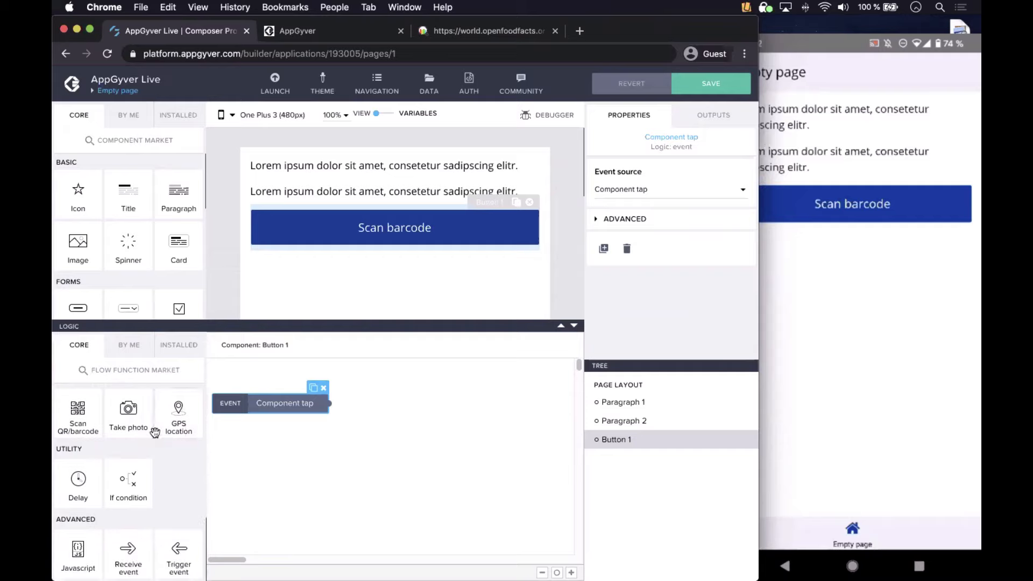
pyautogui.scroll(1, 155, 433)
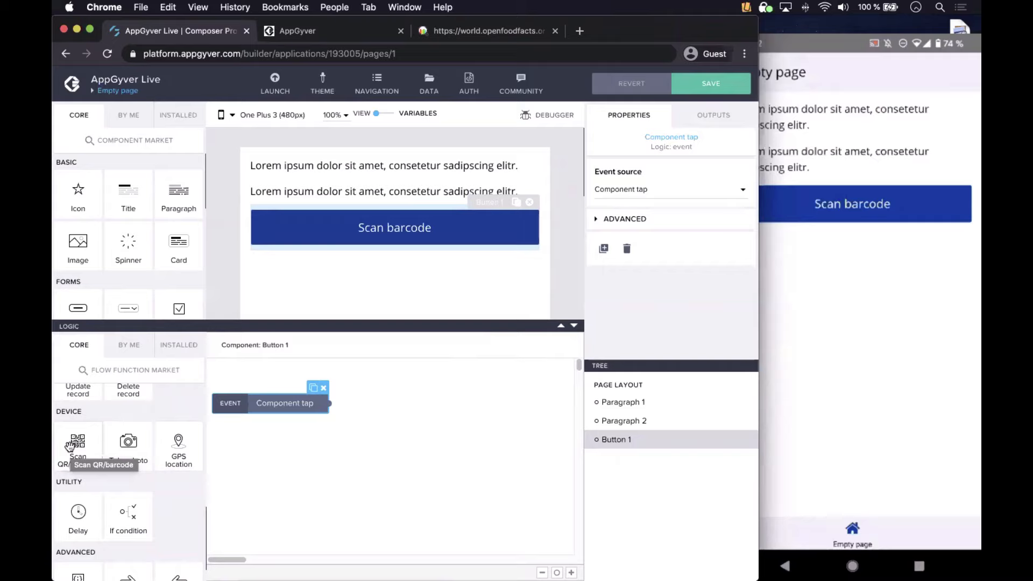
pyautogui.moveTo(69, 446); pyautogui.dragTo(428, 422)
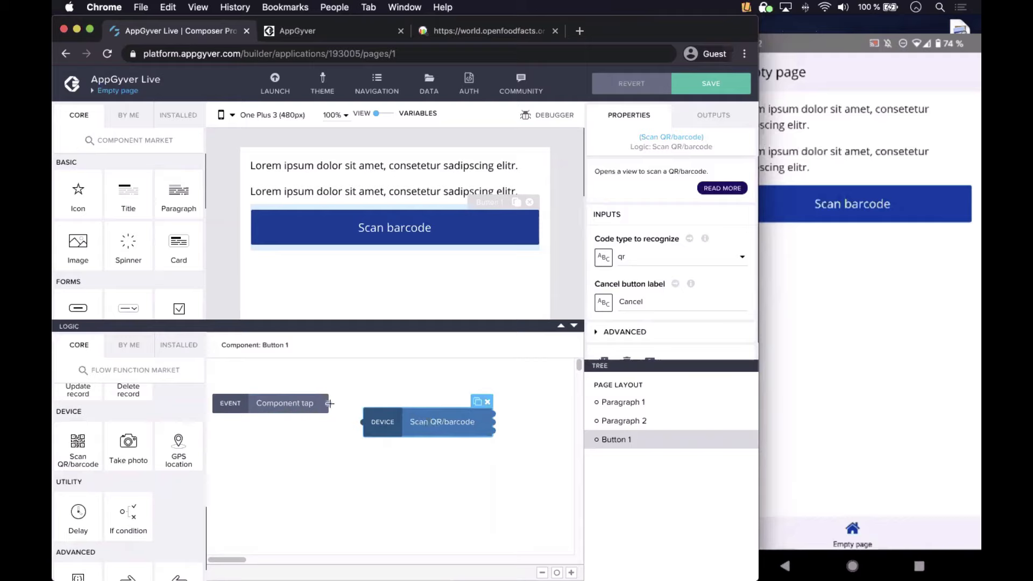
pyautogui.moveTo(330, 406); pyautogui.dragTo(362, 423)
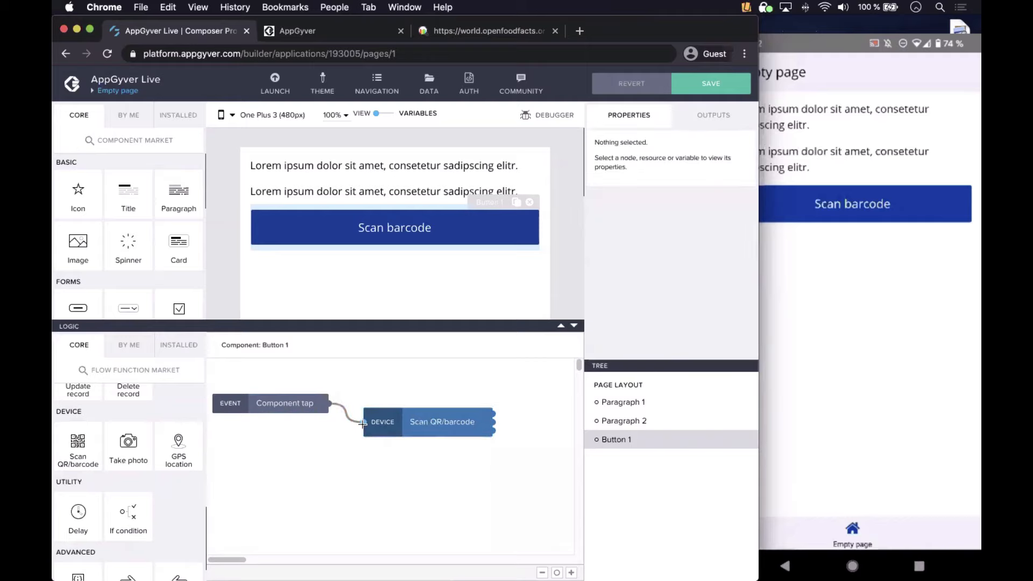
pyautogui.click(414, 423)
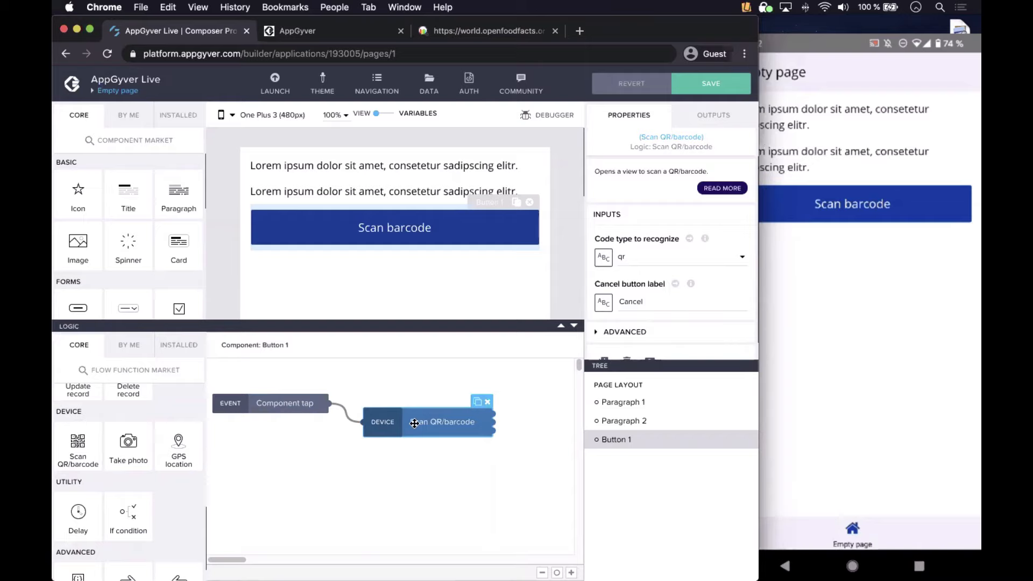
pyautogui.moveTo(424, 423); pyautogui.dragTo(424, 408)
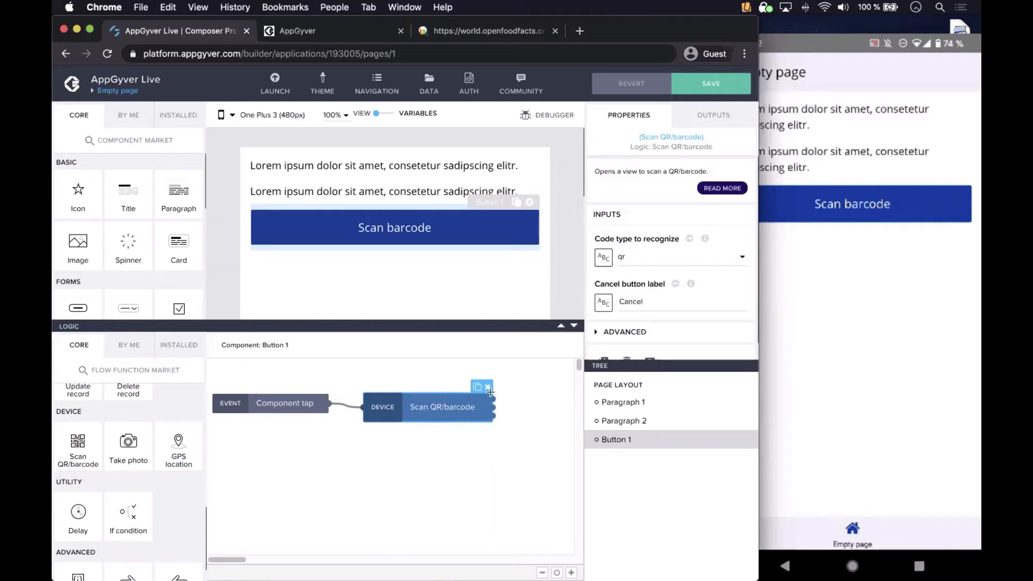
# Step: Review the Component tap event's source and read the full description of the Scan QR/barcode node
pyautogui.click(281, 404)
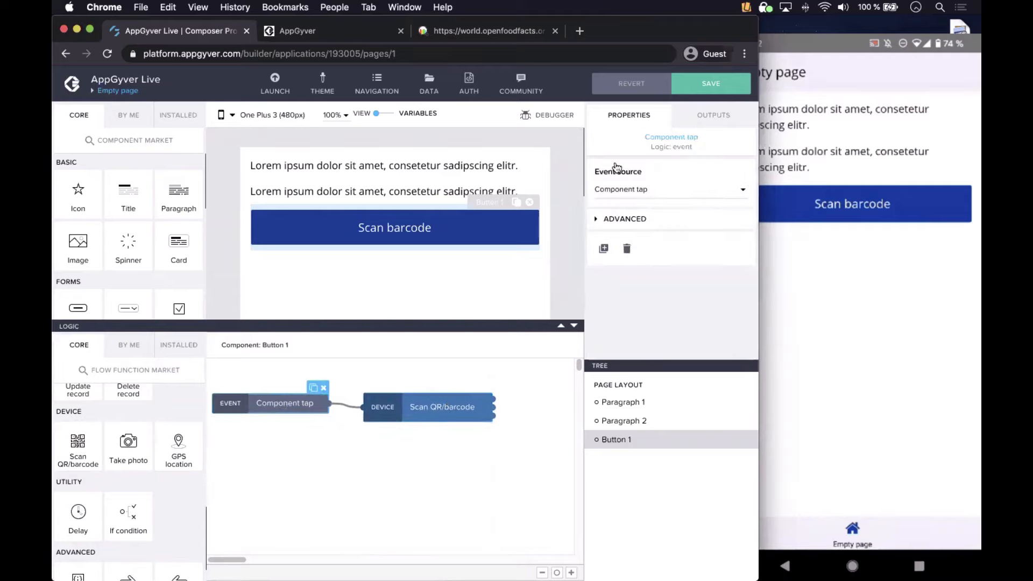
pyautogui.click(430, 410)
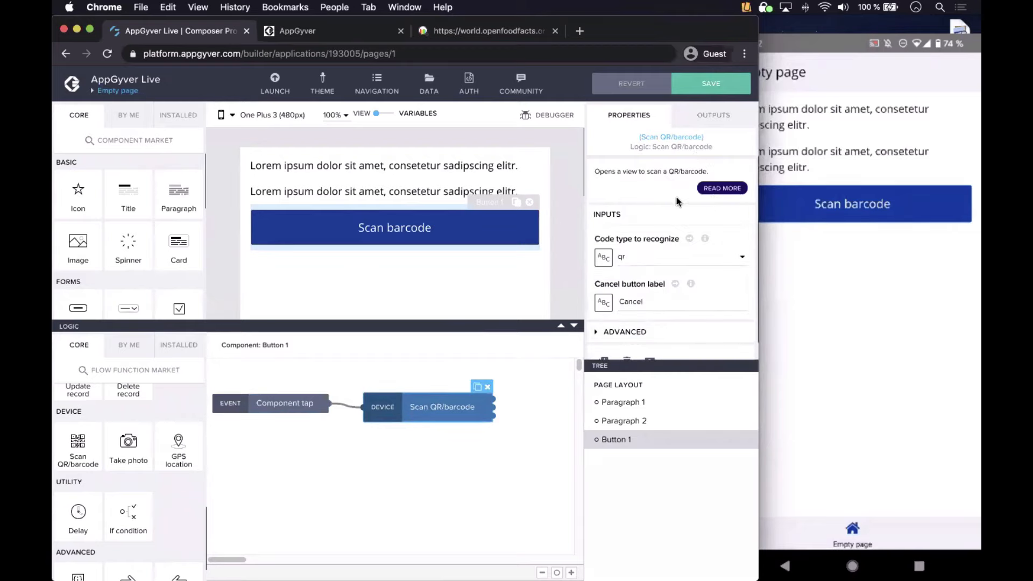
pyautogui.click(710, 189)
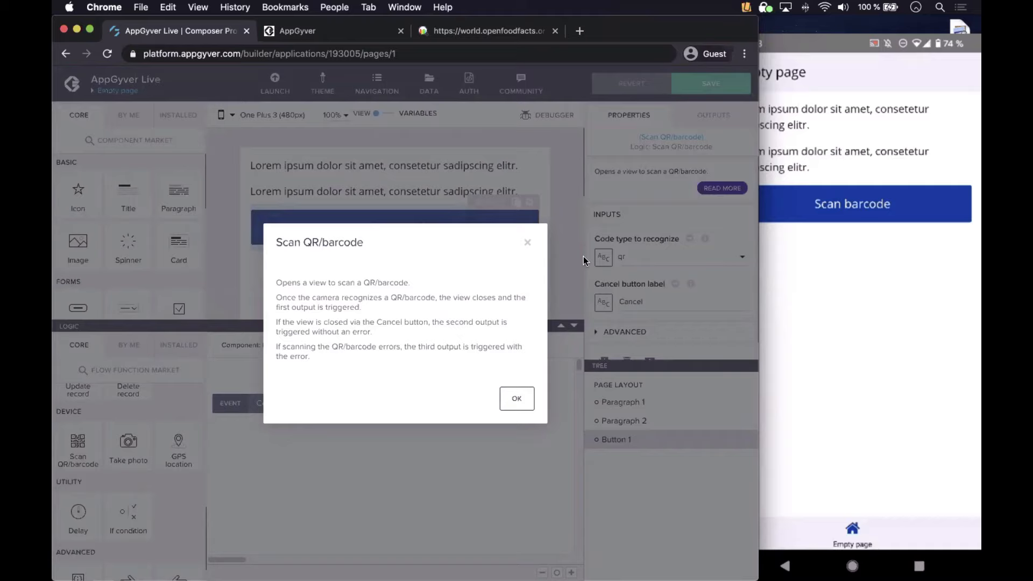
pyautogui.click(517, 398)
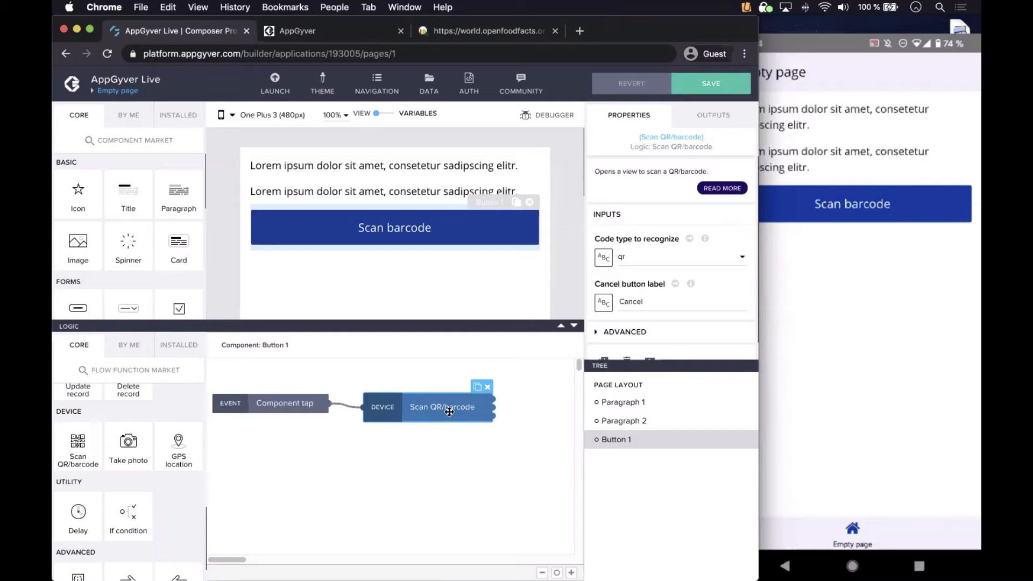
# Step: Move the Scan QR/barcode node closer to the Component tap event and save the application
pyautogui.moveTo(450, 411); pyautogui.dragTo(429, 418)
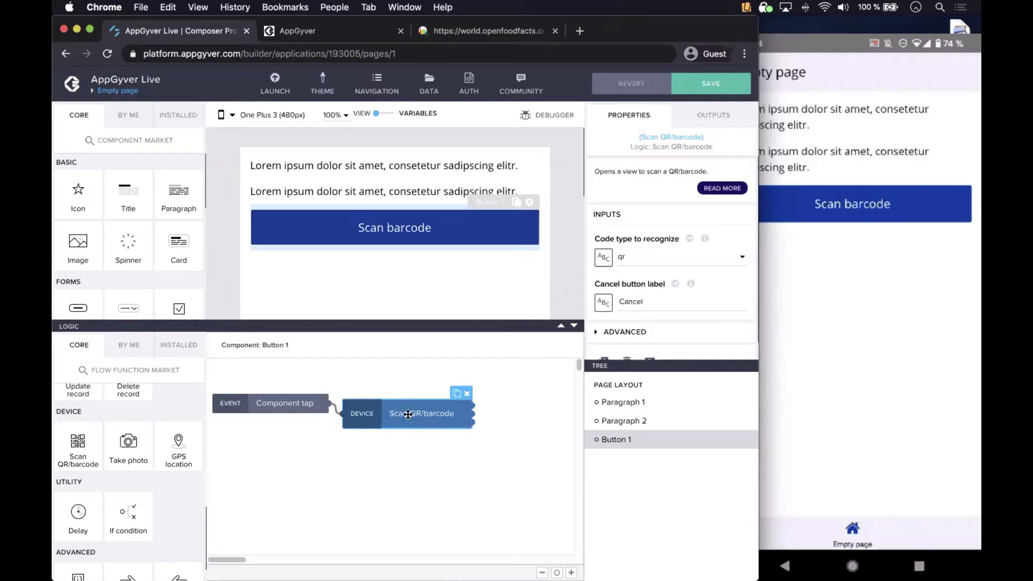
pyautogui.click(701, 86)
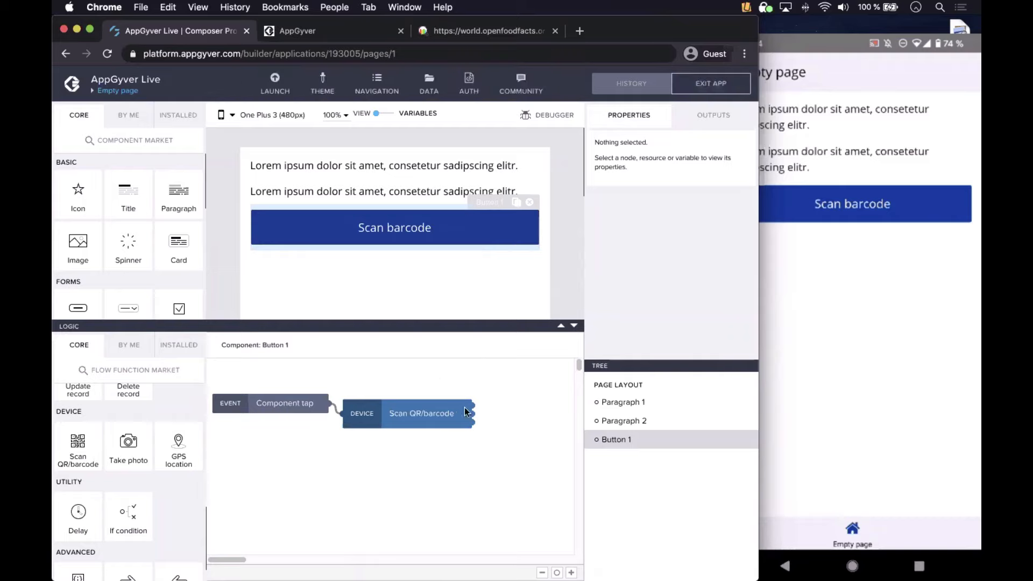
pyautogui.click(416, 418)
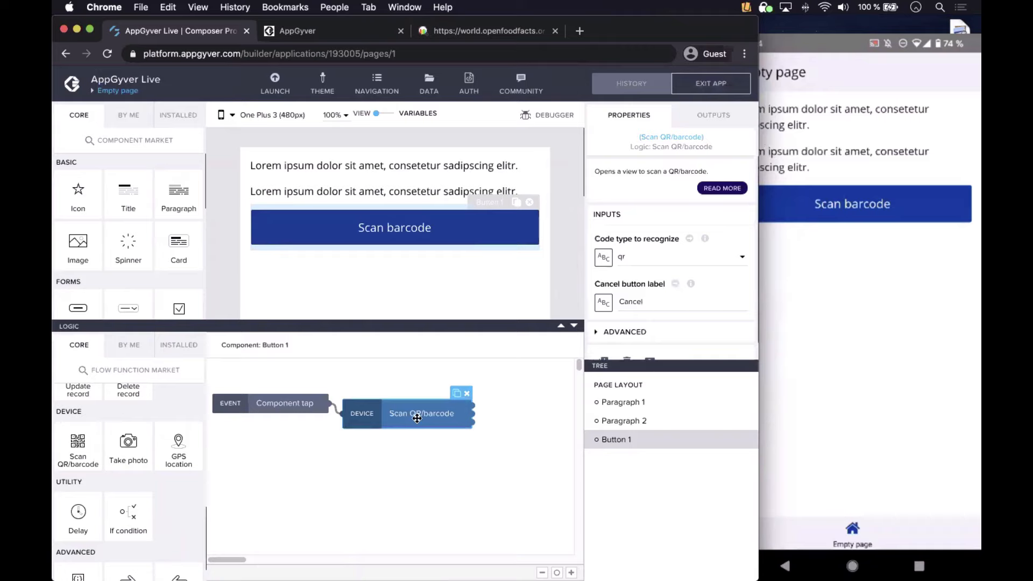
# Step: Add an Alert dialog node below the Scan QR/barcode node and connect the scan node's first output to it
pyautogui.scroll(3, 144, 449)
pyautogui.scroll(5, 144, 449)
pyautogui.moveTo(128, 472); pyautogui.dragTo(533, 422)
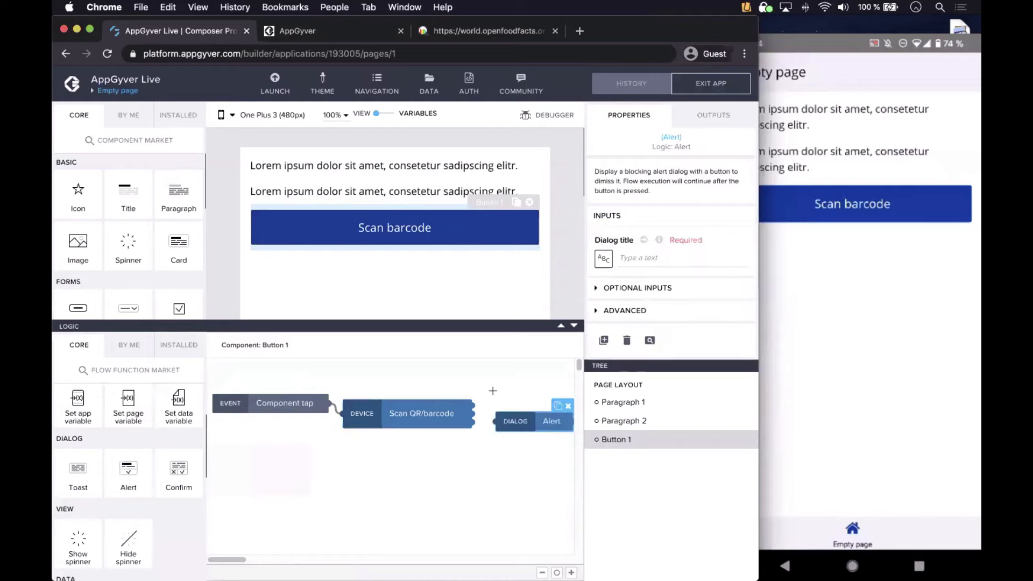
pyautogui.moveTo(475, 405); pyautogui.dragTo(315, 474)
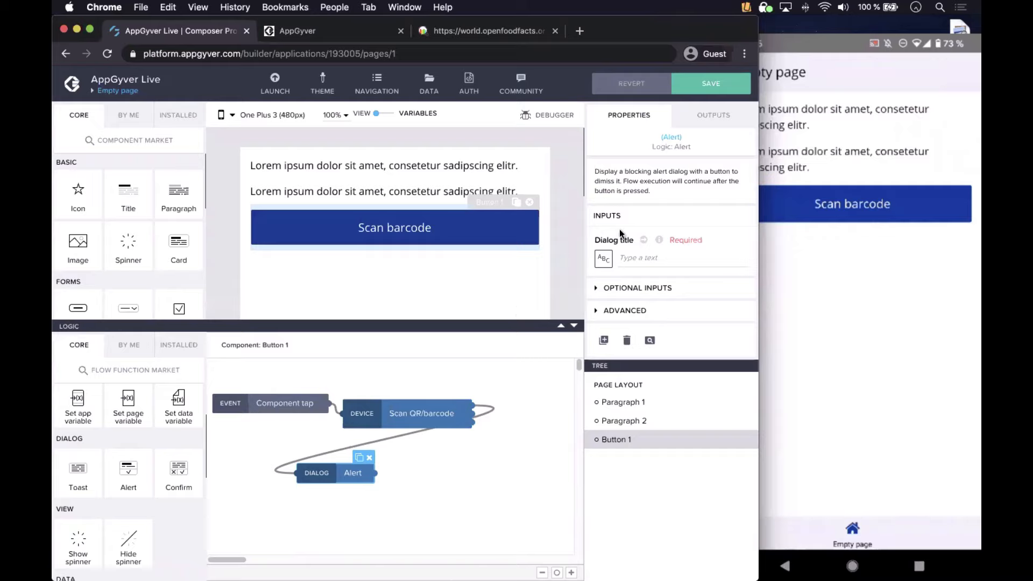
# Step: Bind the alert's dialog title to the QR barcode content output of the Scan QR/barcode node and save the application
pyautogui.click(640, 258)
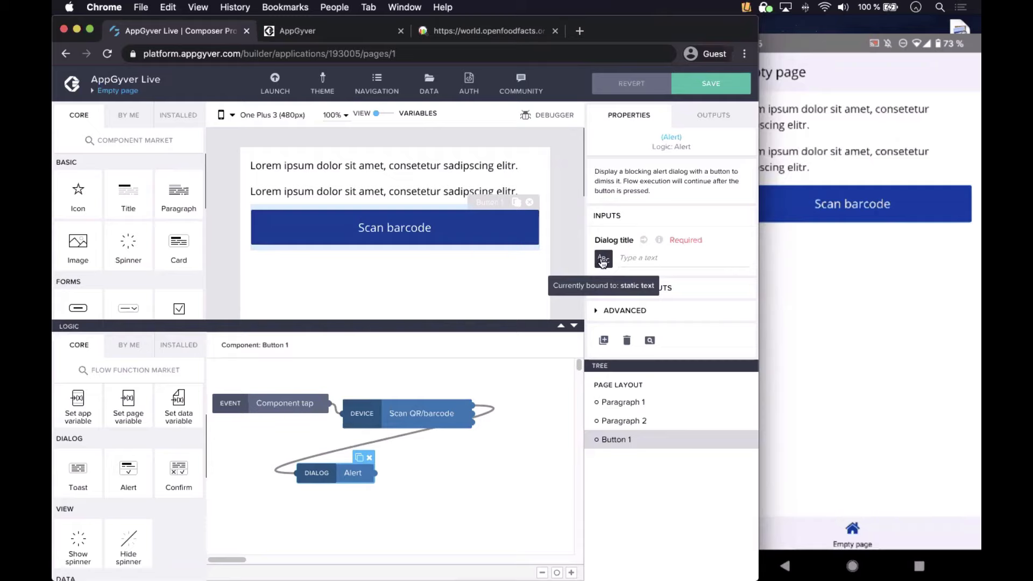
pyautogui.click(602, 260)
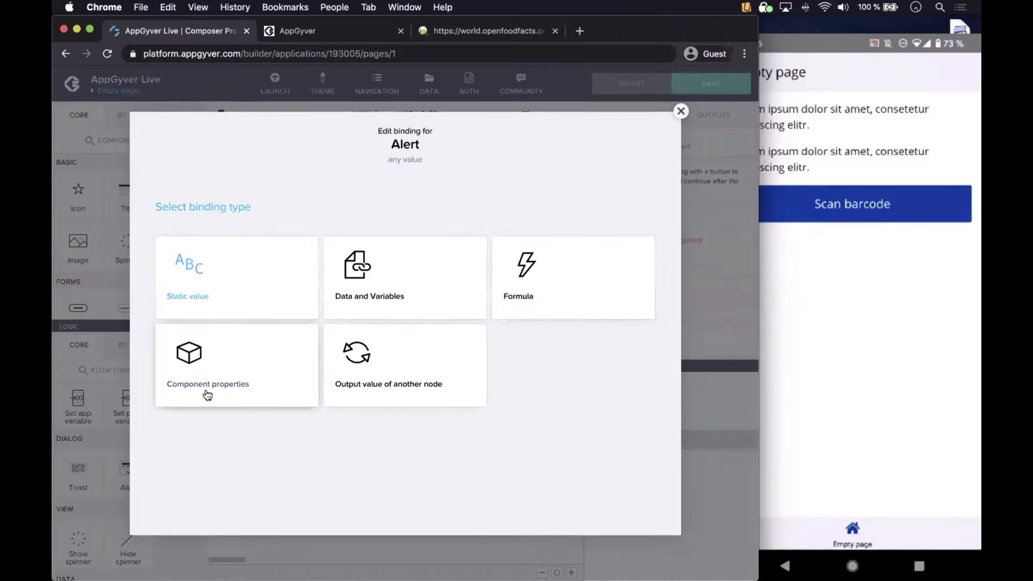
pyautogui.click(410, 368)
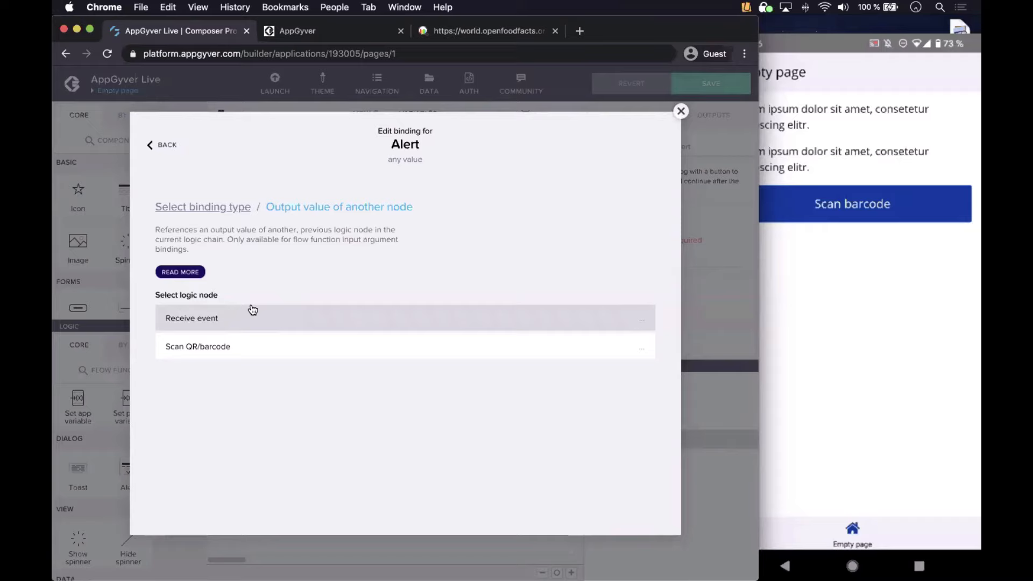
pyautogui.click(245, 346)
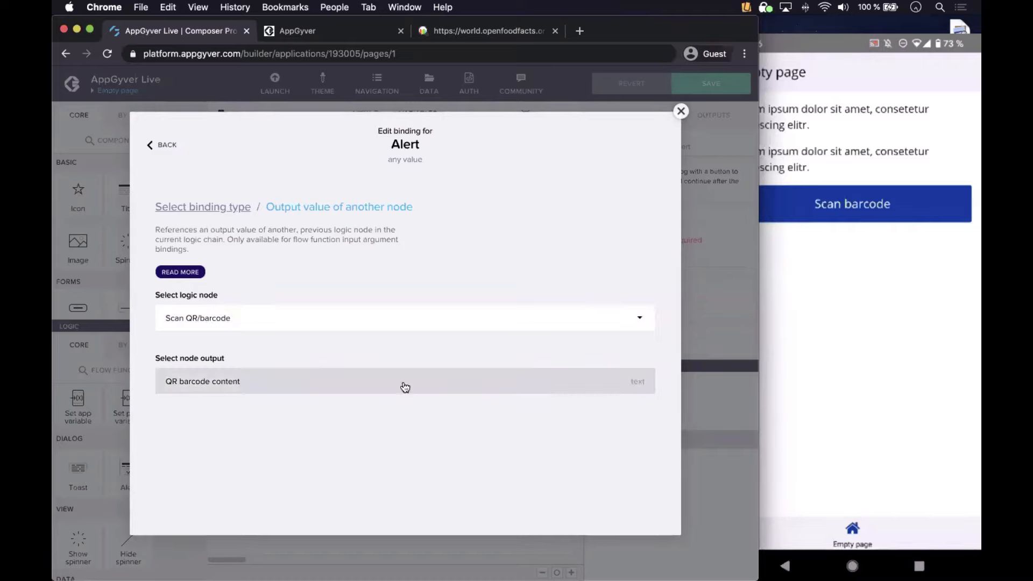
pyautogui.click(325, 380)
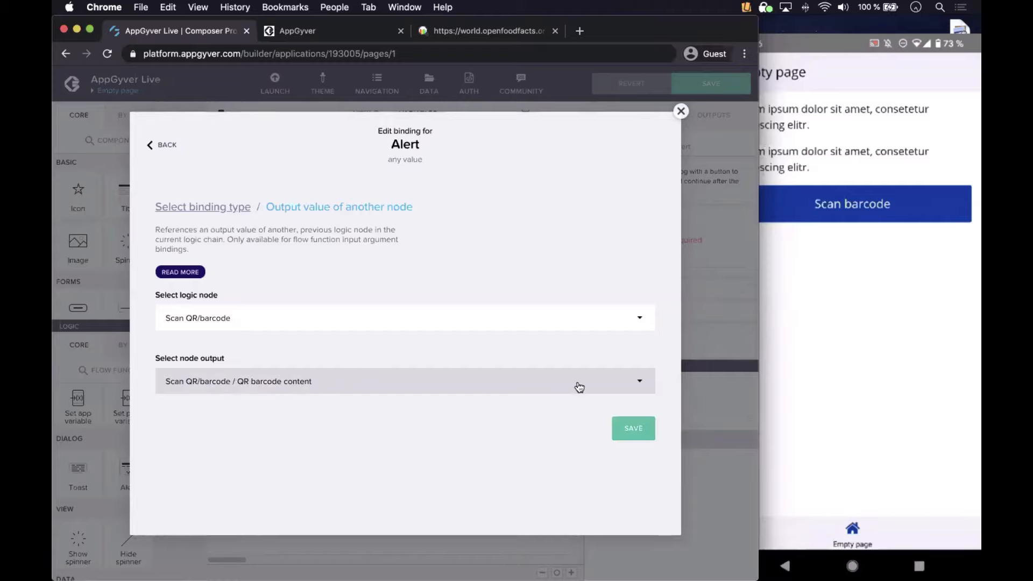
pyautogui.click(630, 427)
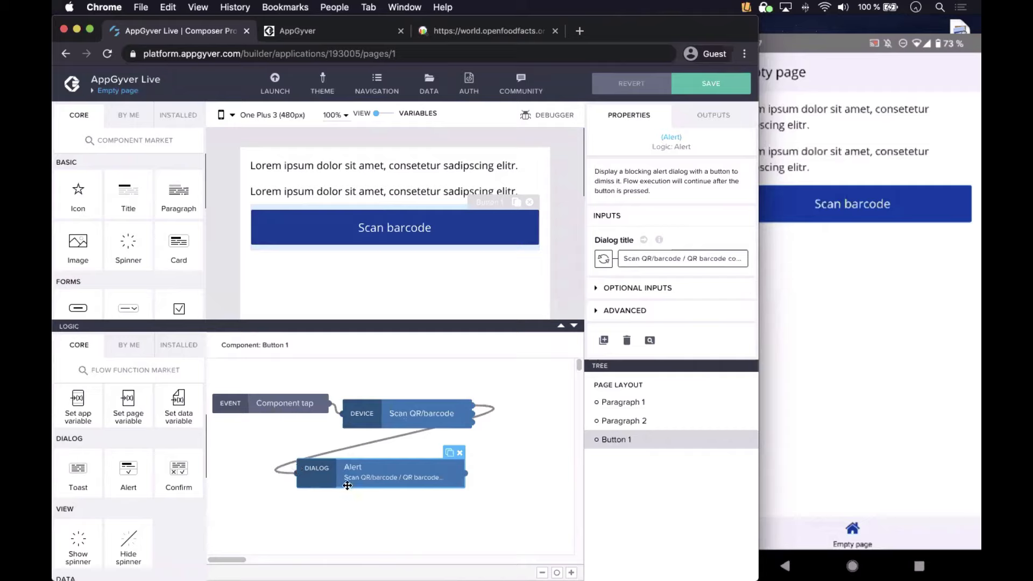
pyautogui.moveTo(661, 257)
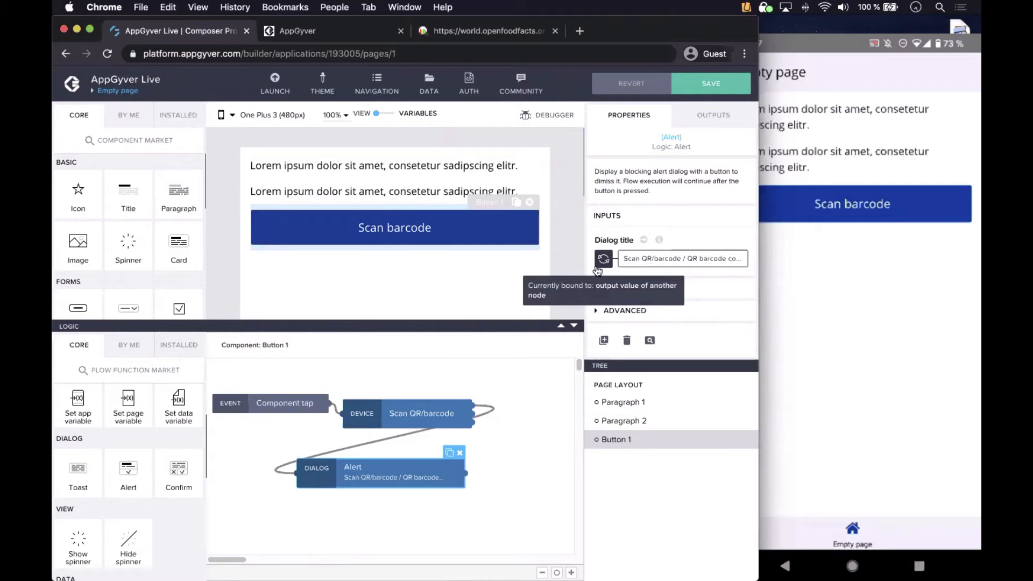
pyautogui.click(712, 85)
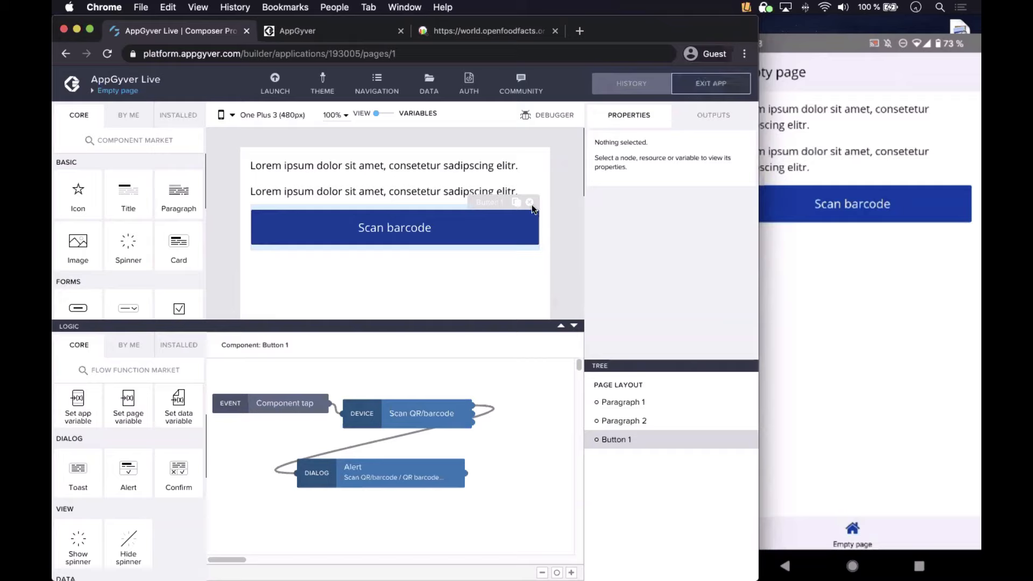
# Step: Move the Alert node to the upper right of the Scan QR/barcode node, save the application, and dismiss the save notification
pyautogui.click(362, 475)
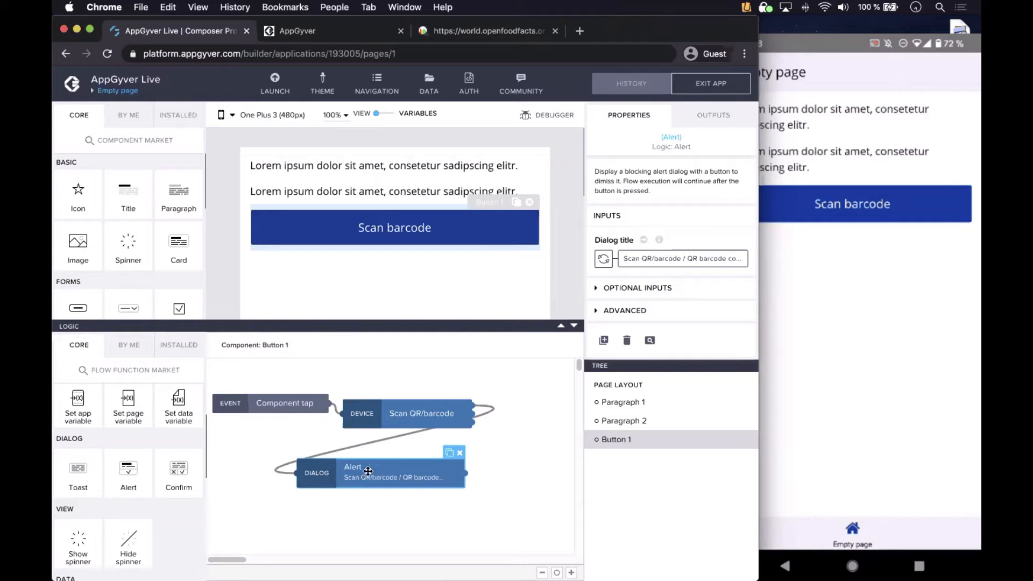
pyautogui.moveTo(360, 471); pyautogui.dragTo(536, 373)
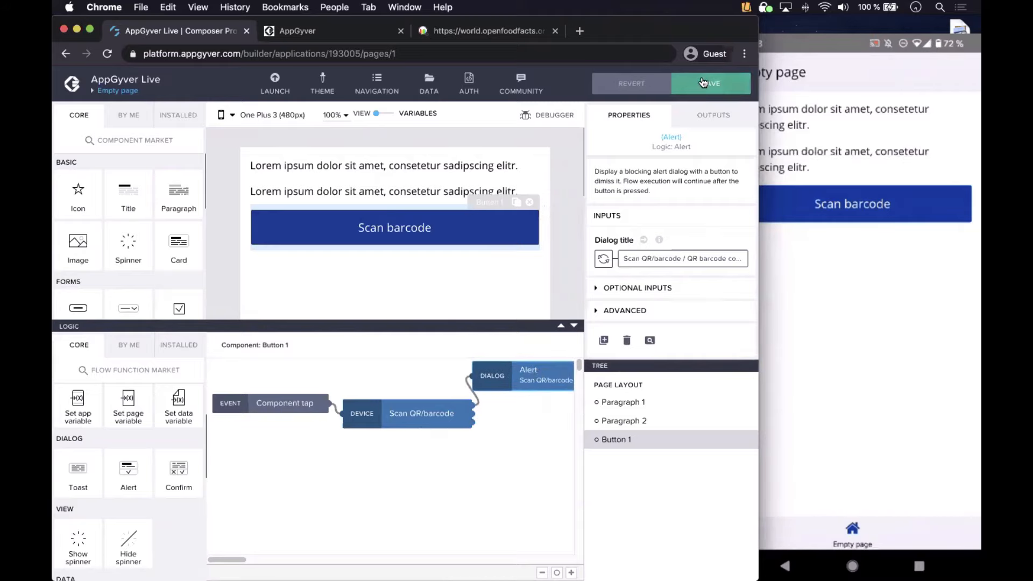
pyautogui.click(703, 83)
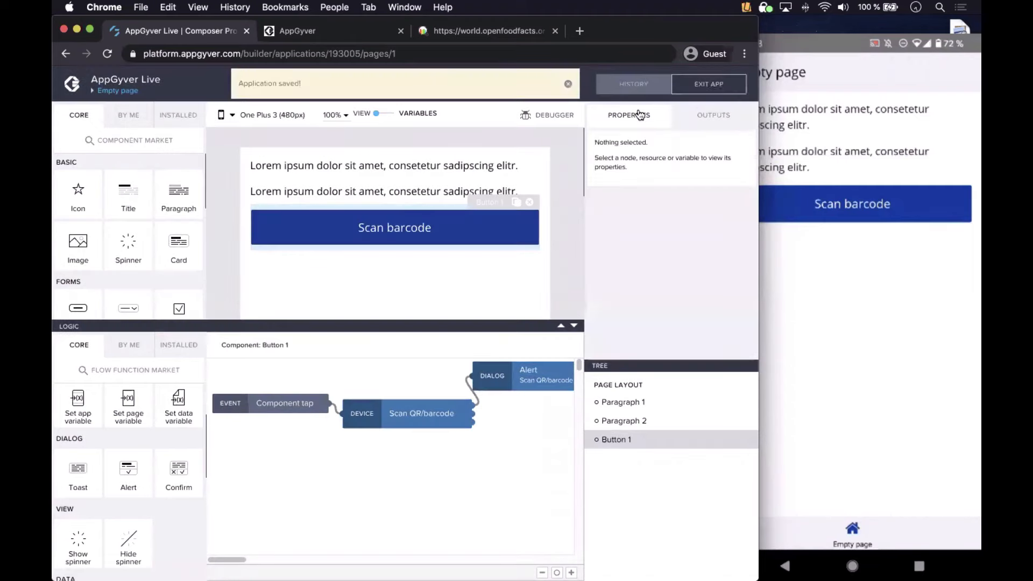
pyautogui.click(568, 84)
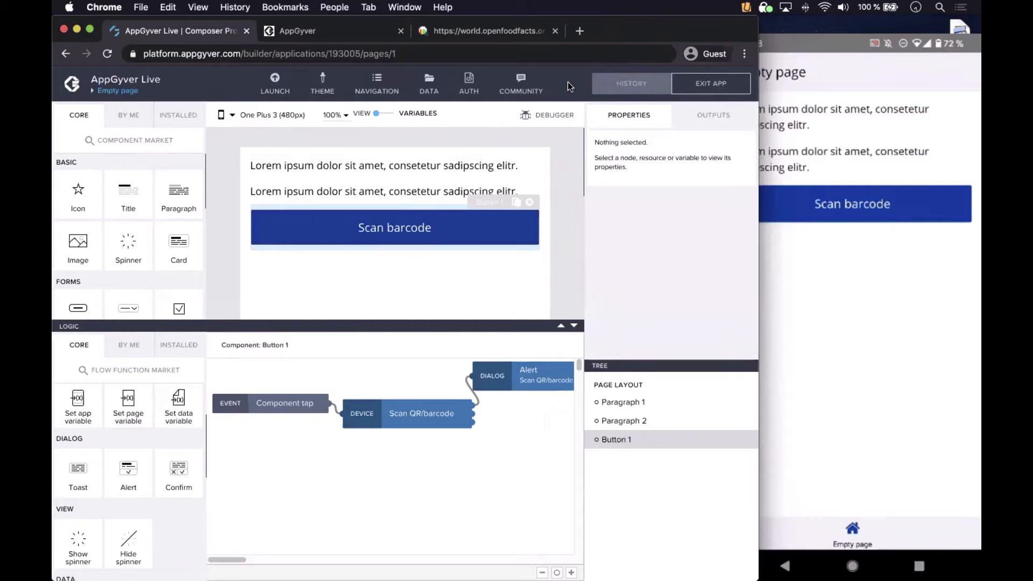
# Step: Switch to the Open Food Facts product data page and highlight the product barcode in its API address
pyautogui.click(444, 35)
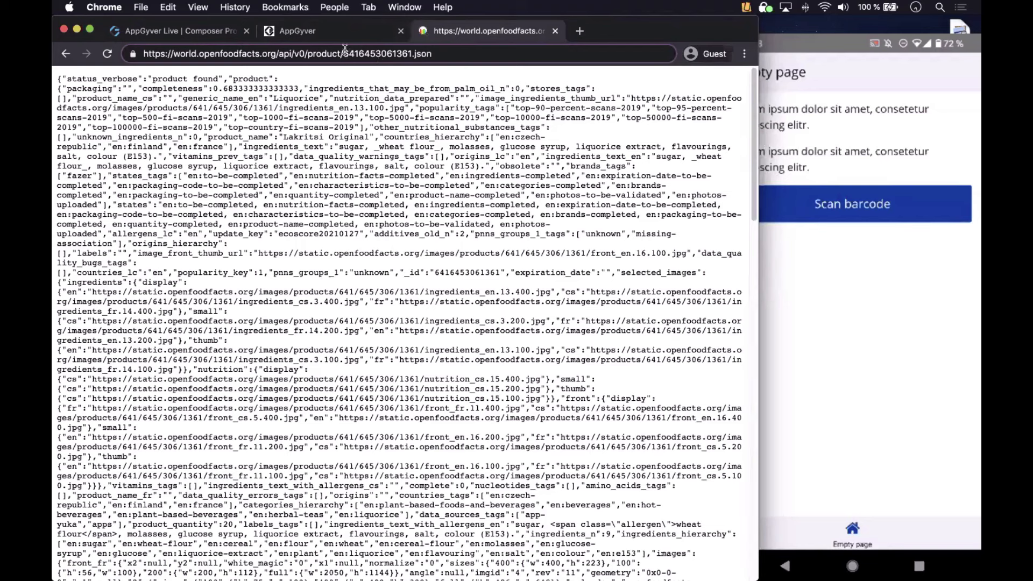
pyautogui.moveTo(343, 56); pyautogui.dragTo(428, 55)
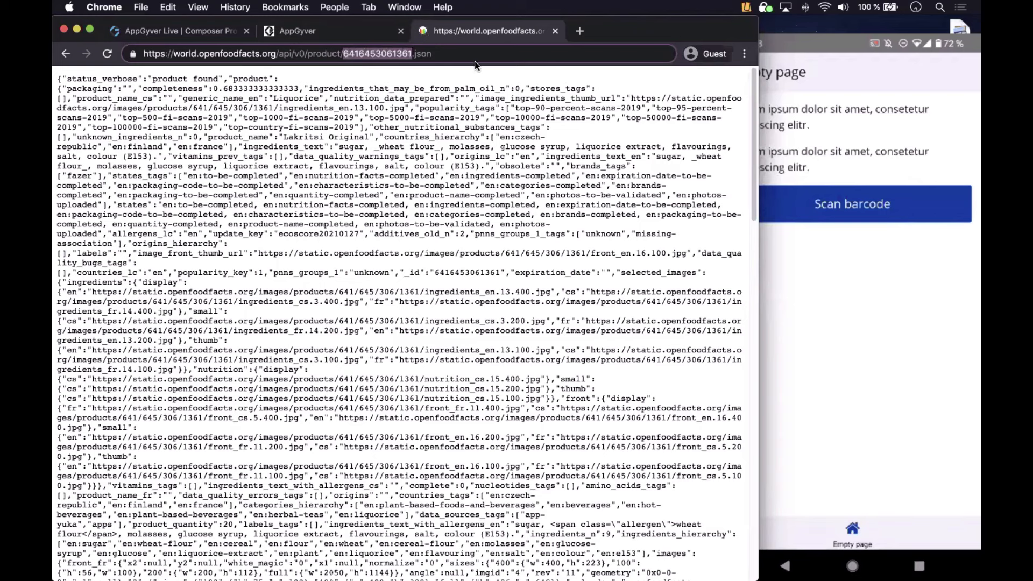
# Step: Return to AppGyver Composer Pro and start a new REST API direct integration resource in the data configurator
pyautogui.click(177, 31)
pyautogui.click(429, 81)
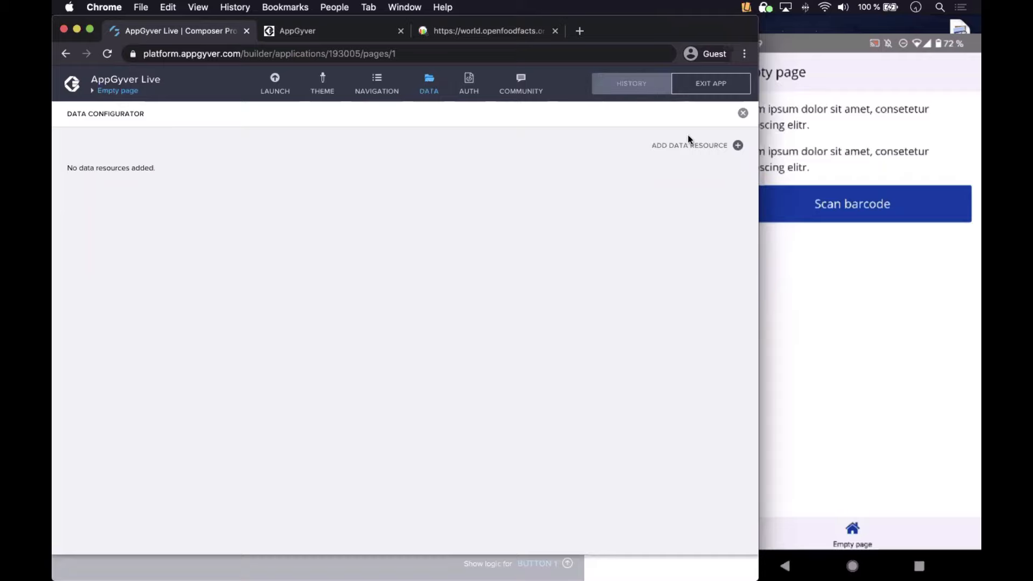
pyautogui.click(738, 146)
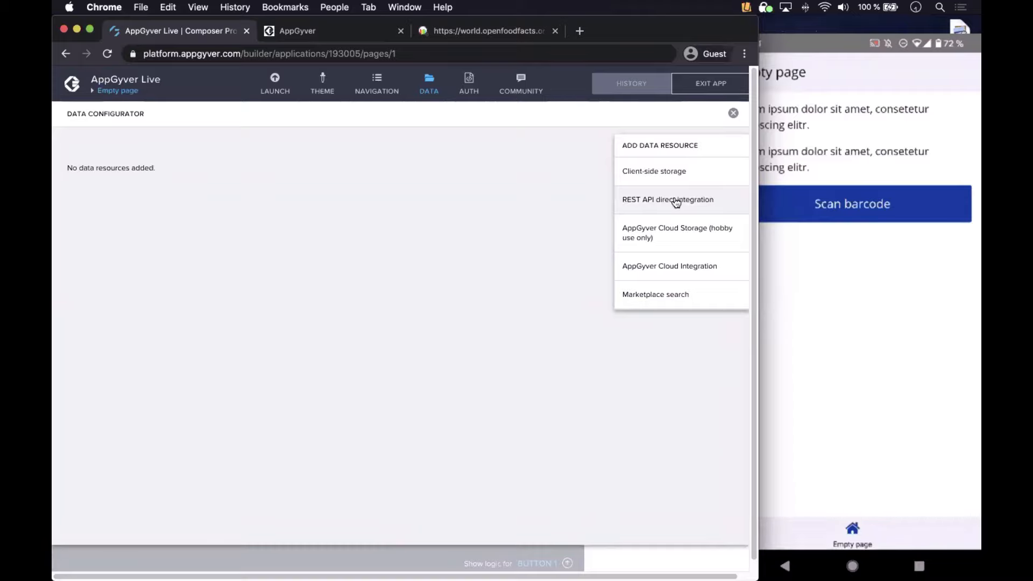
pyautogui.click(675, 199)
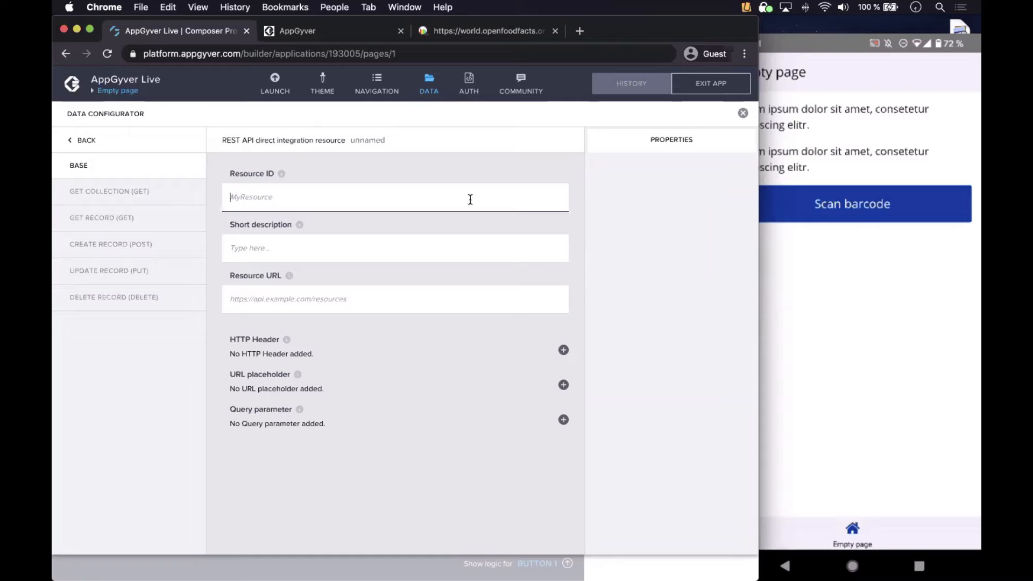
# Step: Set the resource ID to FoodFacts and the short description to "data from foodfacts API"
pyautogui.click(285, 177)
pyautogui.write('FoodFacts')
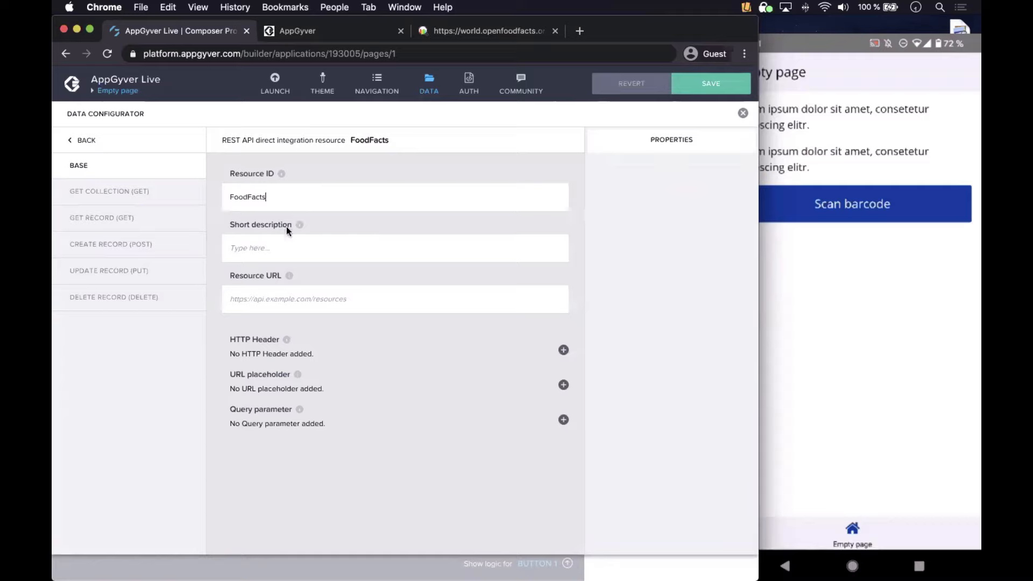
pyautogui.click(278, 249)
pyautogui.write('data from')
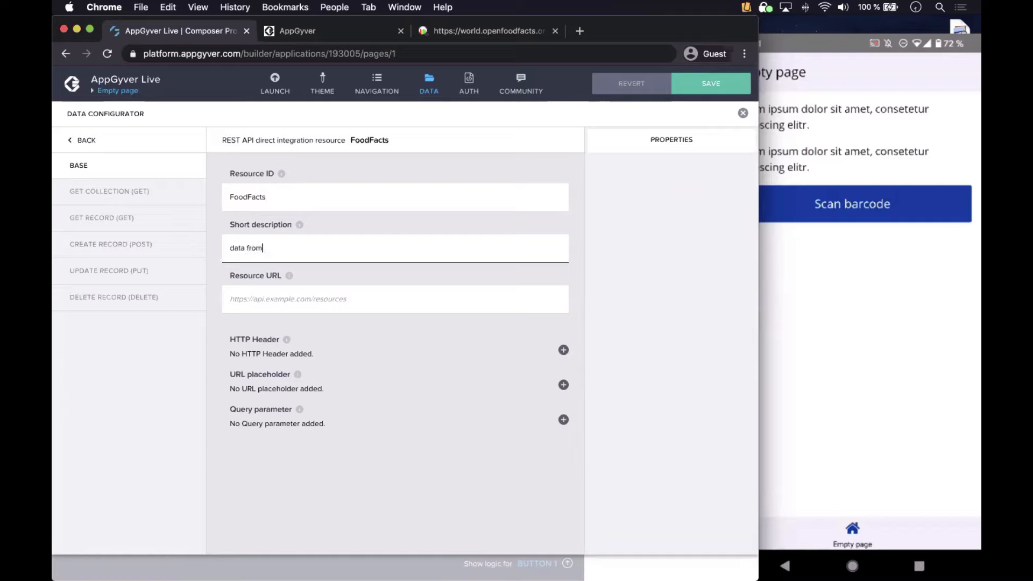
pyautogui.write(' foodfacts api')
pyautogui.press('BackSpace')
pyautogui.press('BackSpace')
pyautogui.press('BackSpace')
pyautogui.write('API')
pyautogui.click(237, 228)
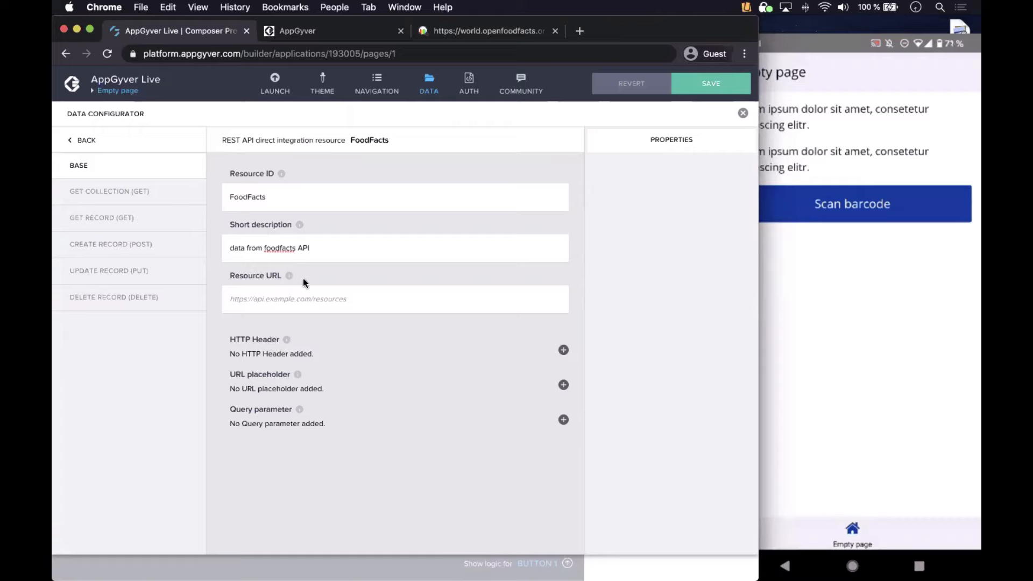
pyautogui.click(280, 302)
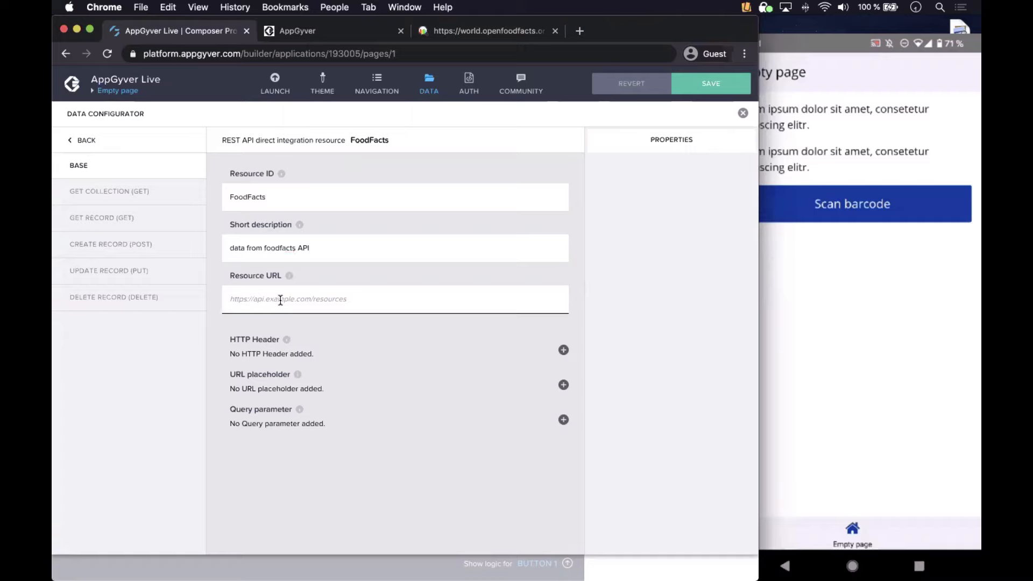
pyautogui.write('https://world.openfoodfacts.org/api/v0/product/6416453061361.json')
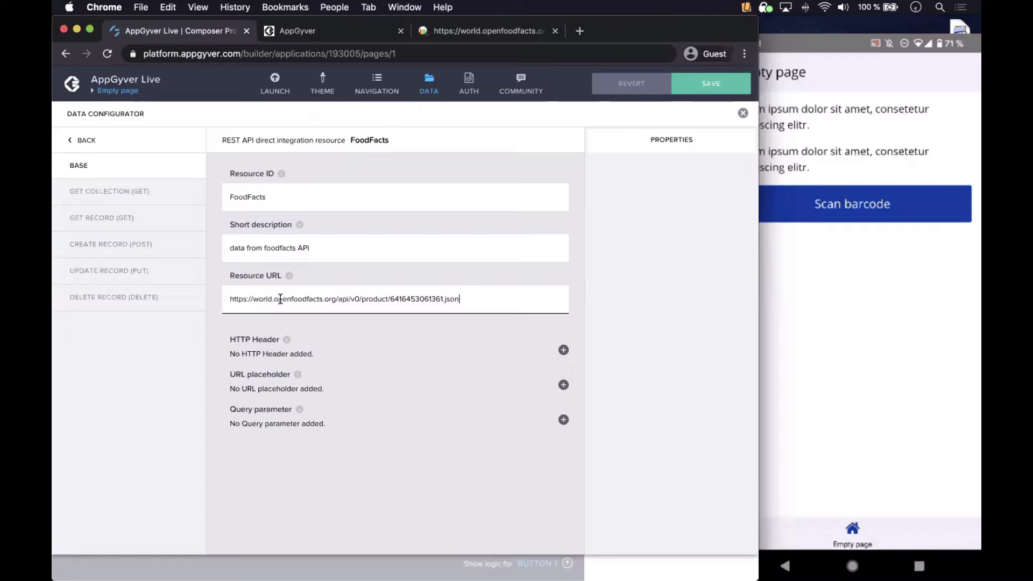
pyautogui.moveTo(292, 275)
pyautogui.moveTo(361, 302); pyautogui.dragTo(493, 295)
pyautogui.press('super+x')
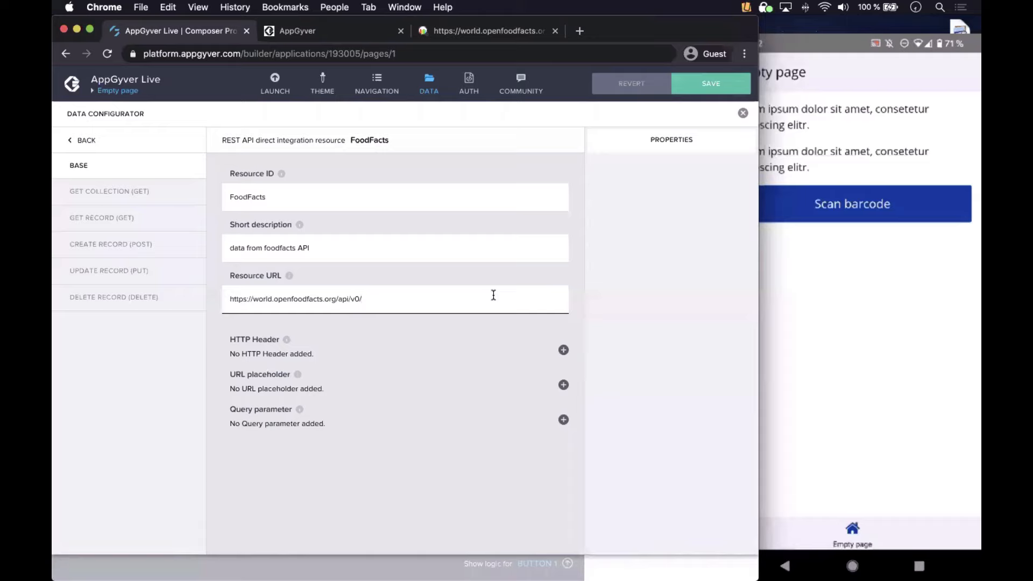
pyautogui.click(439, 284)
pyautogui.click(365, 297)
pyautogui.click(722, 84)
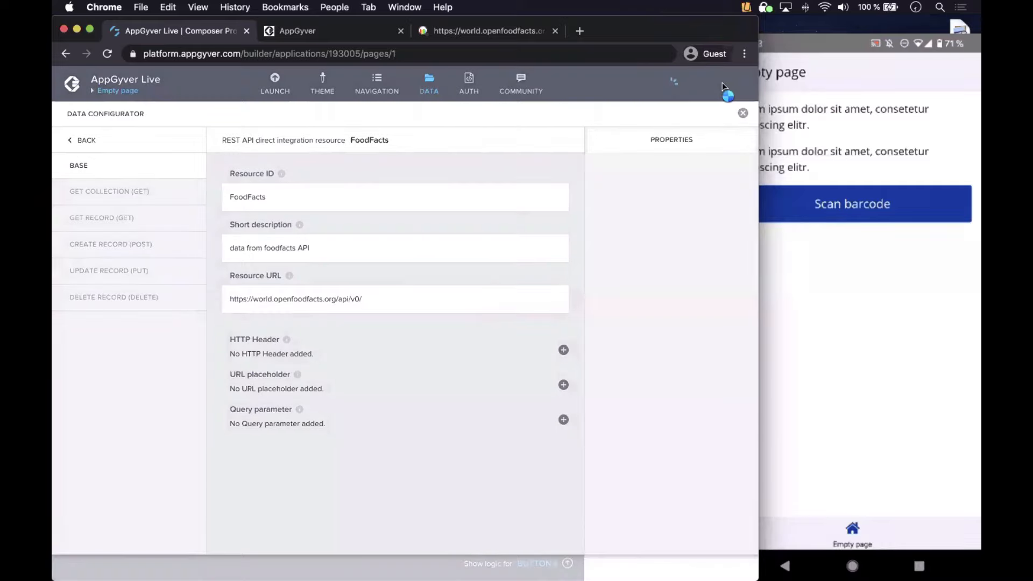
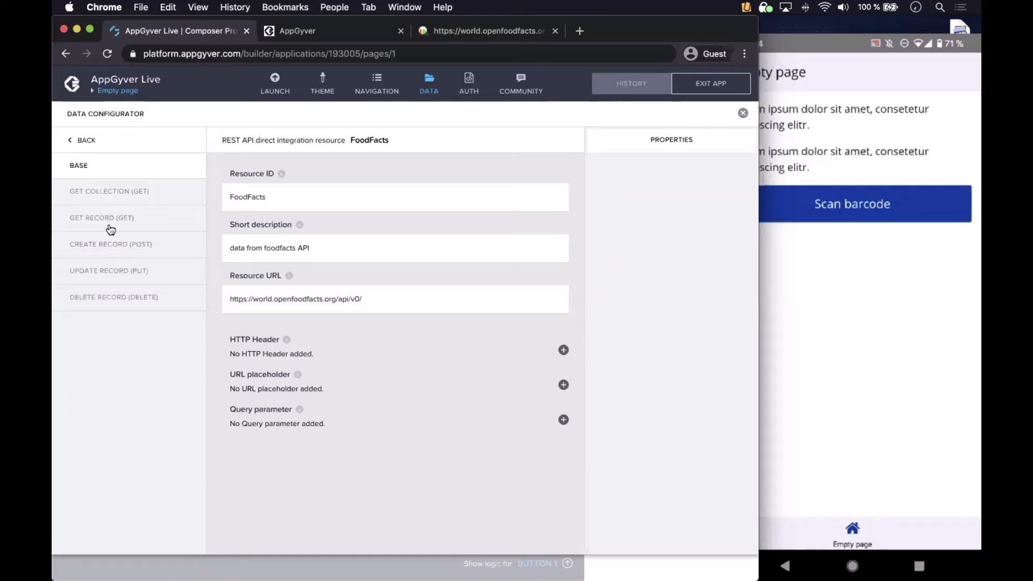
# Step: Check the API address on the Open Food Facts page, then set the Get Record relative path to product/6416453061361.json in Composer Pro
pyautogui.click(439, 32)
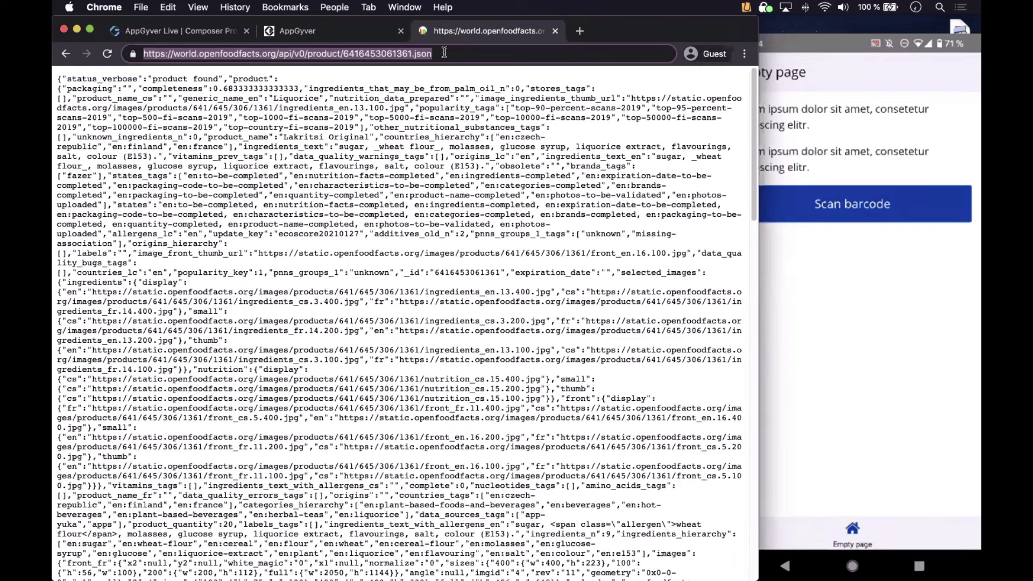
pyautogui.click(177, 38)
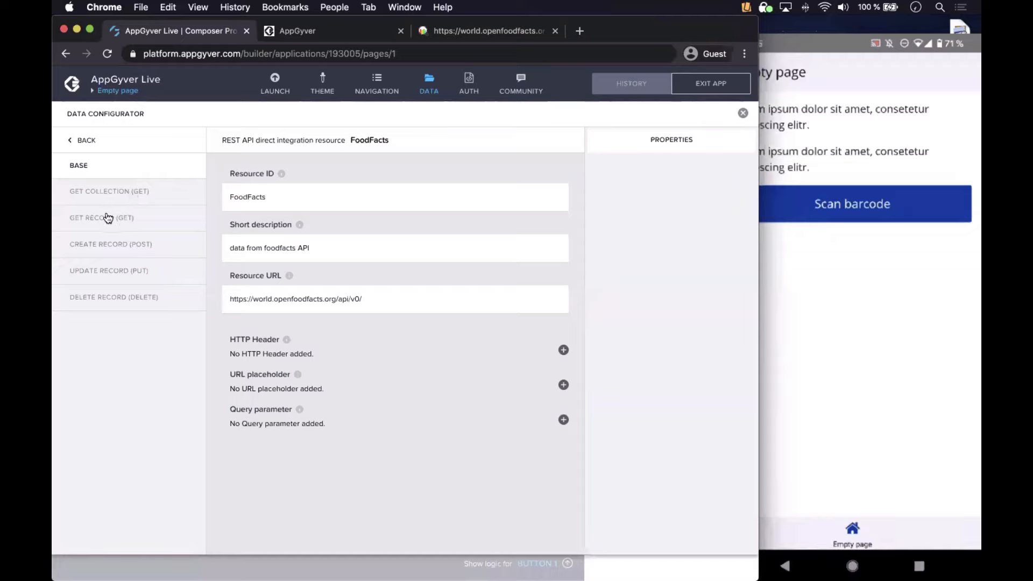
pyautogui.click(122, 217)
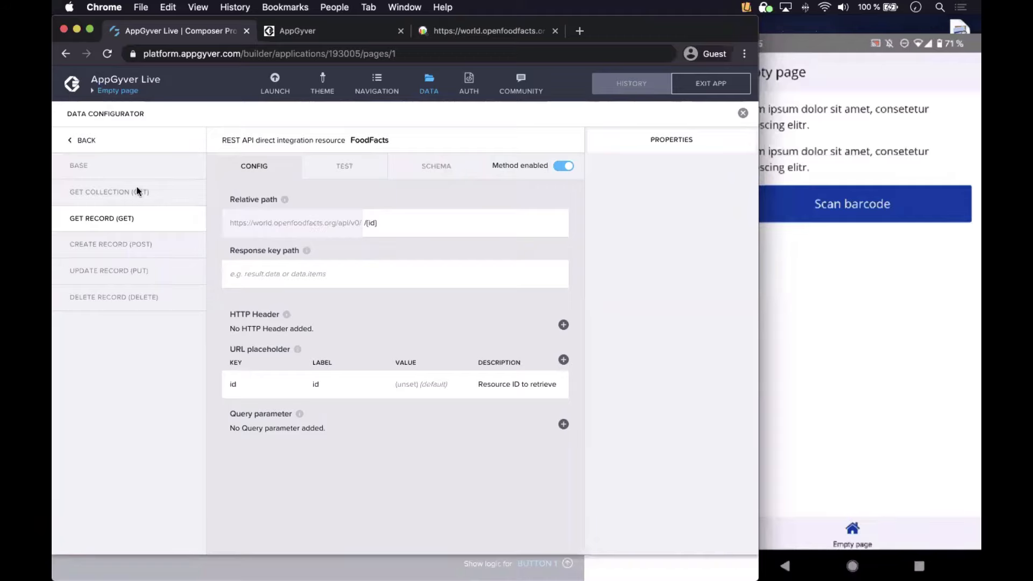
pyautogui.click(384, 222)
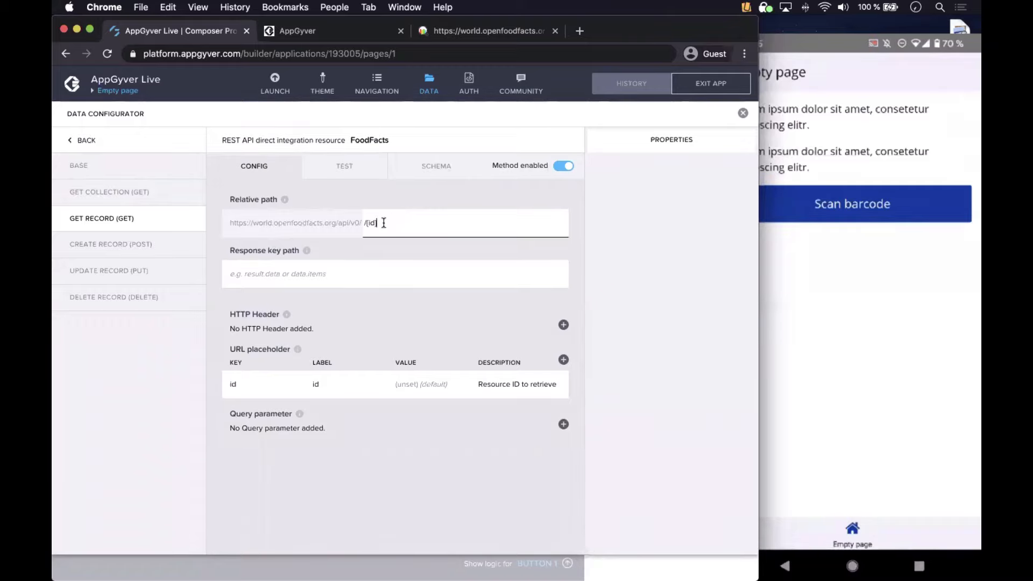
pyautogui.press('BackSpace')
pyautogui.press('BackSpace')
pyautogui.press('BackSpace')
pyautogui.press('BackSpace')
pyautogui.press('BackSpace')
pyautogui.write('product/6416453061361.json')
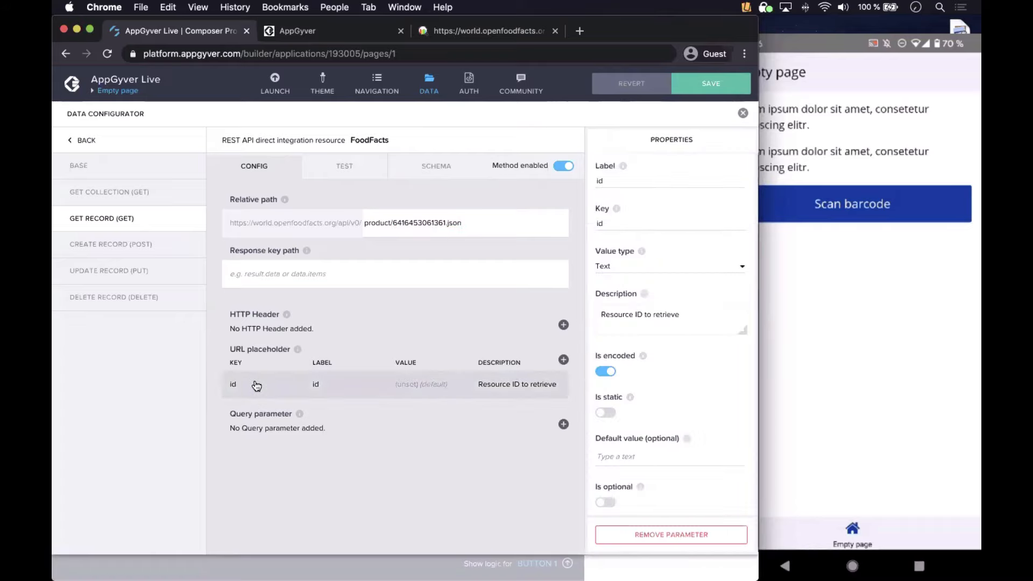
# Step: Give the id URL placeholder the label Barcode and the key barcode, and make it optional
pyautogui.doubleClick(614, 182)
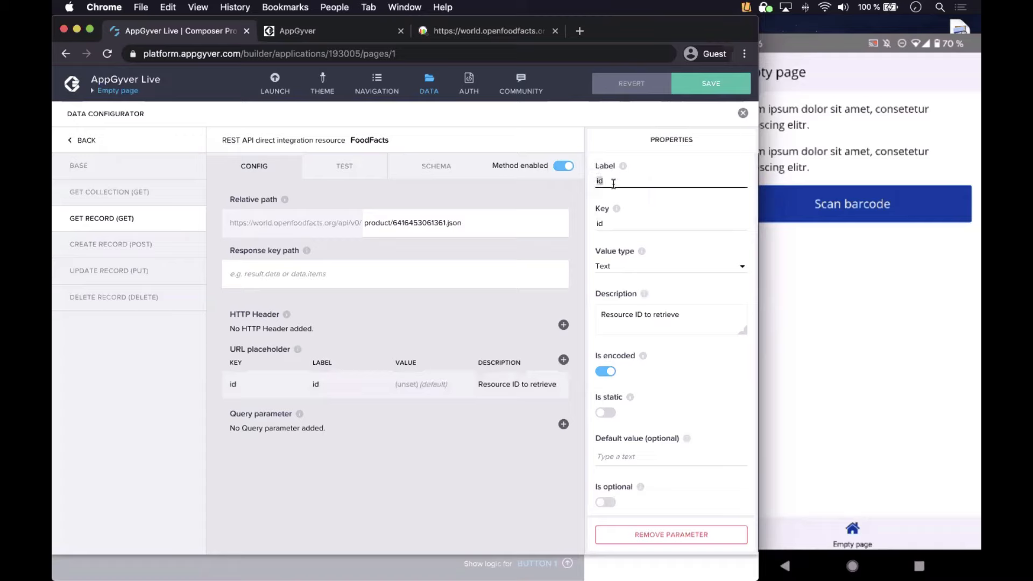
pyautogui.write('Barcode')
pyautogui.click(611, 225)
pyautogui.doubleClick(611, 225)
pyautogui.write('barcode')
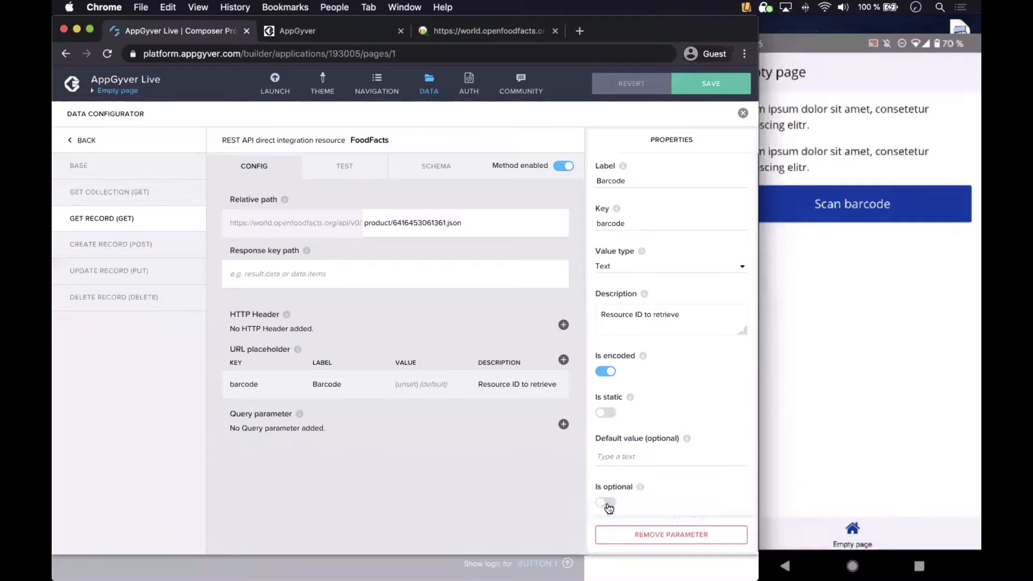
pyautogui.click(607, 504)
# Step: Replace the barcode number in the relative path with the {barcode} placeholder, giving product/{barcode}.json
pyautogui.click(424, 223)
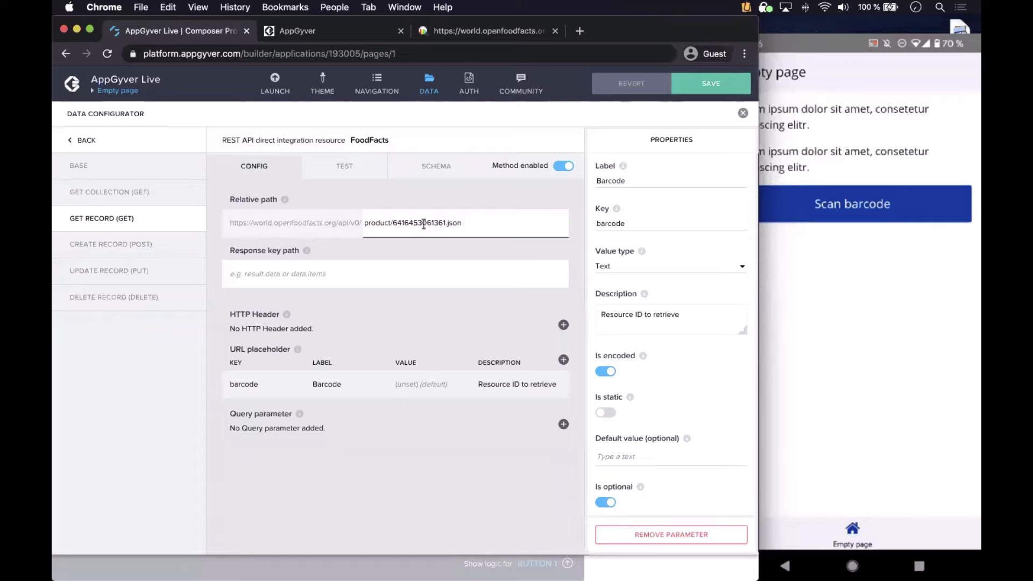
pyautogui.click(640, 182)
pyautogui.moveTo(394, 223); pyautogui.dragTo(446, 219)
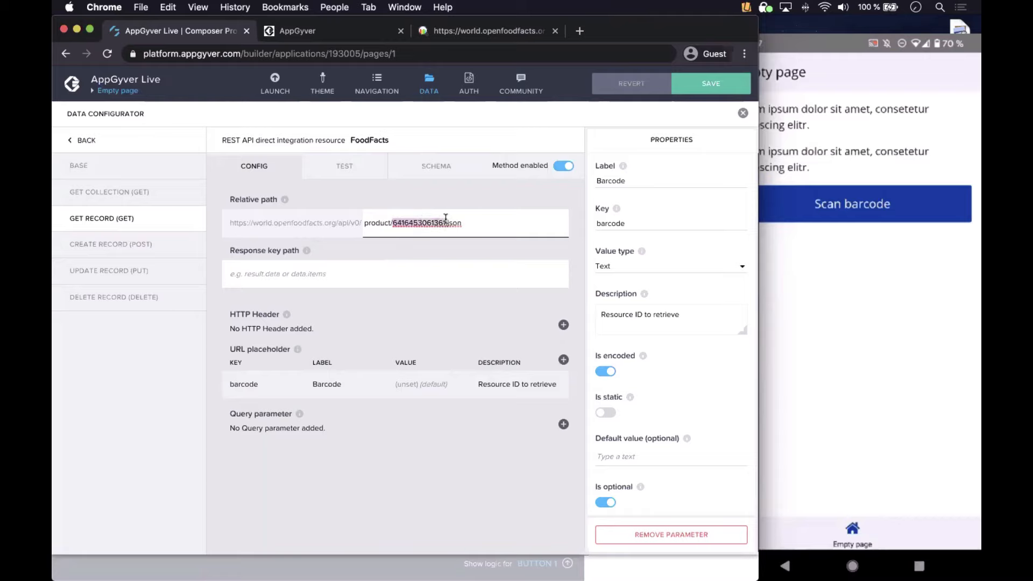
pyautogui.write('{')
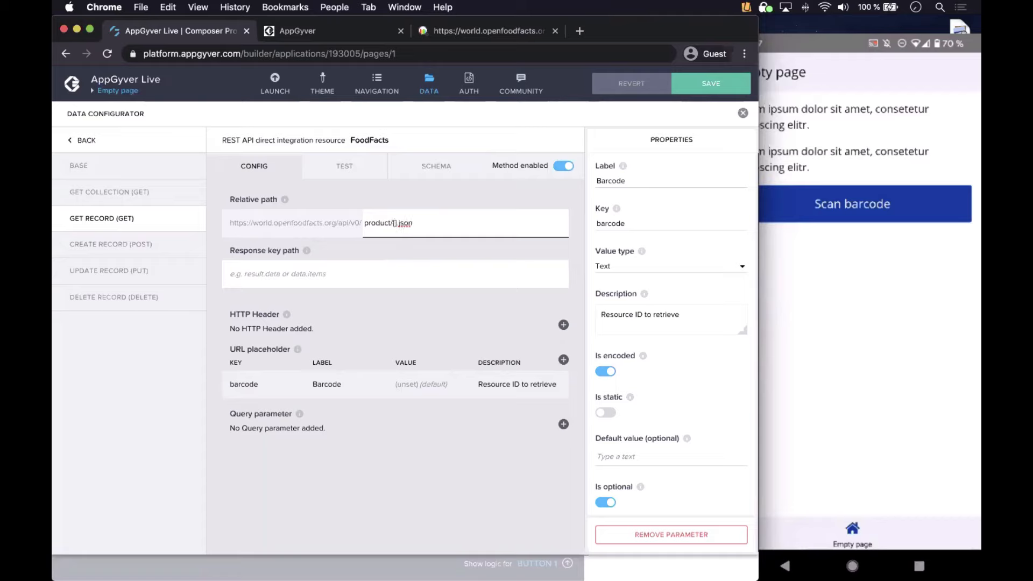
pyautogui.write('barcode')
pyautogui.click(369, 300)
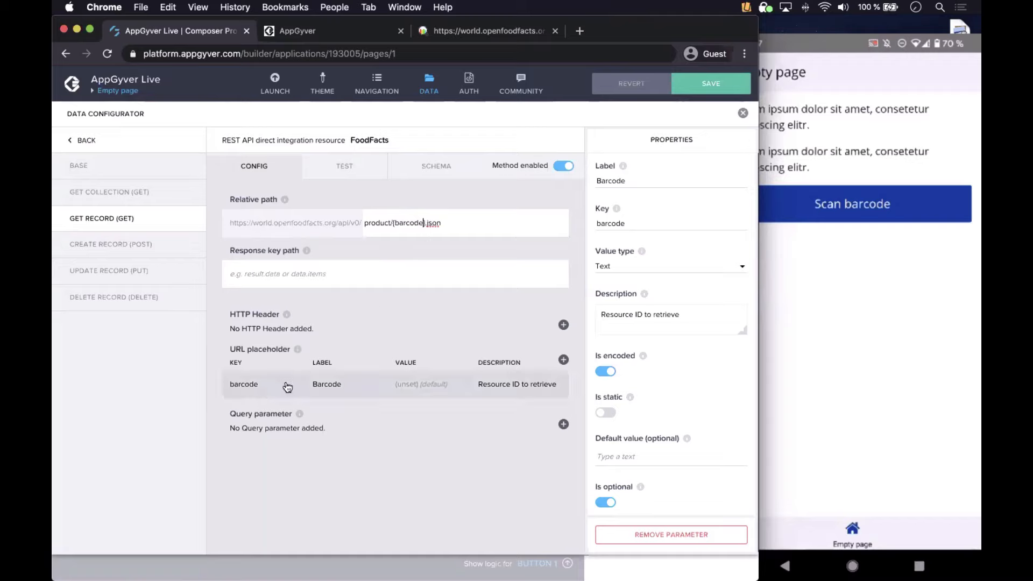
pyautogui.click(397, 226)
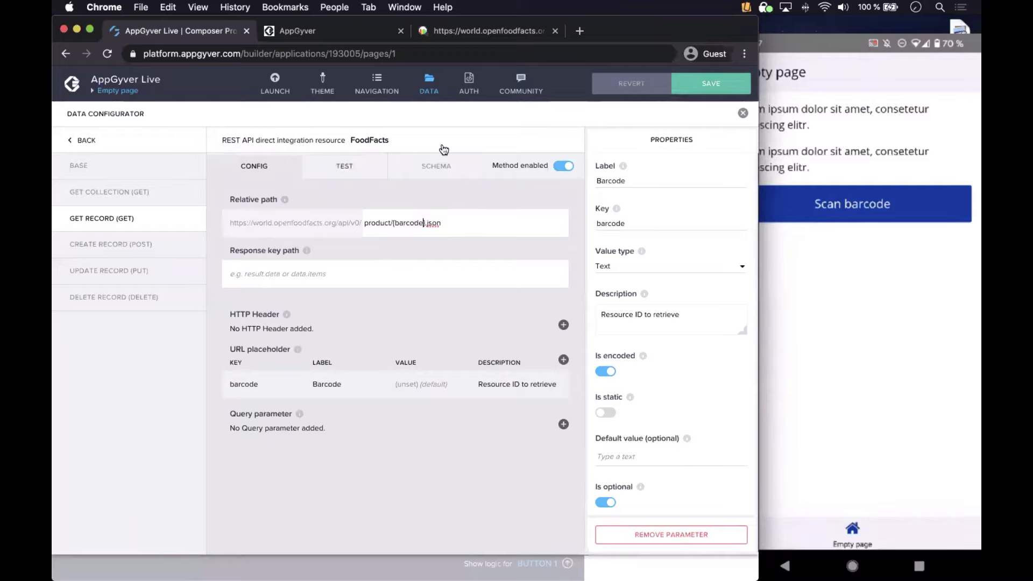
pyautogui.click(338, 166)
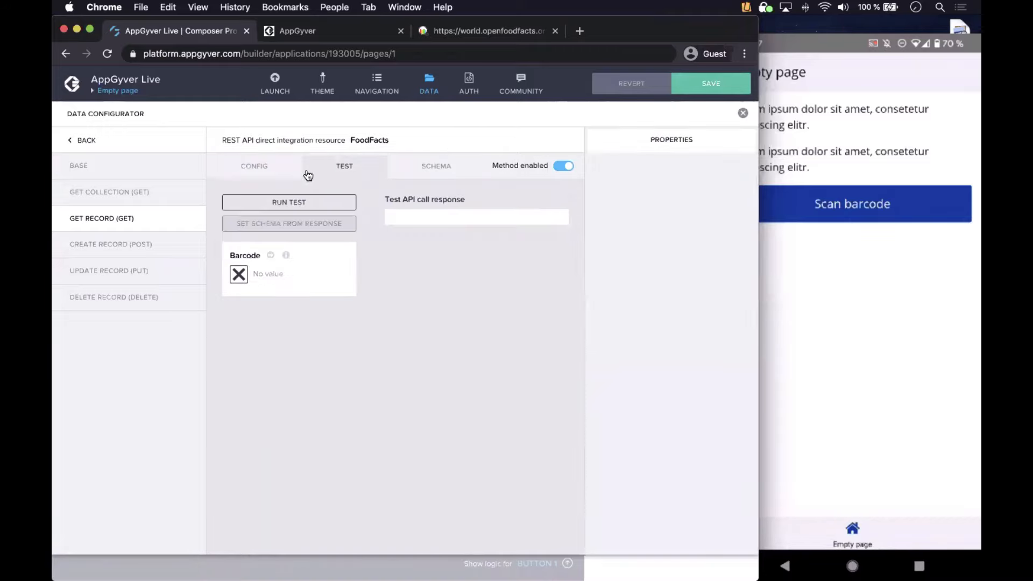
pyautogui.click(264, 168)
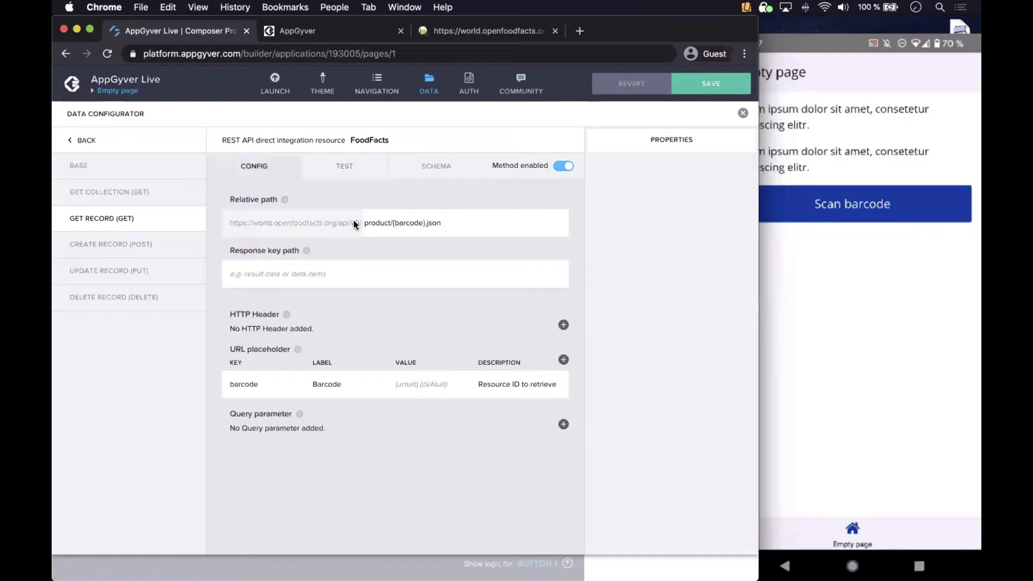
pyautogui.click(391, 215)
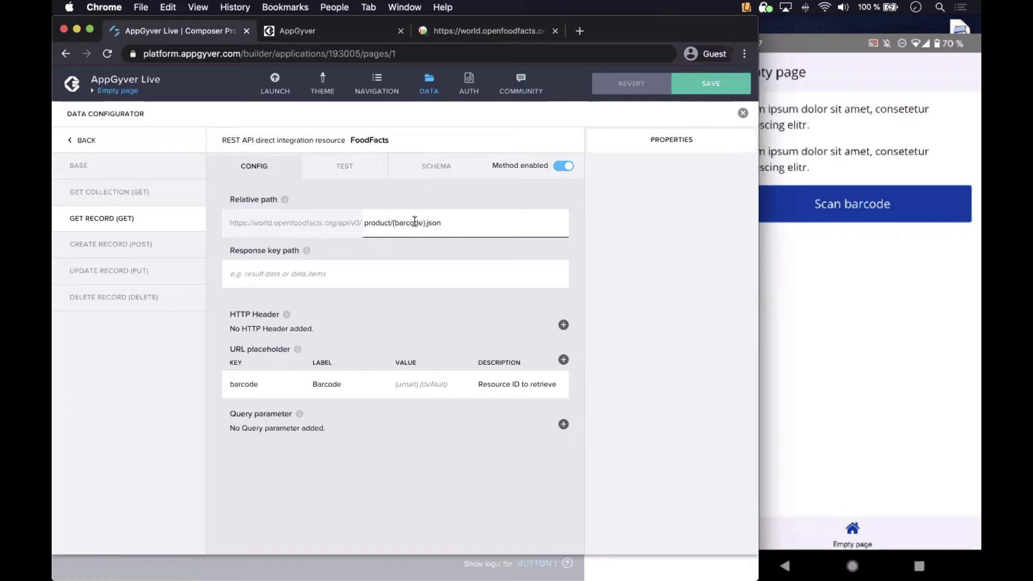
pyautogui.click(331, 329)
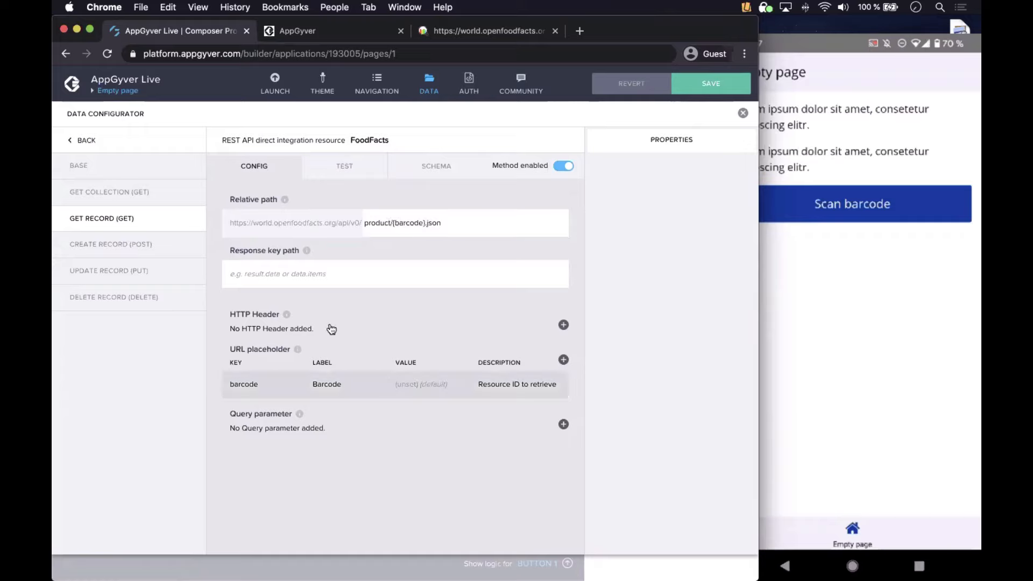
# Step: Switch the Barcode parameter's binding to static text in the Get Record test
pyautogui.click(340, 169)
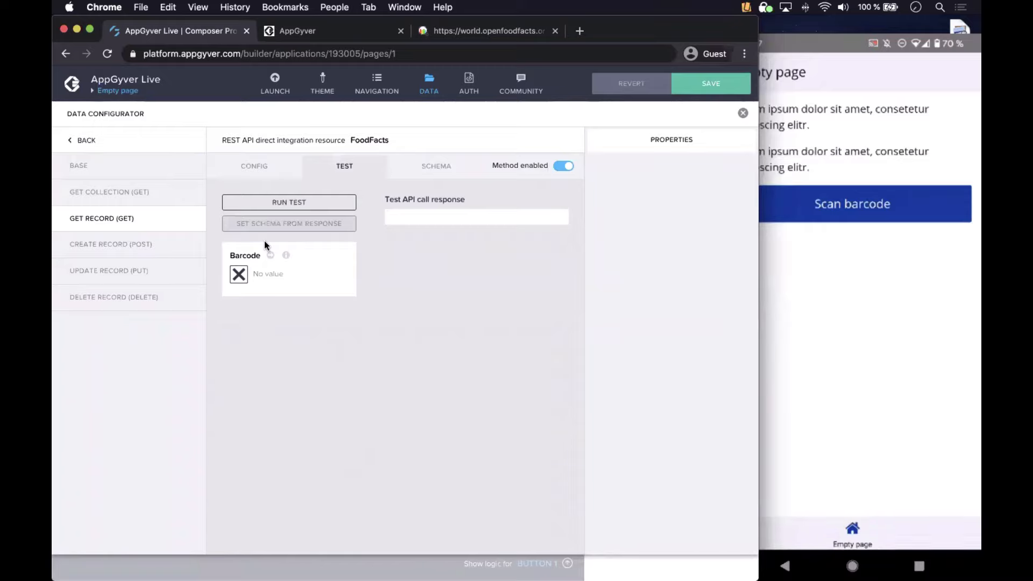
pyautogui.click(238, 273)
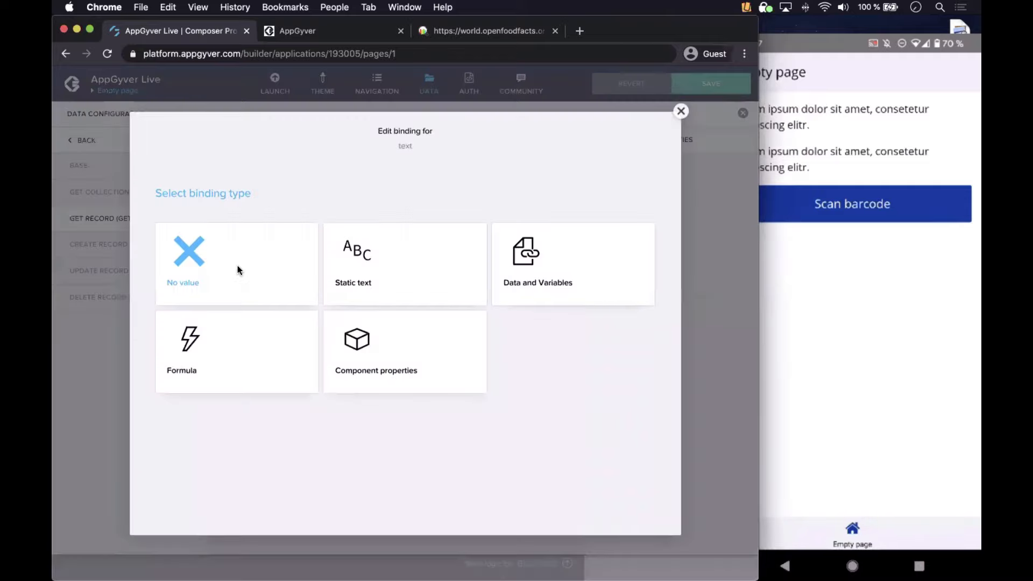
pyautogui.click(393, 259)
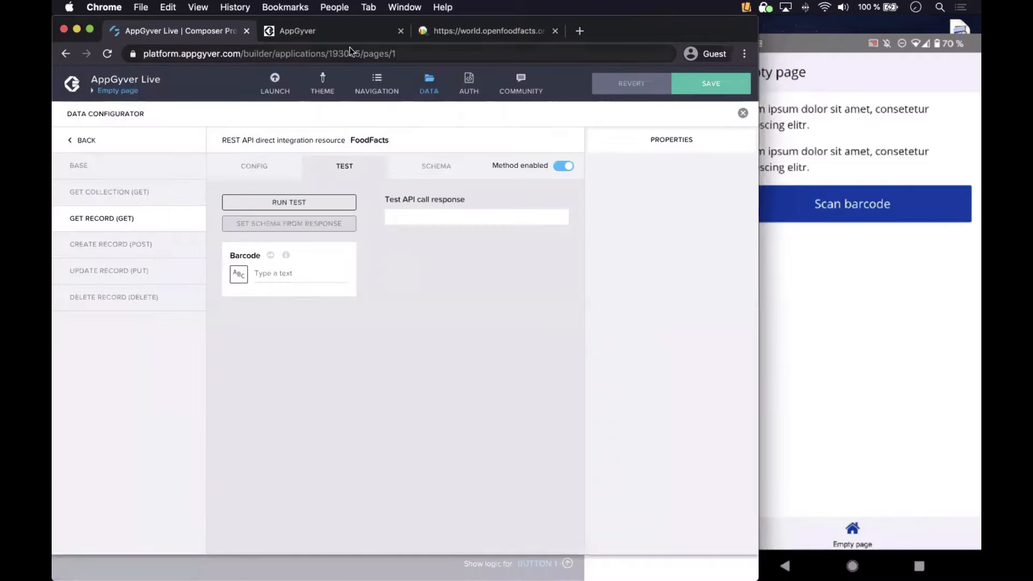
pyautogui.click(455, 32)
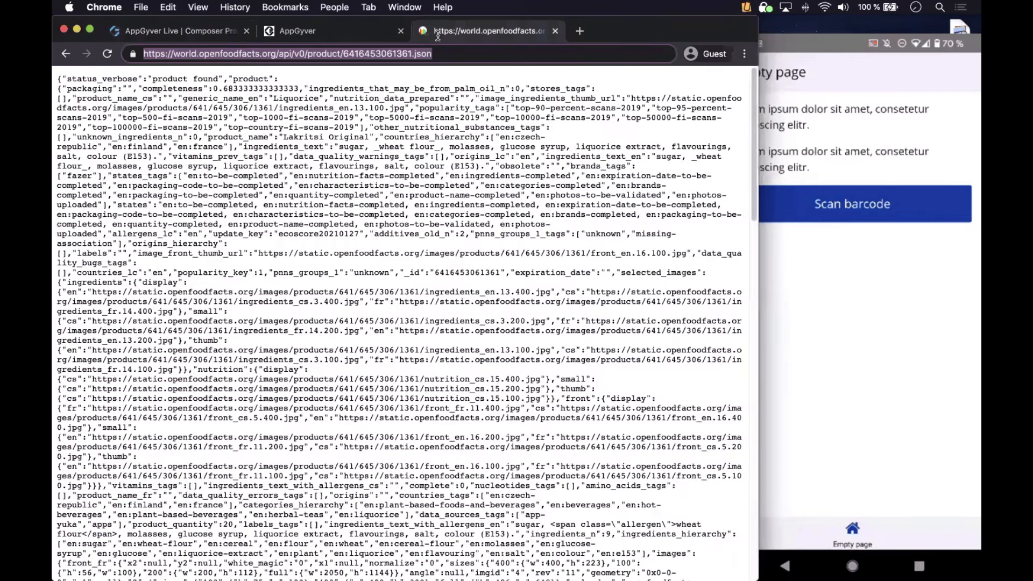
pyautogui.click(353, 48)
pyautogui.moveTo(345, 51); pyautogui.dragTo(413, 47)
pyautogui.press('super+c')
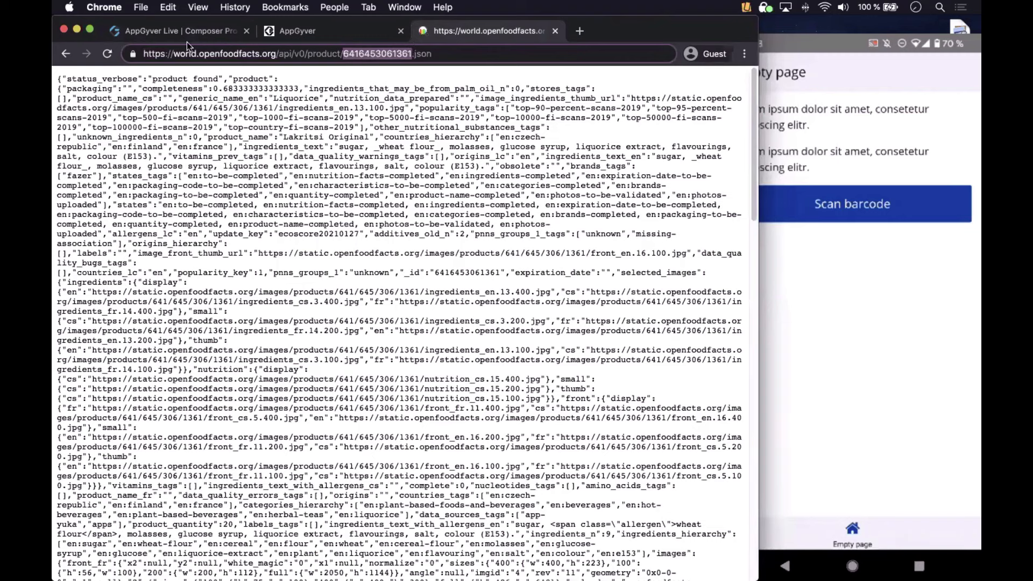
pyautogui.click(345, 53)
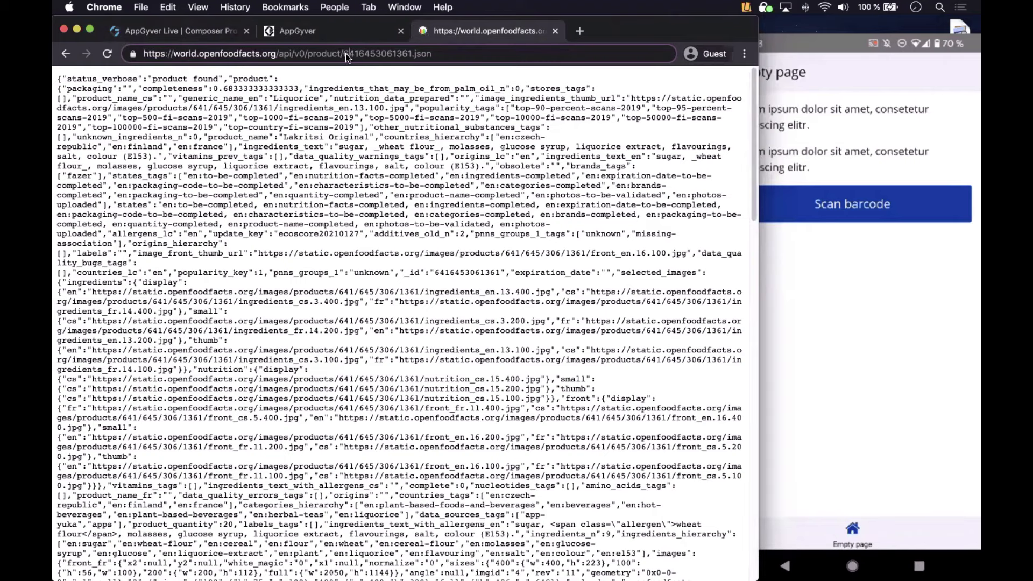
pyautogui.click(160, 29)
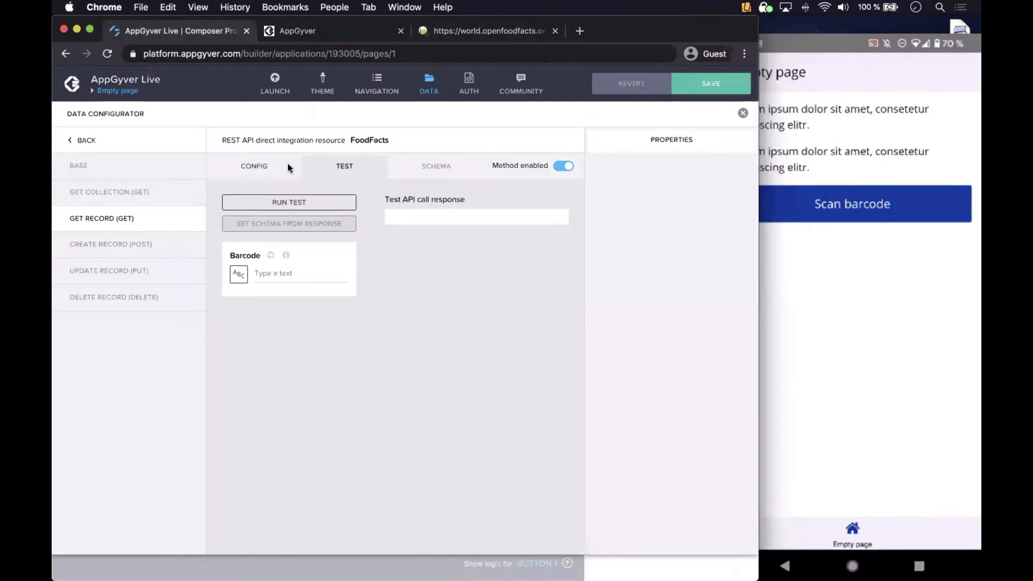
pyautogui.click(305, 272)
pyautogui.press('super+v')
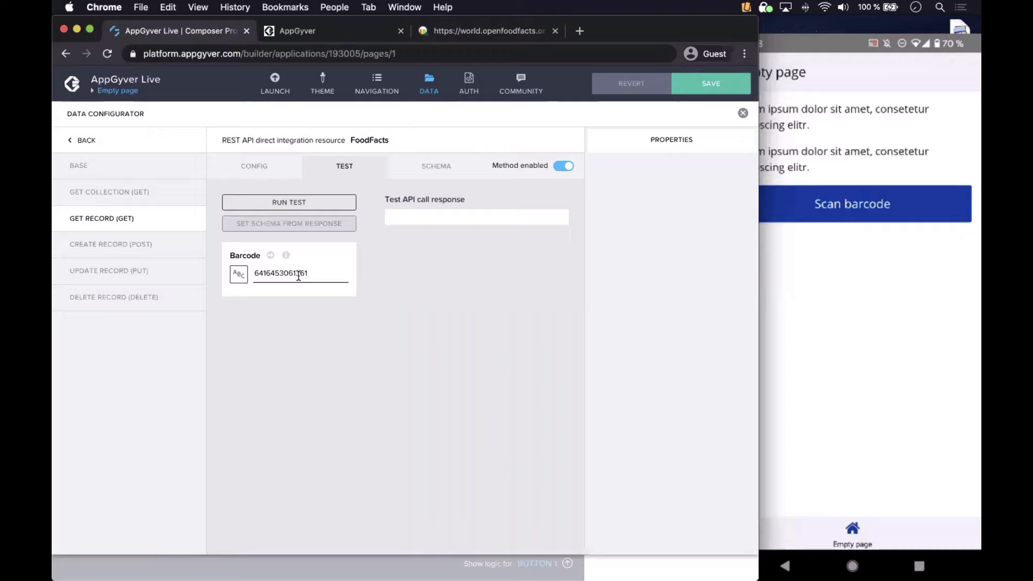
# Step: Run the Get Record test and look through the product fields in the API call response
pyautogui.click(306, 208)
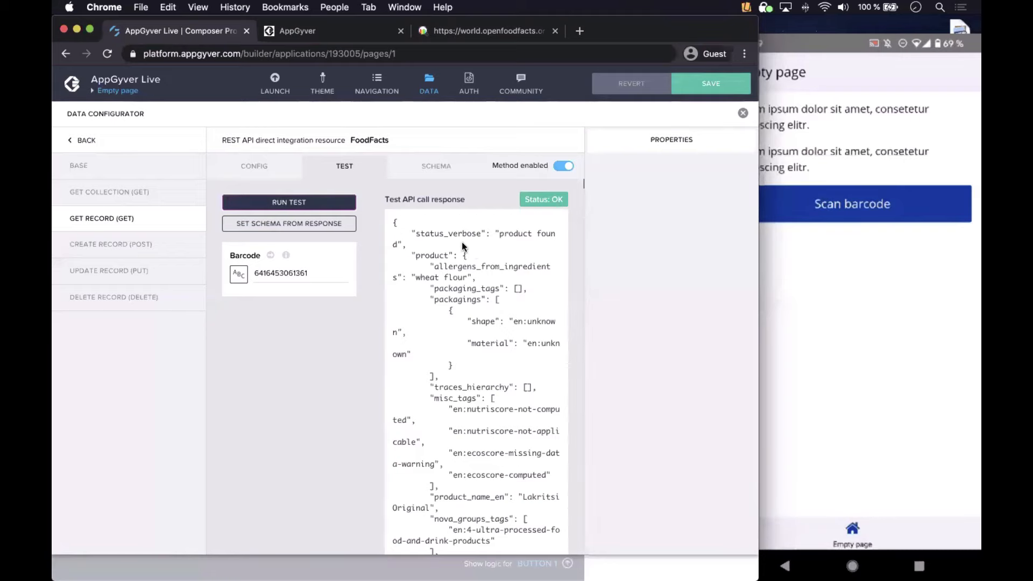
pyautogui.scroll(-6, 462, 245)
pyautogui.scroll(-6, 462, 245)
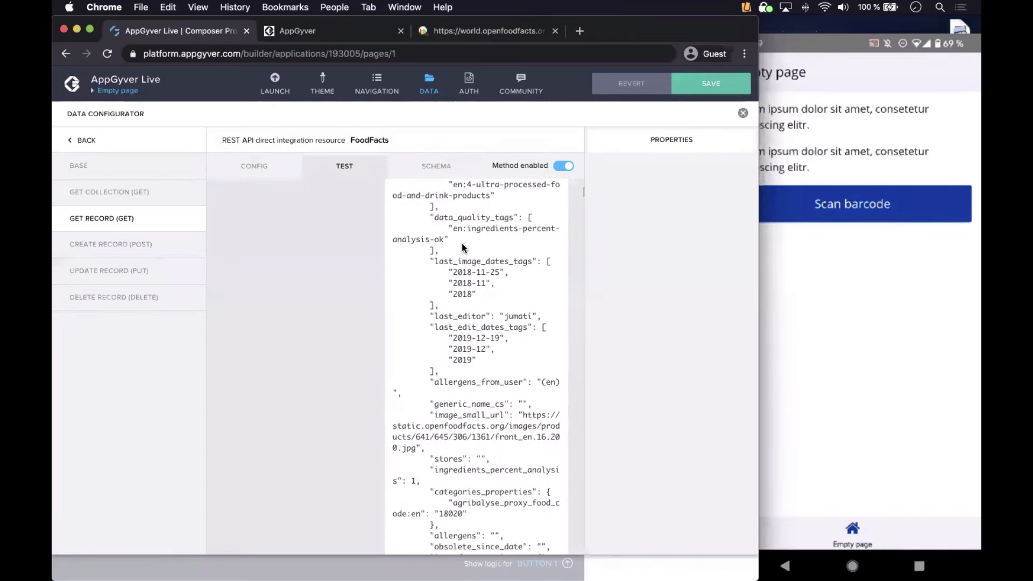
pyautogui.scroll(-4, 462, 248)
pyautogui.scroll(-7, 461, 248)
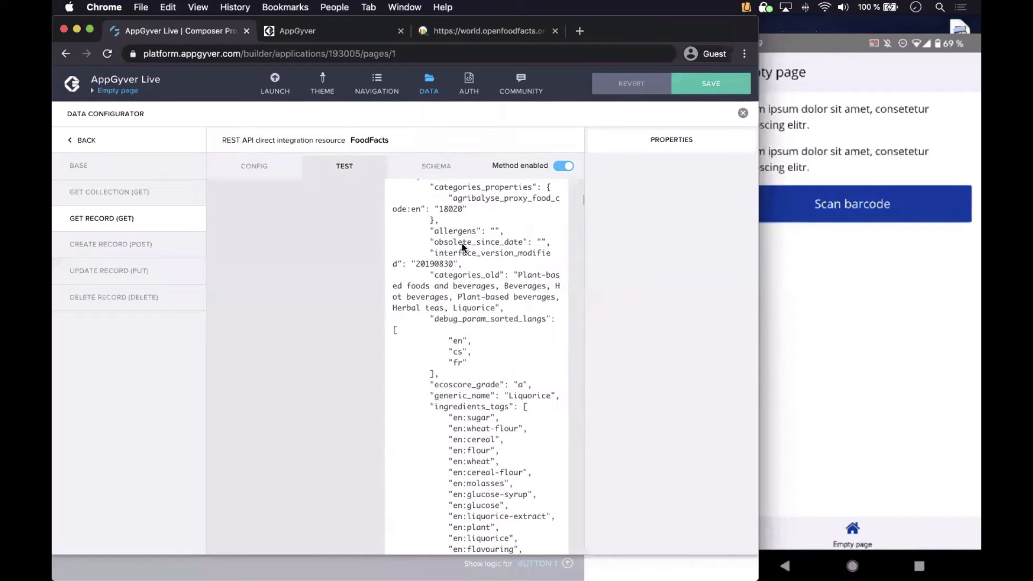
# Step: Review the product fields in the test API call response and set the Get Record schema from that response
pyautogui.scroll(-4, 462, 247)
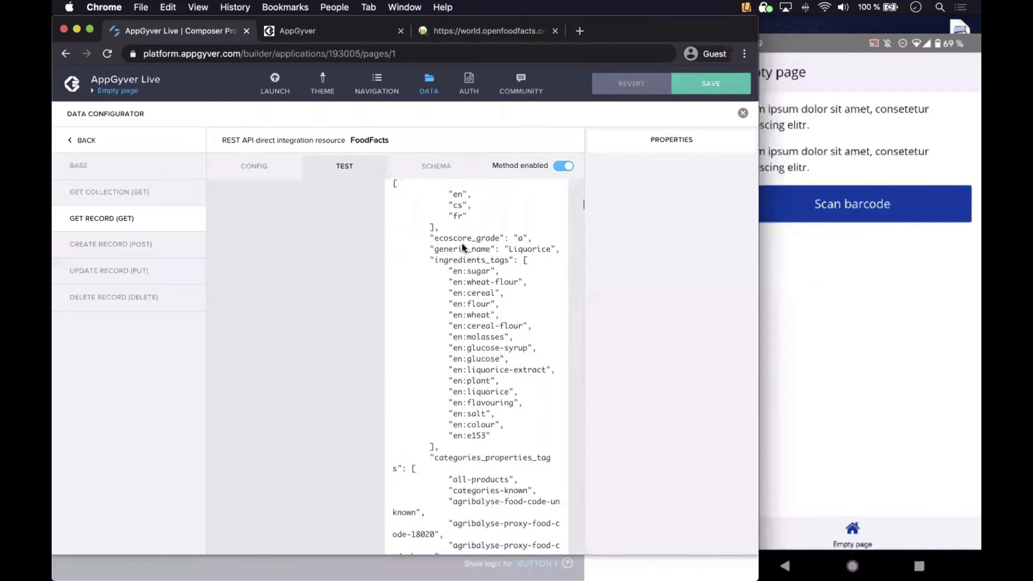
pyautogui.scroll(1, 499, 337)
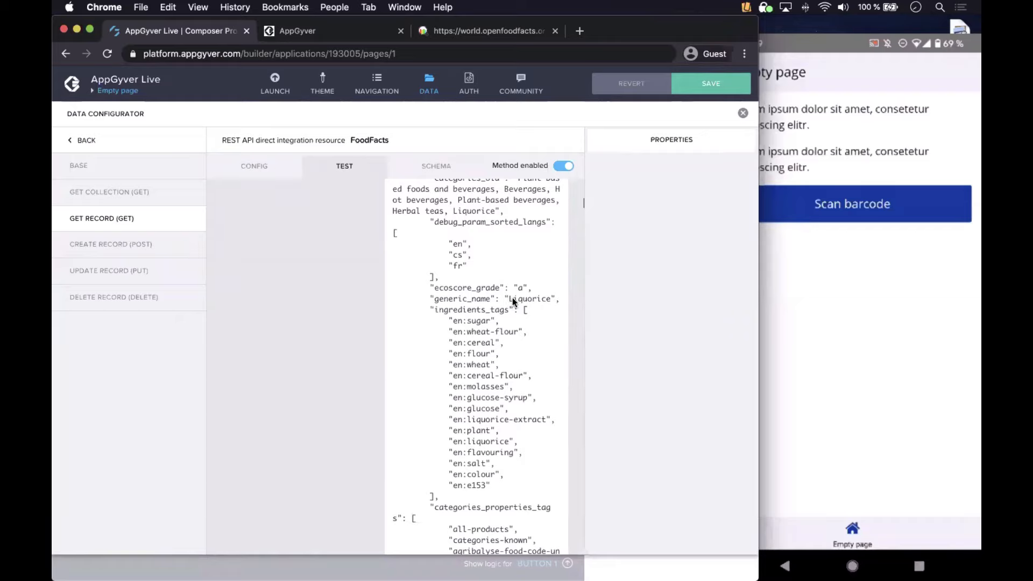
pyautogui.scroll(10, 512, 298)
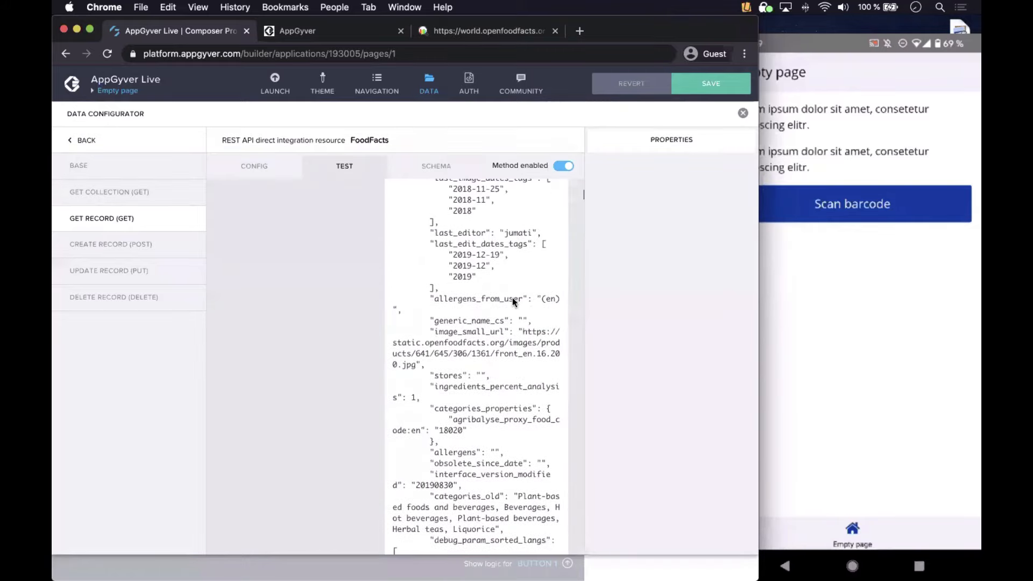
pyautogui.scroll(5, 512, 294)
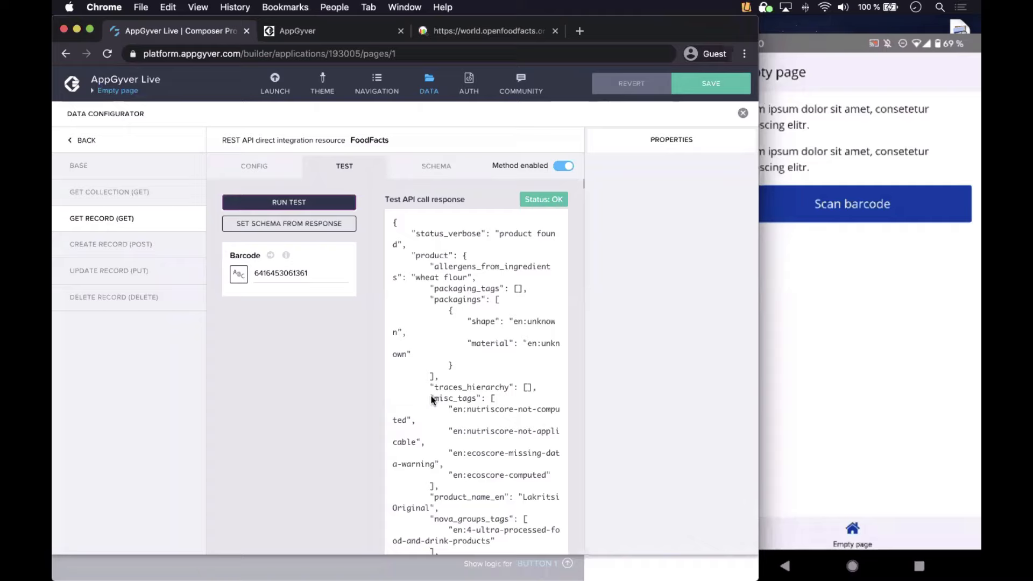
pyautogui.click(314, 226)
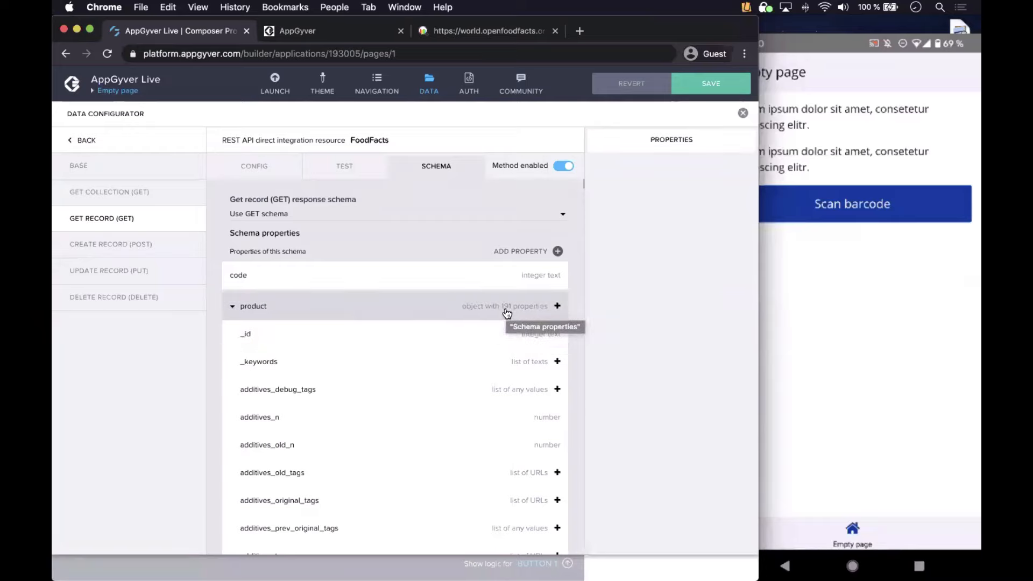
# Step: Examine the product object's properties in the Get Record schema and compare its structure with the raw Open Food Facts JSON
pyautogui.scroll(-3, 409, 315)
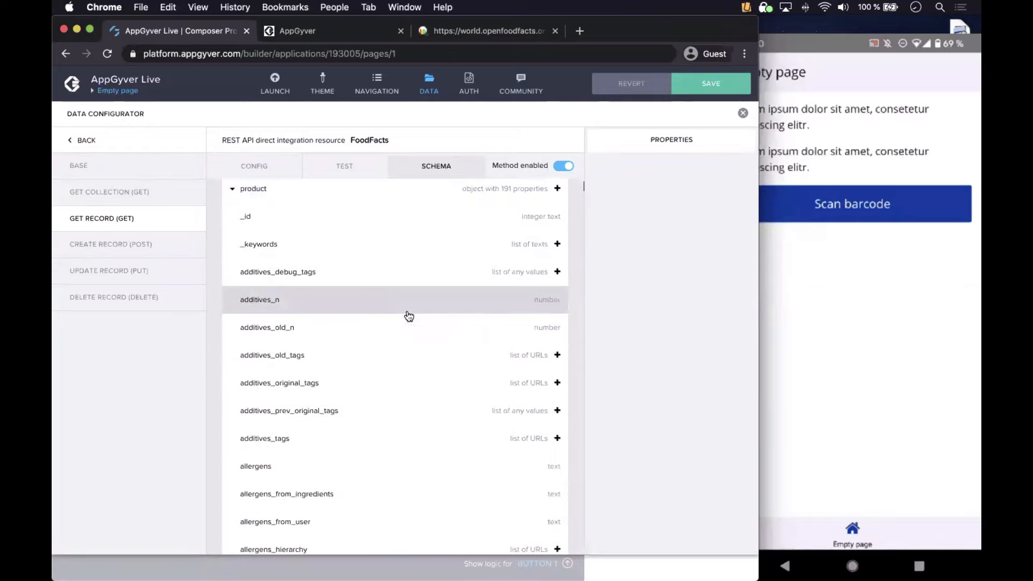
pyautogui.scroll(-10, 419, 379)
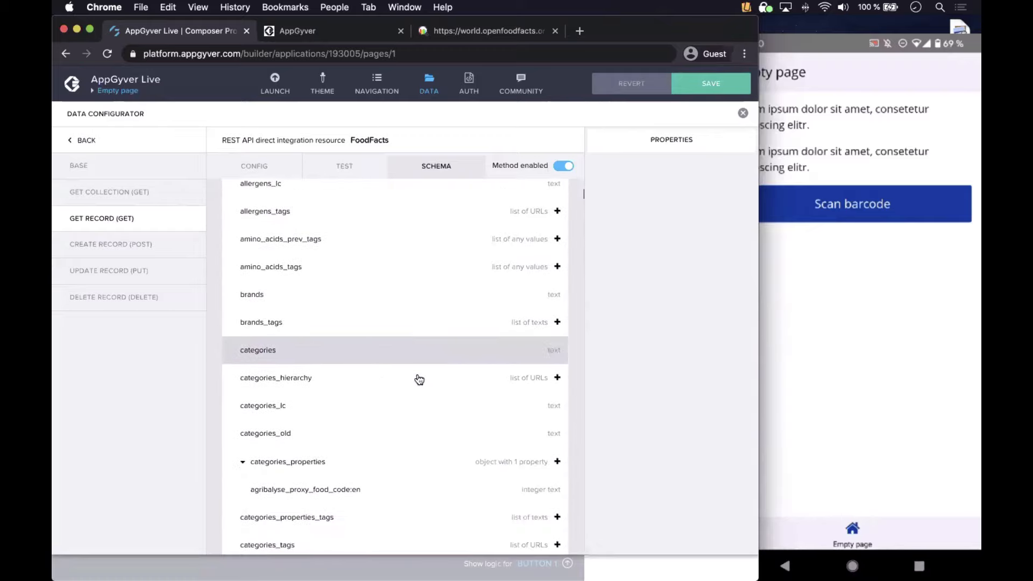
pyautogui.scroll(-20, 419, 379)
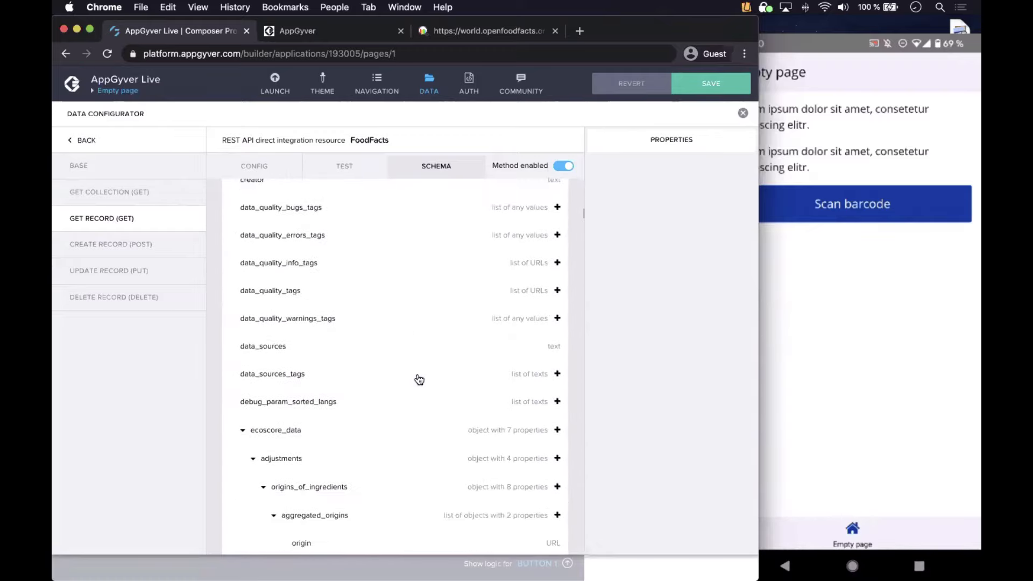
pyautogui.scroll(-15, 419, 379)
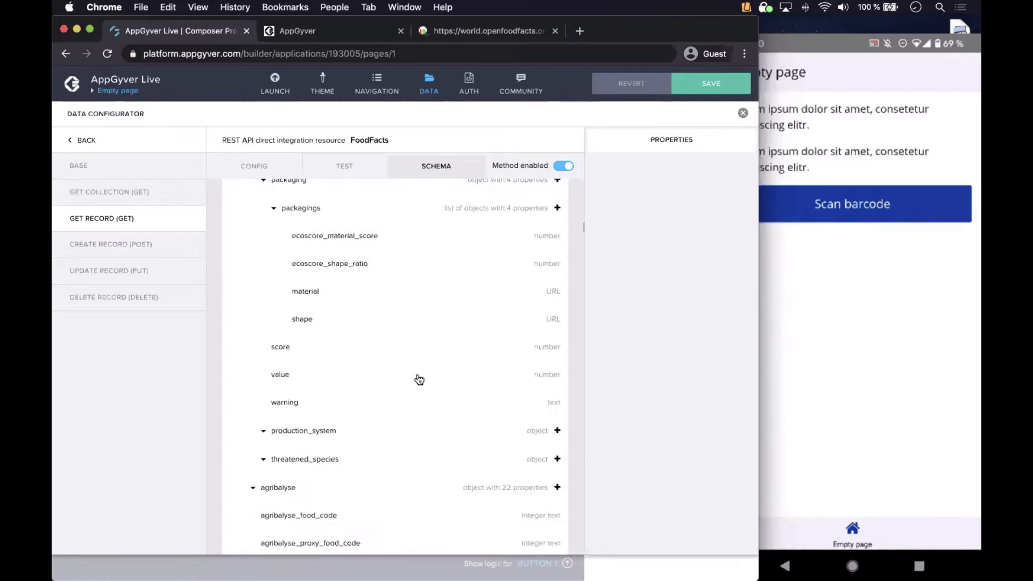
pyautogui.scroll(-5, 419, 379)
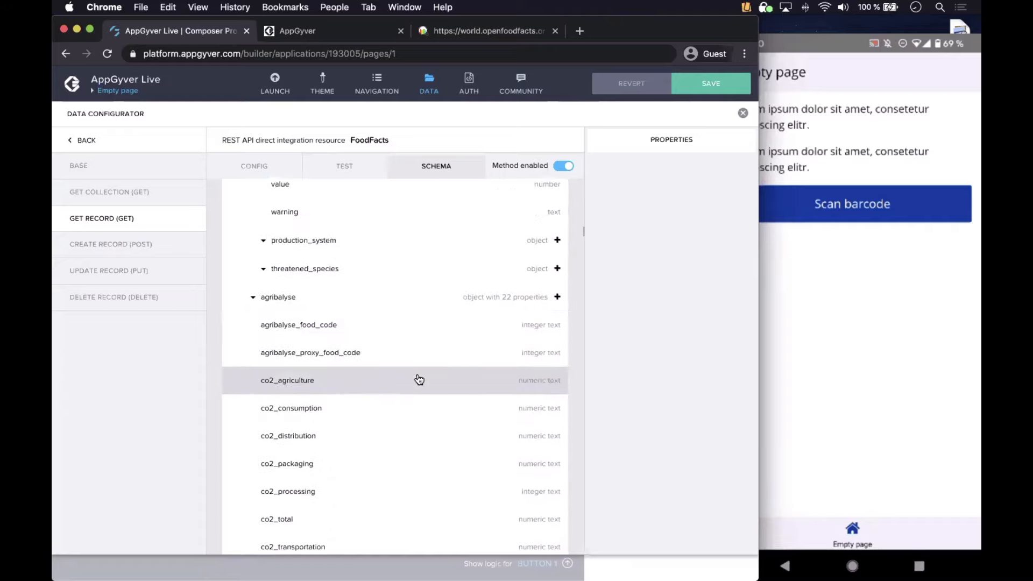
pyautogui.scroll(-15, 419, 380)
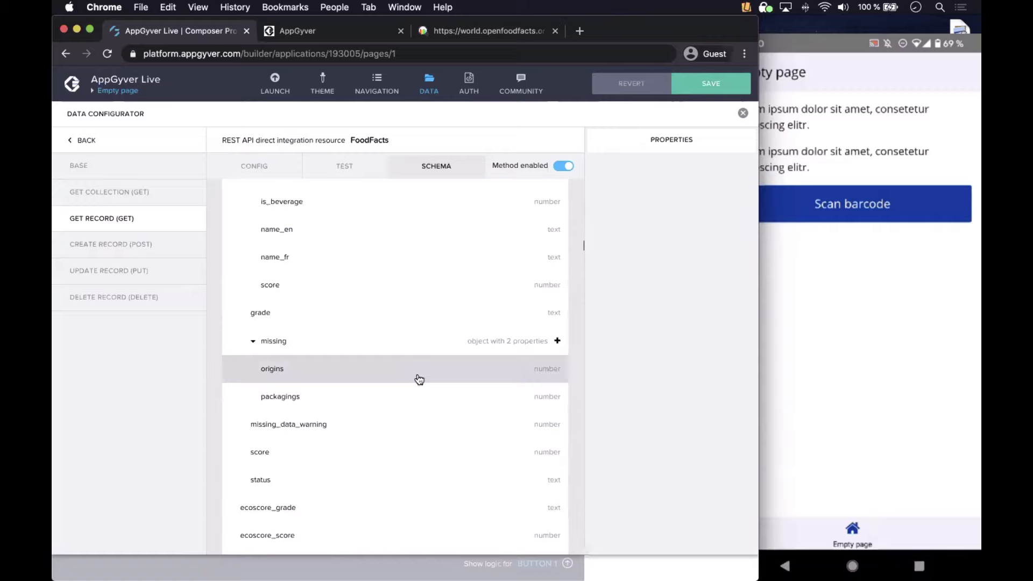
pyautogui.scroll(10, 408, 366)
pyautogui.scroll(20, 409, 367)
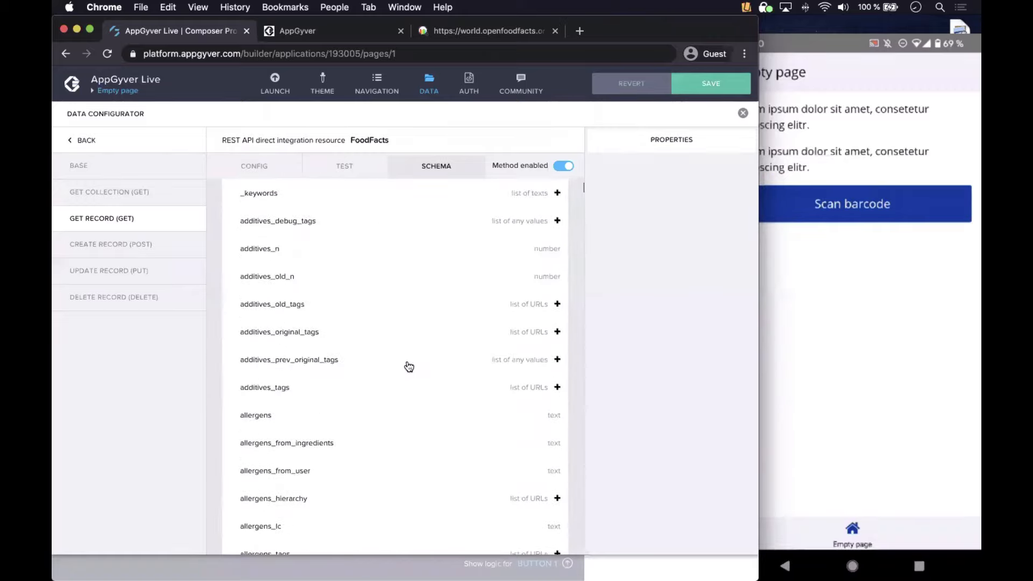
pyautogui.scroll(3, 409, 366)
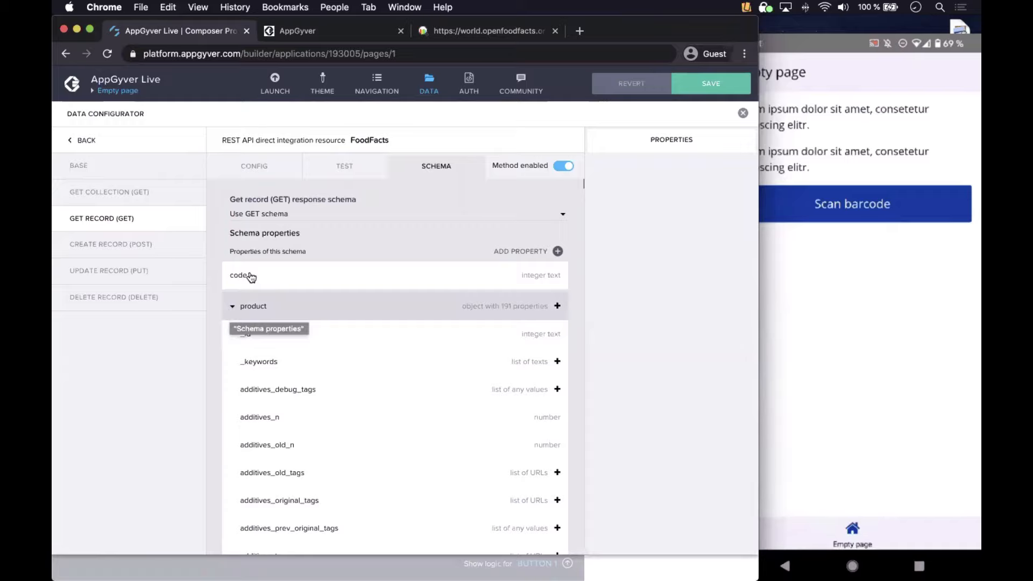
pyautogui.click(445, 31)
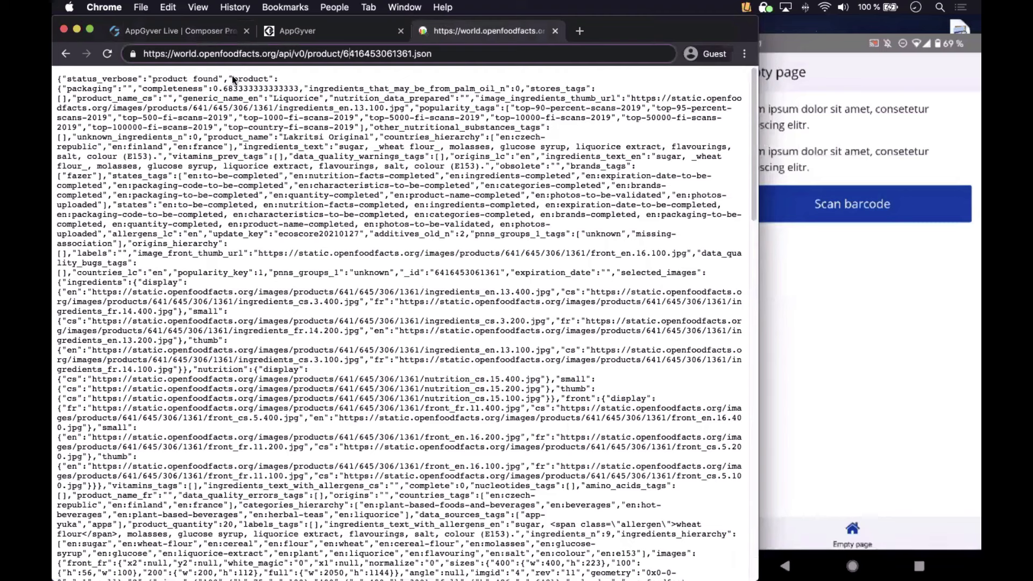
pyautogui.click(203, 33)
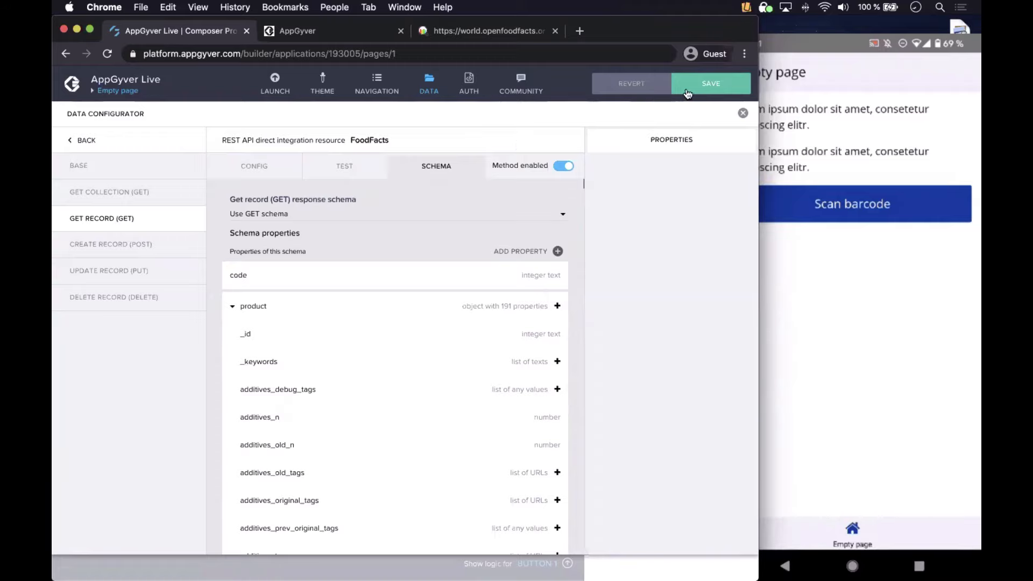
# Step: Save the application with the FoodFacts resource and close the data configurator to return to the page canvas
pyautogui.click(696, 85)
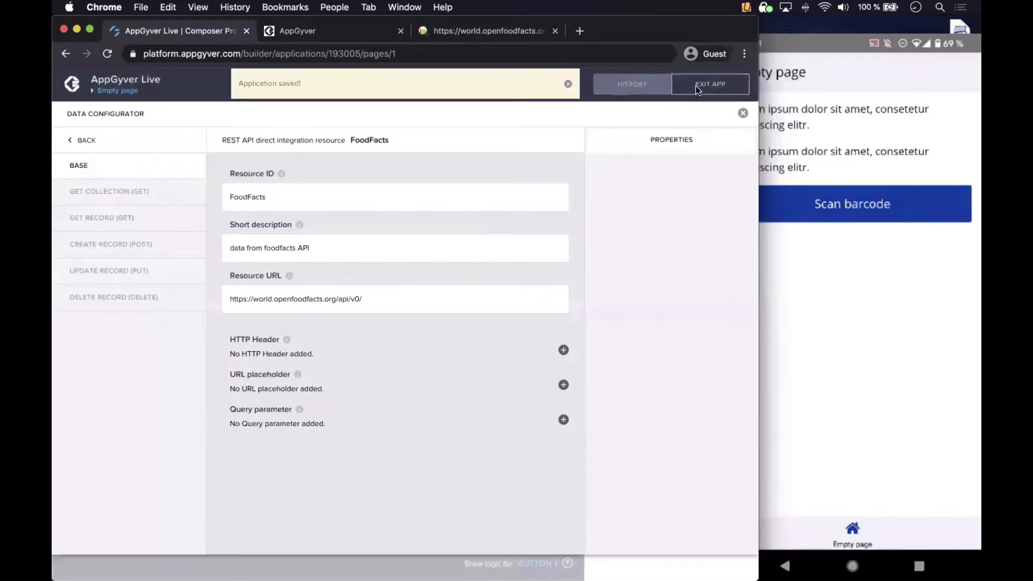
pyautogui.click(568, 85)
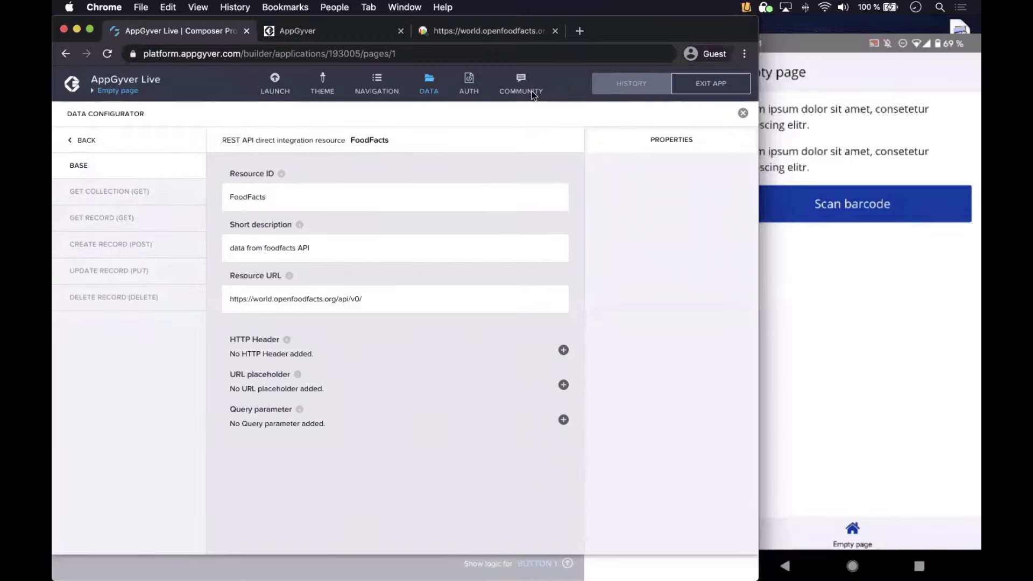
pyautogui.click(428, 84)
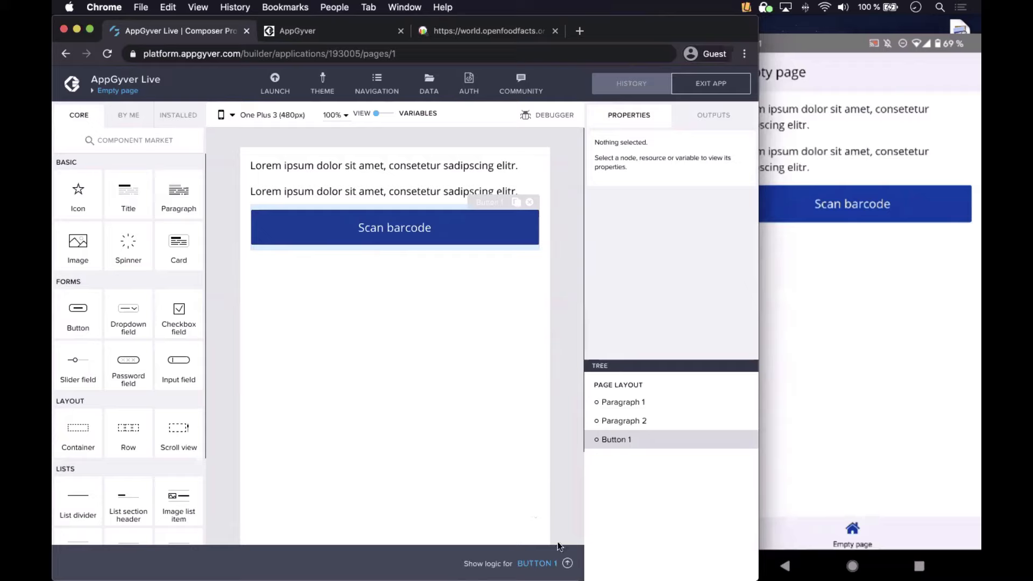
# Step: Open the Scan barcode button's logic in an enlarged canvas and rearrange the Component tap, Scan QR/barcode and Alert nodes to free up space
pyautogui.click(567, 563)
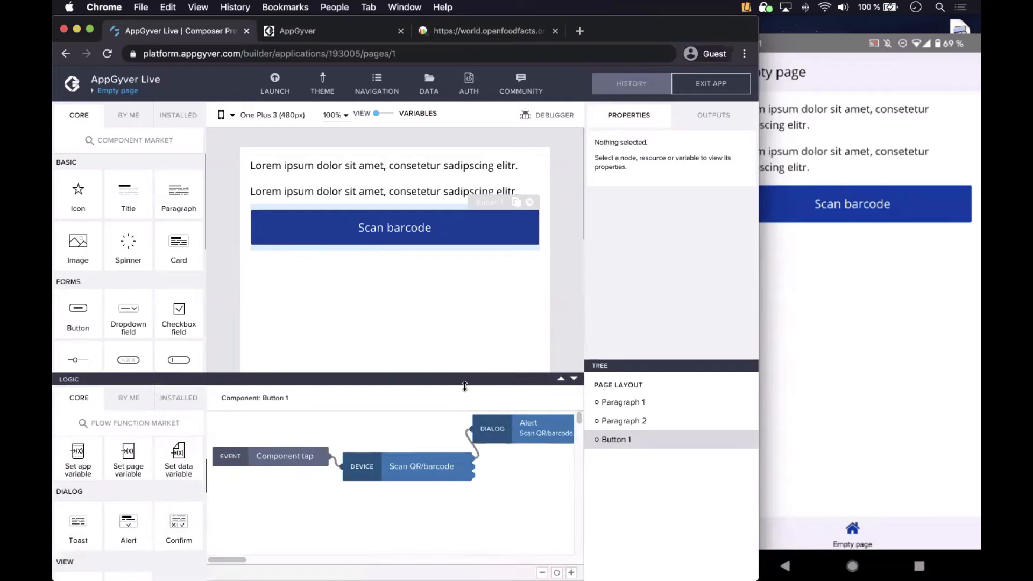
pyautogui.moveTo(465, 386); pyautogui.dragTo(458, 296)
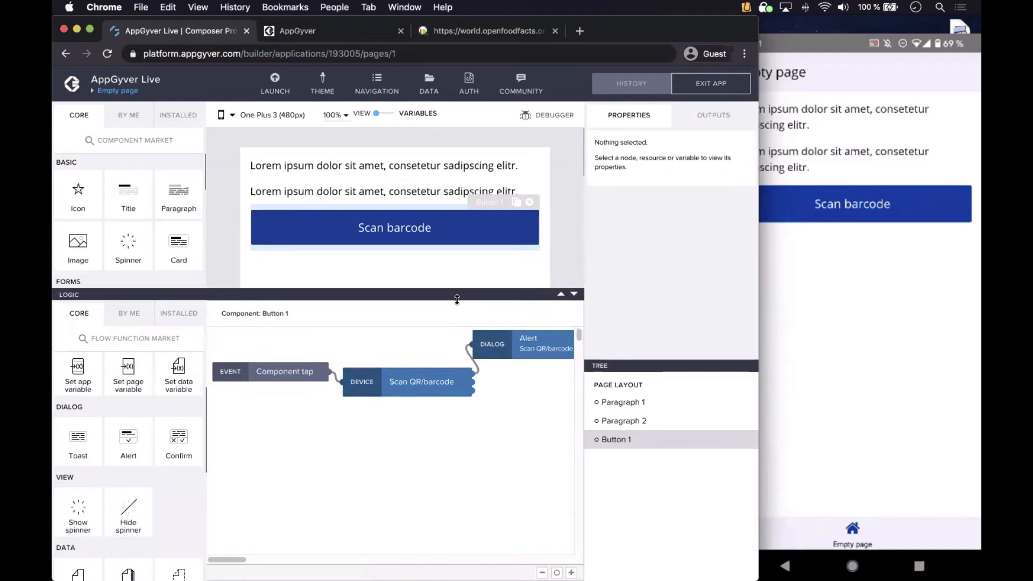
pyautogui.moveTo(278, 379); pyautogui.dragTo(294, 365)
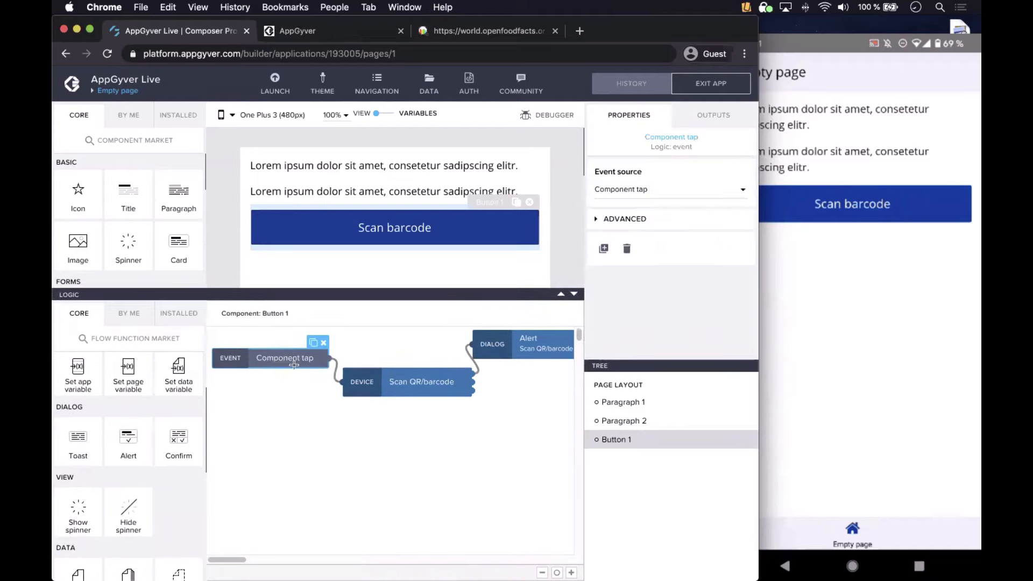
pyautogui.moveTo(389, 388); pyautogui.dragTo(307, 403)
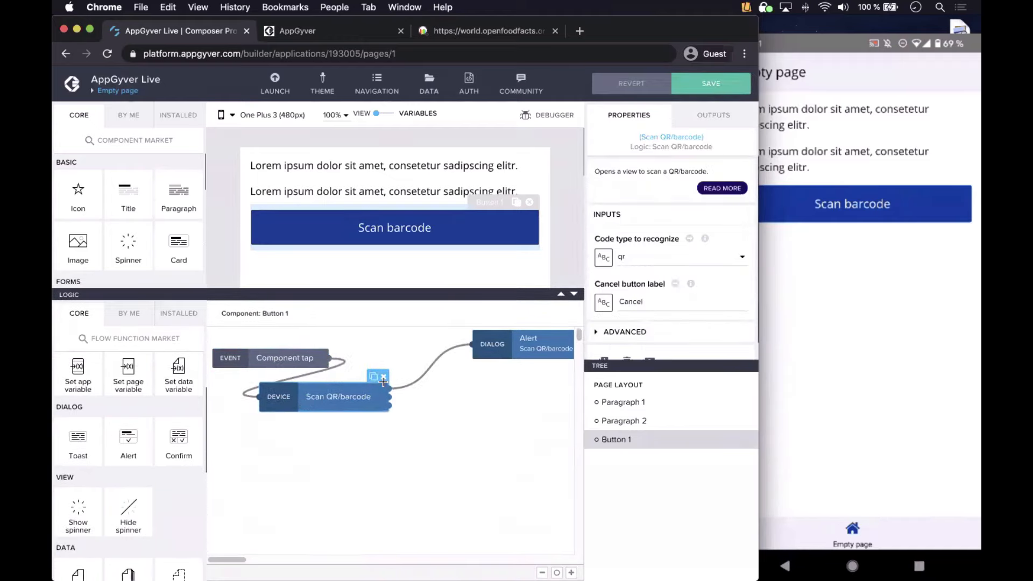
pyautogui.moveTo(493, 346); pyautogui.dragTo(413, 347)
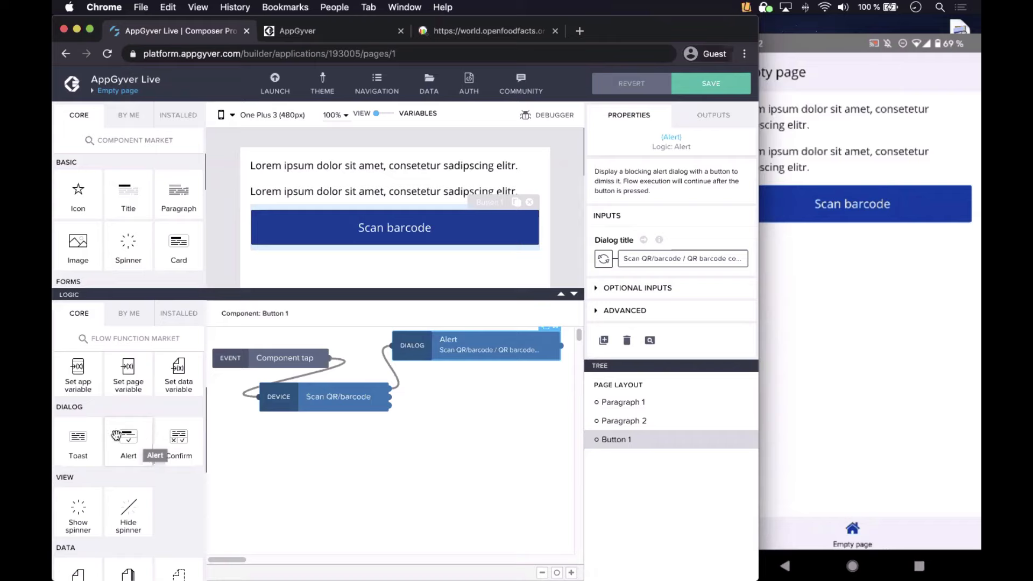
# Step: Add a Get record flow function to the Scan barcode button's logic with FoodFacts as its data resource
pyautogui.scroll(3, 116, 435)
pyautogui.scroll(-3, 115, 434)
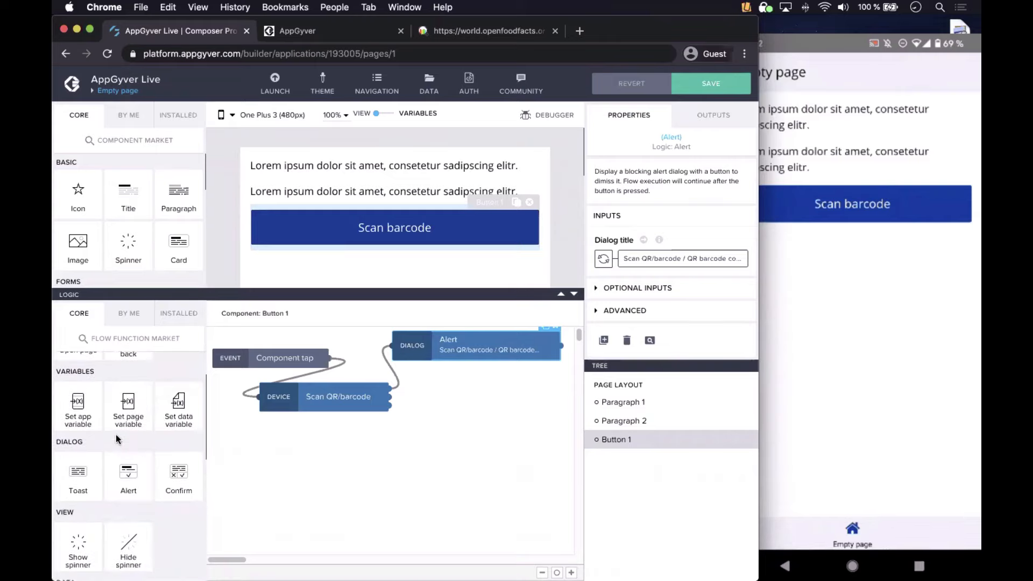
pyautogui.scroll(-3, 115, 434)
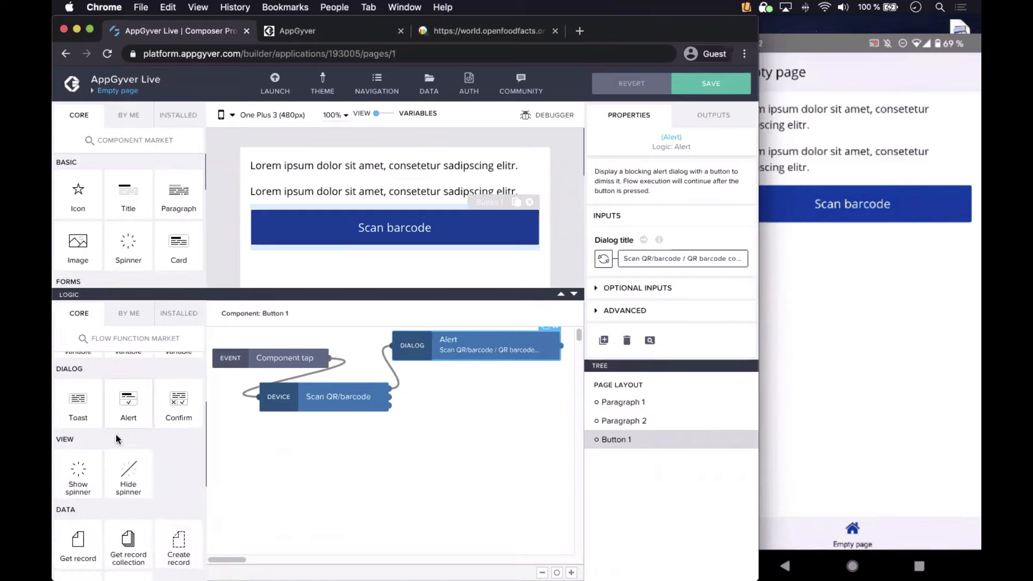
pyautogui.scroll(-3, 115, 435)
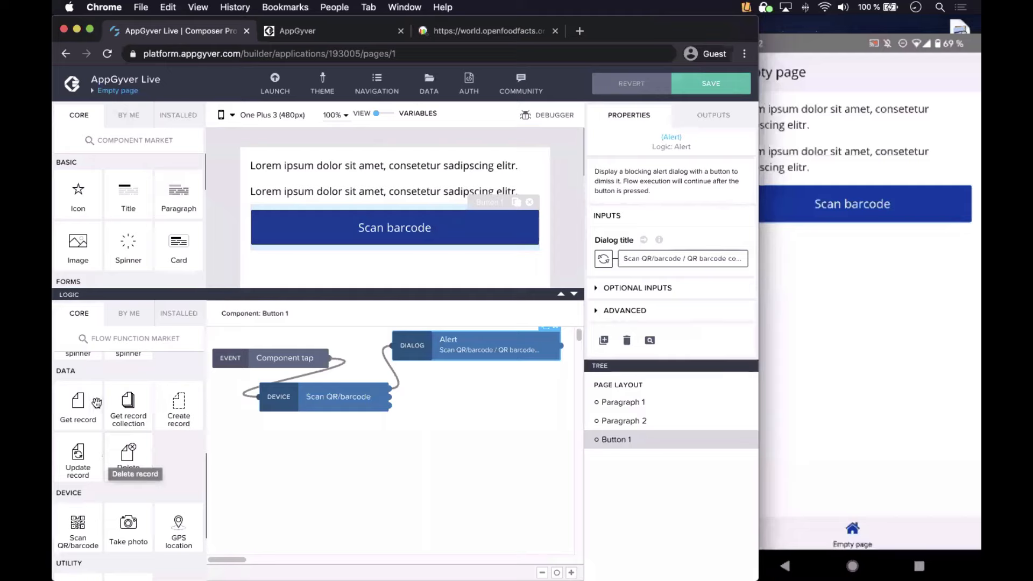
pyautogui.moveTo(73, 409); pyautogui.dragTo(458, 421)
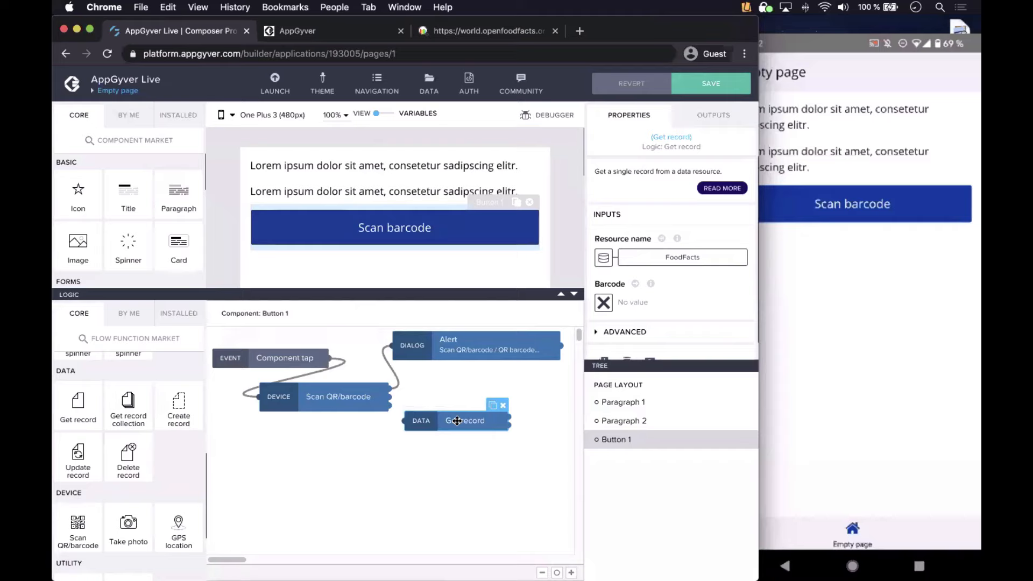
pyautogui.click(657, 258)
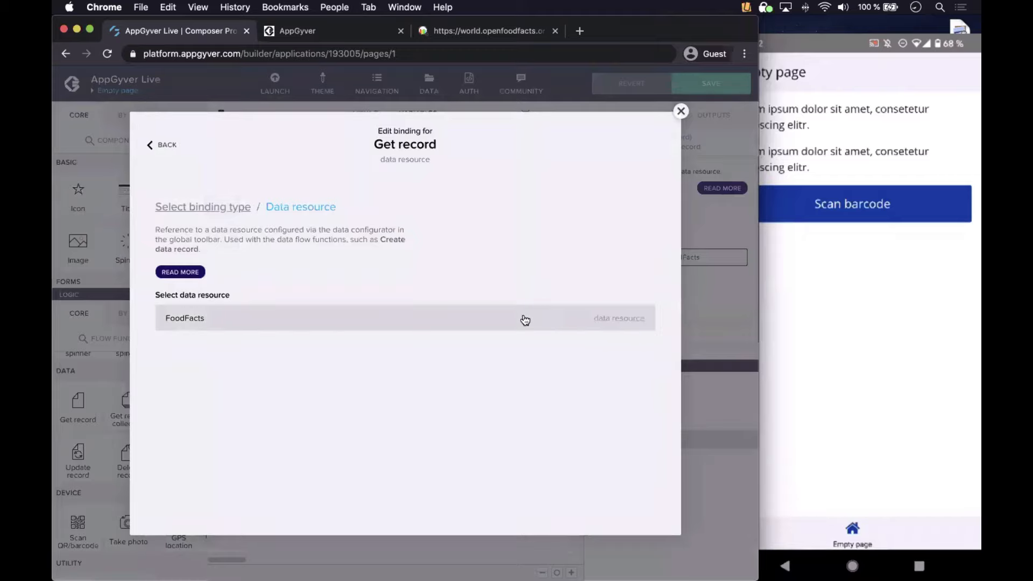
pyautogui.click(525, 320)
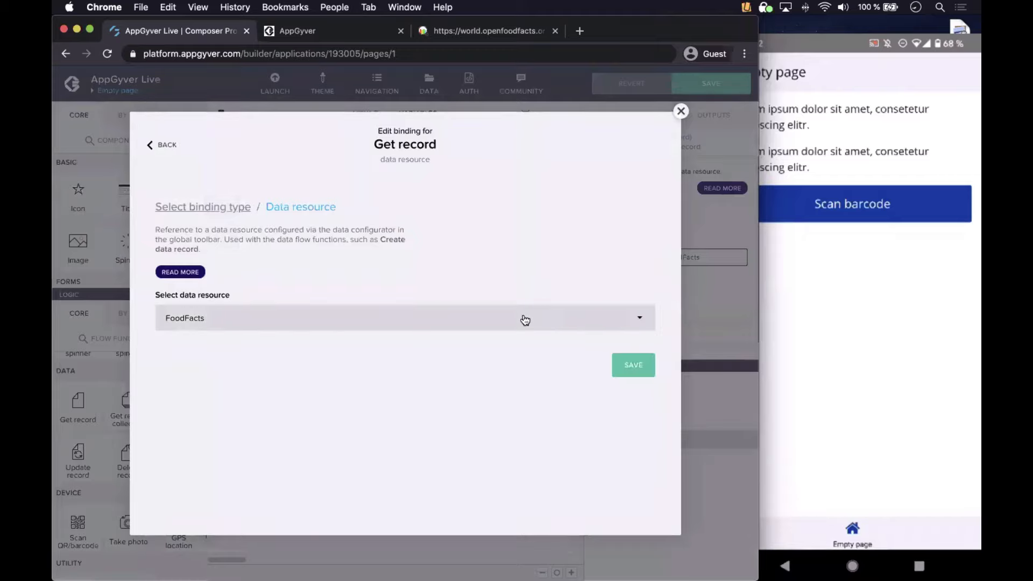
pyautogui.click(634, 366)
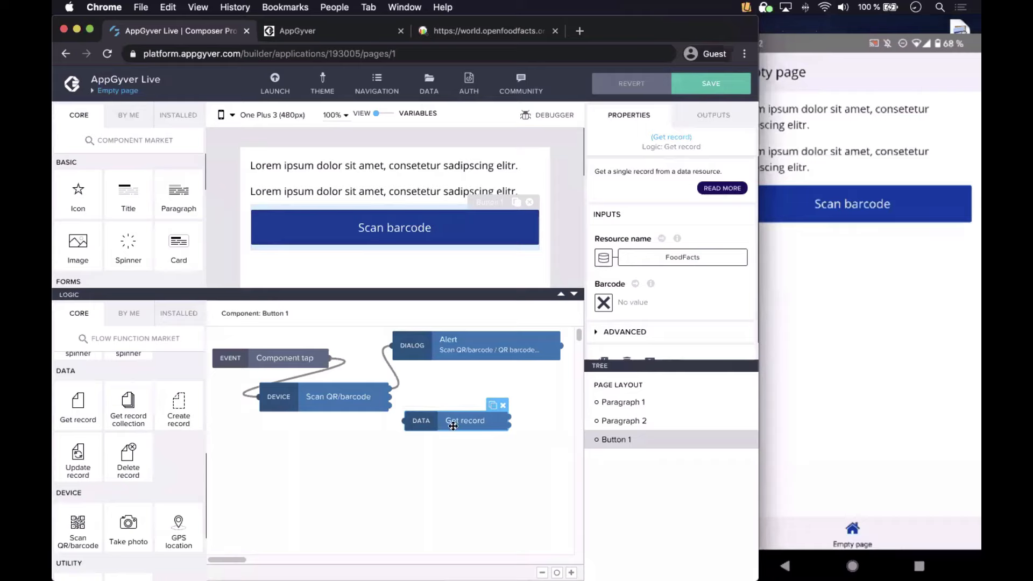
# Step: Connect the first output of Scan QR/barcode to Get record and delete the Alert node from the flow
pyautogui.moveTo(453, 426); pyautogui.dragTo(480, 424)
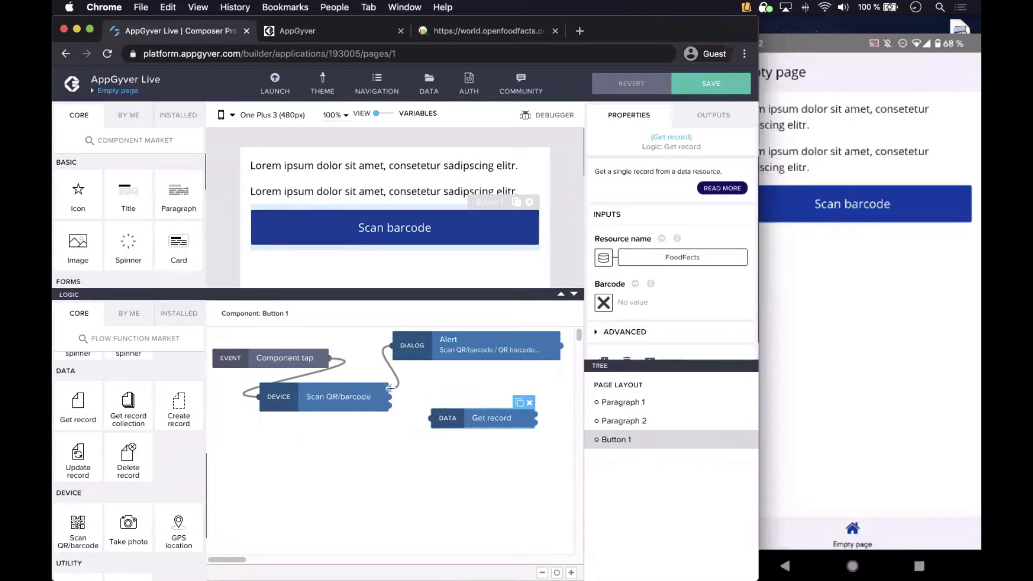
pyautogui.moveTo(391, 388); pyautogui.dragTo(432, 419)
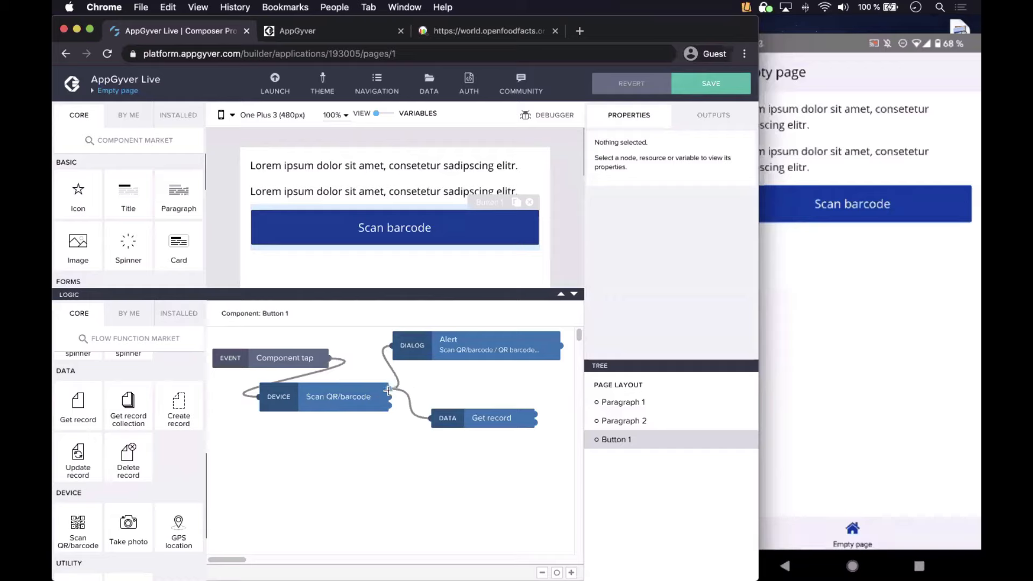
pyautogui.click(449, 344)
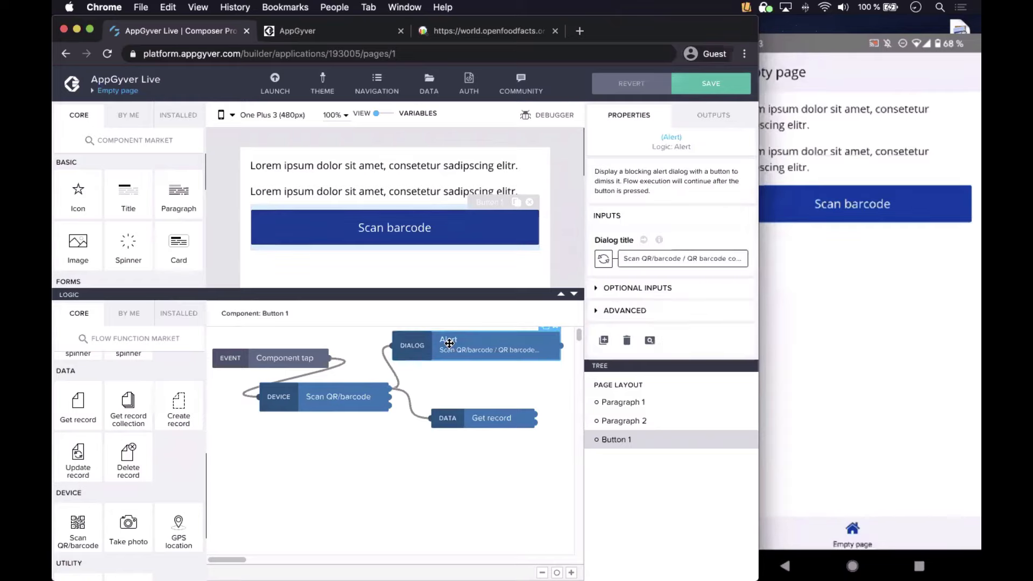
pyautogui.press('Delete')
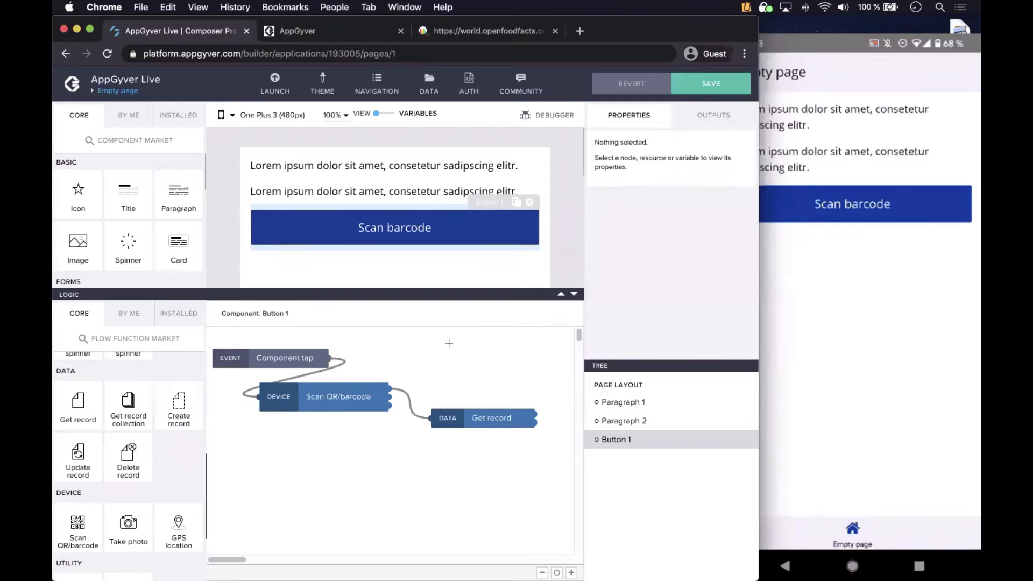
pyautogui.moveTo(482, 416); pyautogui.dragTo(462, 390)
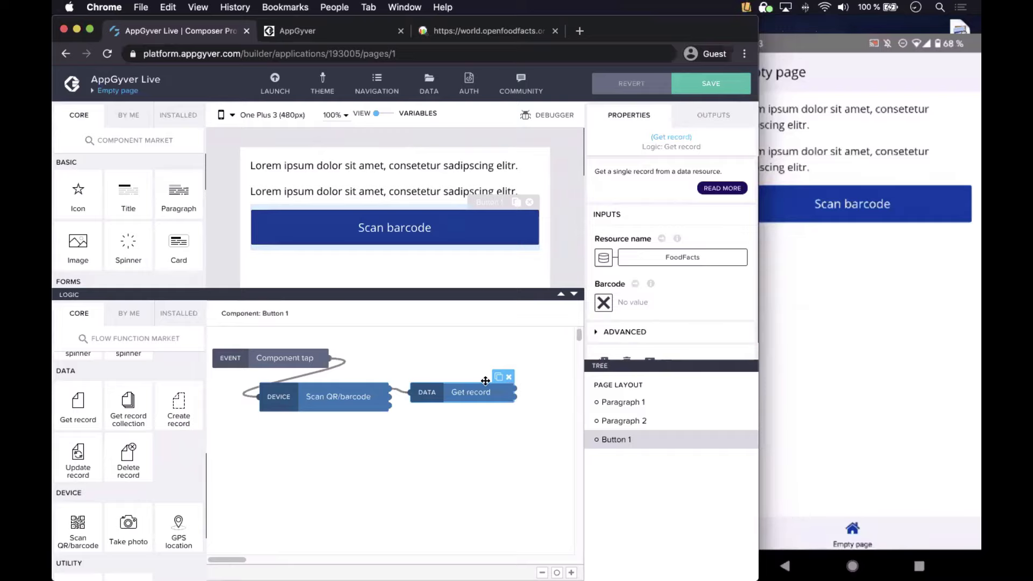
# Step: Bind the Get record node's Barcode input to the Scan QR/barcode node's QR barcode content output
pyautogui.moveTo(462, 394); pyautogui.dragTo(472, 397)
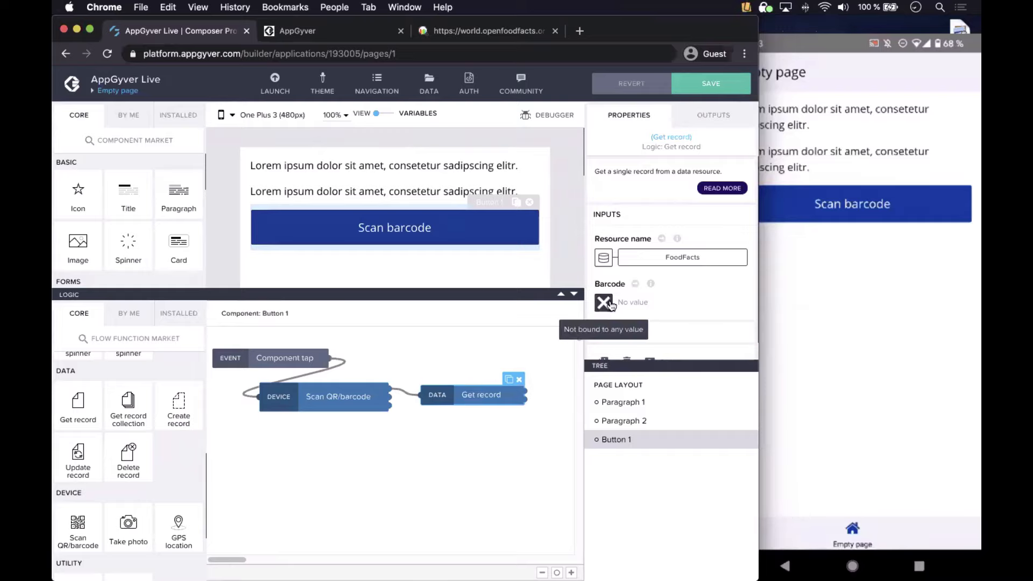
pyautogui.click(612, 304)
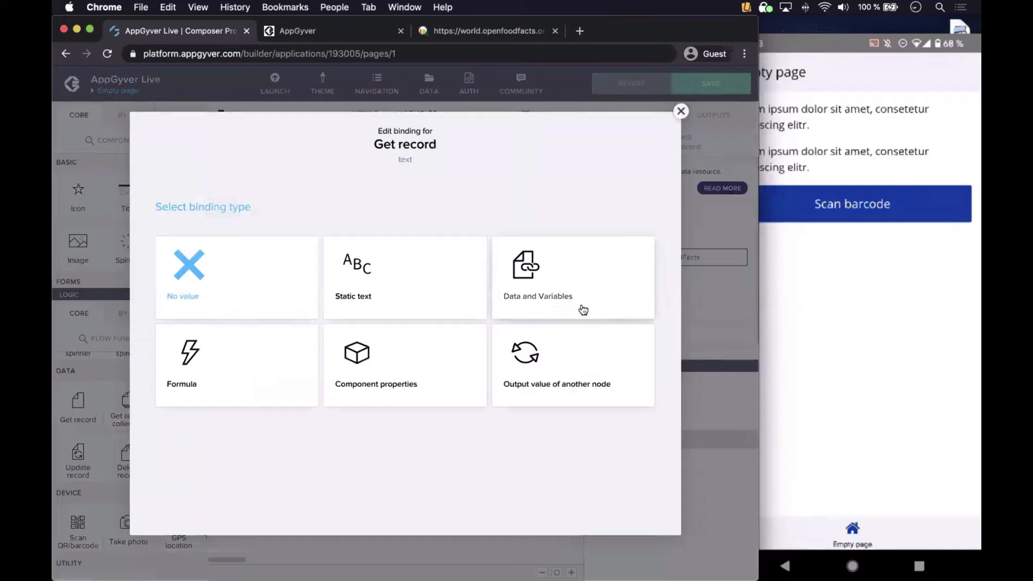
pyautogui.click(545, 392)
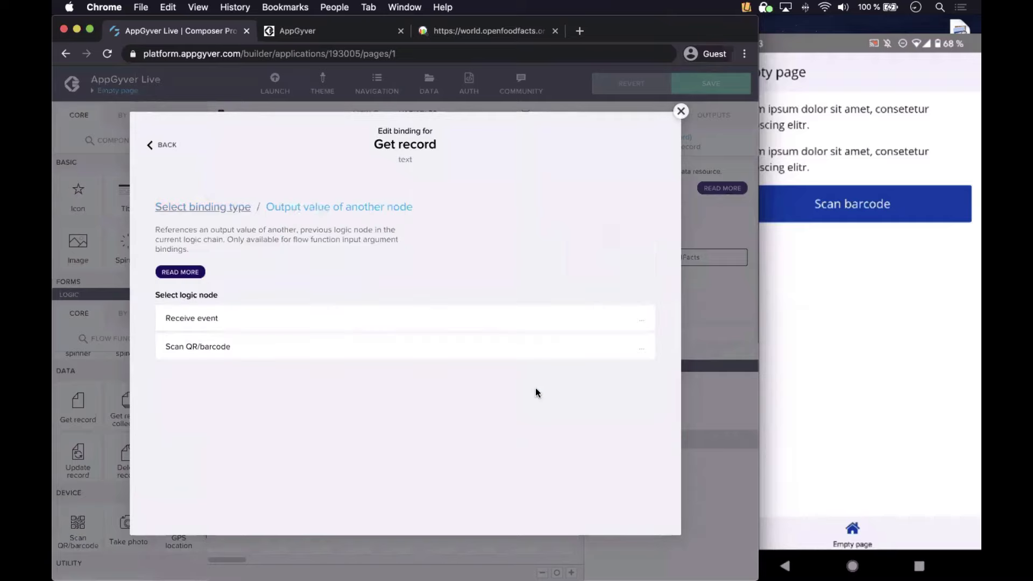
pyautogui.click(262, 354)
pyautogui.click(246, 385)
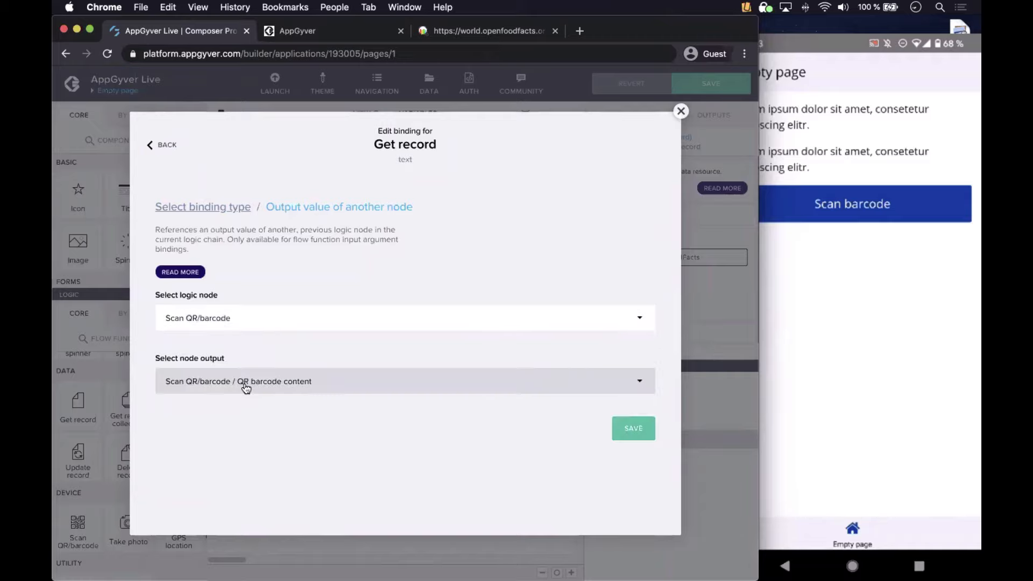
pyautogui.click(629, 426)
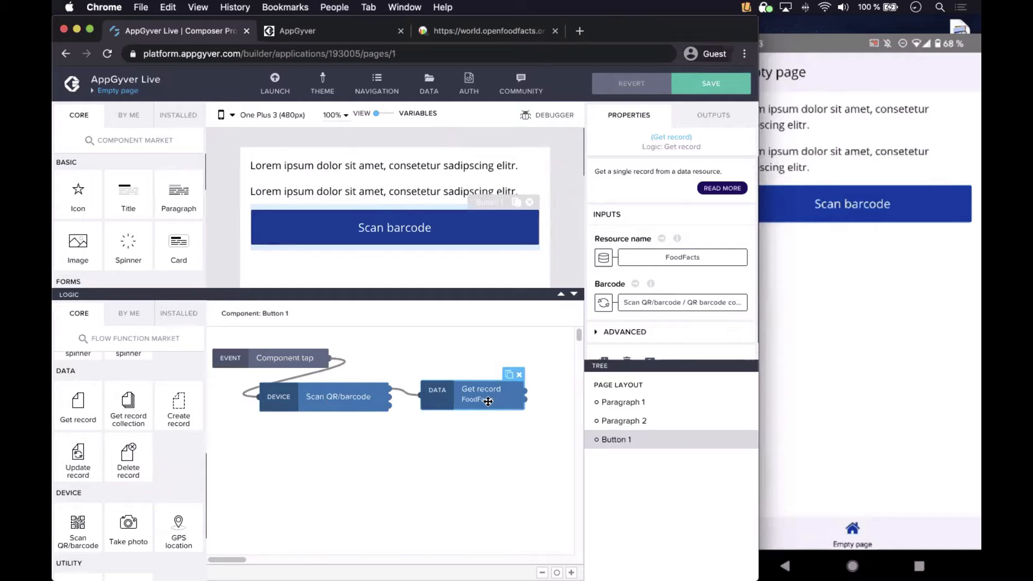
# Step: Shift the Get record node slightly closer to Scan QR/barcode and read the flow function's full description
pyautogui.moveTo(488, 401)
pyautogui.mouseDown()
pyautogui.moveTo(464, 425)
pyautogui.moveTo(478, 406)
pyautogui.mouseUp()
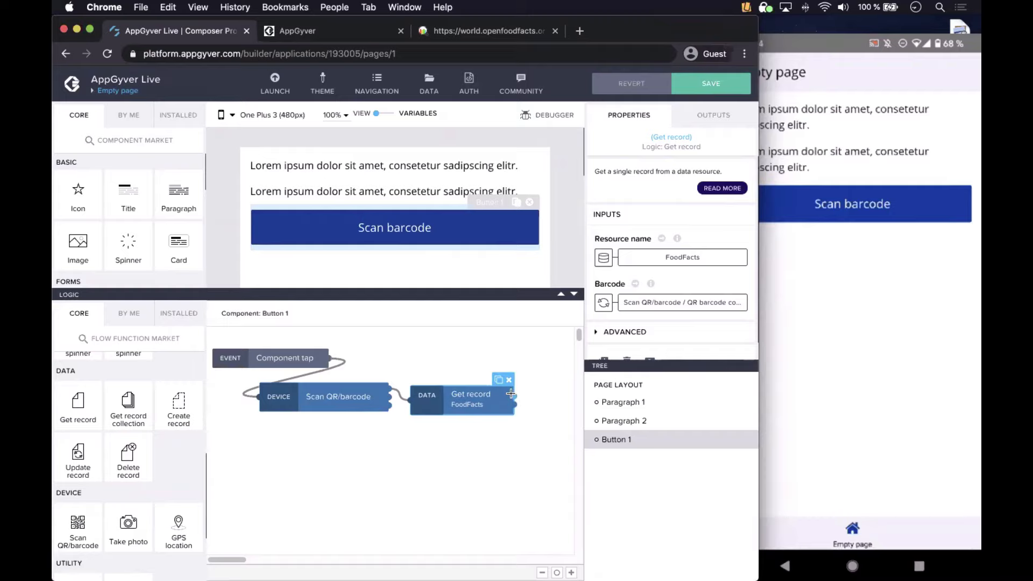
pyautogui.click(714, 187)
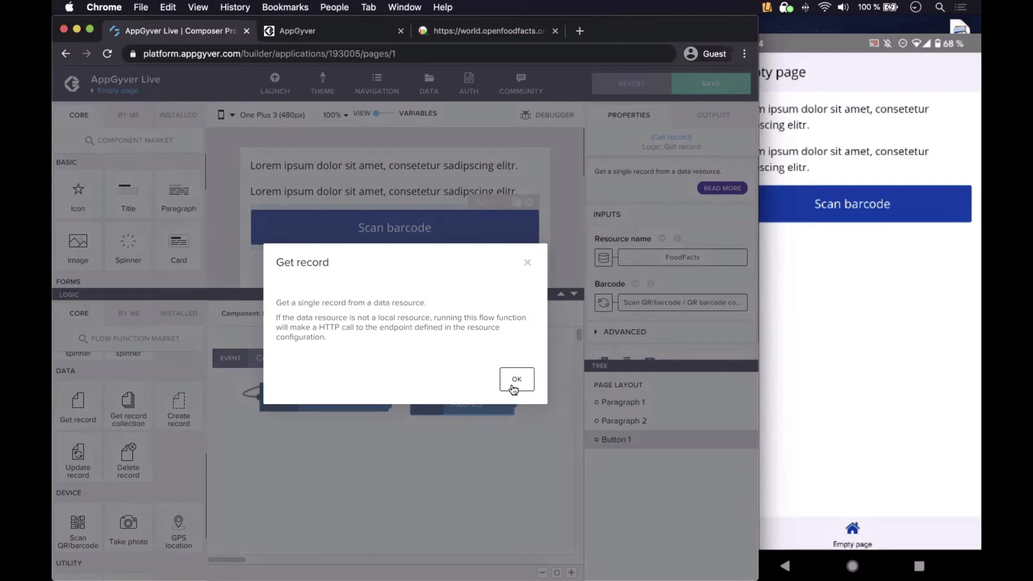
pyautogui.click(513, 387)
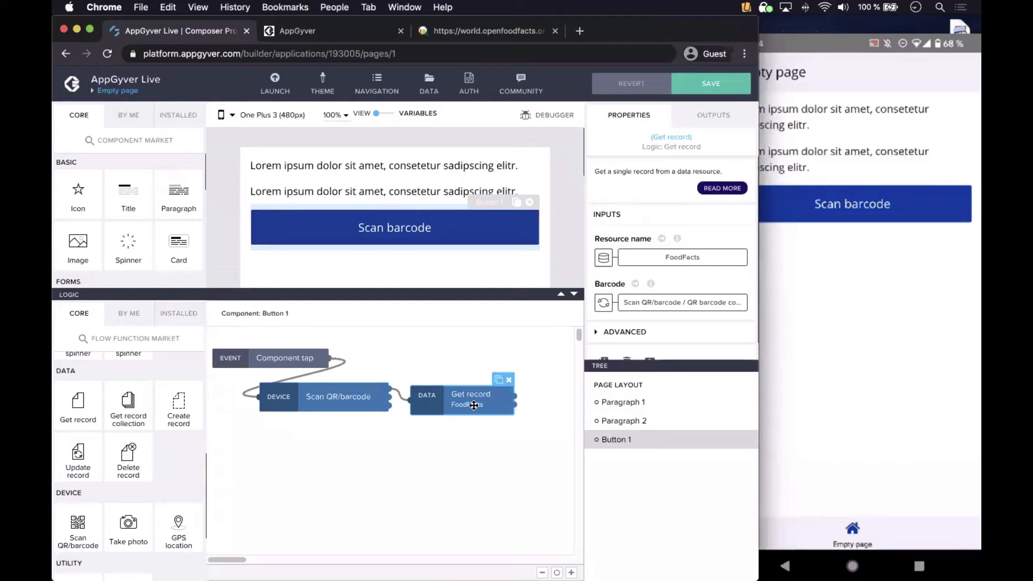
# Step: Save the application with the Get record binding and close the Scan barcode button's logic canvas
pyautogui.click(710, 84)
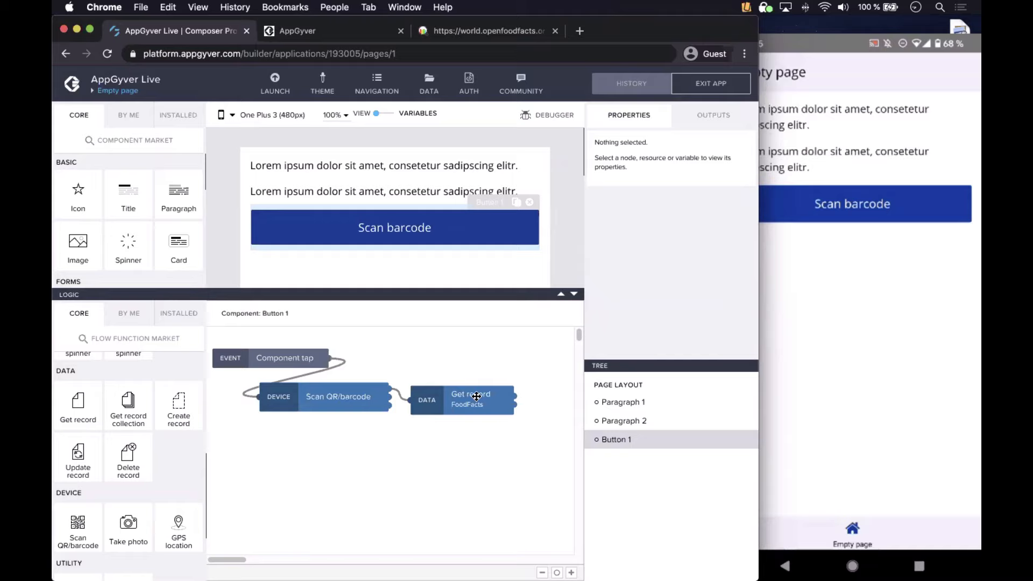
pyautogui.click(574, 294)
pyautogui.click(574, 379)
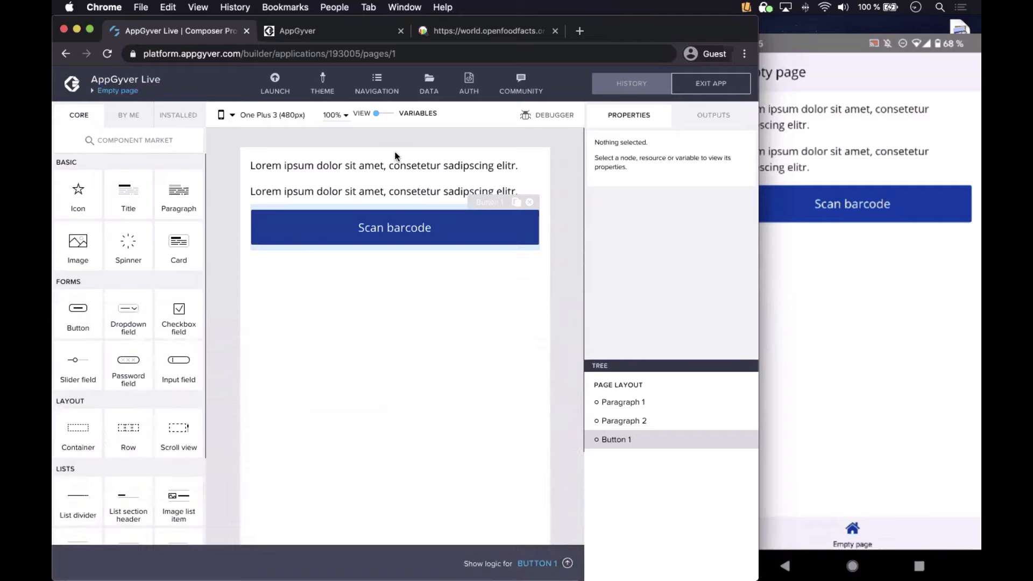
# Step: Add a data variable based on the FoodFacts resource to the page's variables
pyautogui.click(387, 117)
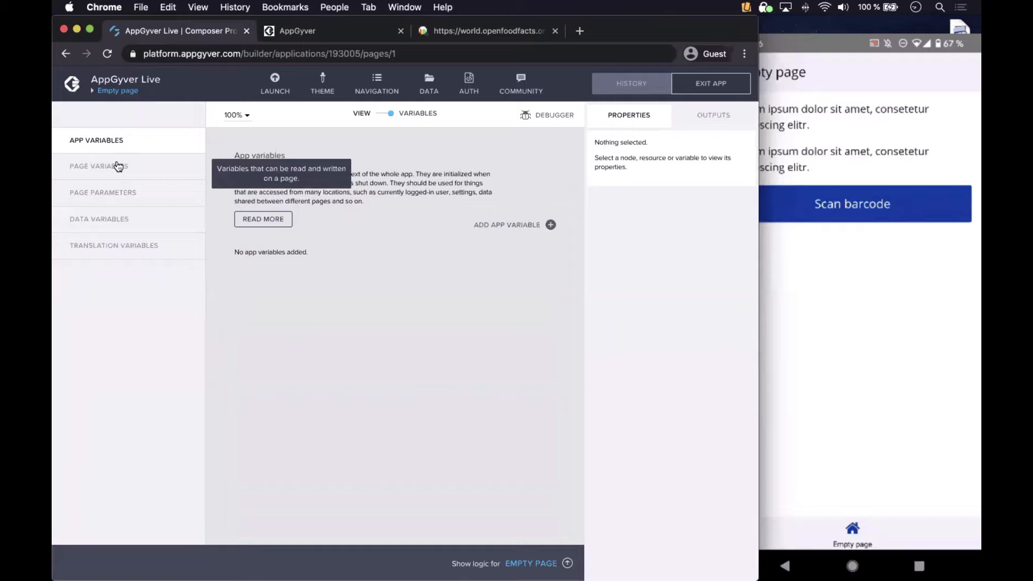
pyautogui.click(116, 221)
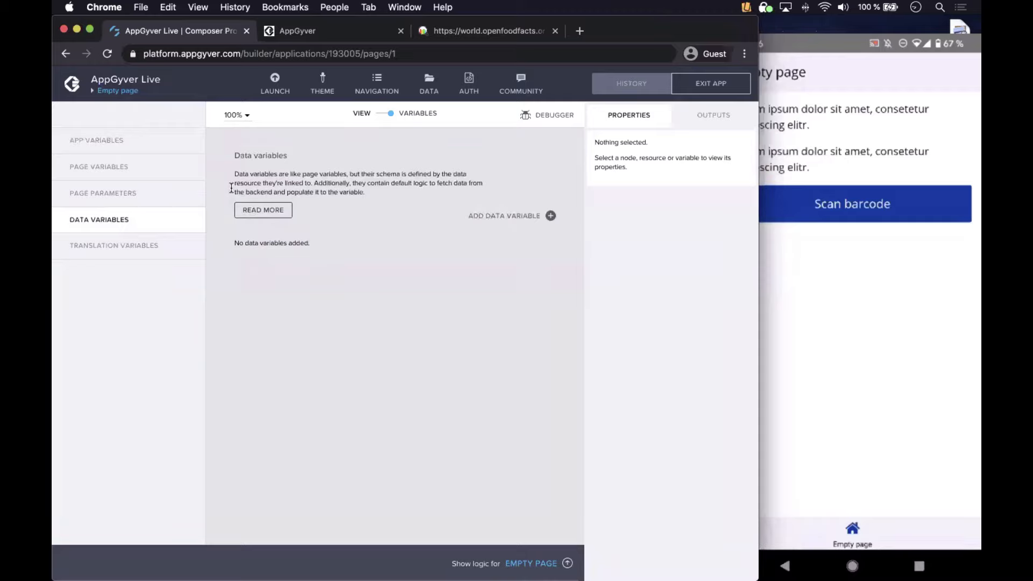
pyautogui.click(550, 217)
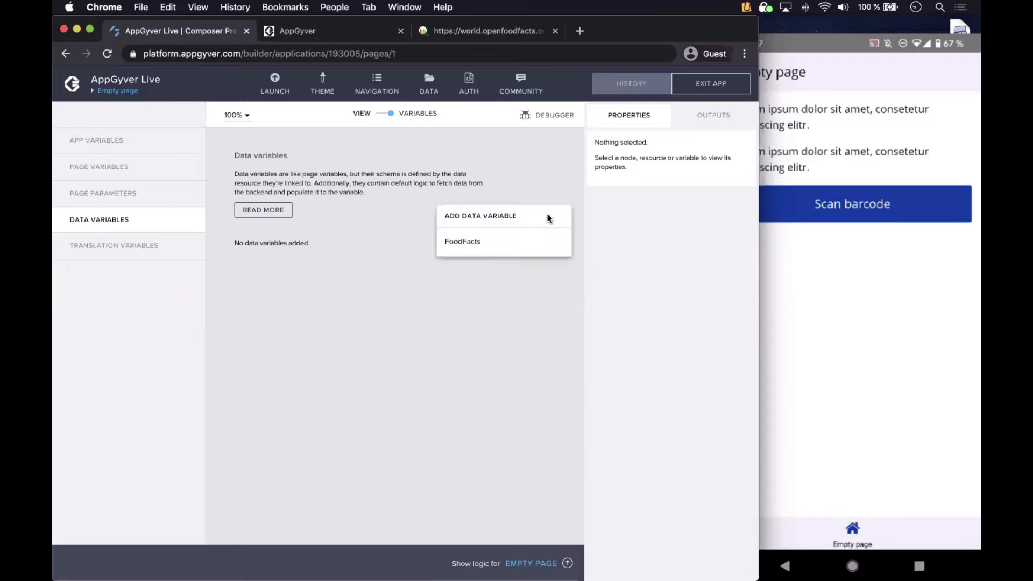
pyautogui.click(495, 249)
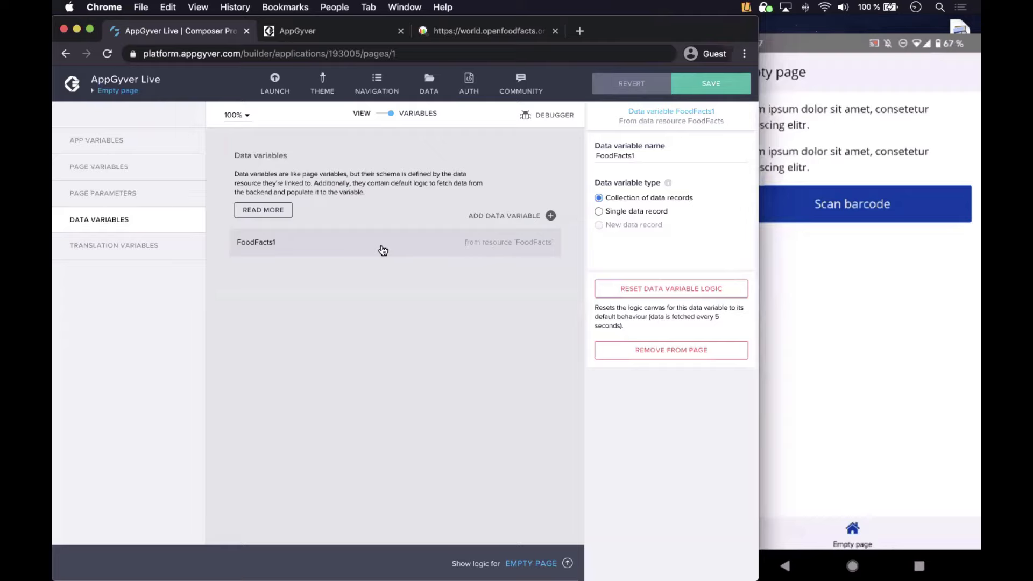
# Step: Rename the new data variable to FoodFact and set its type to Single data record
pyautogui.click(644, 157)
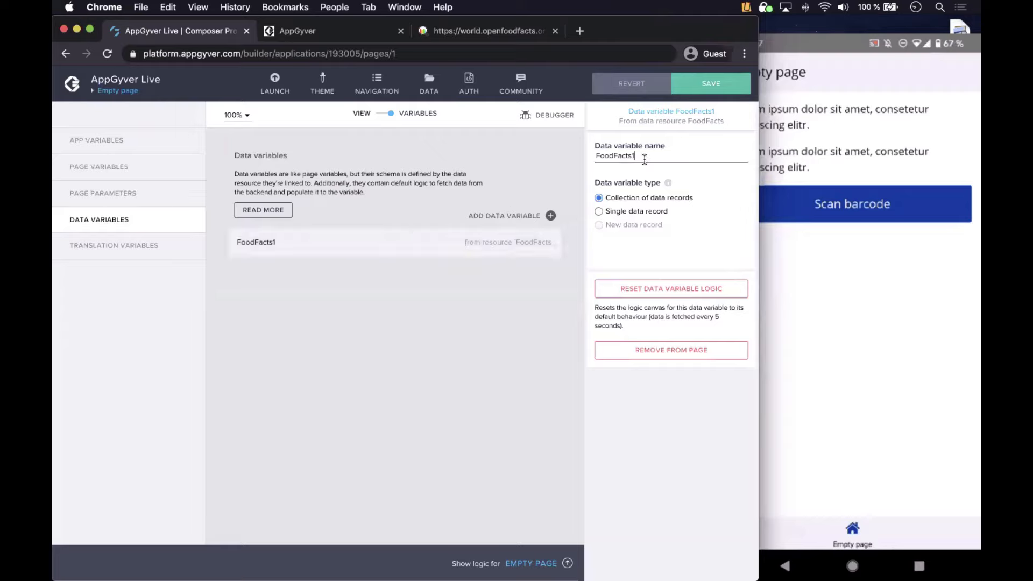
pyautogui.press('BackSpace')
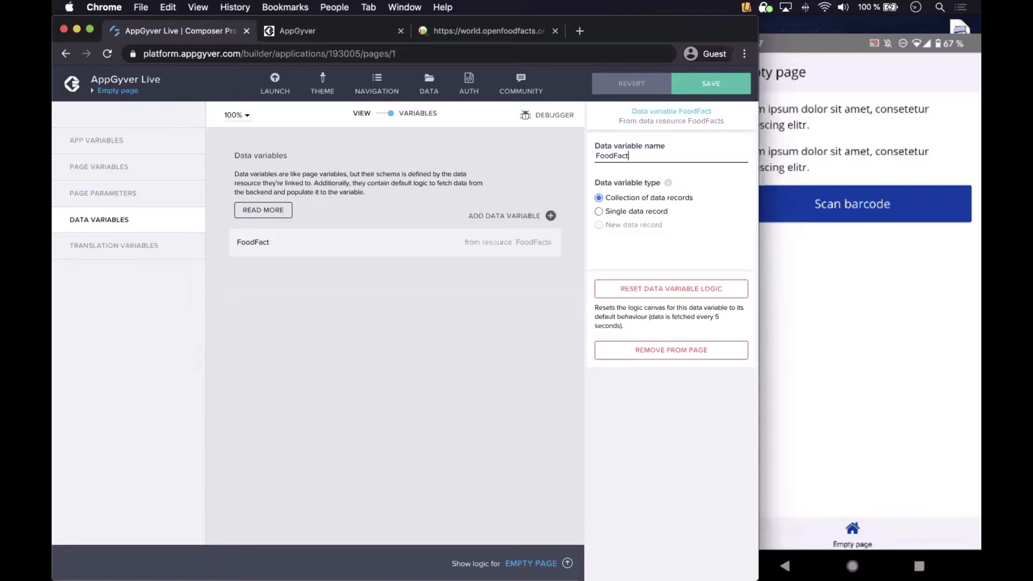
pyautogui.click(598, 212)
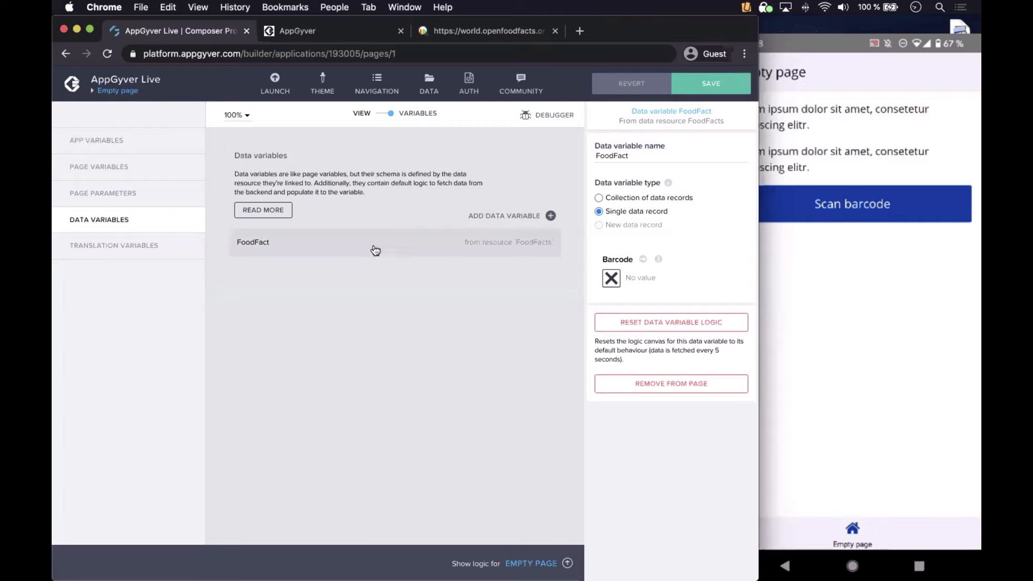
# Step: Open the FoodFact data variable's default logic, review its Delay node, and delete the Get record, Delay and Set data variable nodes
pyautogui.click(570, 561)
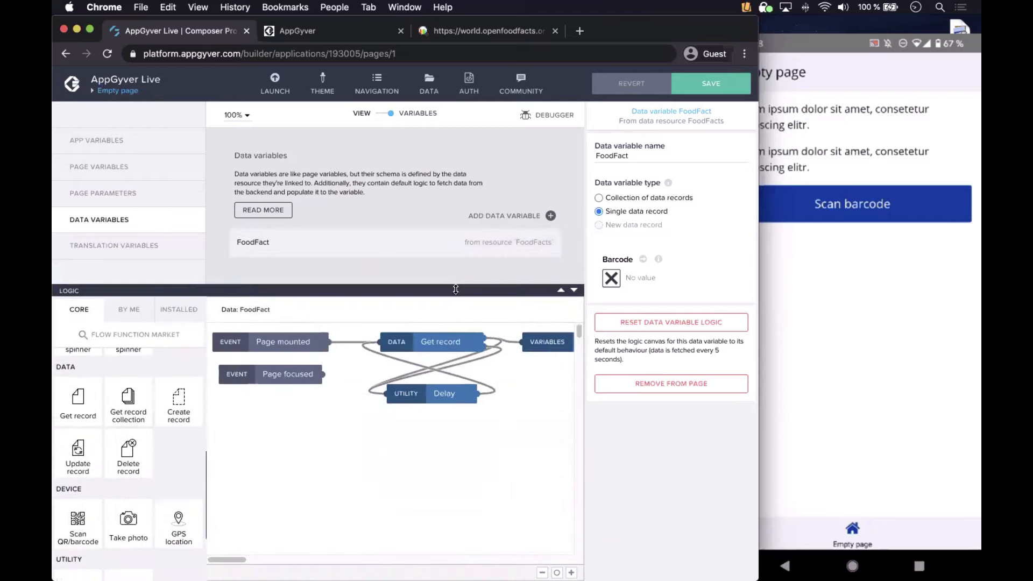
pyautogui.hscroll(3, 429, 433)
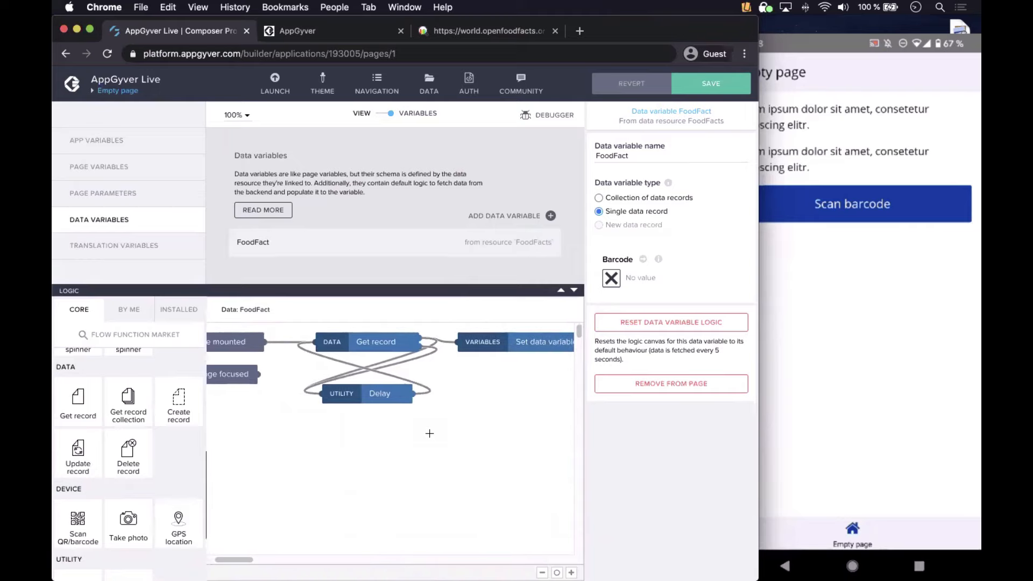
pyautogui.hscroll(-2, 429, 433)
pyautogui.hscroll(3, 431, 433)
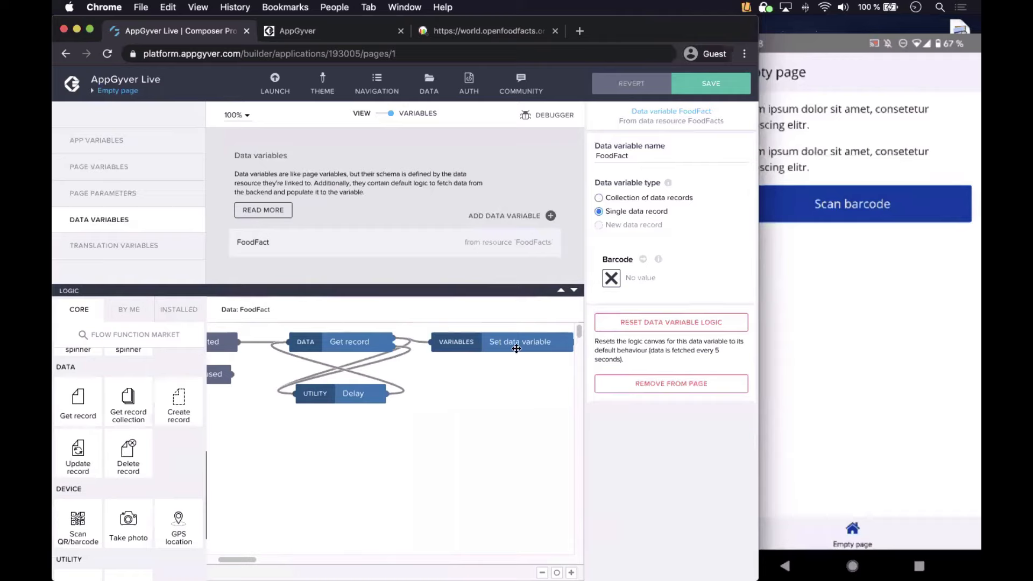
pyautogui.hscroll(-3, 447, 397)
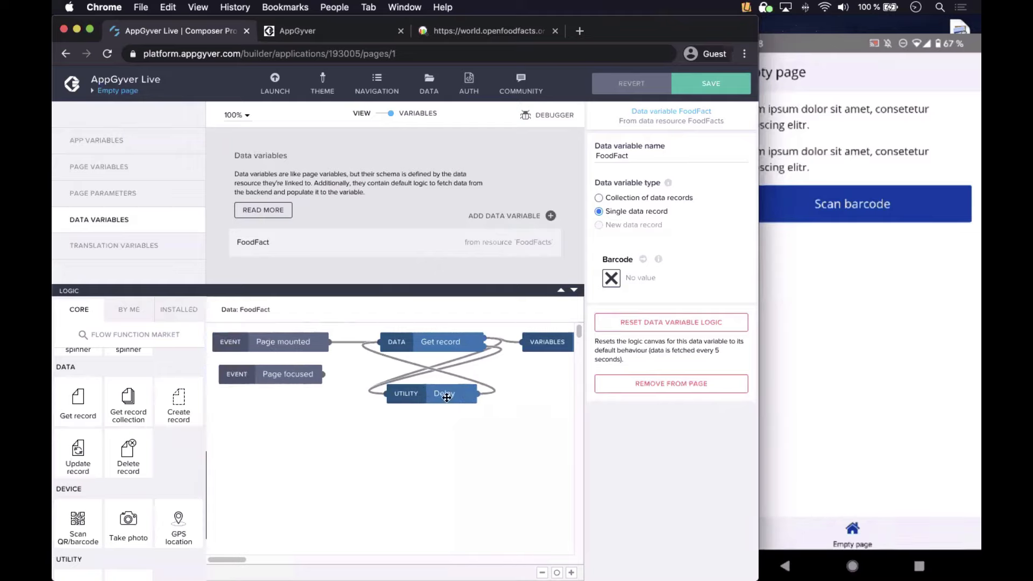
pyautogui.click(447, 397)
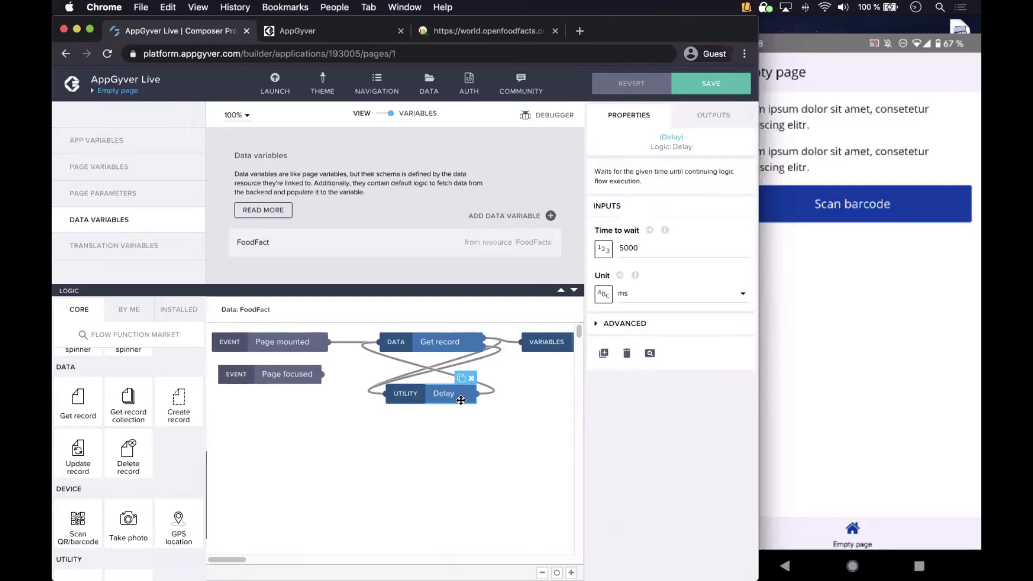
pyautogui.hscroll(3, 461, 400)
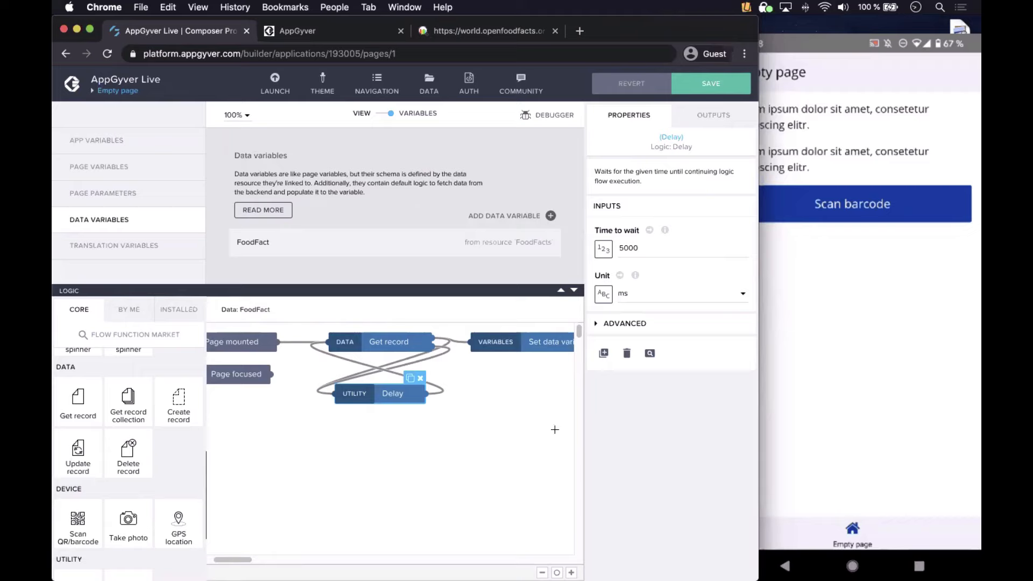
pyautogui.moveTo(555, 430); pyautogui.dragTo(328, 334)
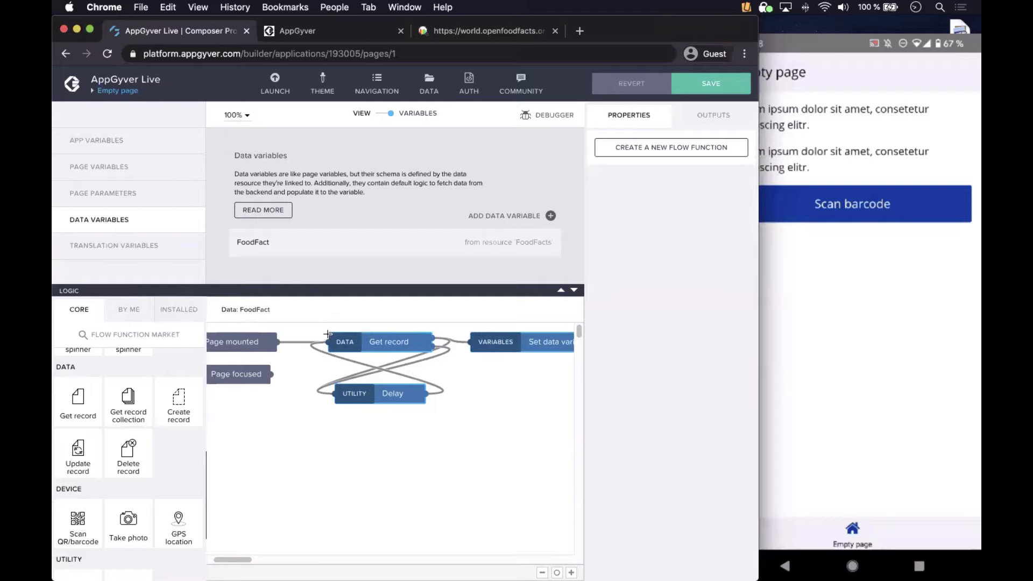
pyautogui.press('BackSpace')
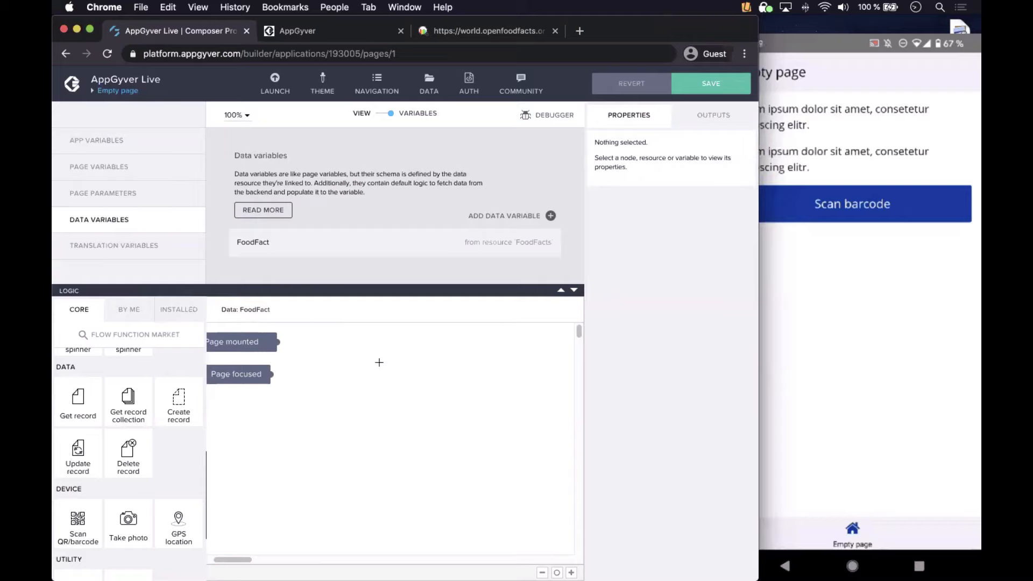
# Step: Reselect the FoodFact data variable to review its properties and save the application
pyautogui.click(439, 245)
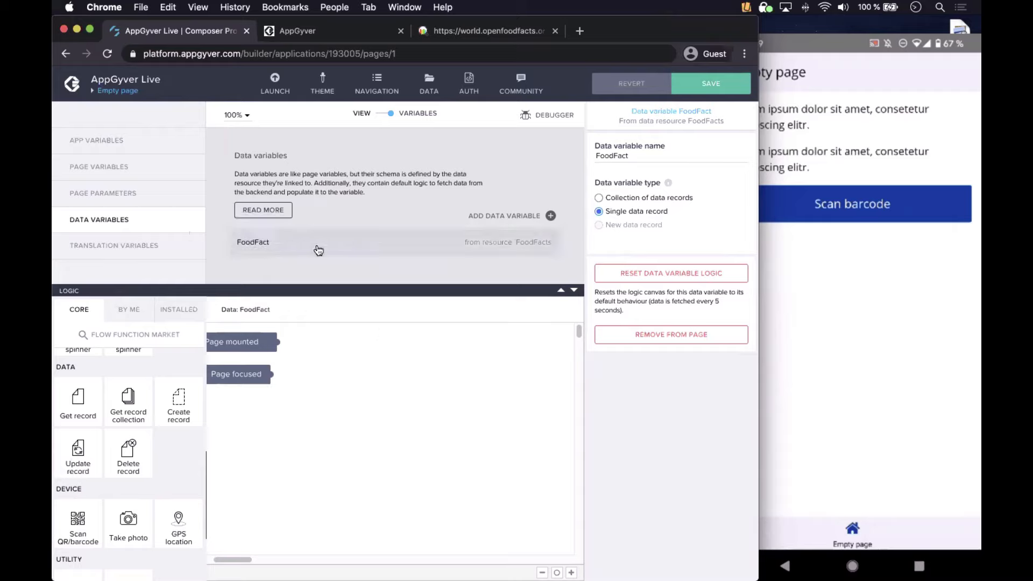
pyautogui.moveTo(415, 231); pyautogui.dragTo(637, 221)
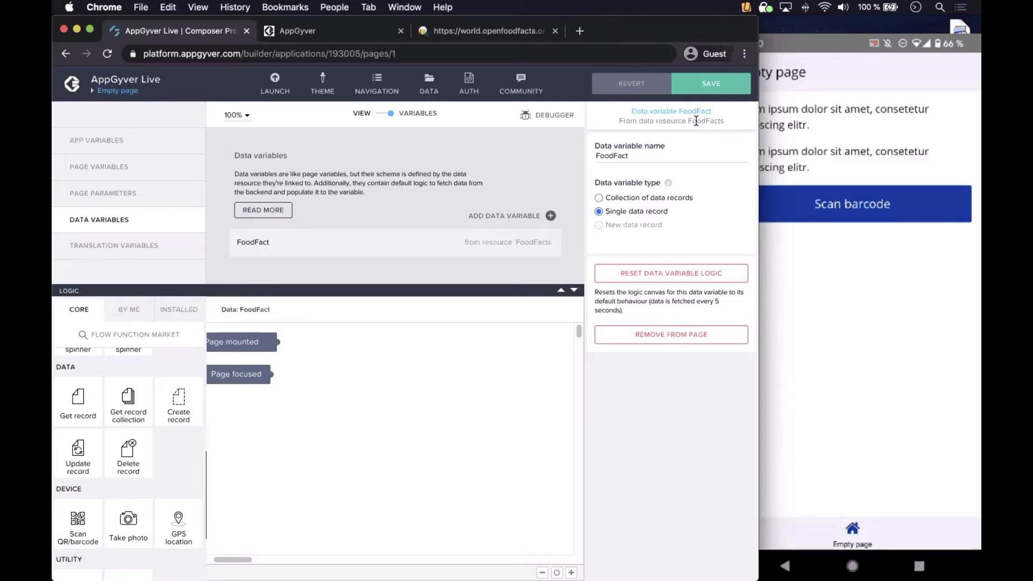
pyautogui.click(703, 85)
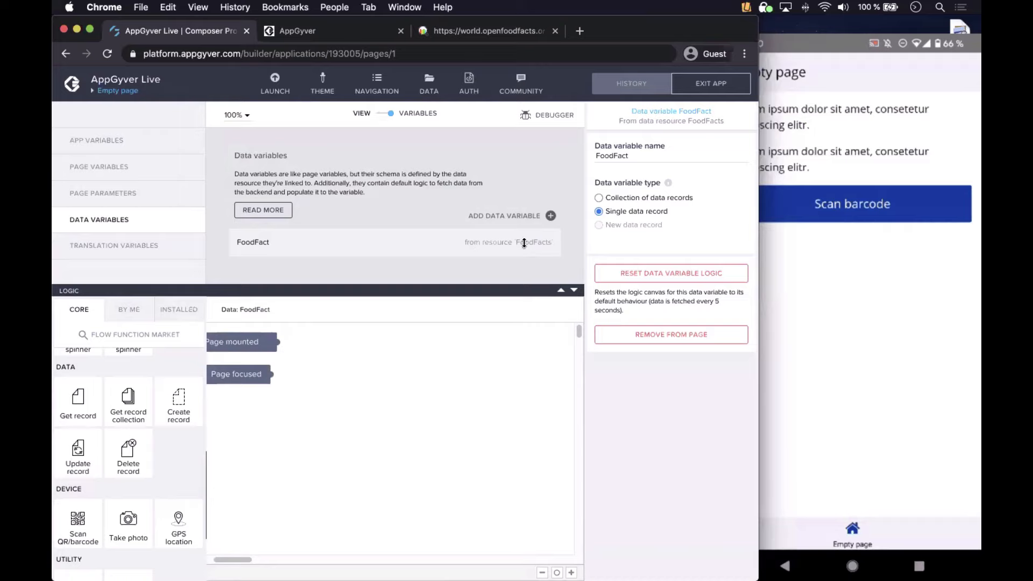
# Step: Close the FoodFact logic canvas and switch from the variables back to the page view
pyautogui.click(575, 293)
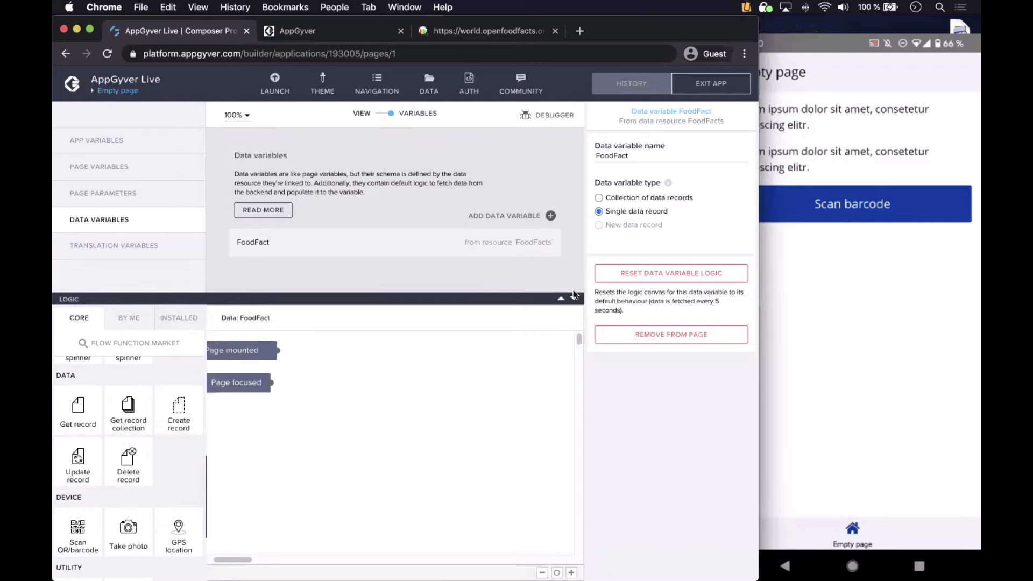
pyautogui.click(573, 375)
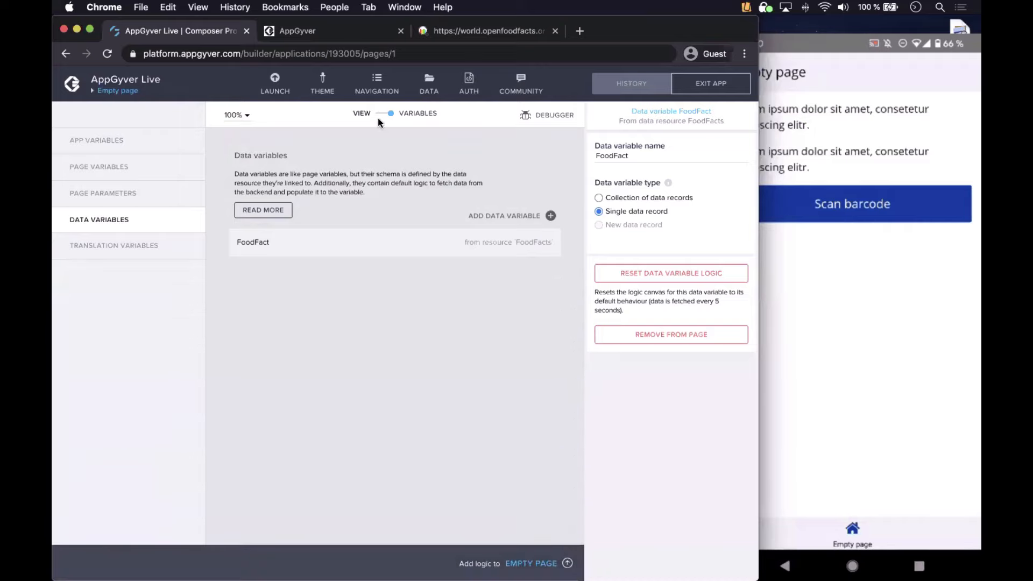
pyautogui.click(383, 116)
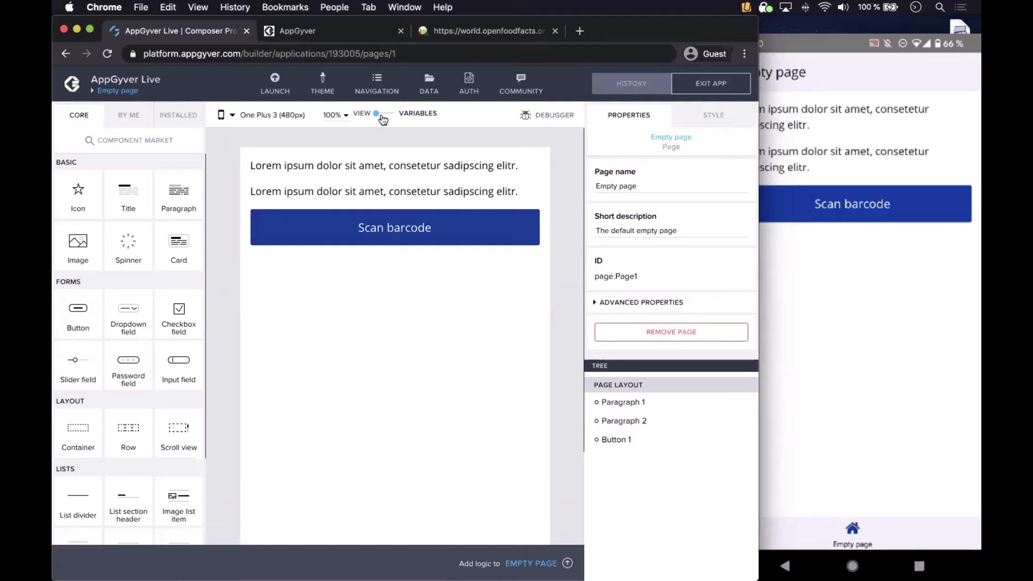
# Step: Add a Set data variable node to the Scan barcode button's logic and connect the Get record node's upper output to it
pyautogui.click(378, 230)
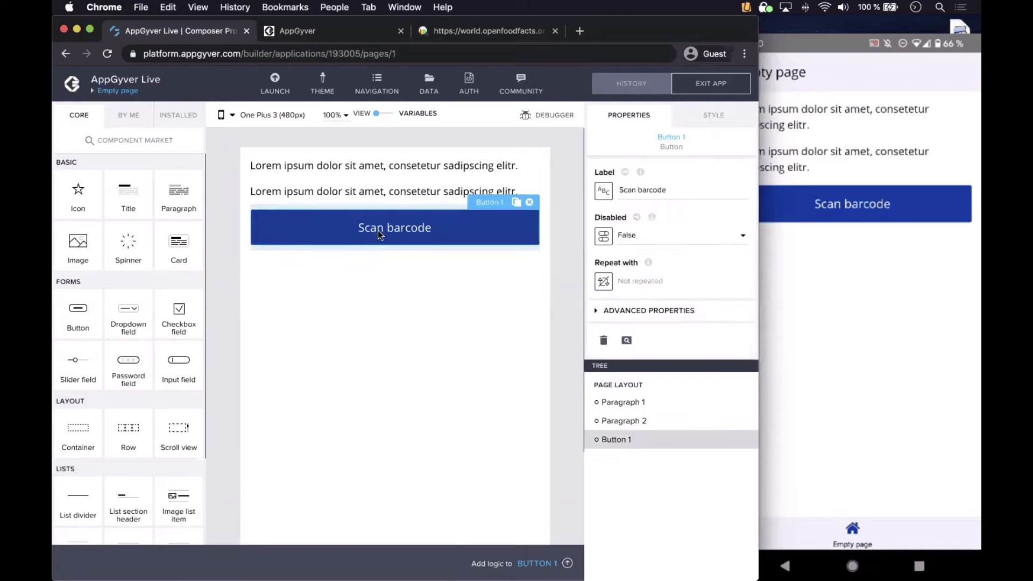
pyautogui.click(568, 563)
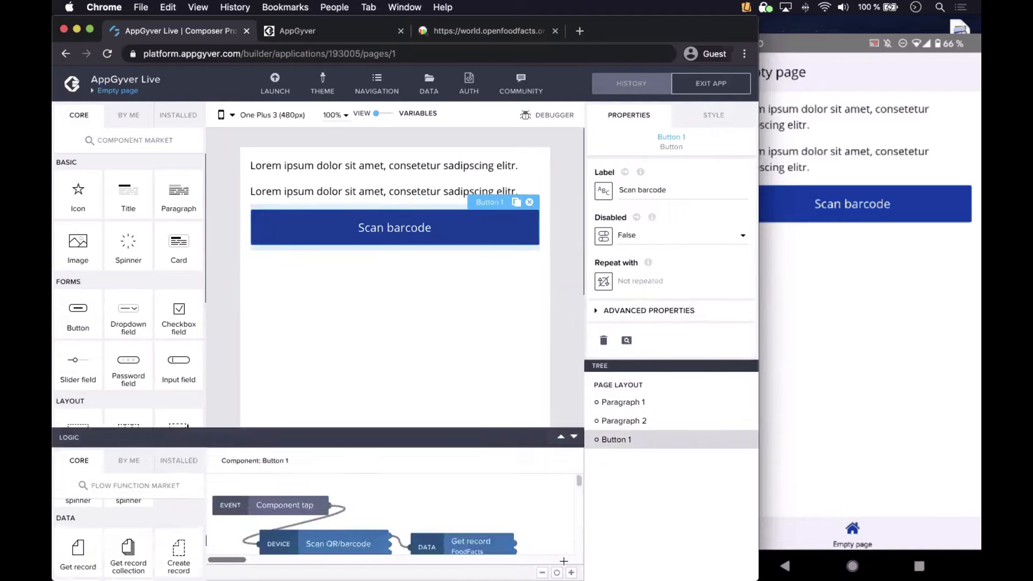
pyautogui.moveTo(506, 371); pyautogui.dragTo(513, 267)
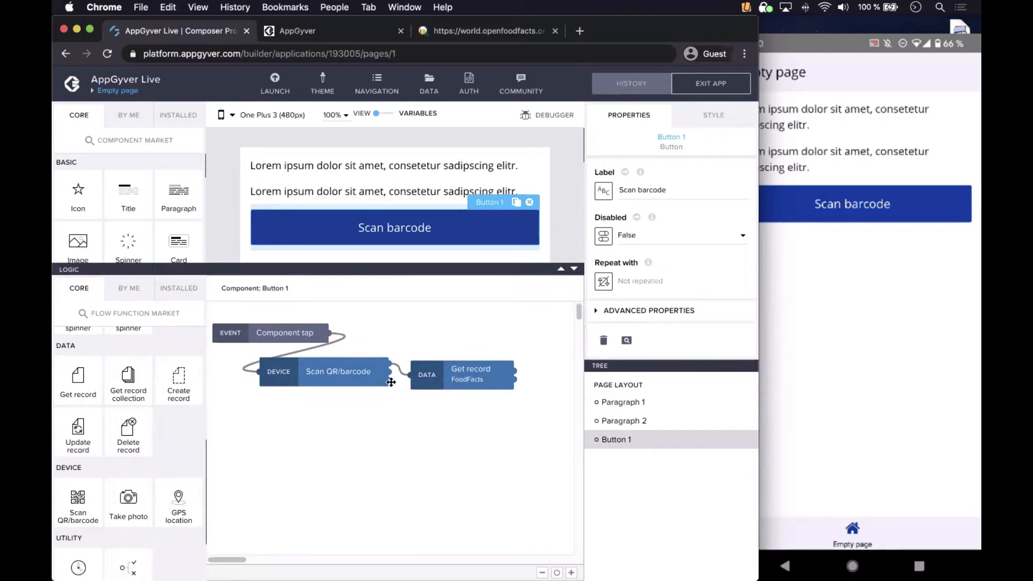
pyautogui.click(462, 380)
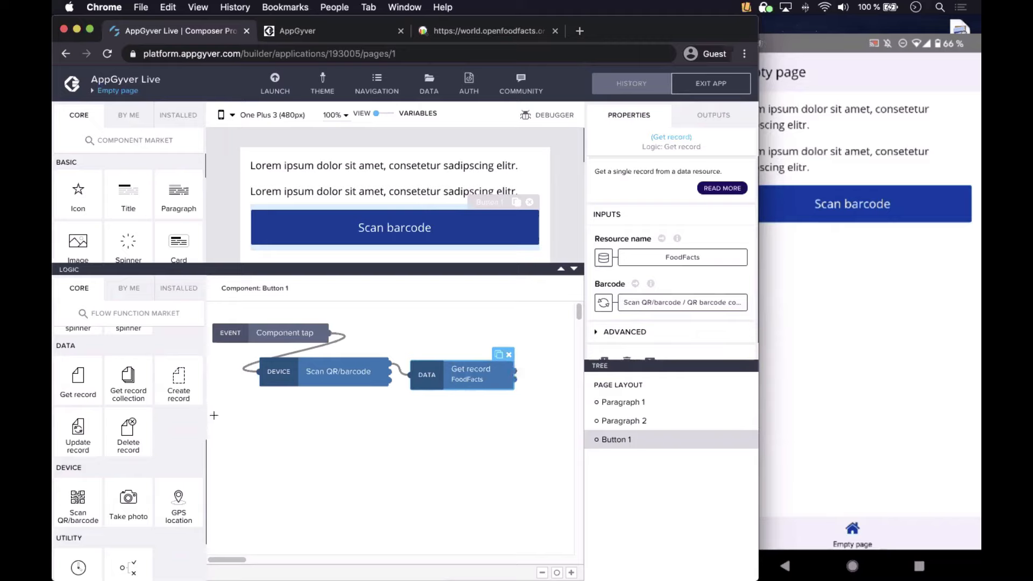
pyautogui.scroll(-5, 116, 428)
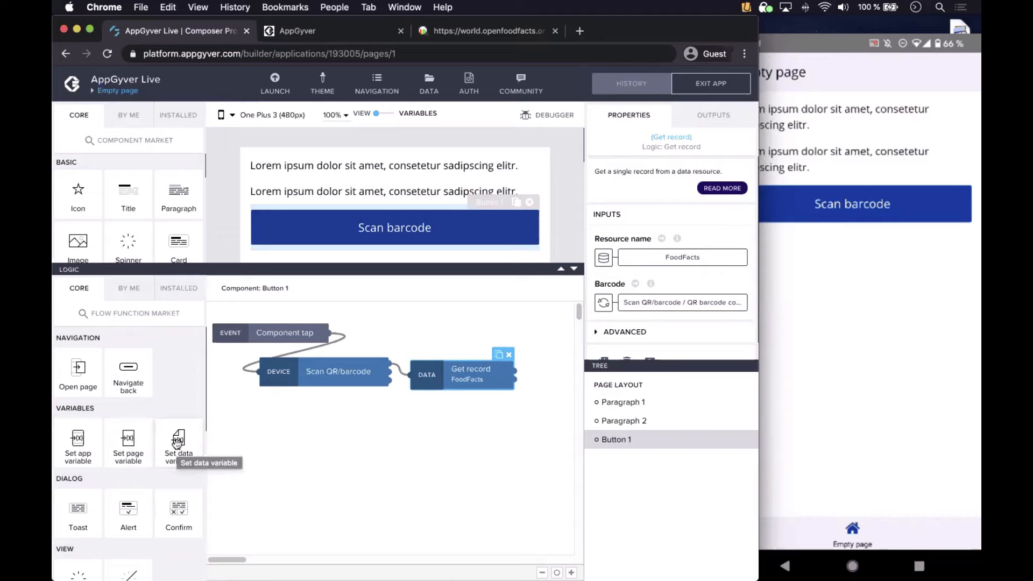
pyautogui.moveTo(177, 442); pyautogui.dragTo(341, 433)
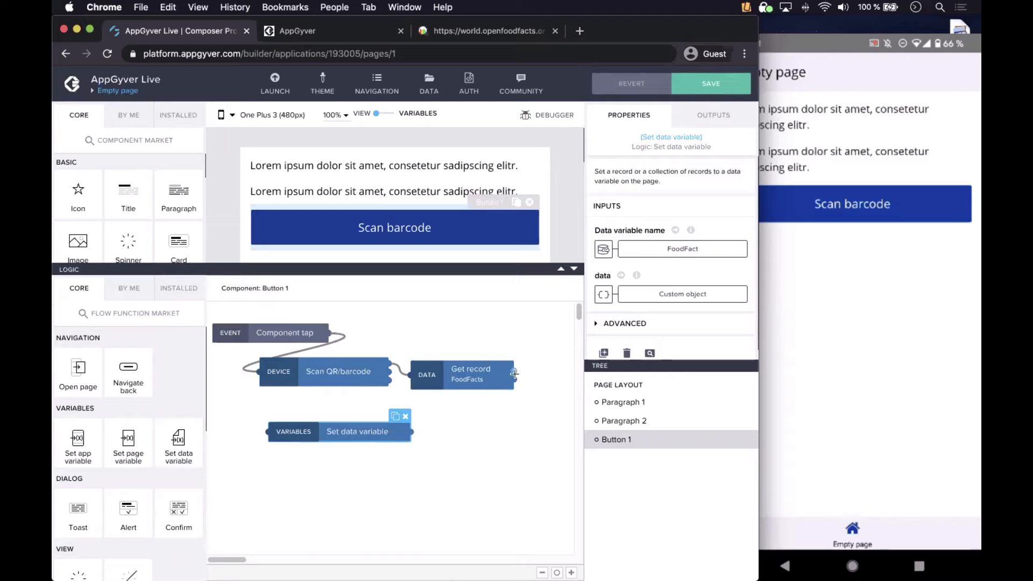
pyautogui.moveTo(513, 371); pyautogui.dragTo(316, 439)
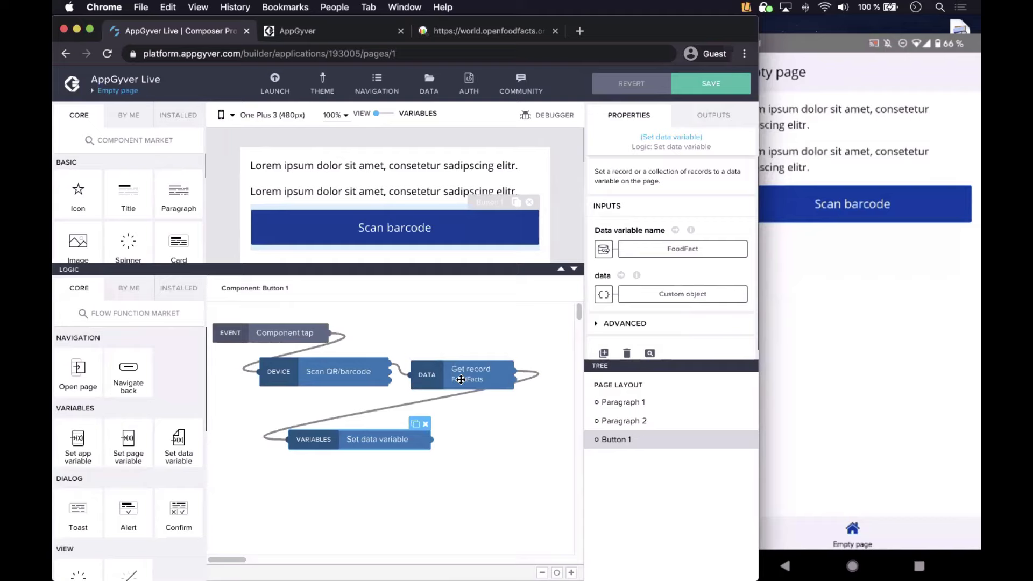
# Step: Bind the Set data variable node's data input to the Record output of the Get record node and save the application
pyautogui.click(599, 297)
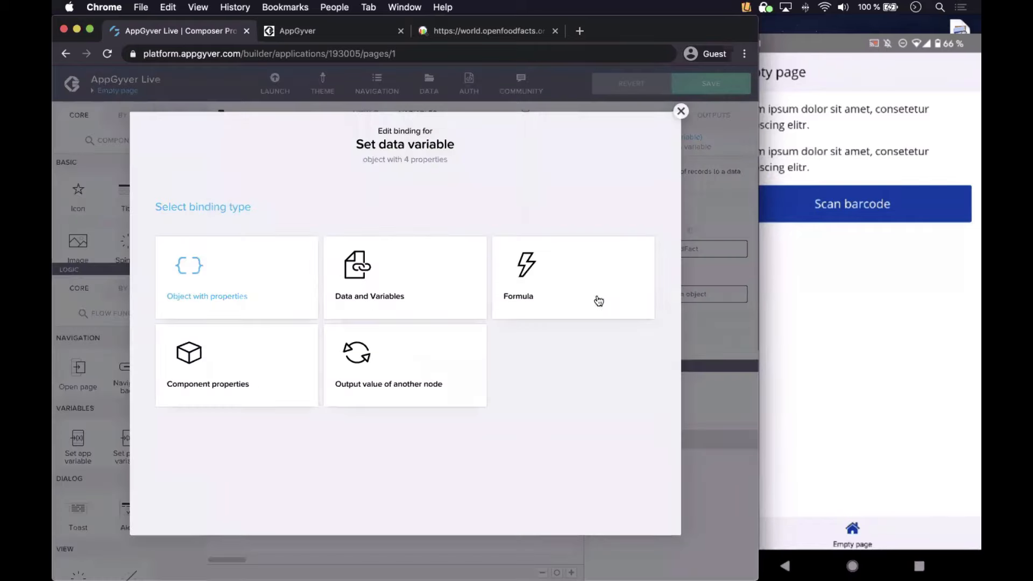
pyautogui.click(362, 372)
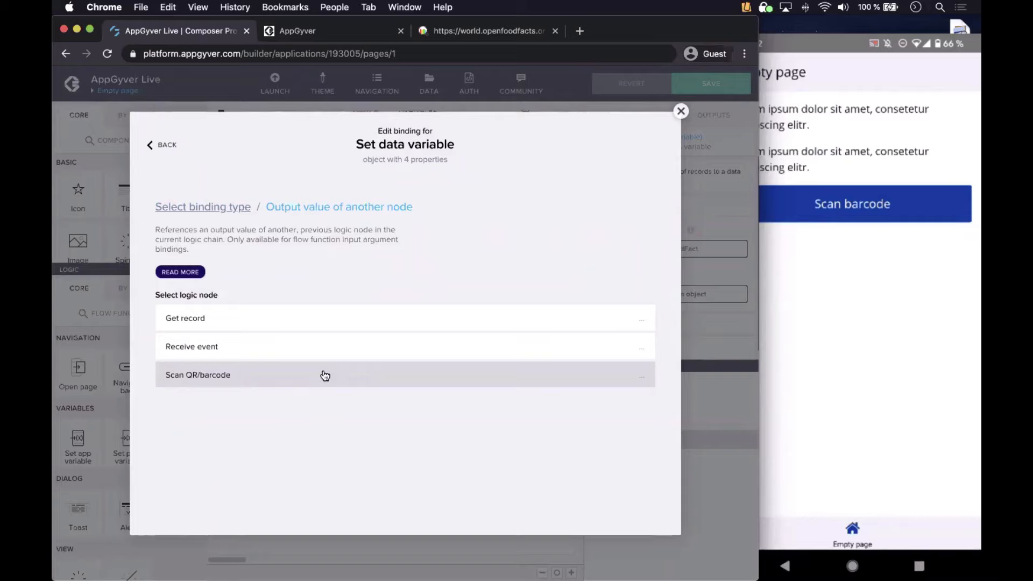
pyautogui.click(296, 319)
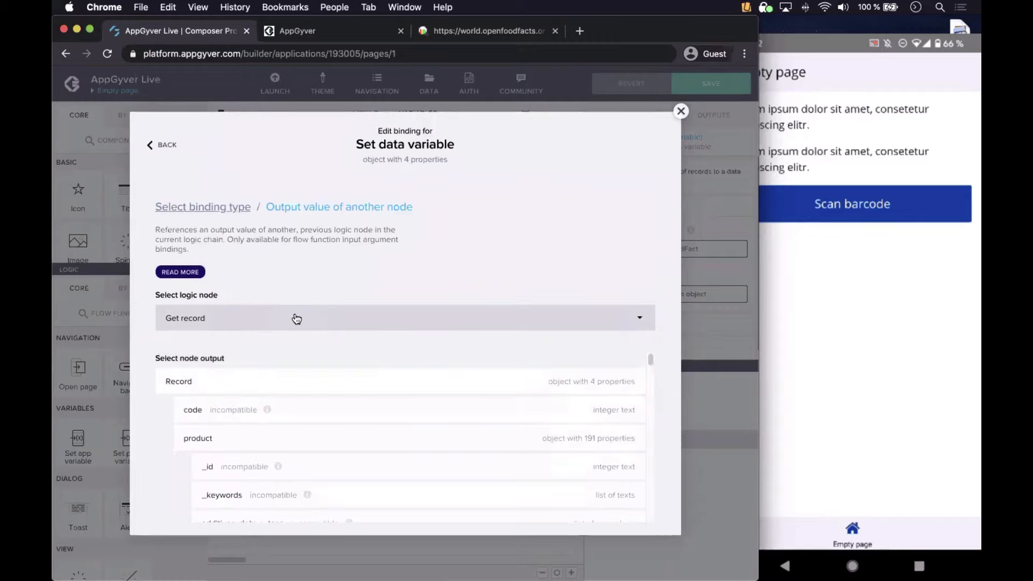
pyautogui.click(230, 381)
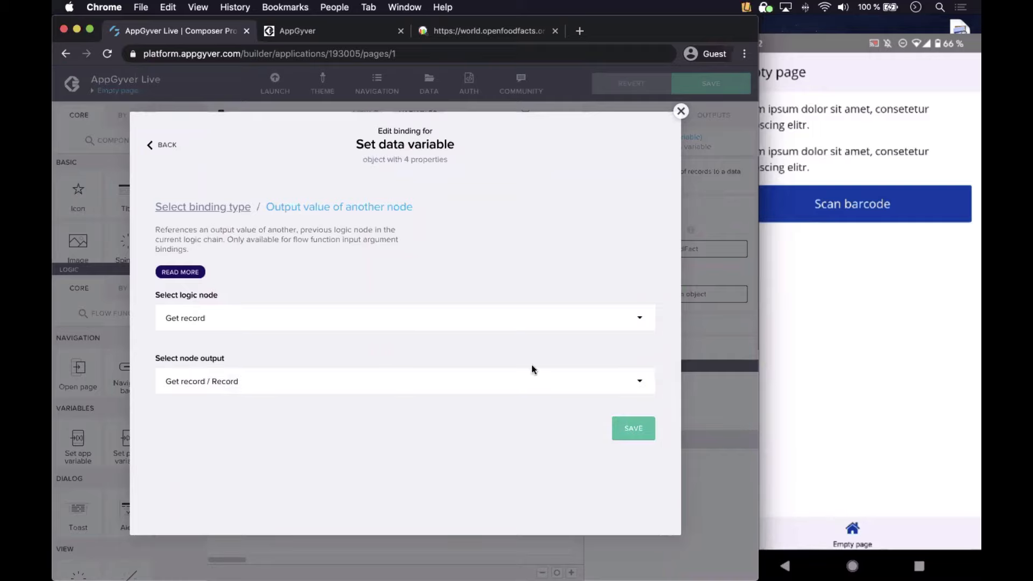
pyautogui.click(633, 429)
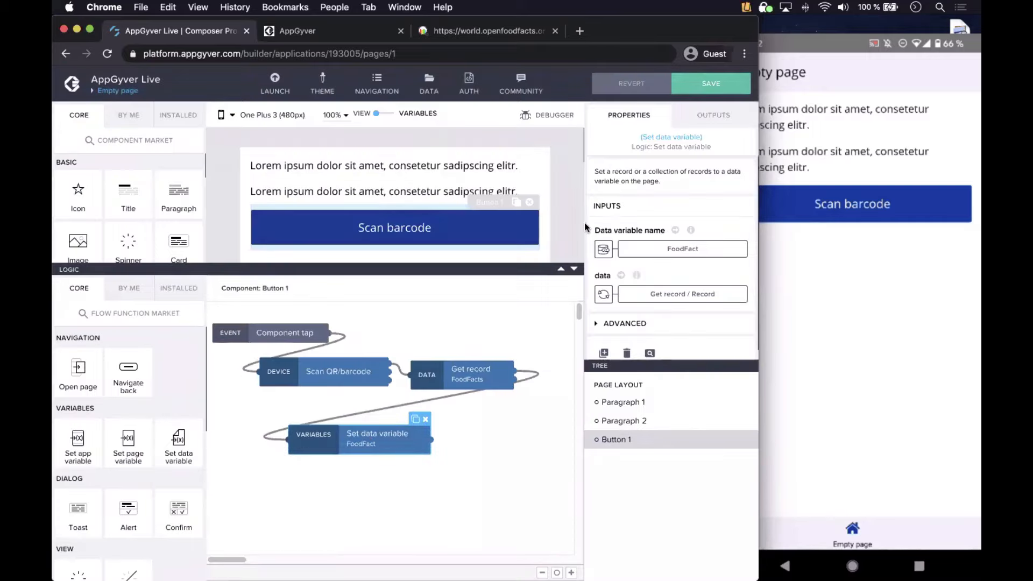
pyautogui.click(696, 89)
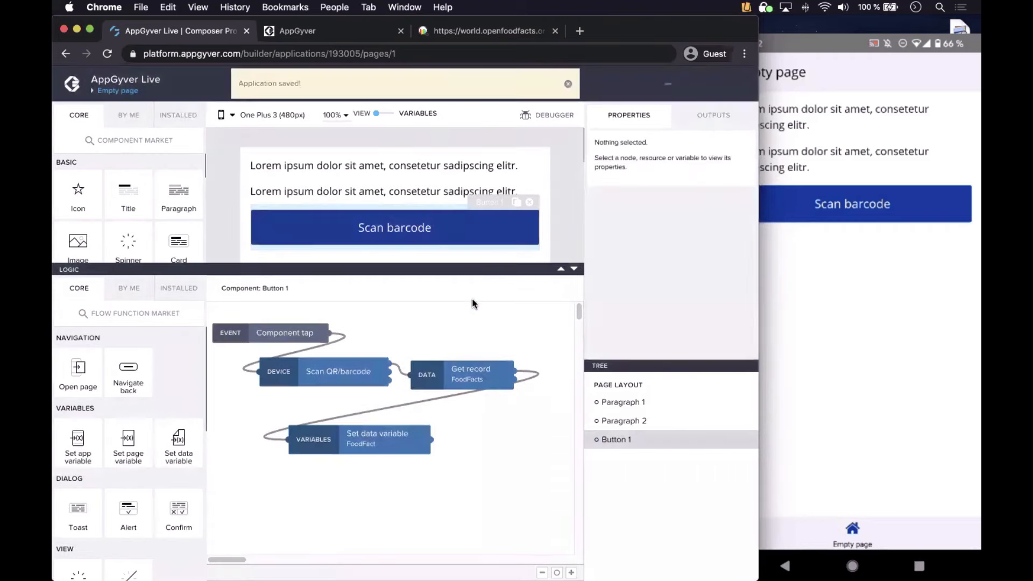
# Step: Reposition the Set data variable node below the Get record node, save the application, and collapse the logic canvas
pyautogui.moveTo(364, 441); pyautogui.dragTo(485, 448)
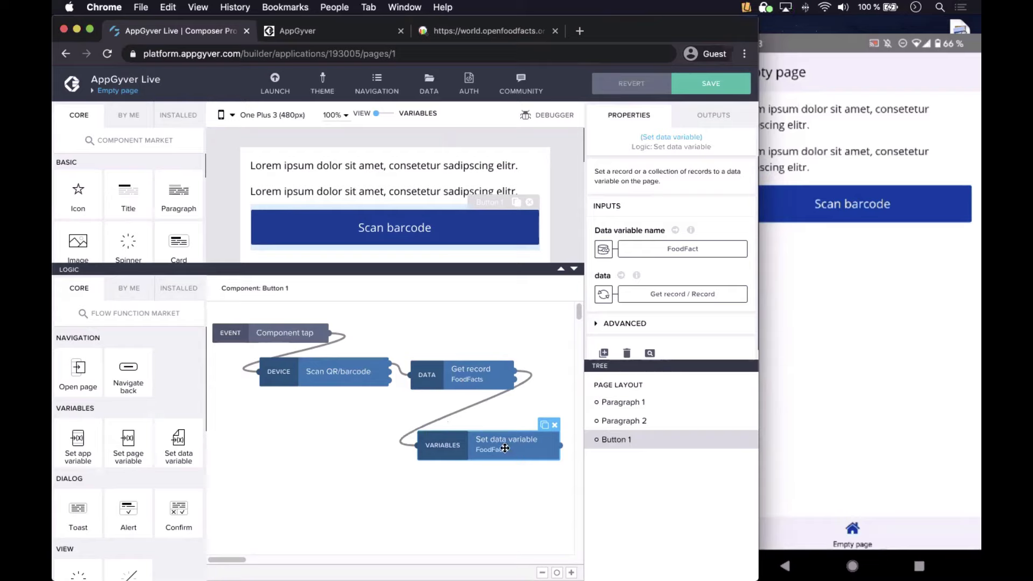
pyautogui.click(701, 88)
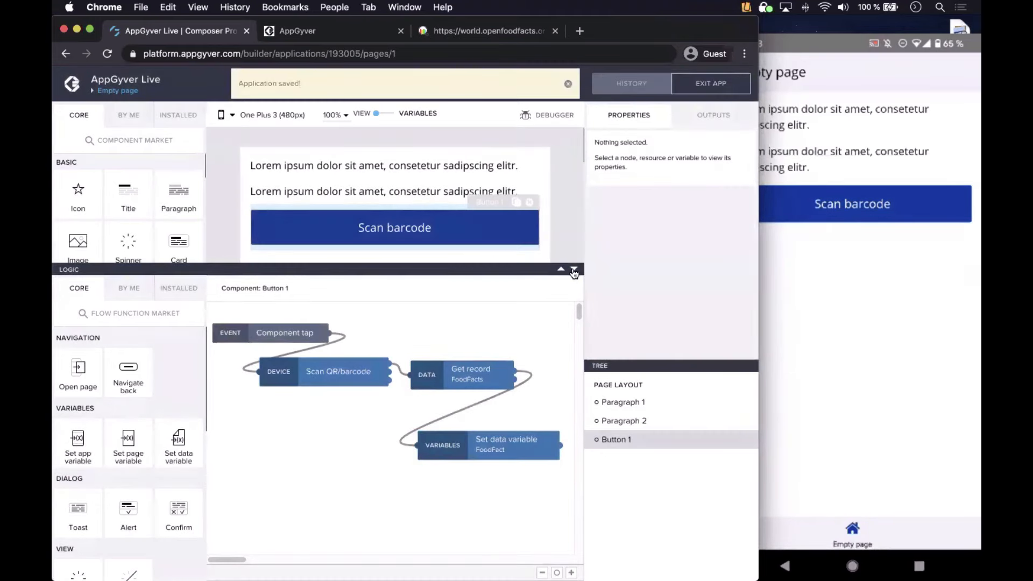
pyautogui.click(573, 268)
pyautogui.click(574, 309)
pyautogui.click(574, 376)
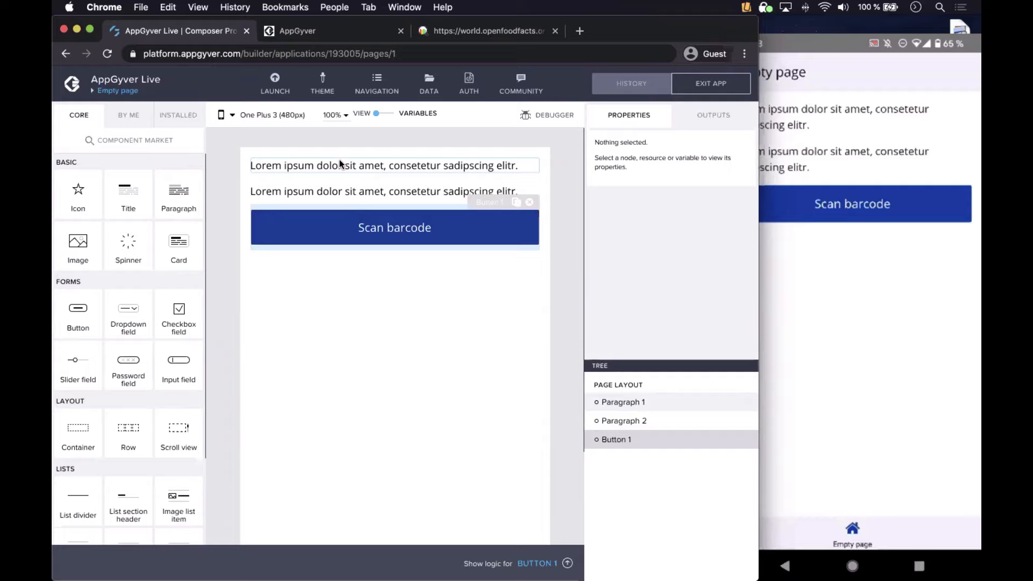
# Step: Choose the FoodFact data variable as the binding source for the first paragraph's content
pyautogui.click(340, 165)
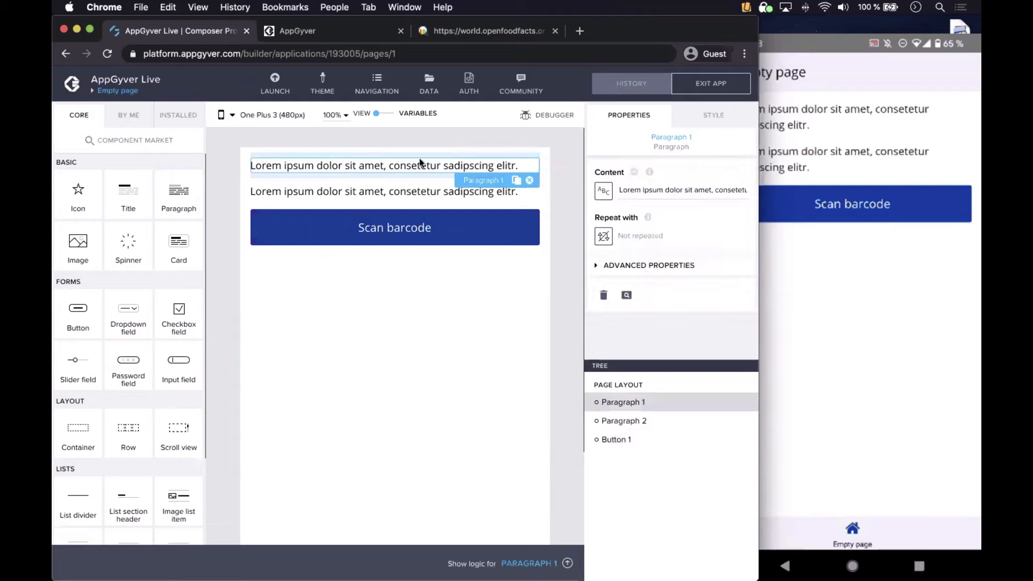
pyautogui.click(603, 199)
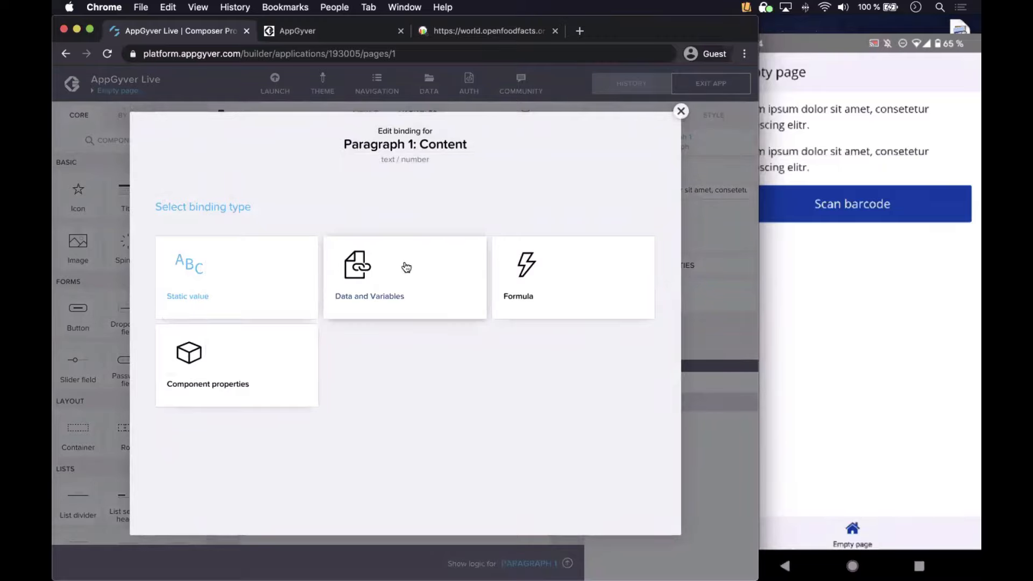
pyautogui.click(395, 283)
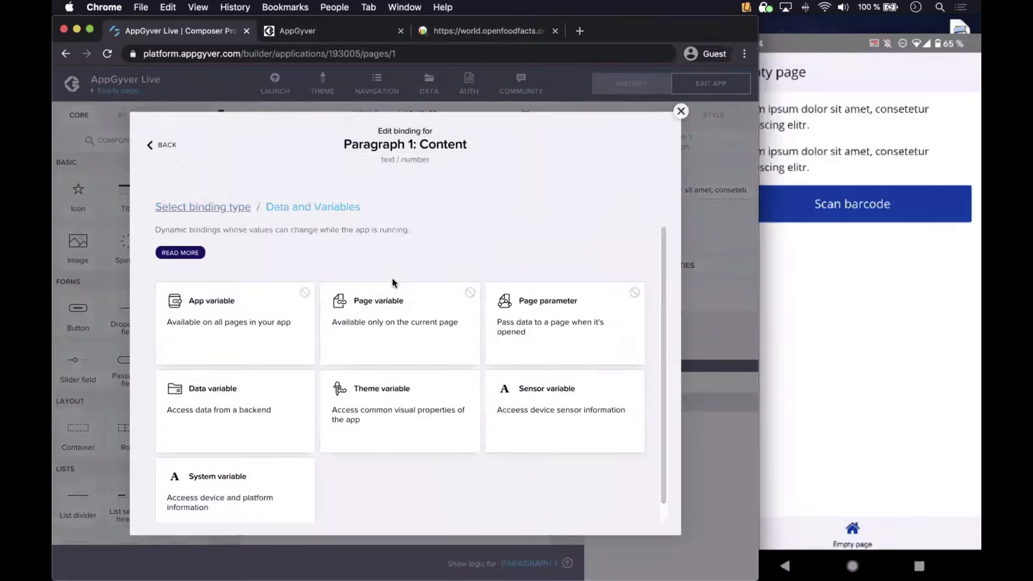
pyautogui.click(216, 396)
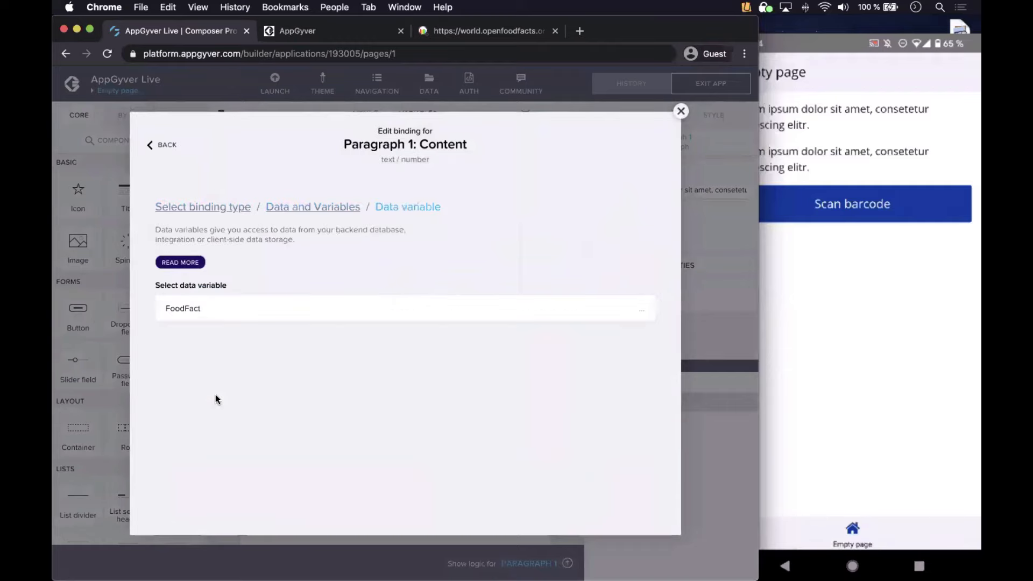
pyautogui.click(267, 313)
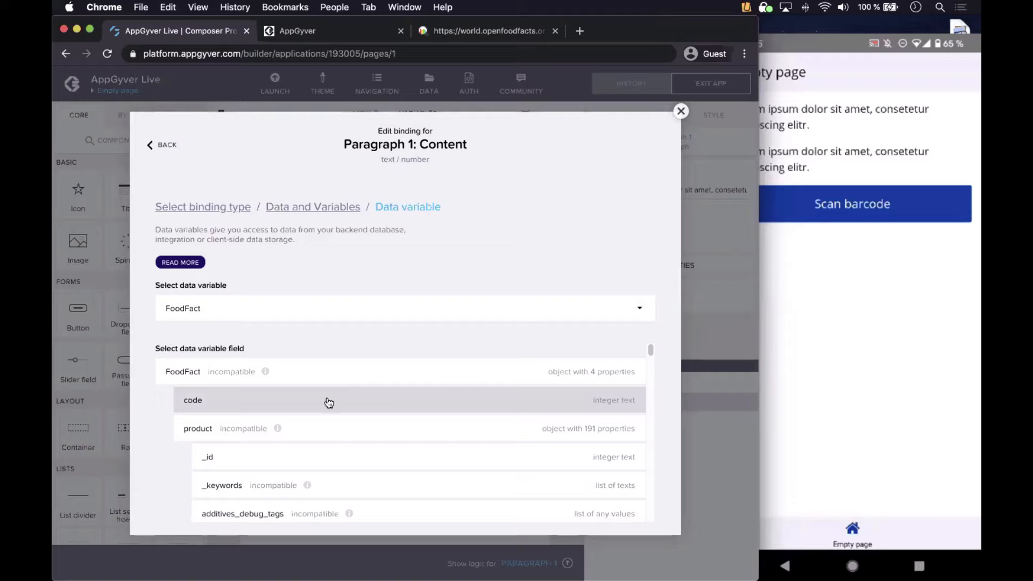
# Step: Bind the first paragraph's content to the FoodFact.product.product_name field and save the binding
pyautogui.scroll(-5, 338, 401)
pyautogui.scroll(-15, 329, 403)
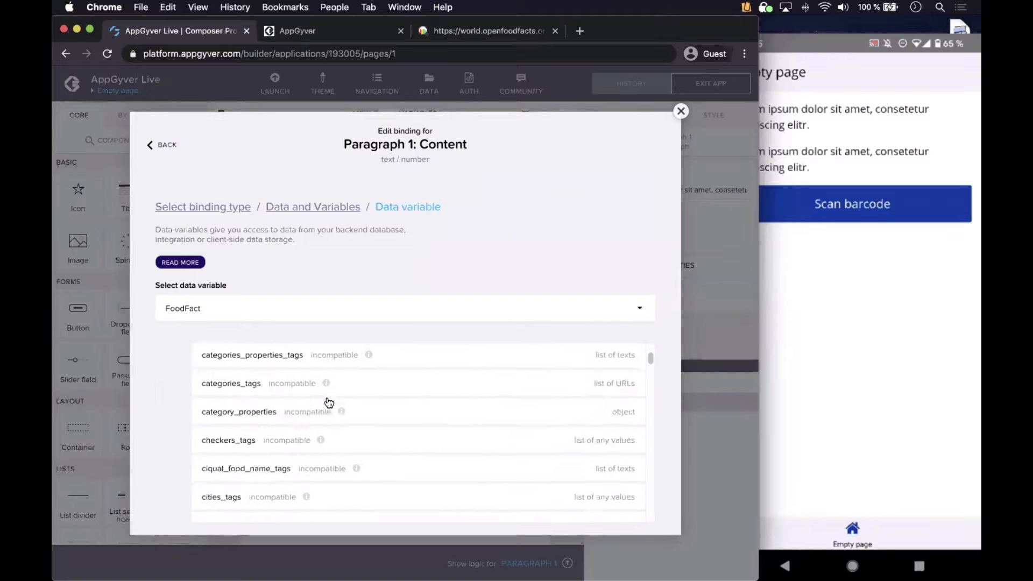
pyautogui.scroll(-15, 329, 403)
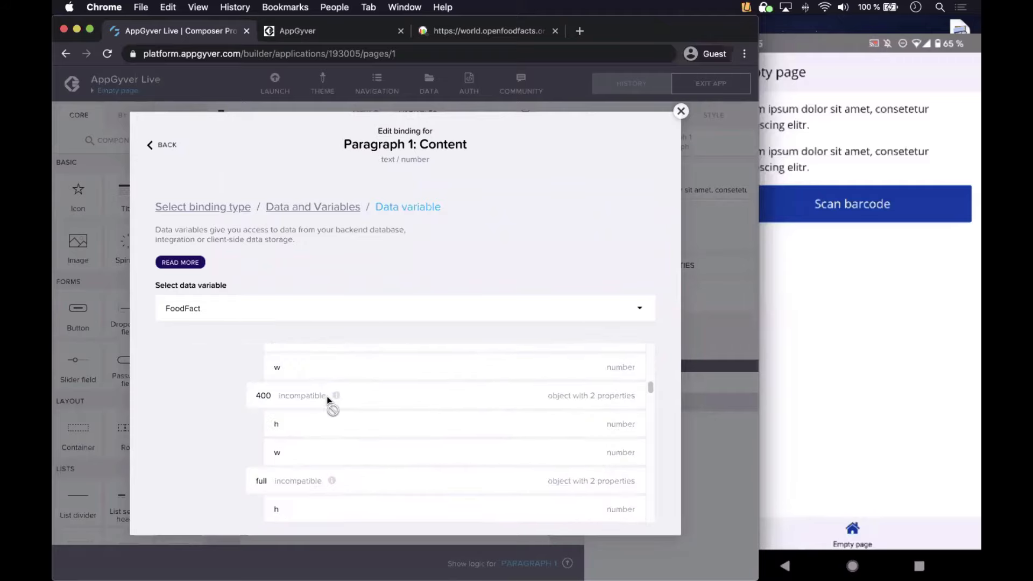
pyautogui.scroll(-5, 328, 403)
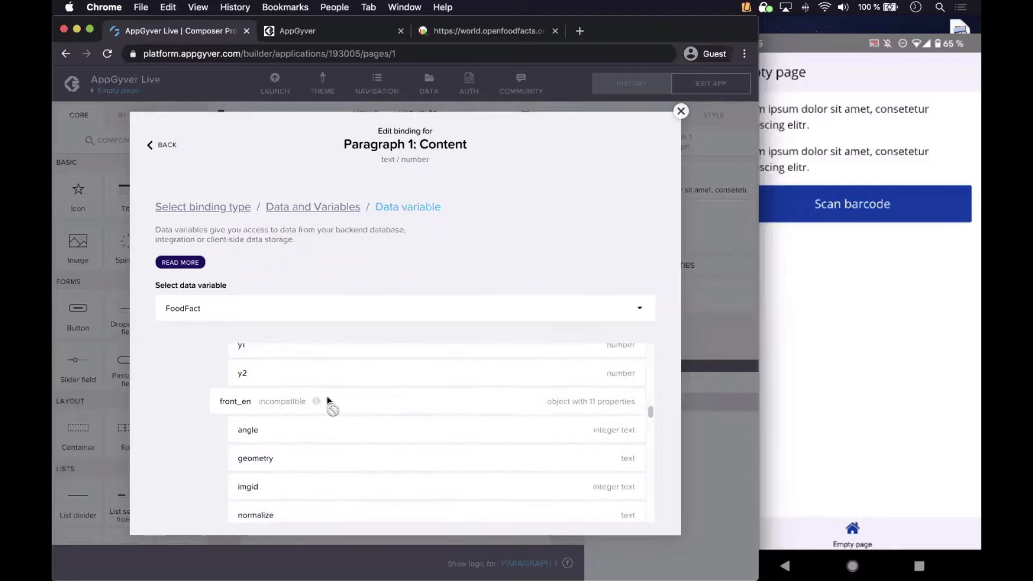
pyautogui.moveTo(330, 441)
pyautogui.scroll(5, 327, 438)
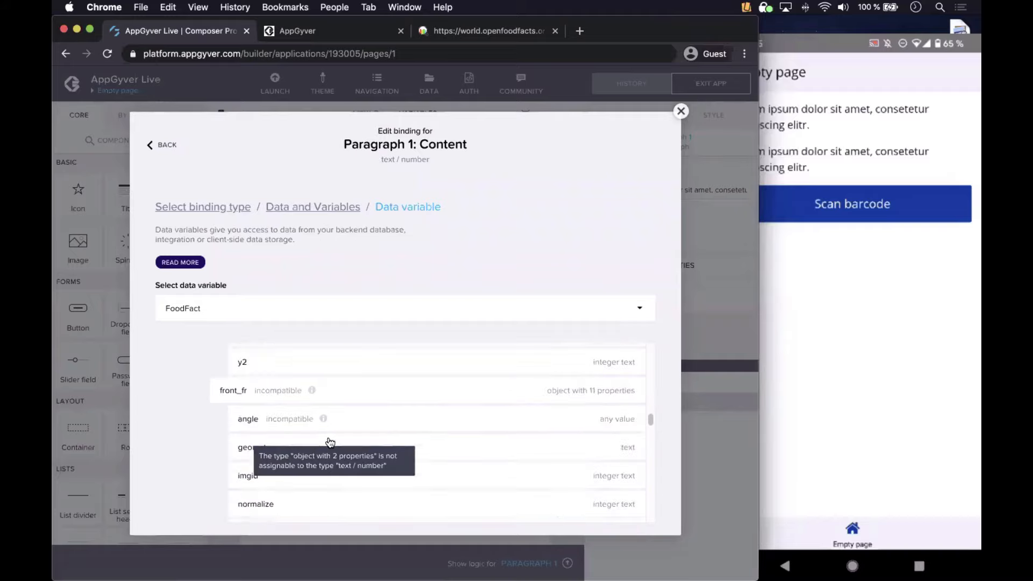
pyautogui.scroll(-2, 327, 439)
pyautogui.scroll(-10, 244, 454)
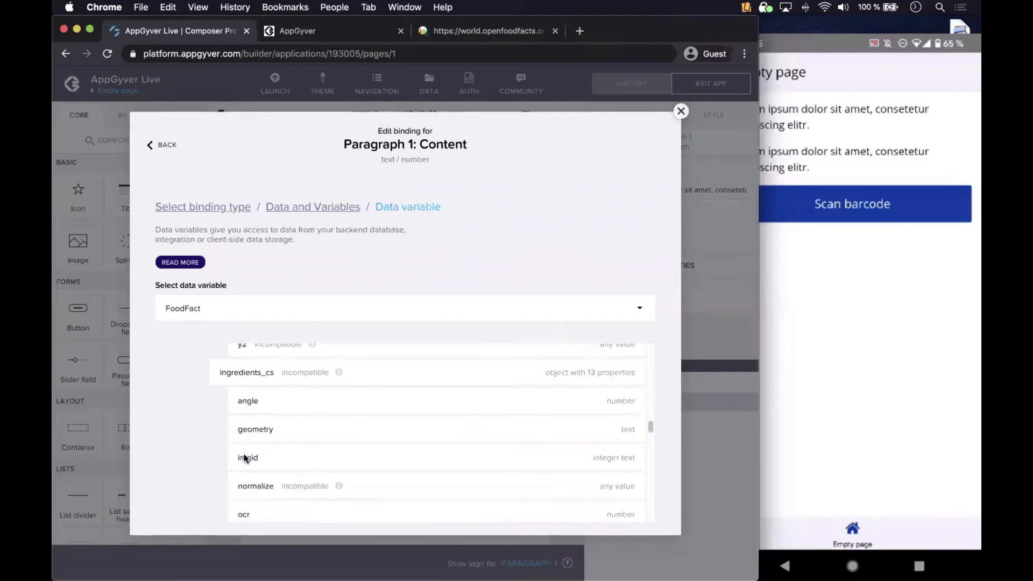
pyautogui.scroll(-10, 210, 455)
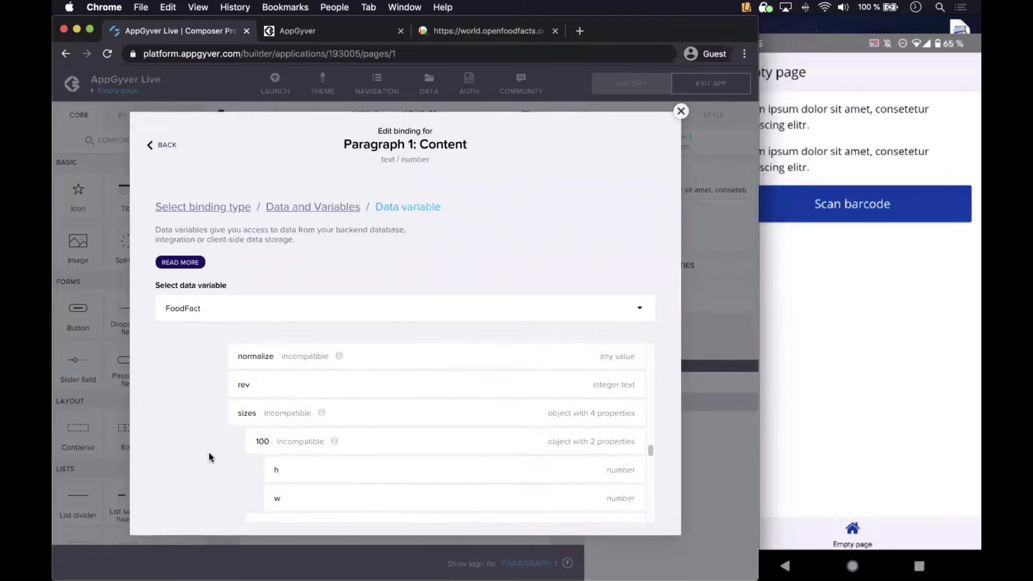
pyautogui.scroll(-10, 209, 453)
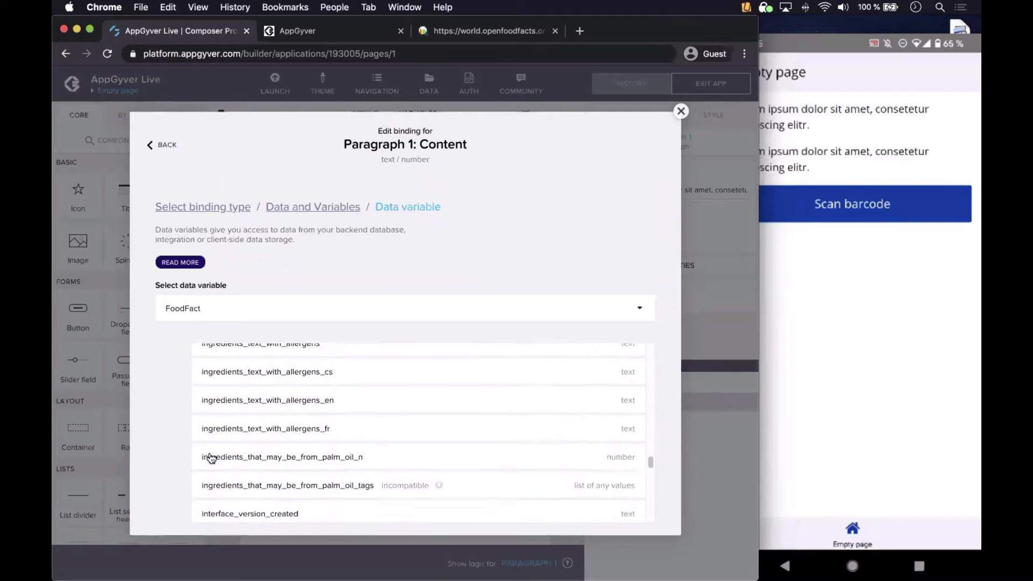
pyautogui.scroll(-10, 209, 454)
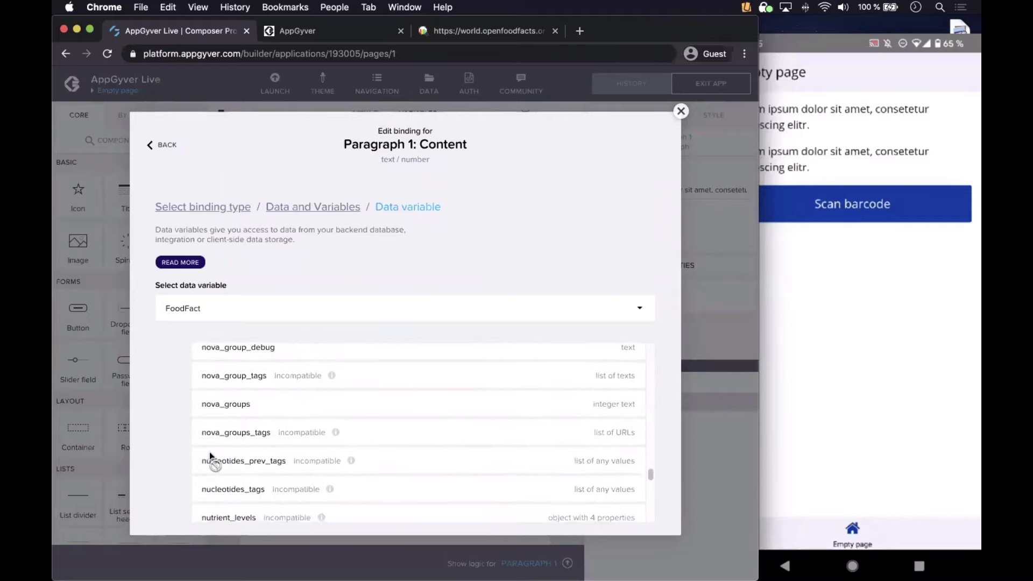
pyautogui.scroll(-10, 210, 454)
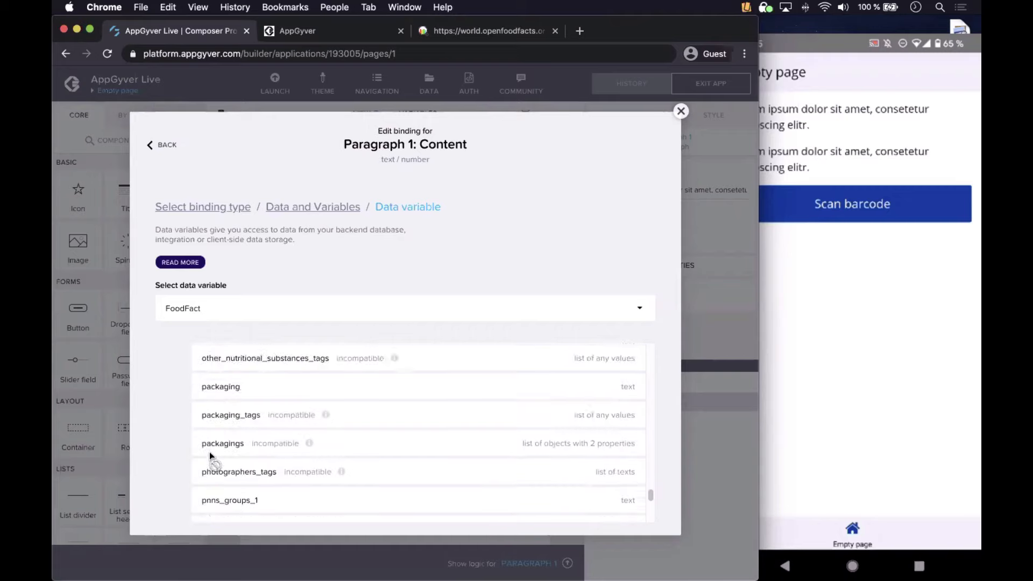
pyautogui.scroll(2, 210, 452)
pyautogui.scroll(-5, 210, 453)
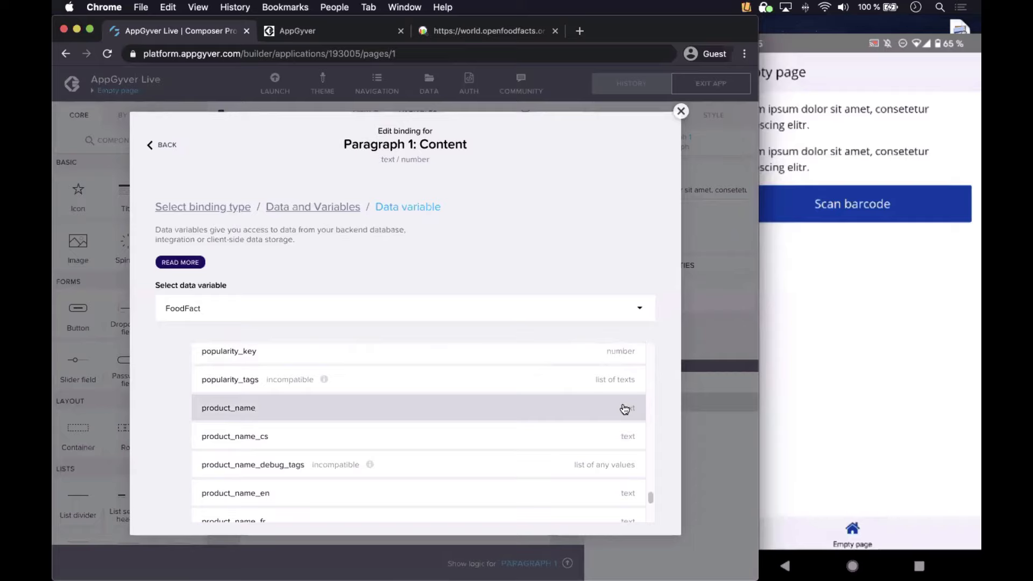
pyautogui.click(345, 412)
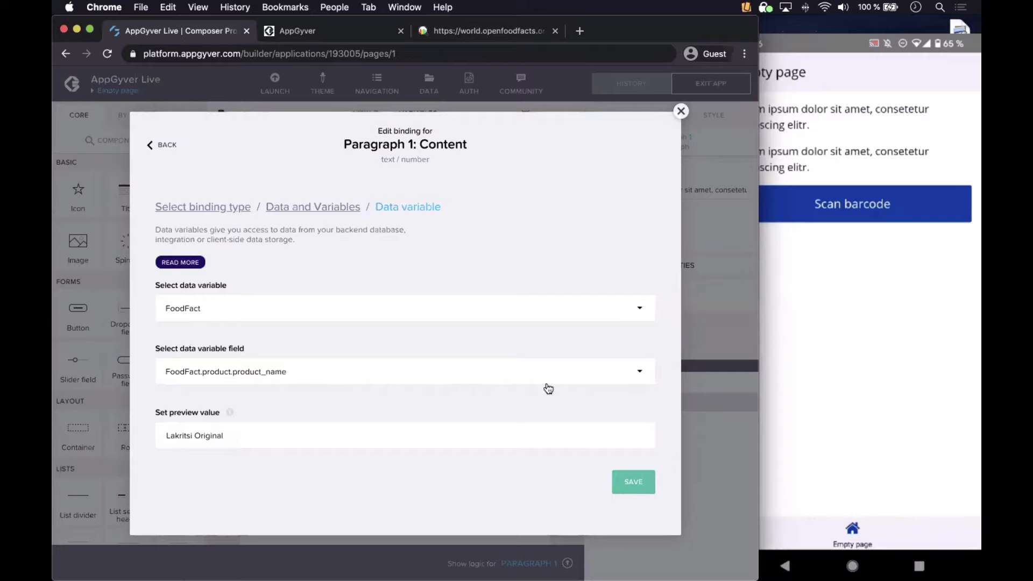
pyautogui.click(635, 482)
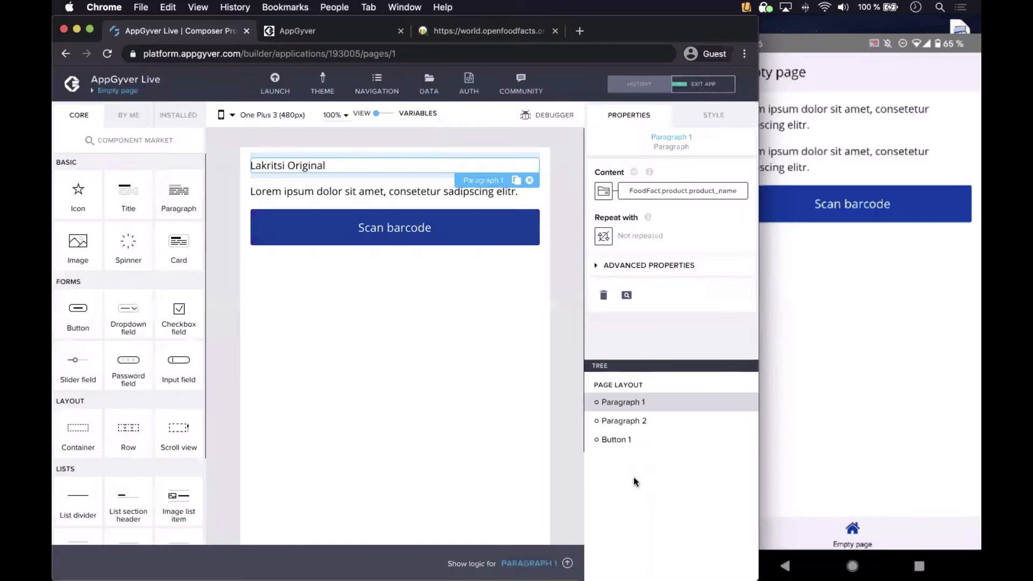
# Step: Save the application and switch to the mirrored phone preview in Reflector 3
pyautogui.click(708, 81)
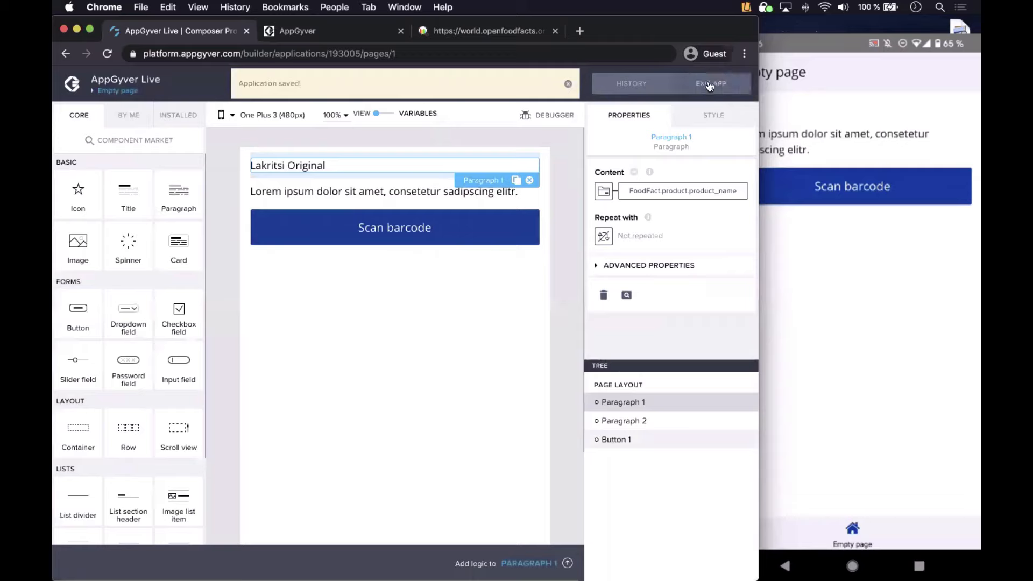
pyautogui.click(824, 59)
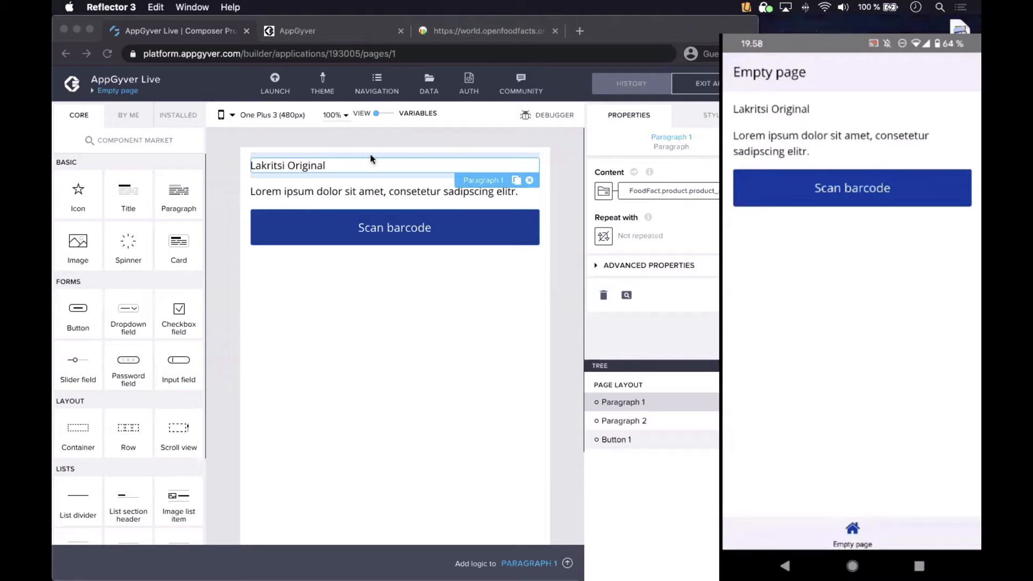
# Step: Choose the FoodFact data variable as the binding source for the second paragraph's content
pyautogui.click(318, 189)
pyautogui.click(328, 189)
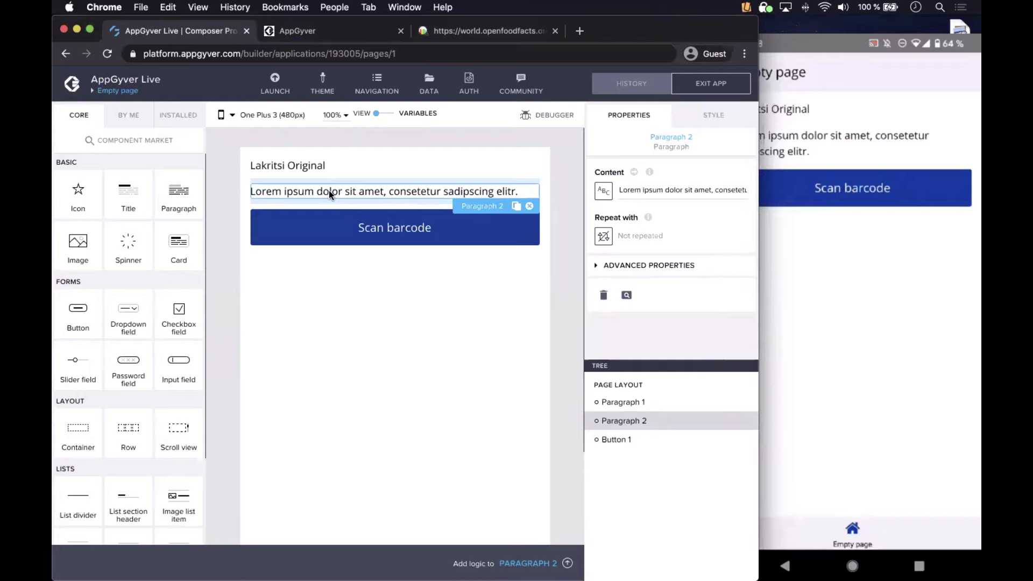
pyautogui.click(603, 192)
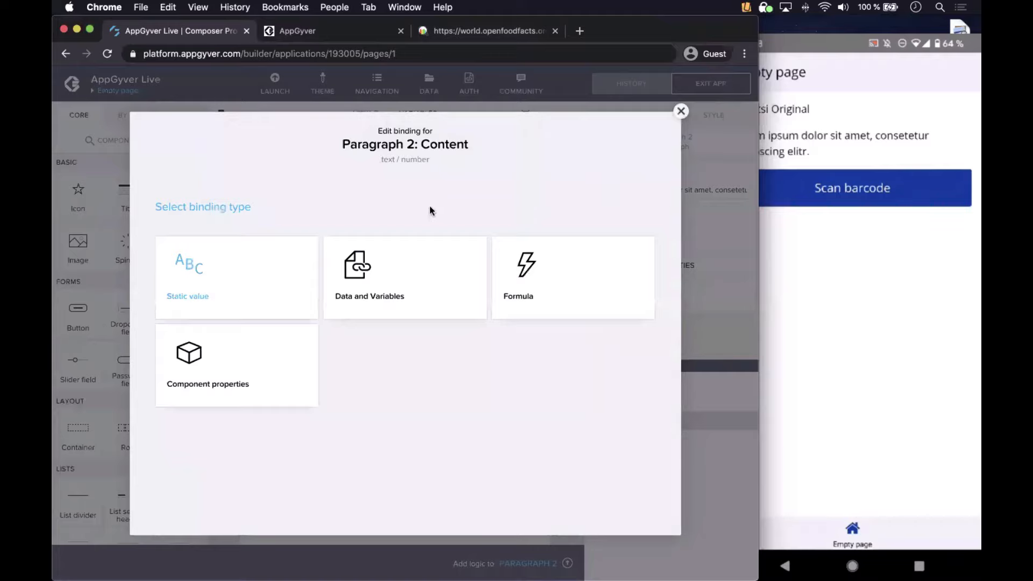
pyautogui.click(365, 276)
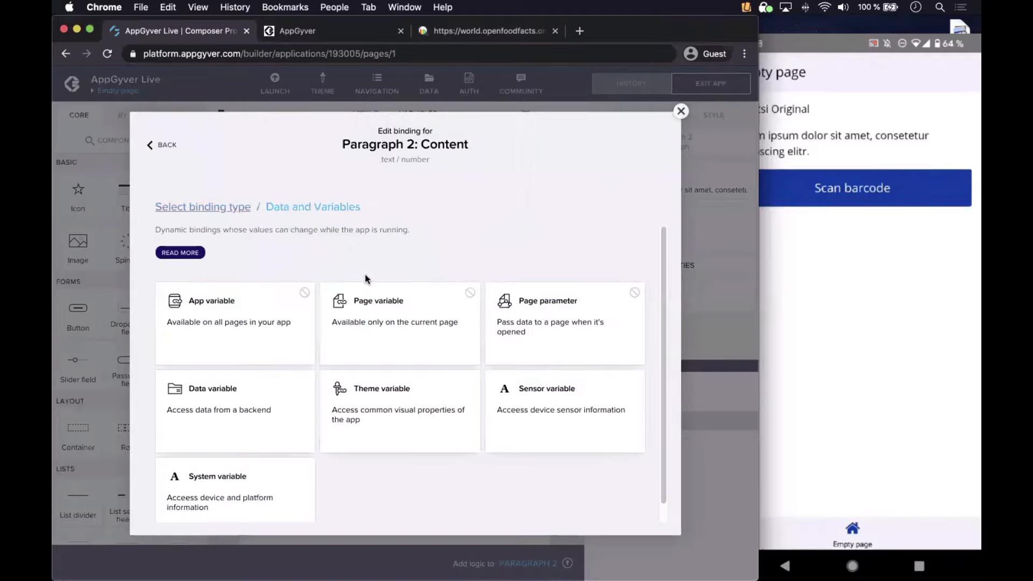
pyautogui.click(242, 404)
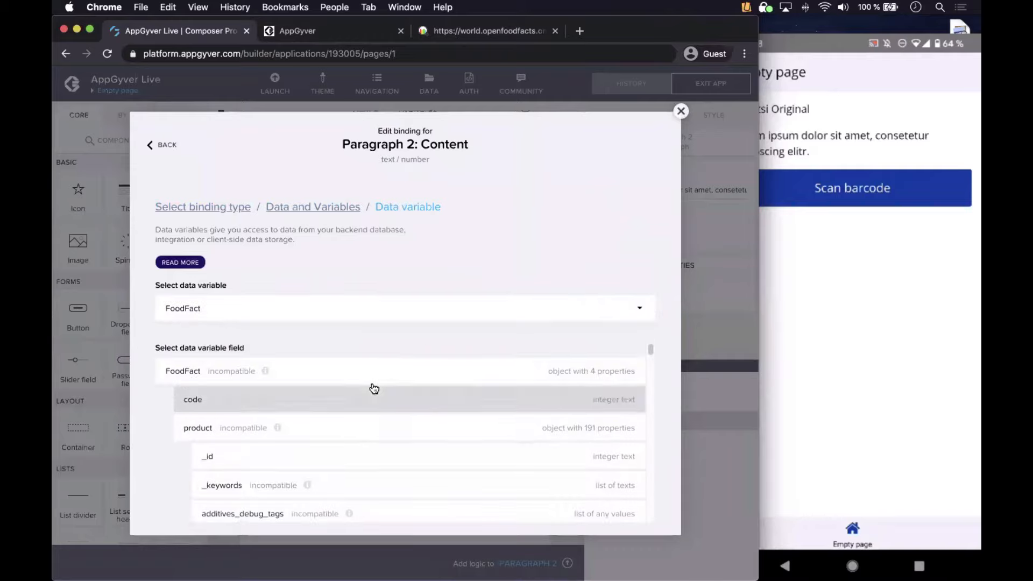
# Step: Bind the second paragraph's content to the FoodFact.product.nutriments.energy-kcal_100g field and save the binding
pyautogui.scroll(-5, 374, 388)
pyautogui.scroll(-2, 371, 386)
pyautogui.scroll(-10, 373, 421)
pyautogui.moveTo(650, 355); pyautogui.dragTo(645, 475)
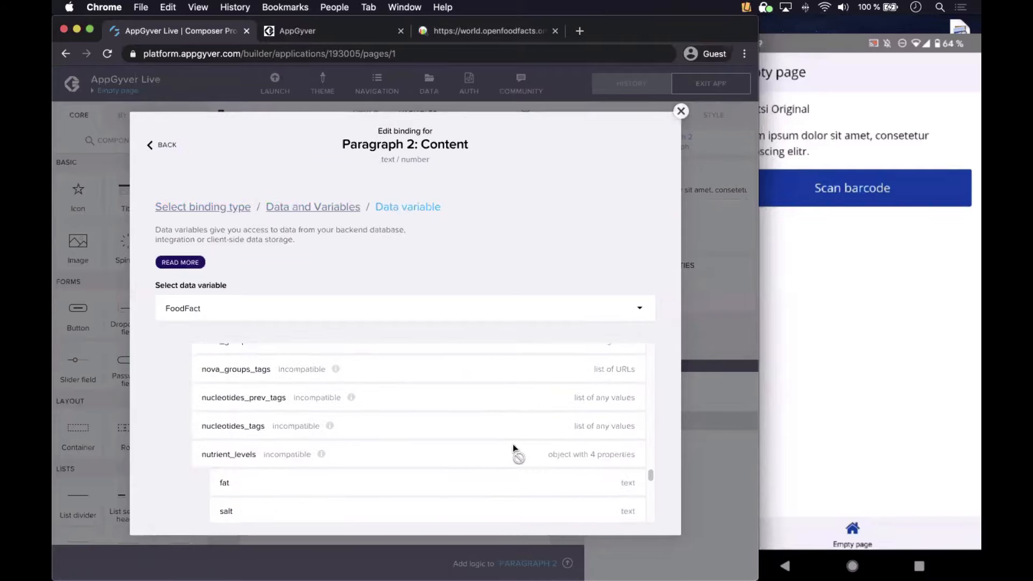
pyautogui.scroll(-5, 512, 444)
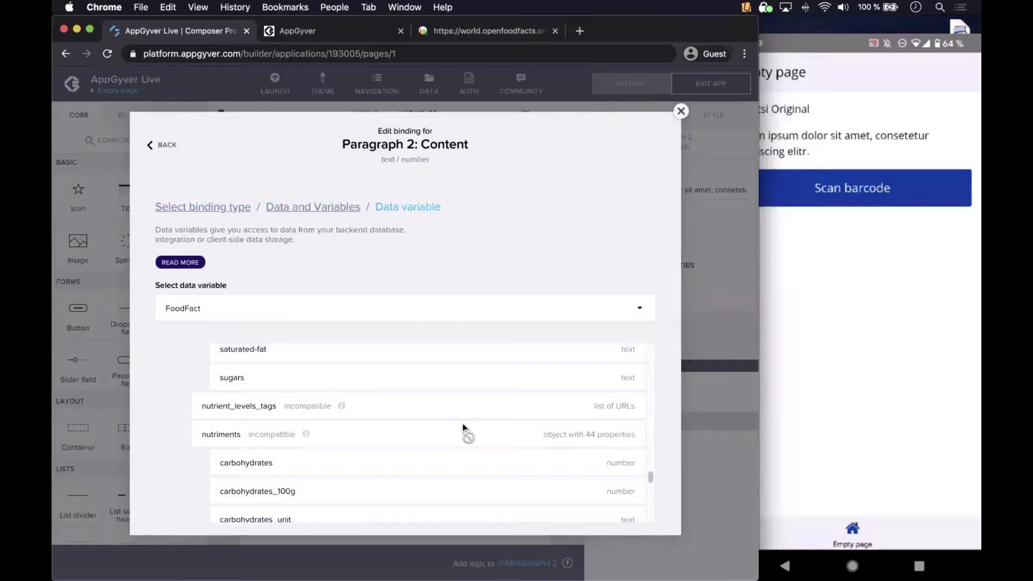
pyautogui.scroll(-2, 463, 428)
pyautogui.scroll(-1, 386, 408)
pyautogui.scroll(-2, 386, 407)
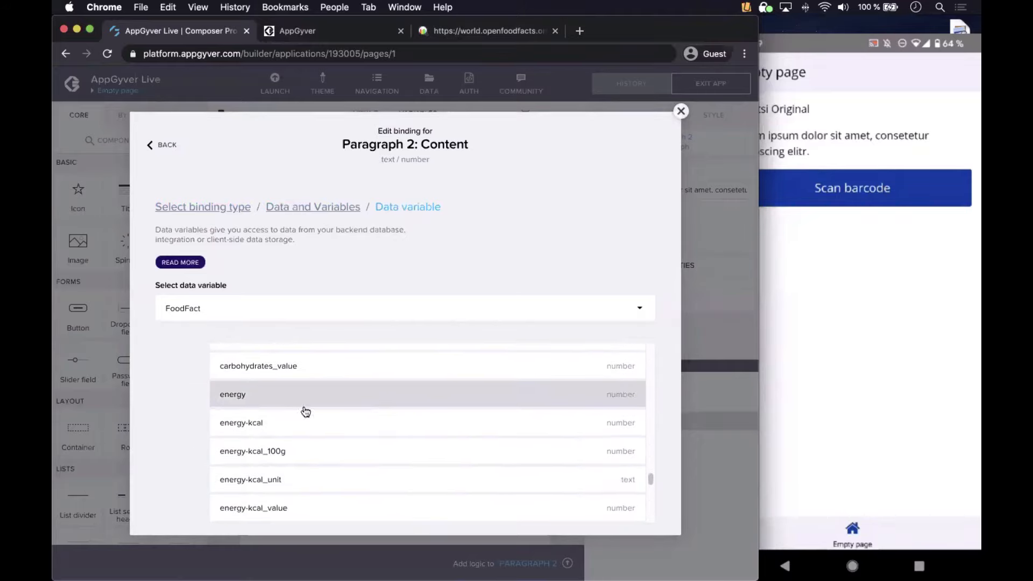
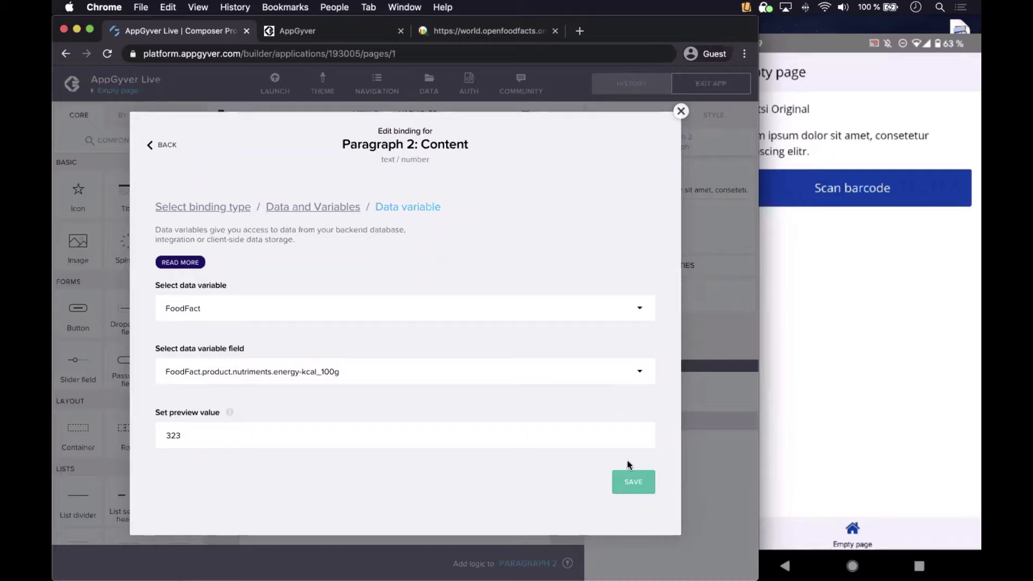
pyautogui.click(634, 487)
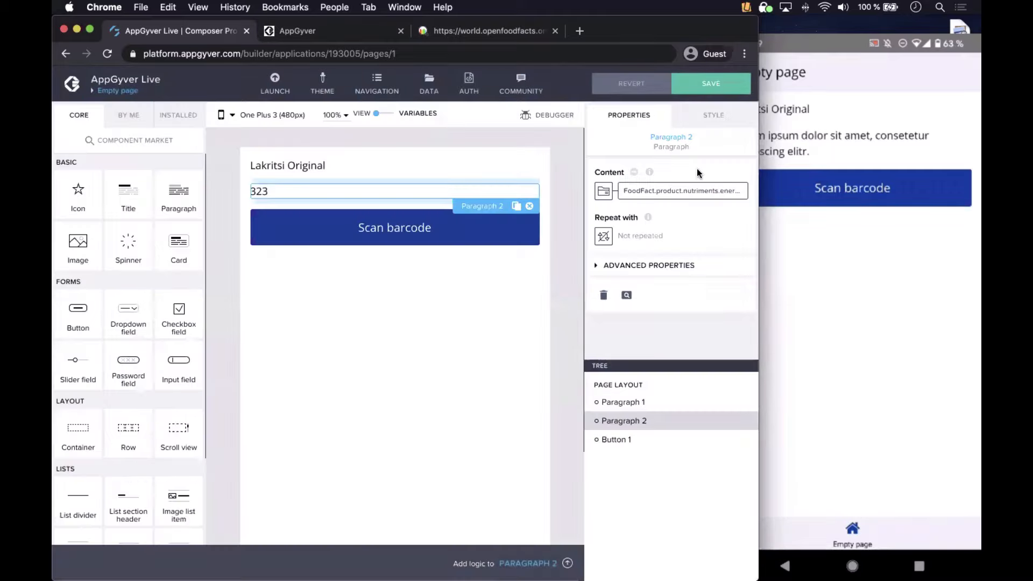
# Step: Save the application, check both paragraphs in the Reflector 3 phone preview, and return to the page editor in Chrome
pyautogui.click(710, 85)
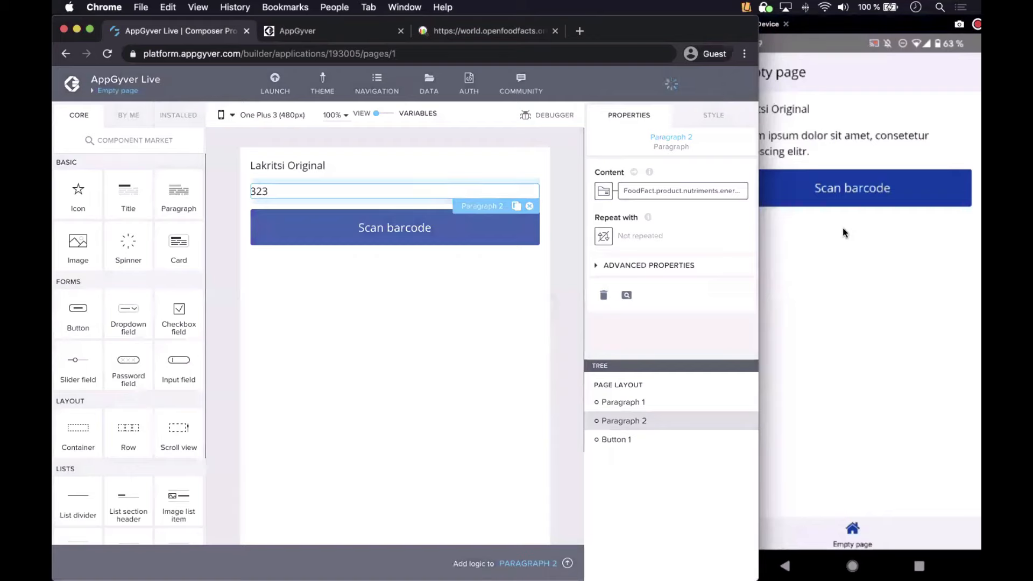
pyautogui.click(839, 237)
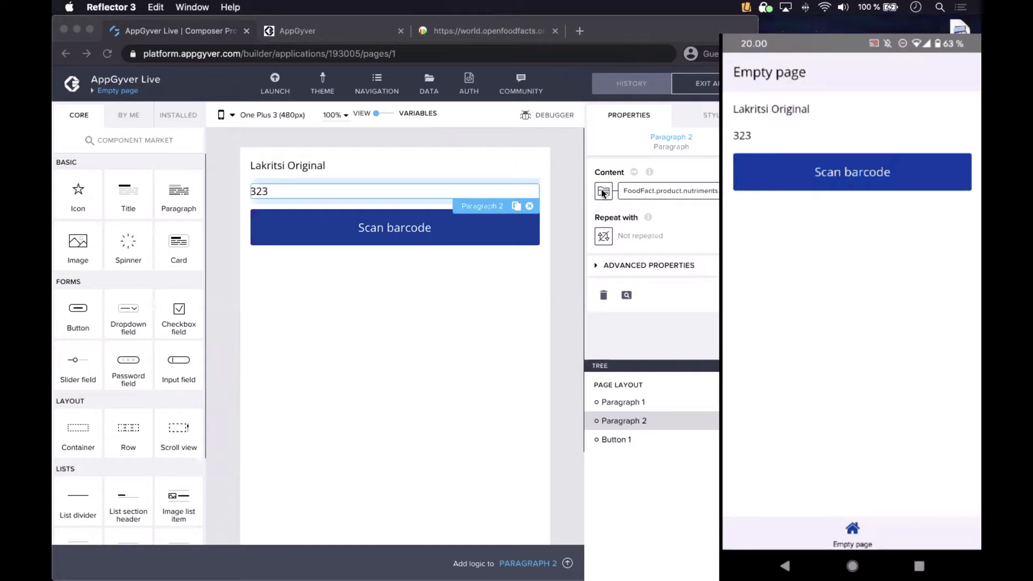
pyautogui.click(573, 215)
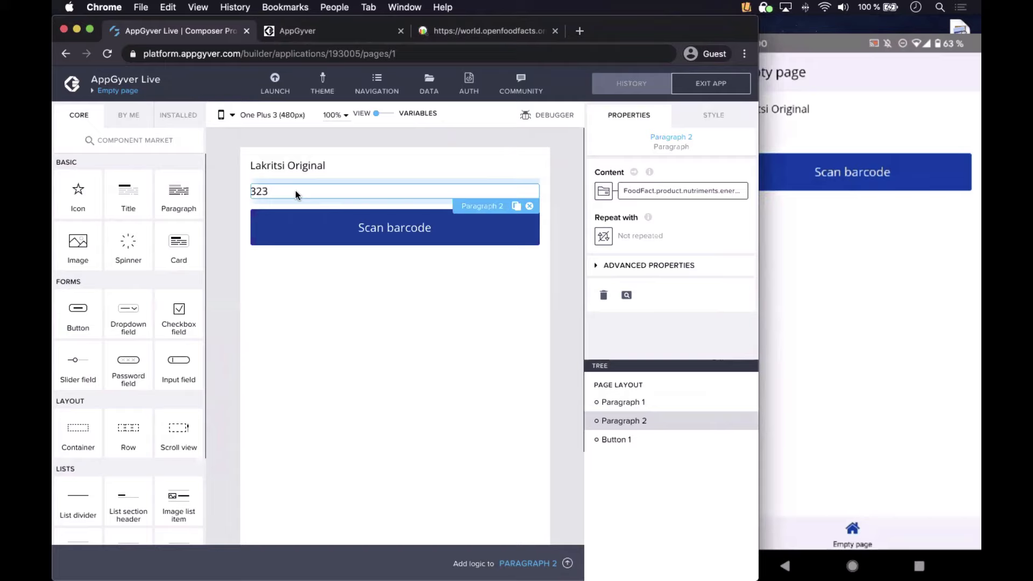
pyautogui.click(796, 144)
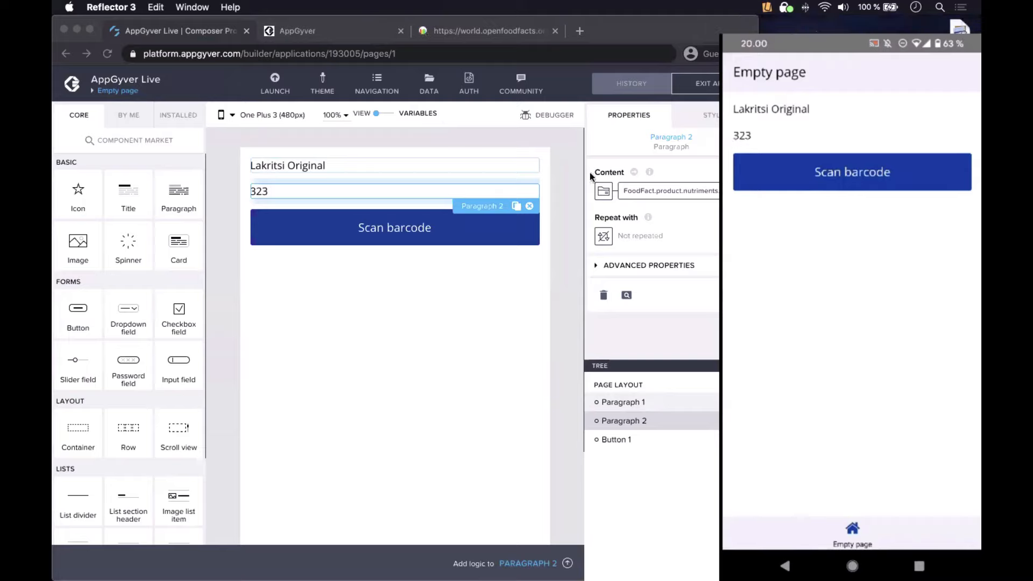
pyautogui.click(571, 230)
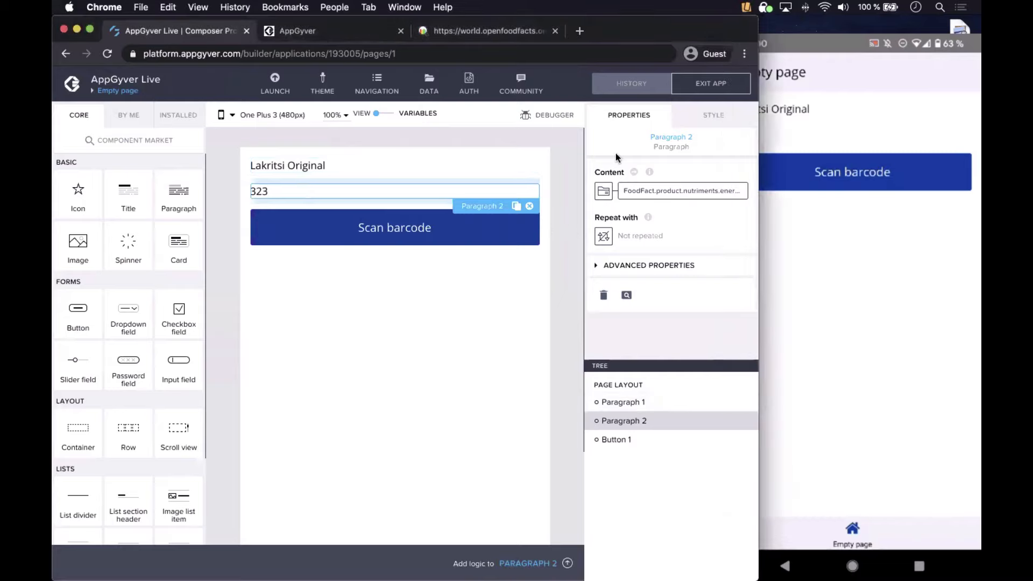
# Step: Switch the second paragraph's content binding to a formula and open that formula for editing
pyautogui.click(603, 191)
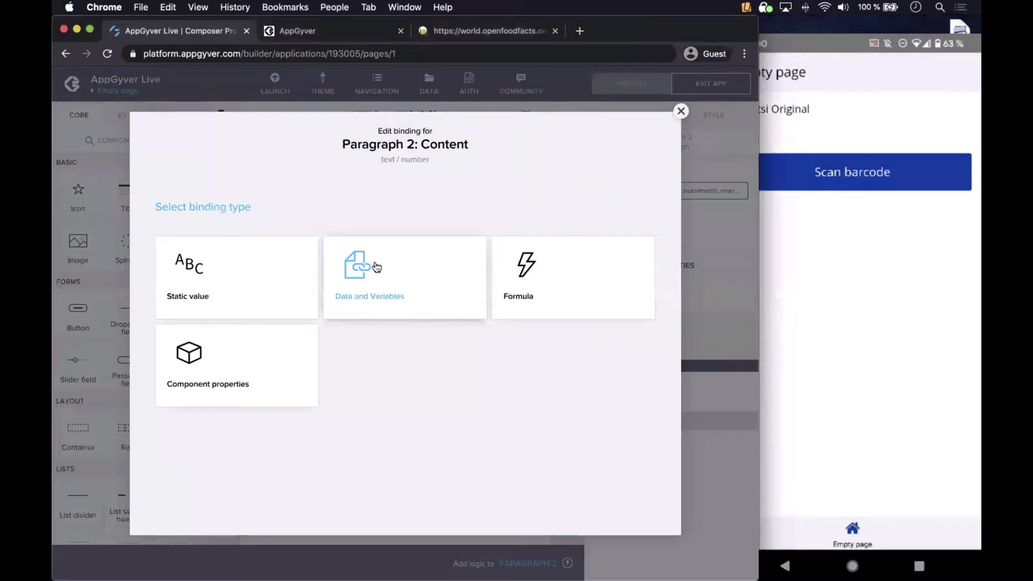
pyautogui.click(538, 264)
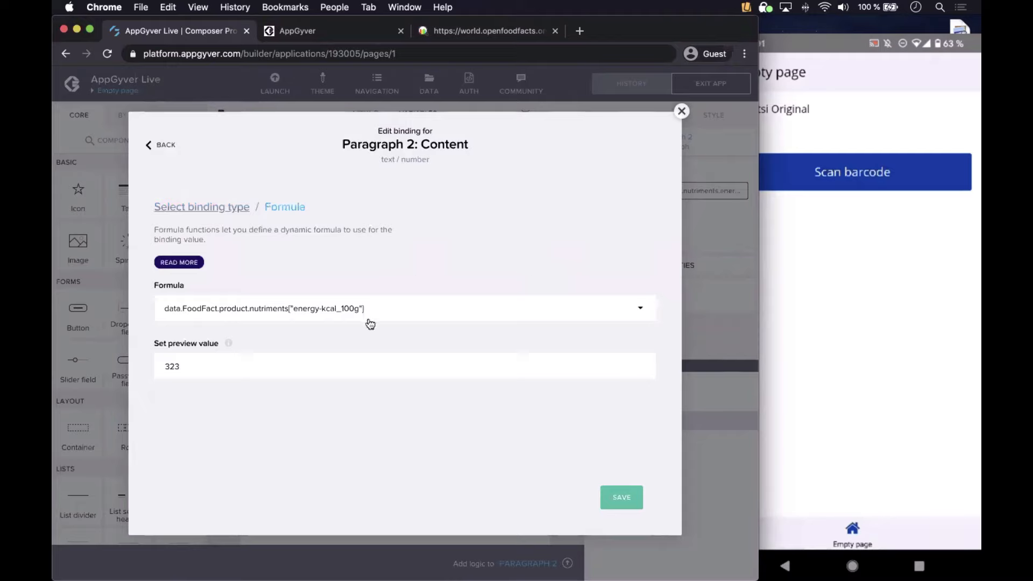
pyautogui.click(225, 310)
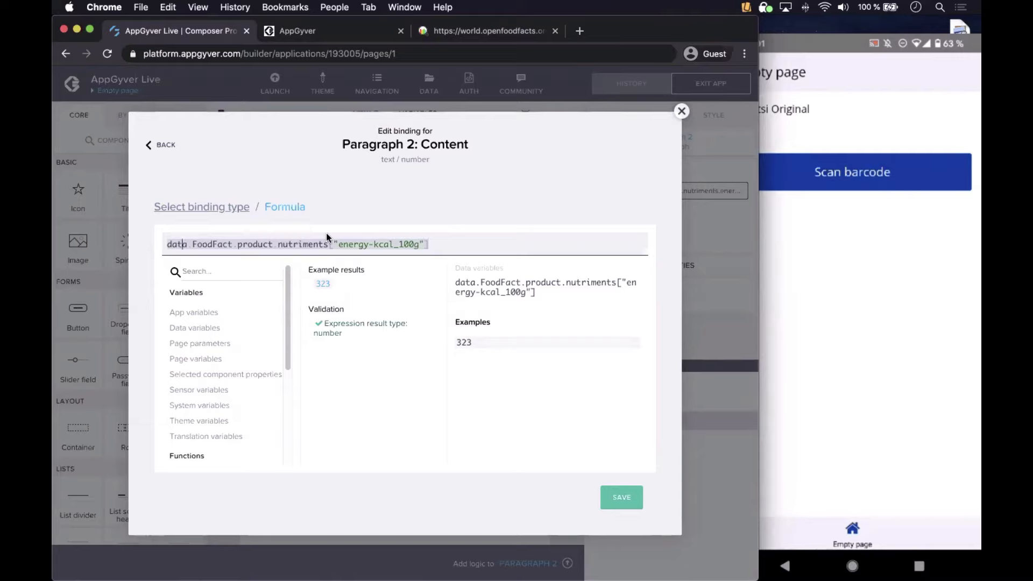
# Step: Remove the ["energy-kcal_100g"] key from the formula, leaving data.FoodFact.product.nutriments
pyautogui.click(213, 265)
pyautogui.click(452, 244)
pyautogui.click(247, 246)
pyautogui.click(456, 244)
pyautogui.press('BackSpace')
pyautogui.press('BackSpace')
pyautogui.press('BackSpace')
pyautogui.press('BackSpace')
pyautogui.press('BackSpace')
pyautogui.press('BackSpace')
pyautogui.press('BackSpace')
pyautogui.press('BackSpace')
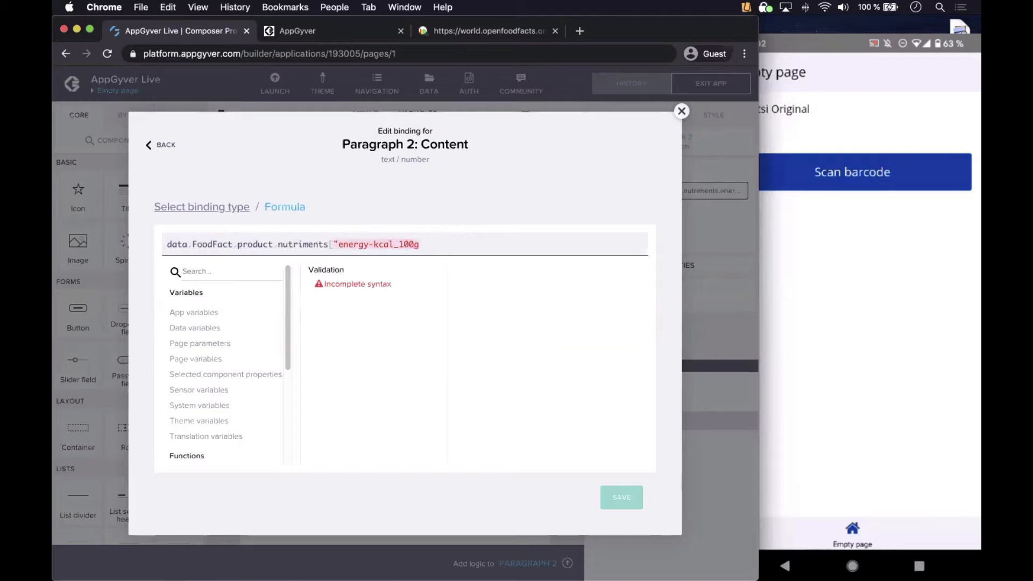
pyautogui.press('BackSpace')
pyautogui.press('BackSpace')
pyautogui.press('BackSpace')
pyautogui.press('BackSpace')
pyautogui.press('BackSpace')
pyautogui.press('BackSpace')
pyautogui.press('BackSpace')
pyautogui.press('BackSpace')
pyautogui.press('BackSpace')
pyautogui.press('BackSpace')
pyautogui.press('BackSpace')
pyautogui.press('BackSpace')
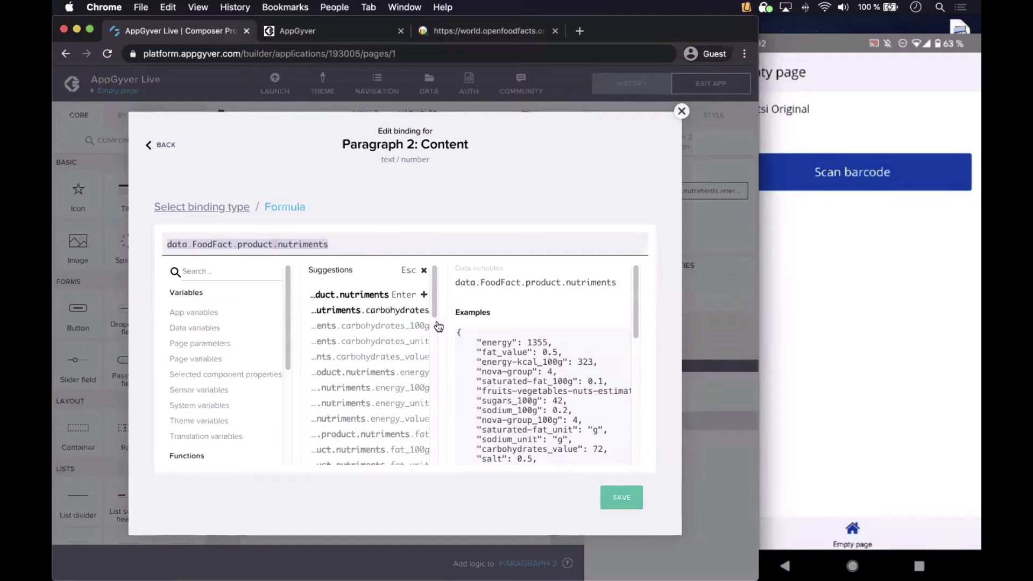
# Step: Examine the example data of the nutriments object for the available nutrient and energy fields
pyautogui.scroll(-2, 567, 322)
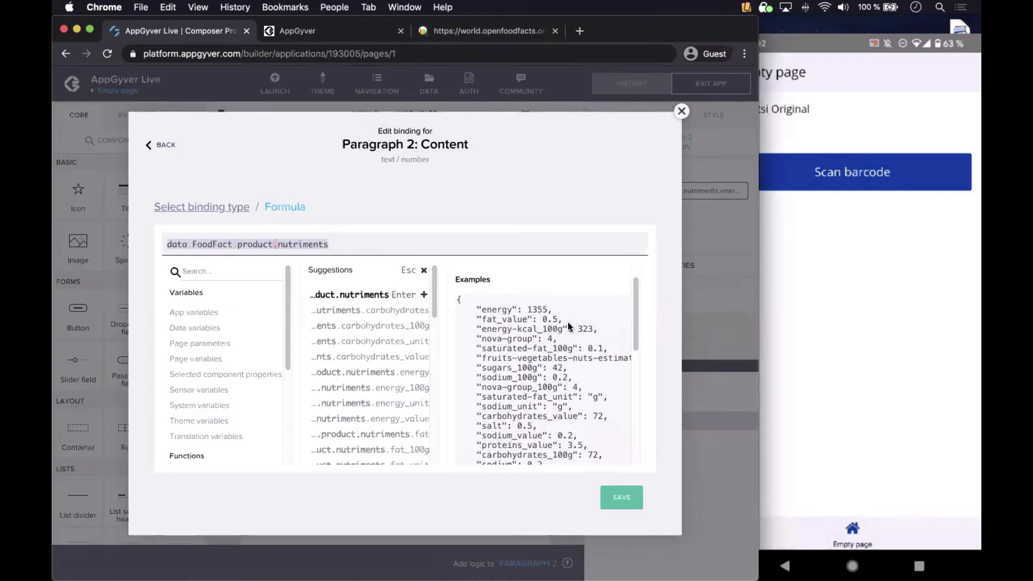
pyautogui.scroll(2, 568, 322)
pyautogui.scroll(-3, 567, 322)
pyautogui.scroll(-3, 568, 322)
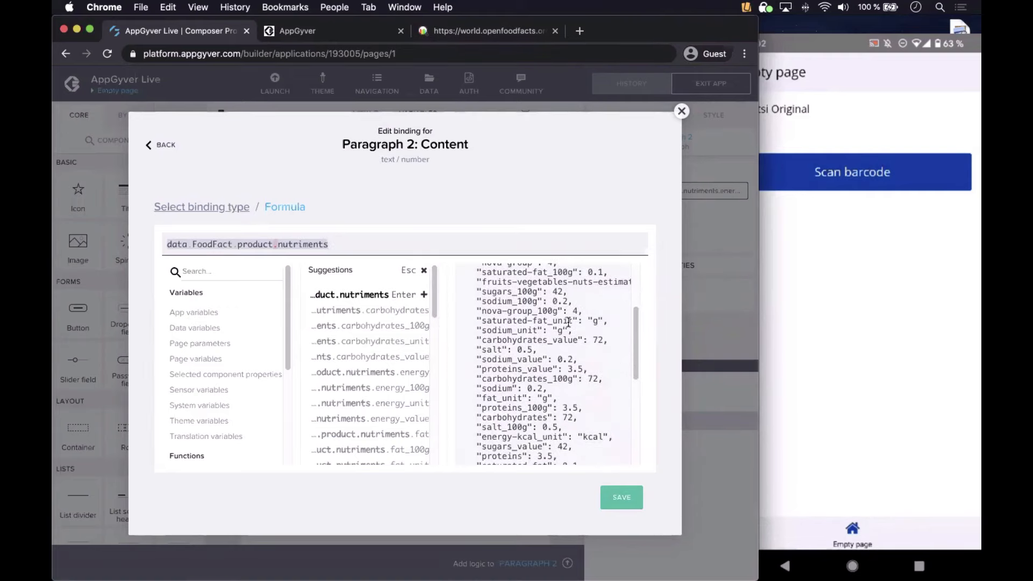
pyautogui.scroll(3, 568, 322)
pyautogui.scroll(2, 583, 340)
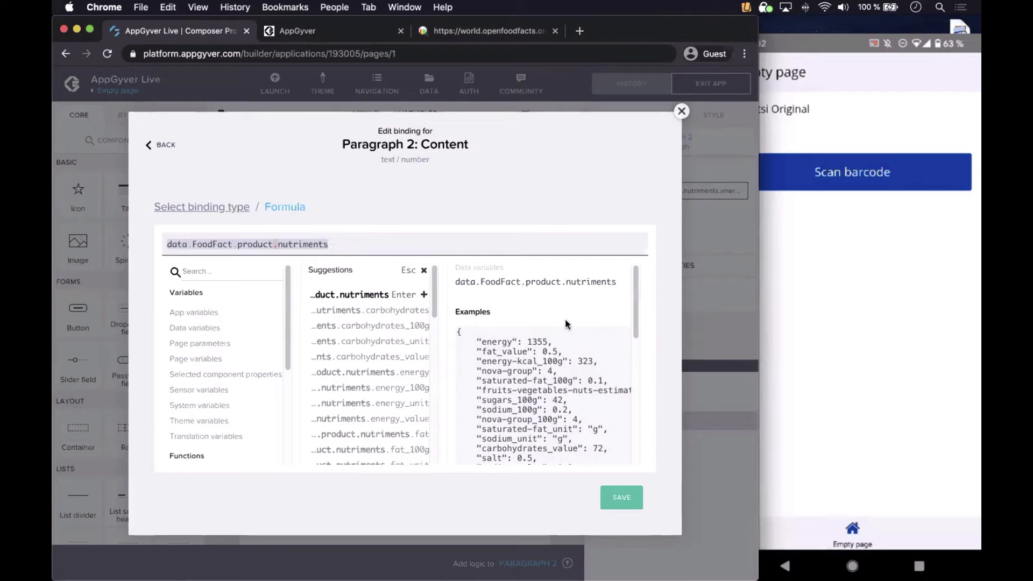
pyautogui.scroll(-5, 565, 323)
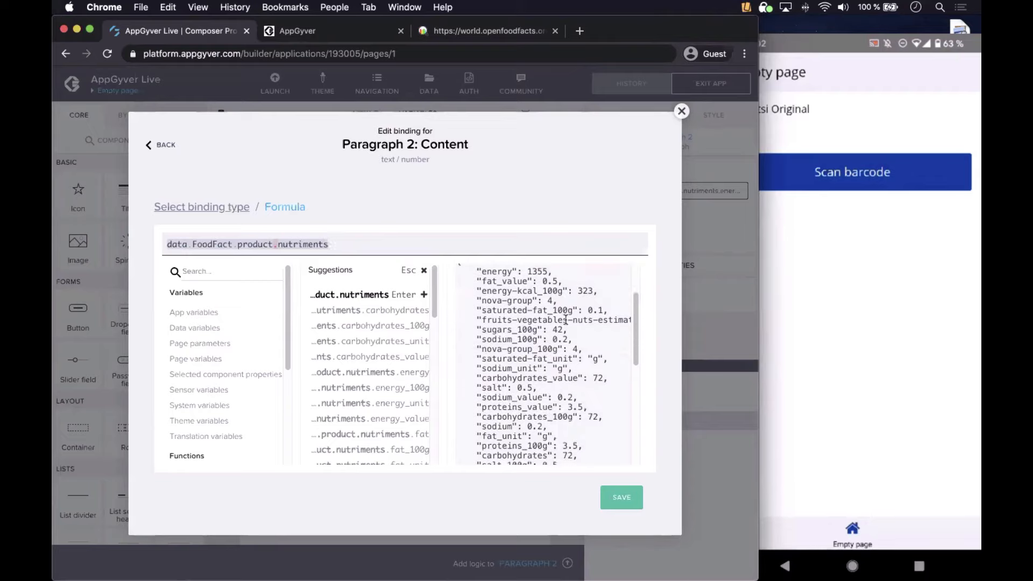
pyautogui.scroll(-5, 566, 322)
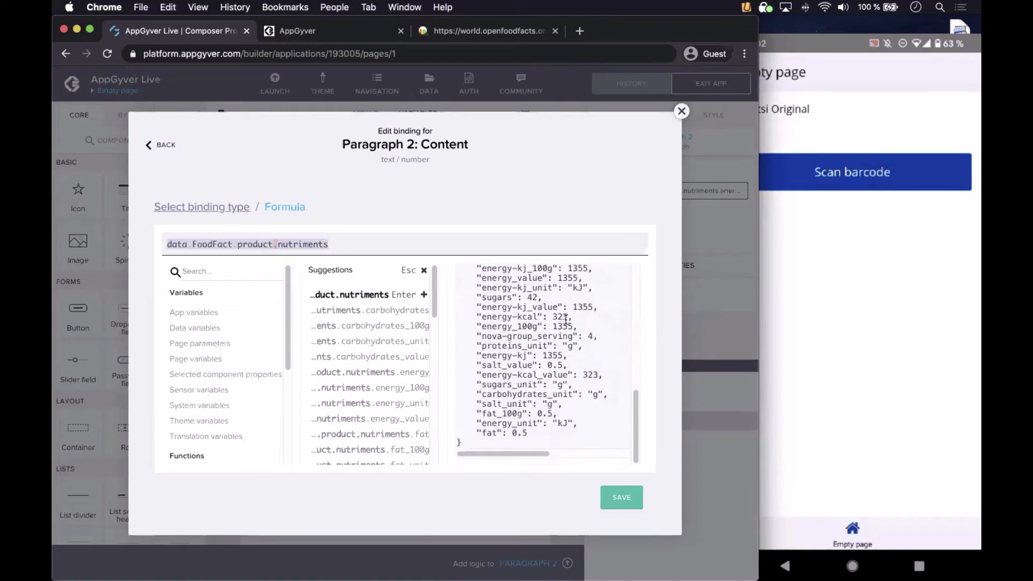
pyautogui.scroll(4, 565, 320)
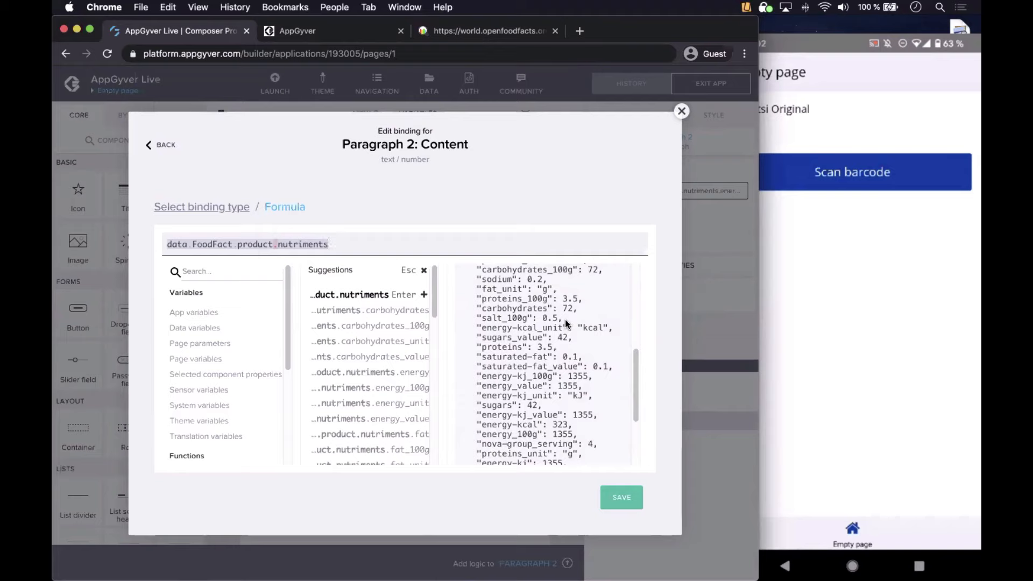
pyautogui.scroll(-4, 565, 319)
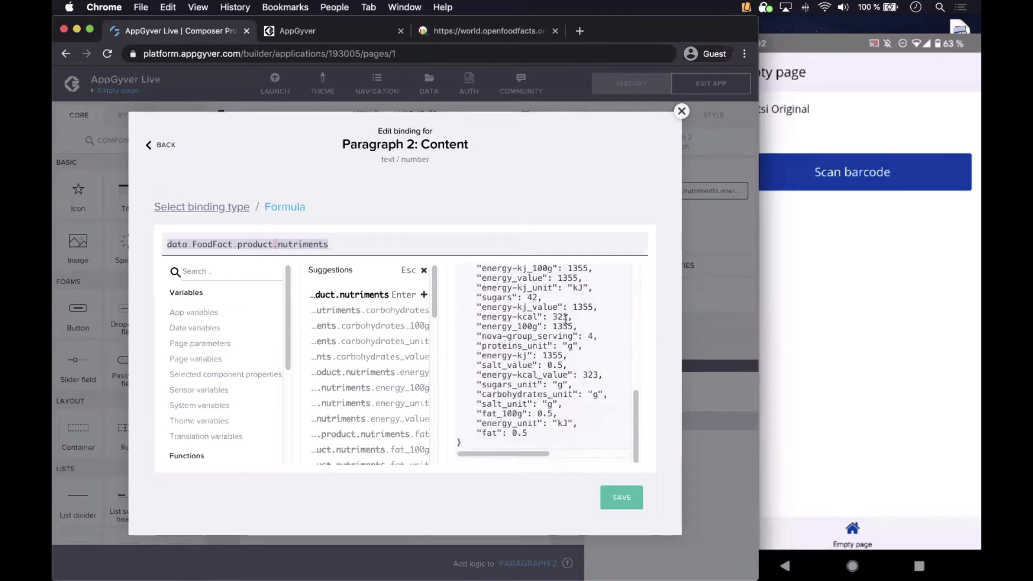
pyautogui.scroll(2, 566, 320)
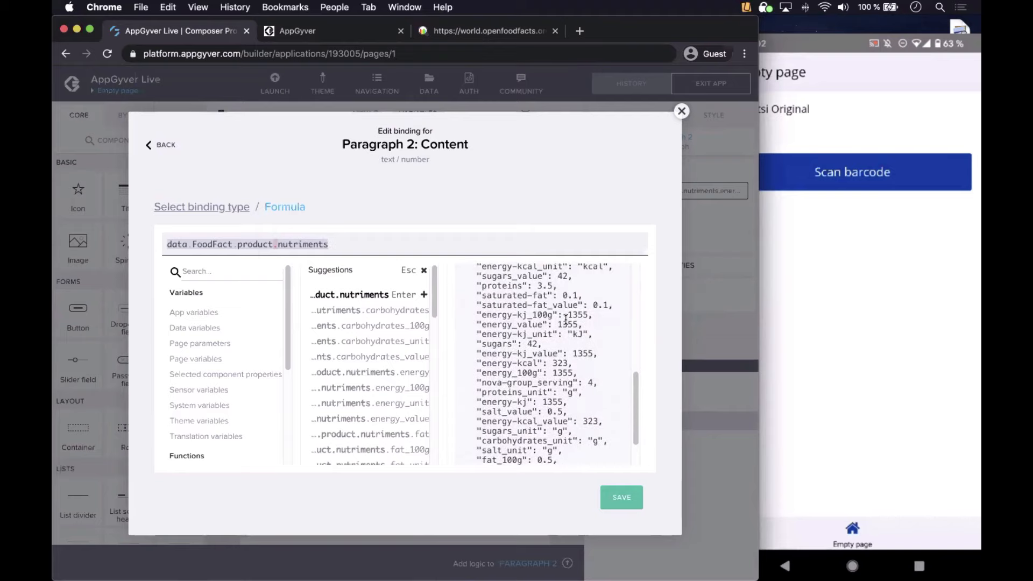
pyautogui.scroll(10, 565, 320)
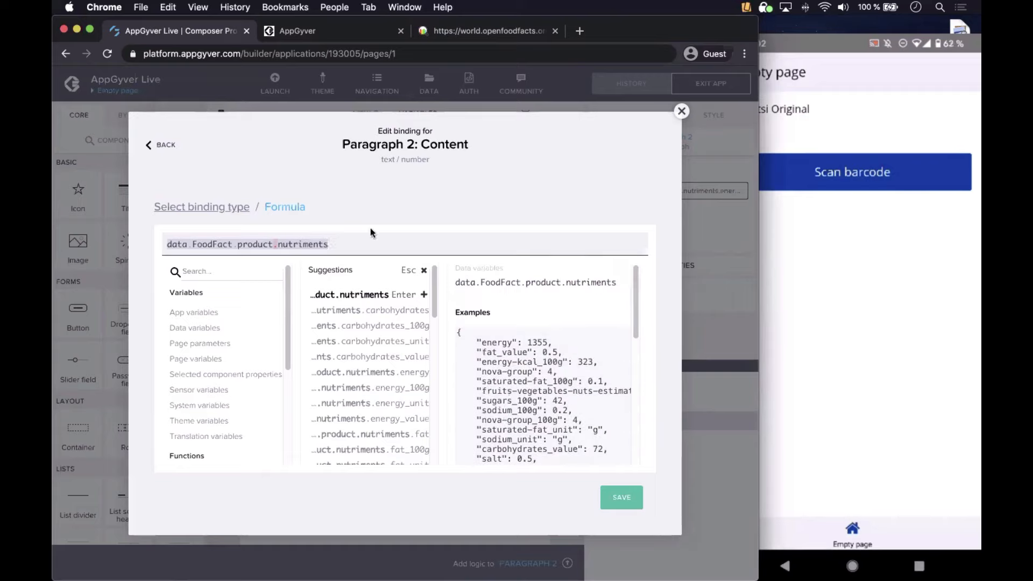
# Step: Try completing the formula as data.FoodFact.product.nutriments.energy_100g using the suggested field
pyautogui.write('.')
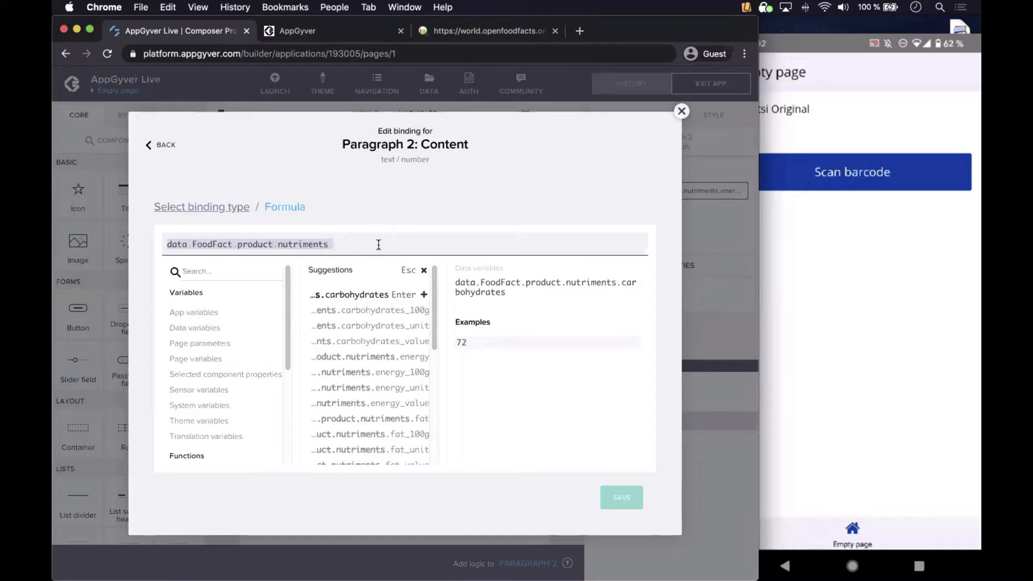
pyautogui.write('ener')
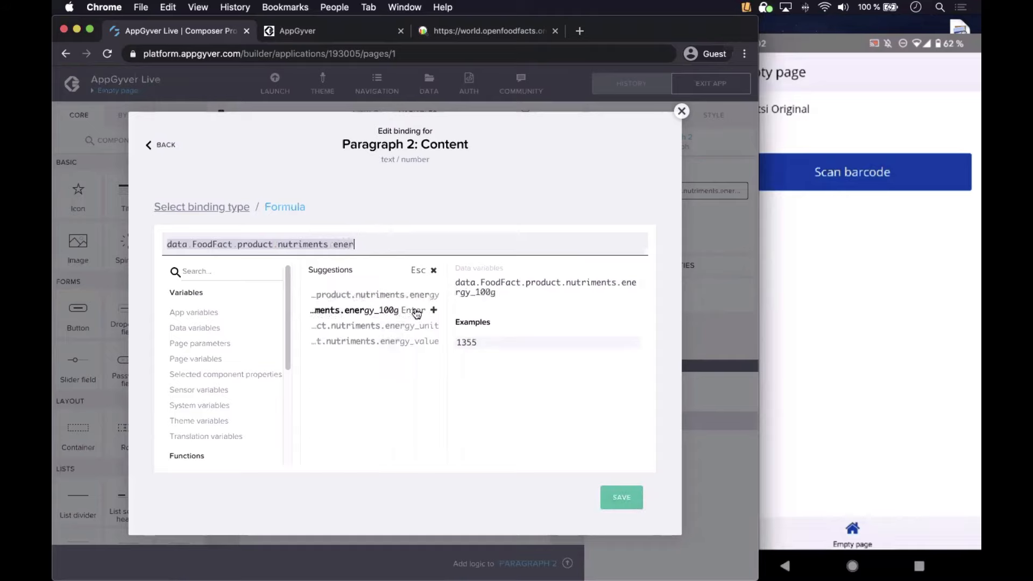
pyautogui.click(416, 312)
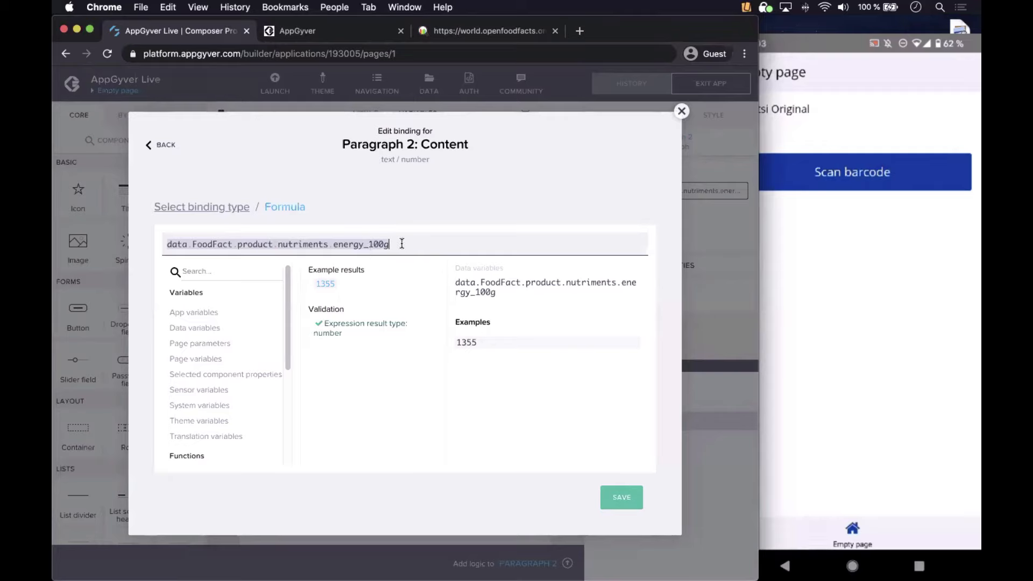
# Step: Delete the energy_100g field name from the end of the formula
pyautogui.press('BackSpace')
pyautogui.press('BackSpace')
pyautogui.press('BackSpace')
pyautogui.press('BackSpace')
pyautogui.press('BackSpace')
pyautogui.press('BackSpace')
pyautogui.press('BackSpace')
pyautogui.press('BackSpace')
pyautogui.press('BackSpace')
pyautogui.press('BackSpace')
pyautogui.press('BackSpace')
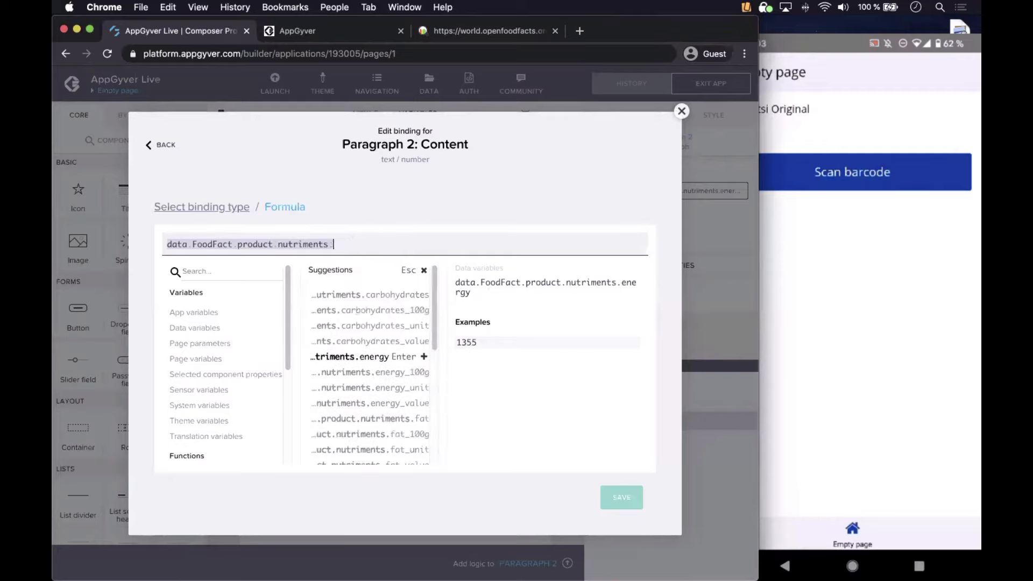
# Step: Discard the unsaved formula edits by returning to the binding types, and reopen the original energy-kcal_100g formula for editing
pyautogui.click(219, 211)
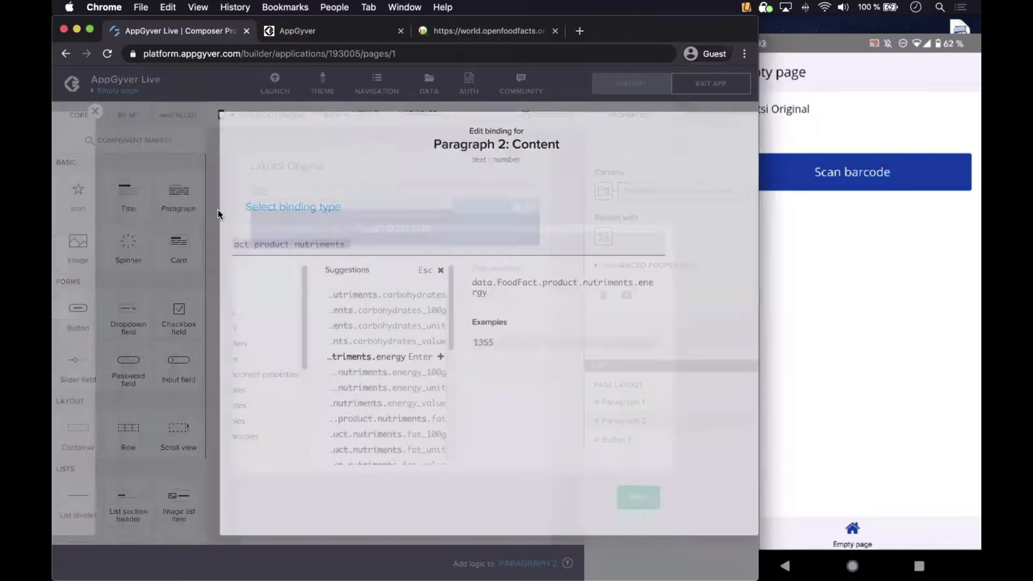
pyautogui.click(568, 291)
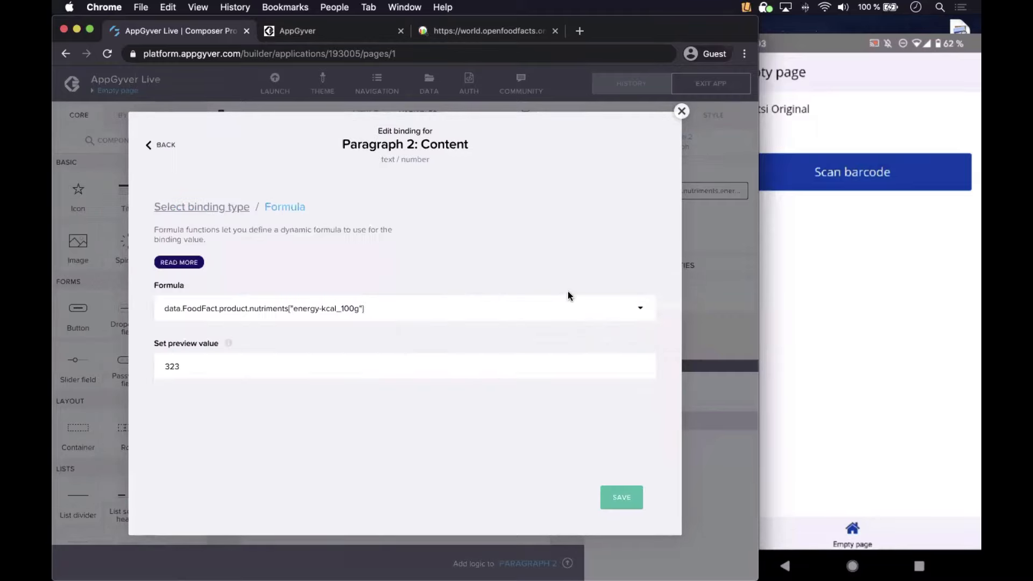
pyautogui.click(387, 315)
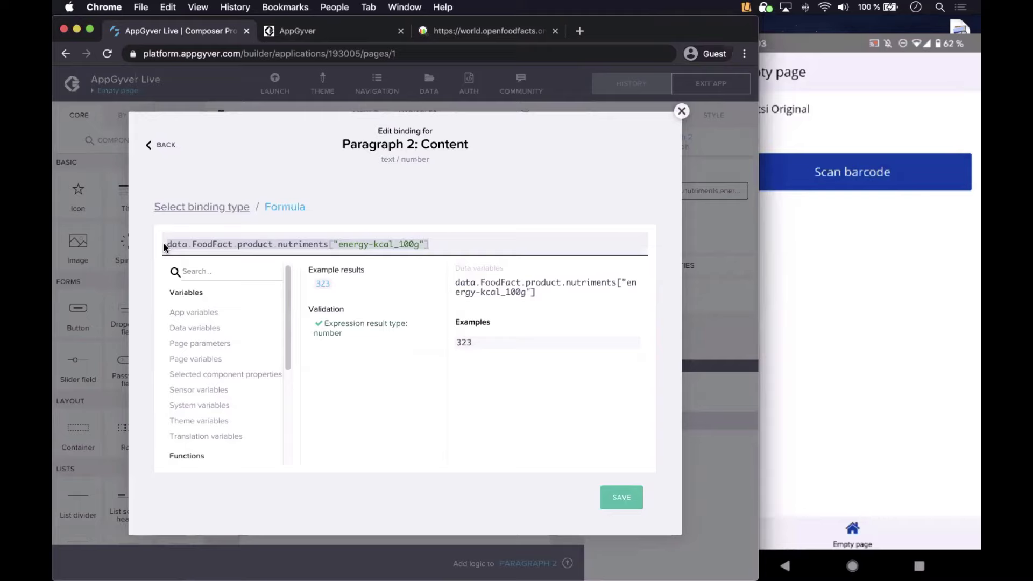
# Step: Browse the available Text and Math functions in the formula editor's function list
pyautogui.scroll(-5, 215, 398)
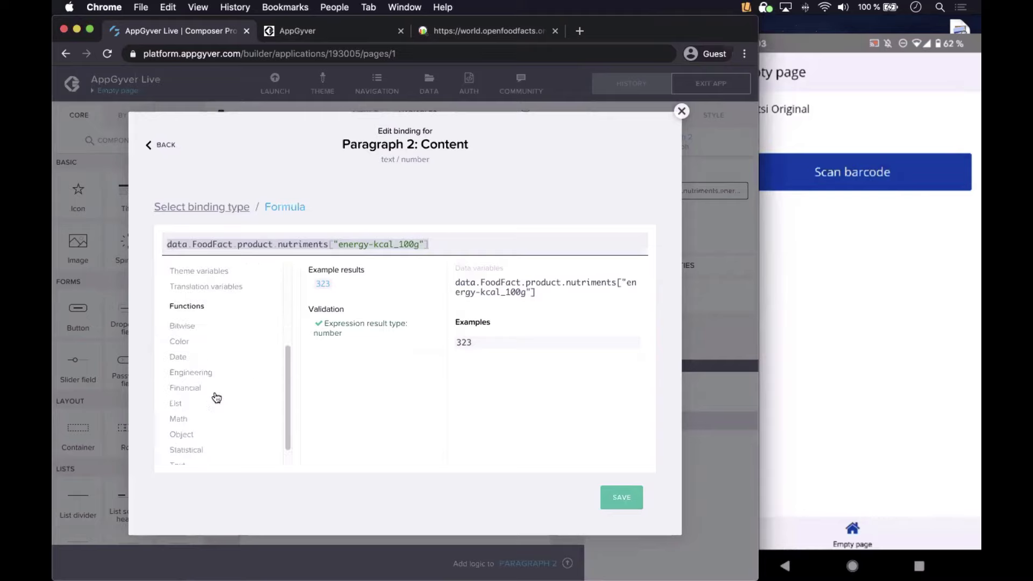
pyautogui.scroll(-1, 216, 398)
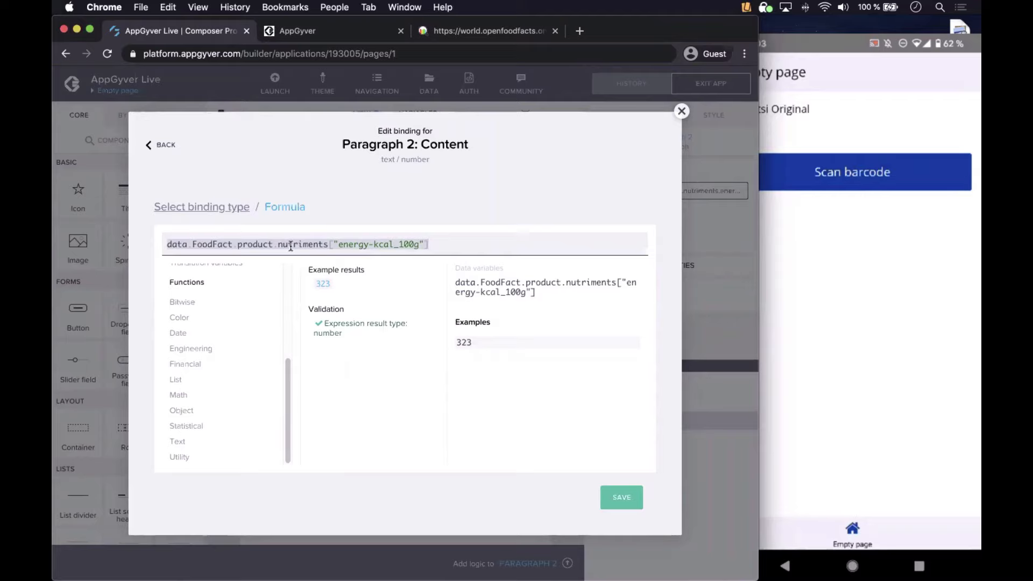
pyautogui.click(179, 443)
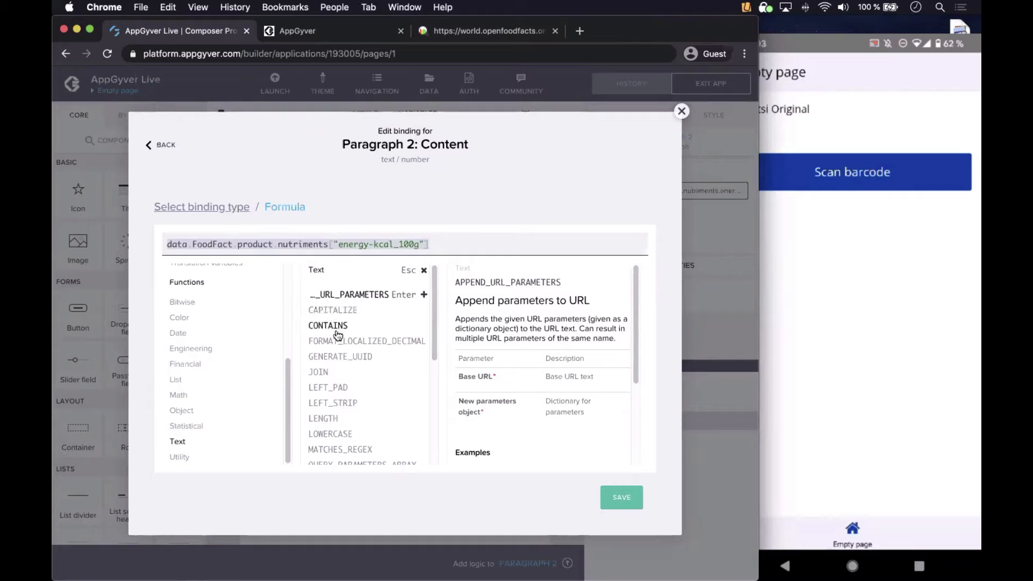
pyautogui.scroll(-5, 338, 335)
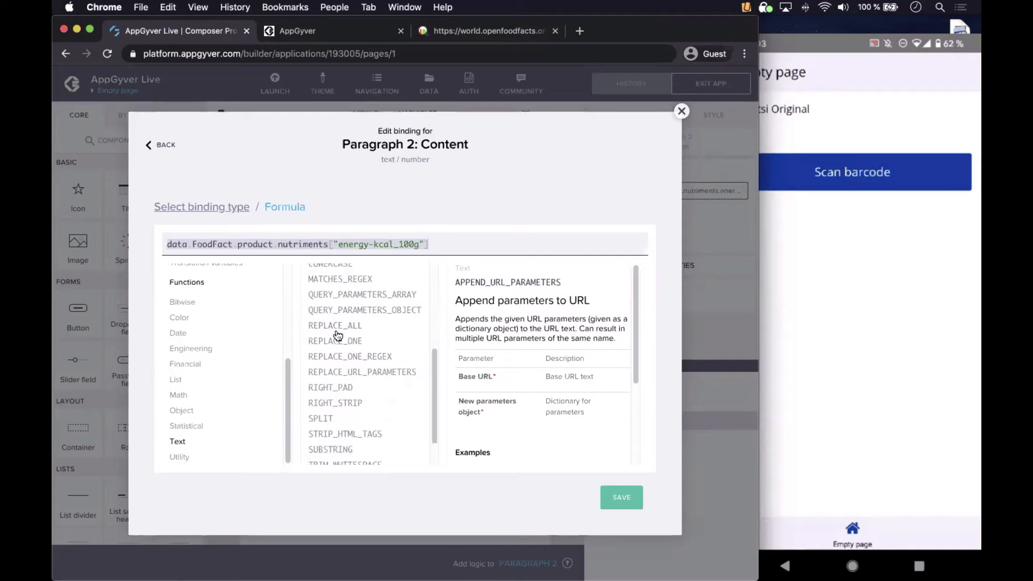
pyautogui.scroll(-2, 338, 335)
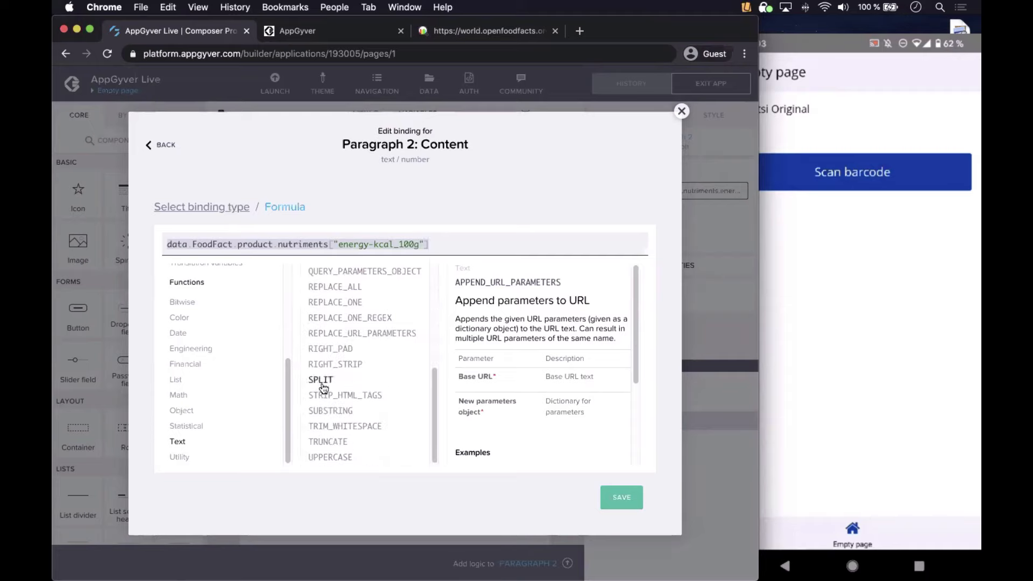
pyautogui.click(179, 395)
pyautogui.scroll(-6, 387, 328)
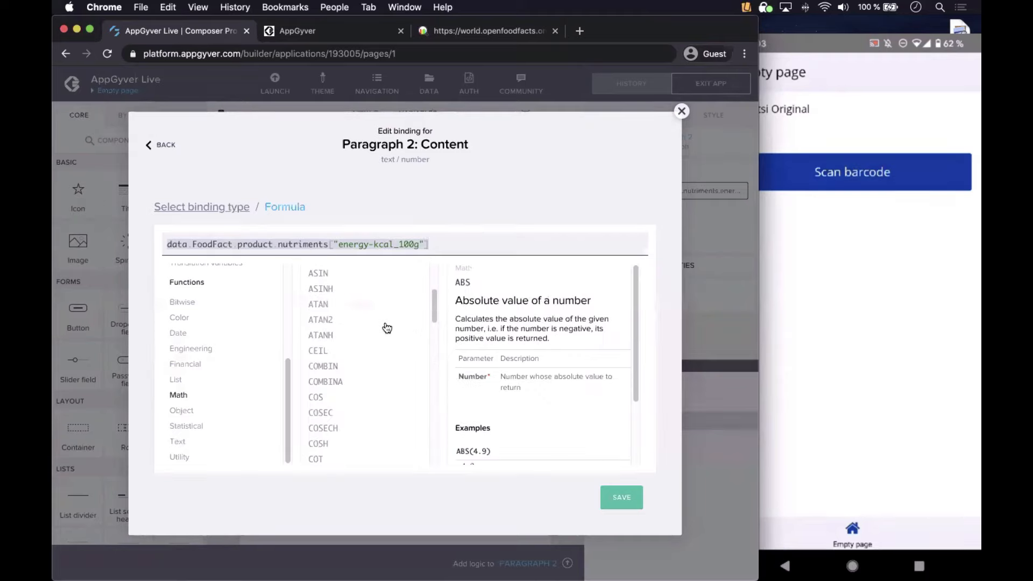
pyautogui.scroll(-8, 387, 327)
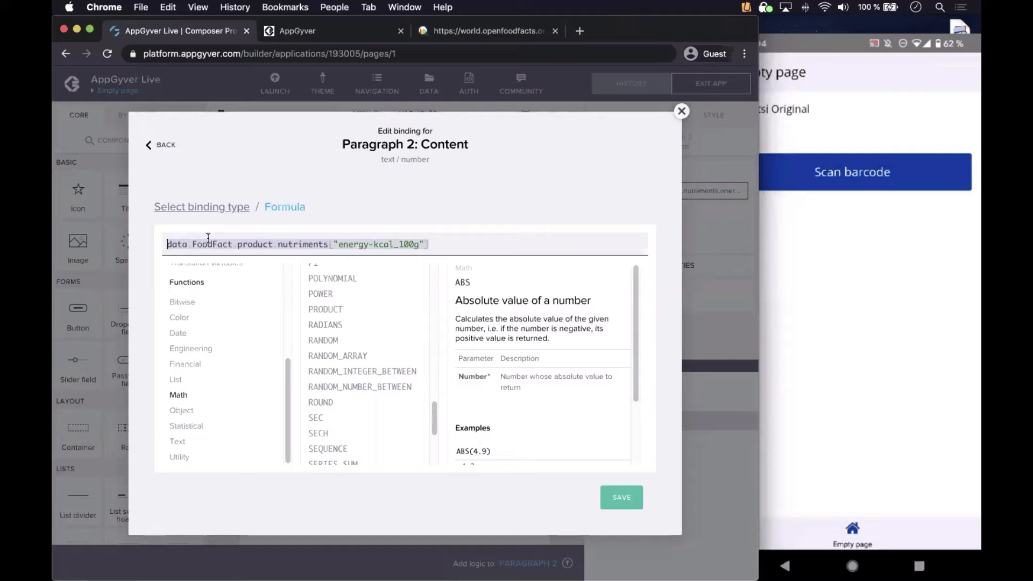
# Step: Prefix the formula with the text "calories per 100g: " joined by + to data.FoodFact.product.nutriments["energy-kcal_100g"]
pyautogui.write('"')
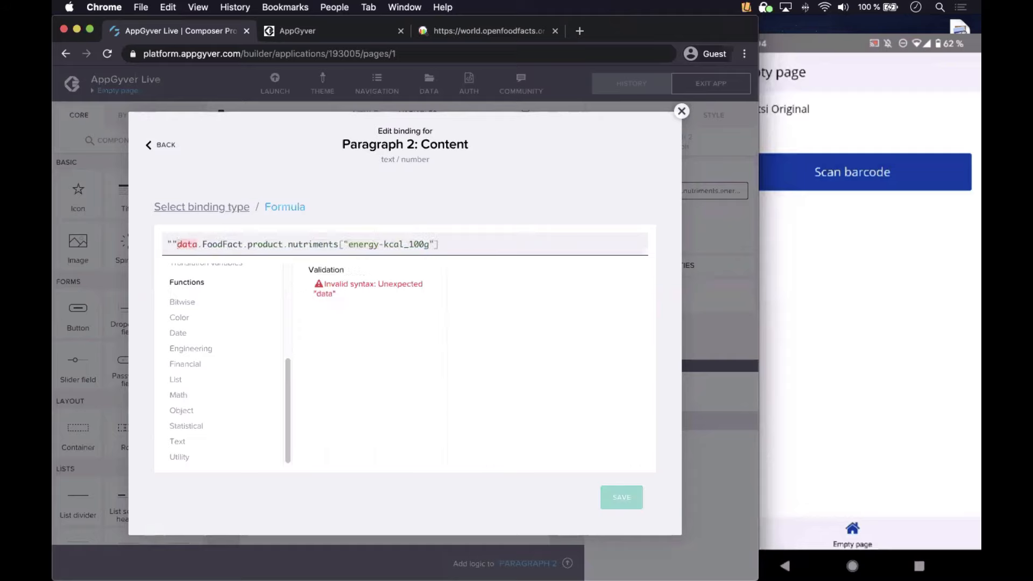
pyautogui.write('calorie')
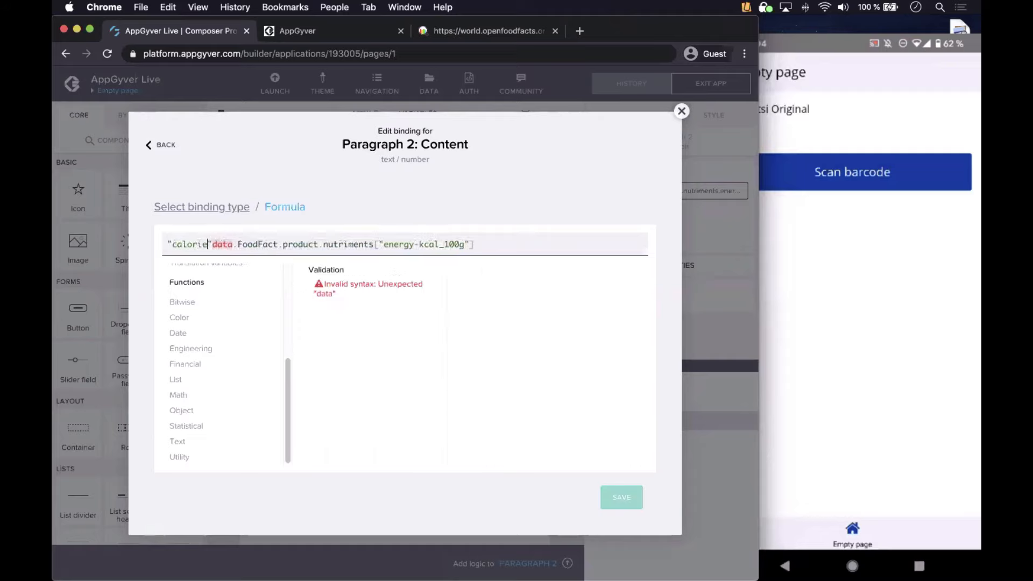
pyautogui.write('s per 100')
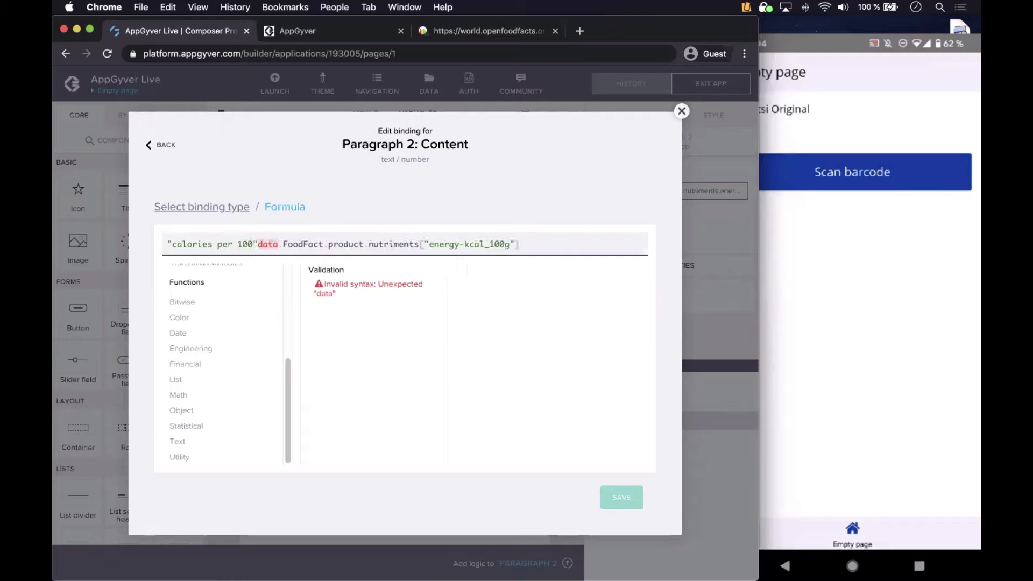
pyautogui.write('g')
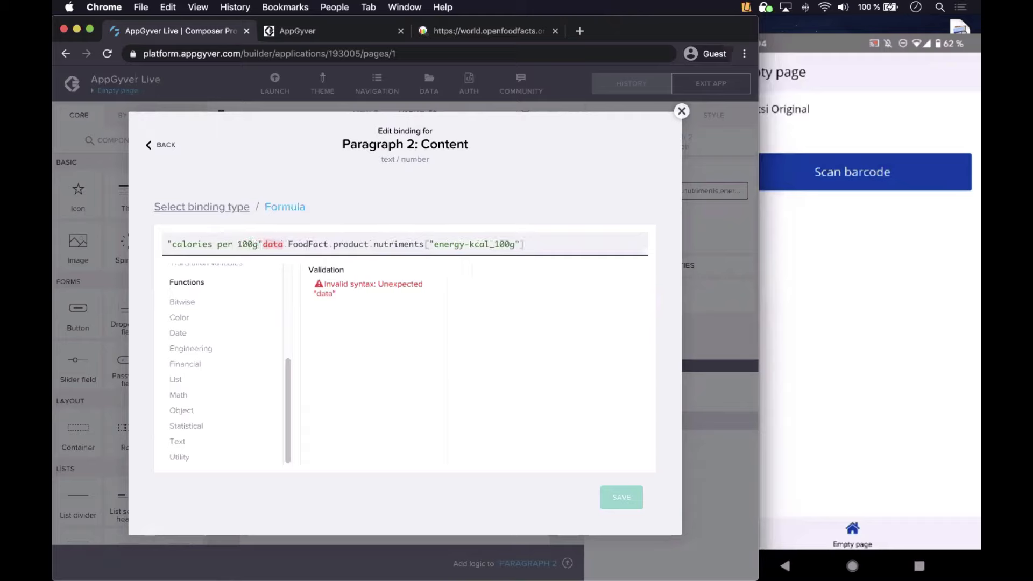
pyautogui.press('Right')
pyautogui.write(': "')
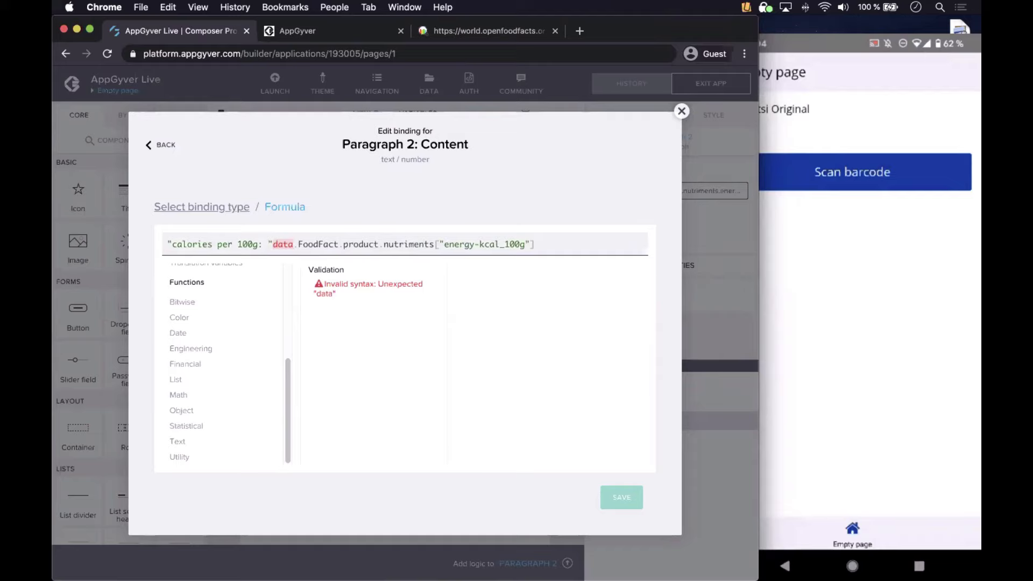
pyautogui.write('+')
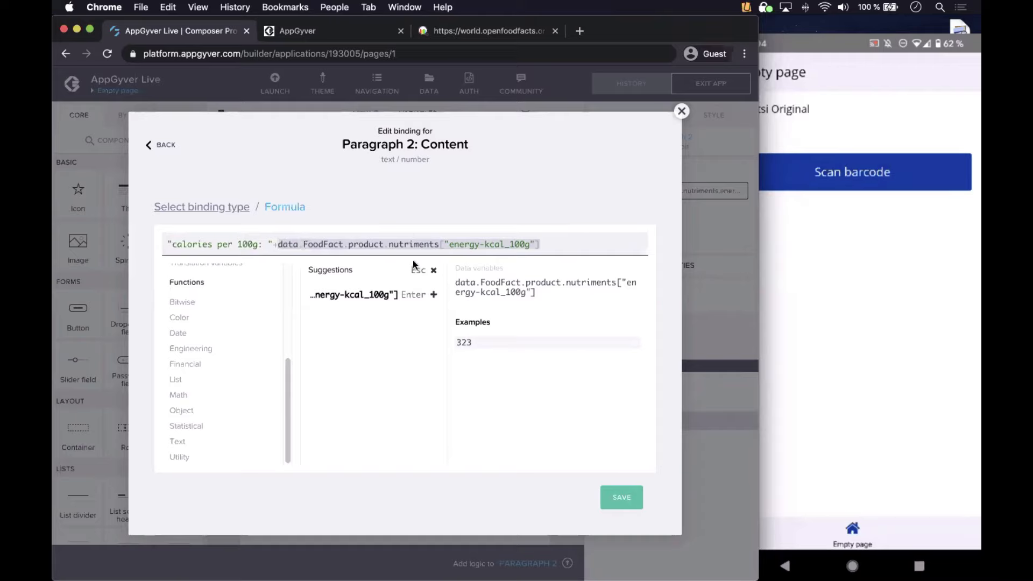
pyautogui.click(434, 270)
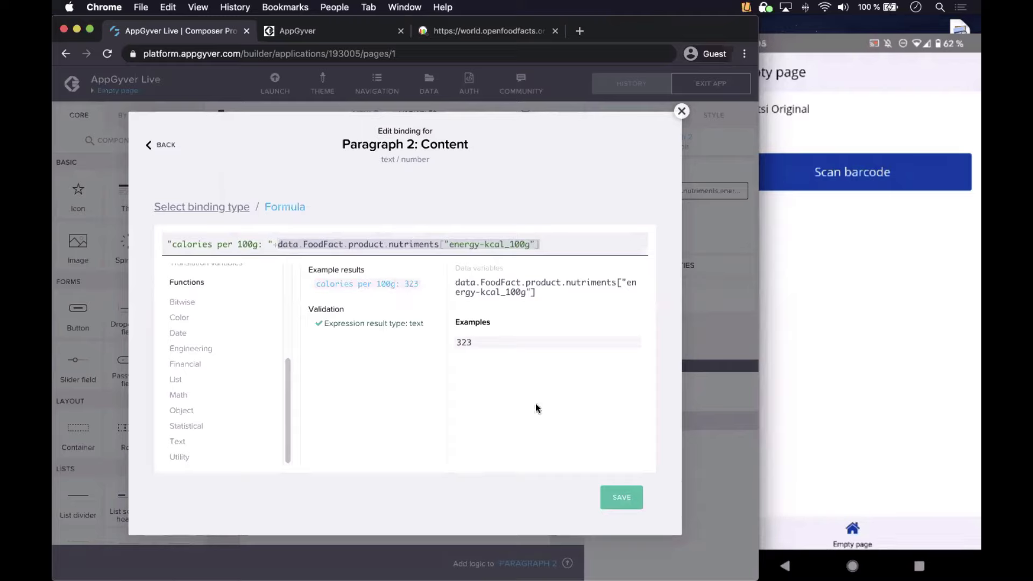
# Step: Save the Paragraph 2 content formula and its binding, and save the application
pyautogui.click(619, 496)
pyautogui.click(634, 499)
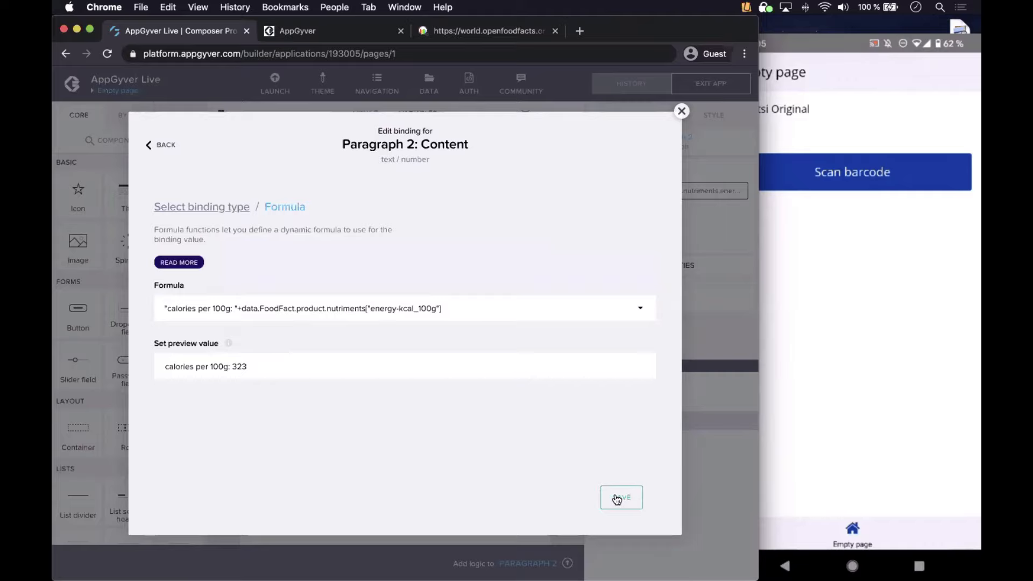
pyautogui.click(631, 499)
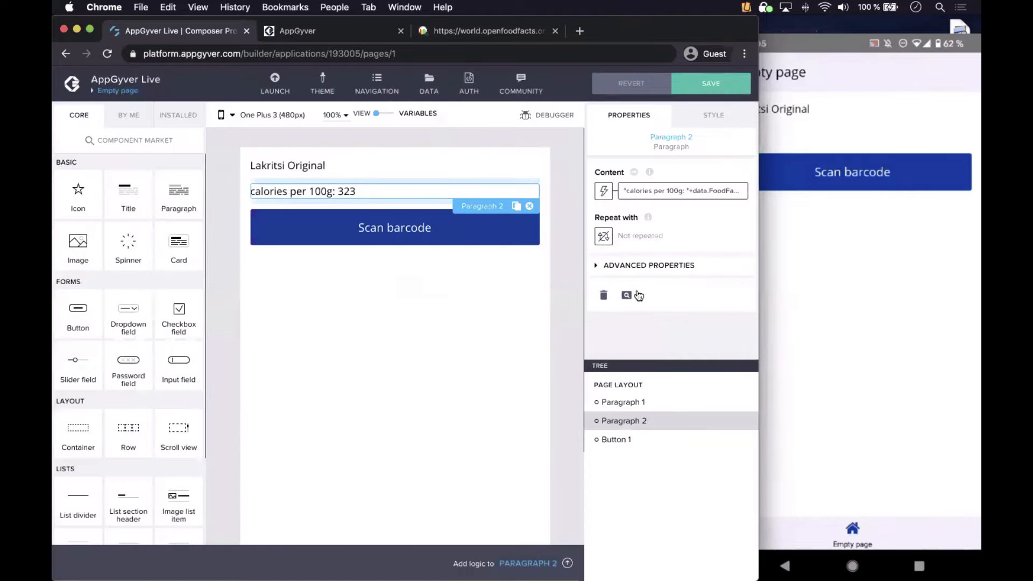
pyautogui.click(696, 85)
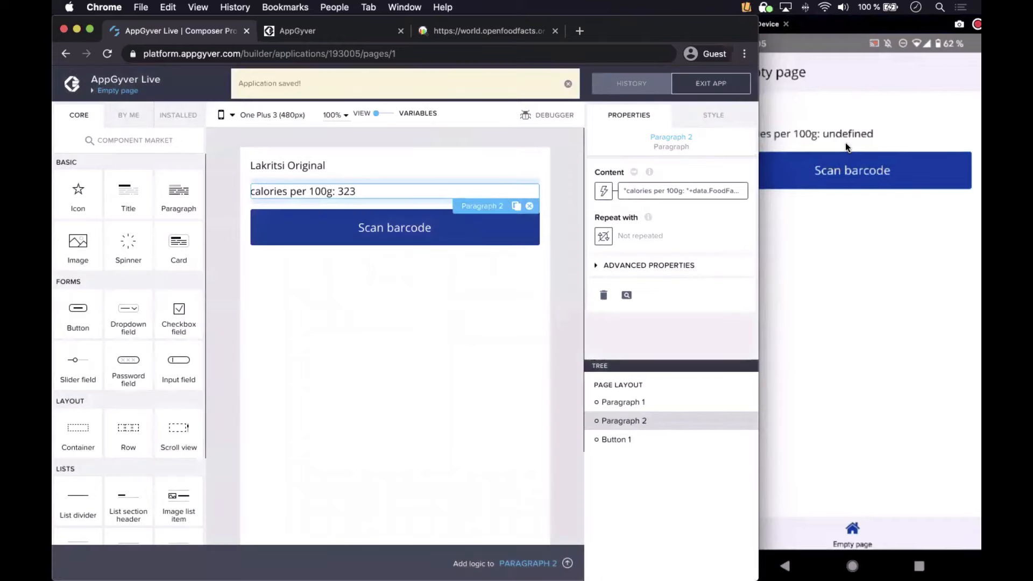
# Step: Check the scanned product's name and calories text in the mirrored phone preview, and return to the page editor
pyautogui.click(893, 127)
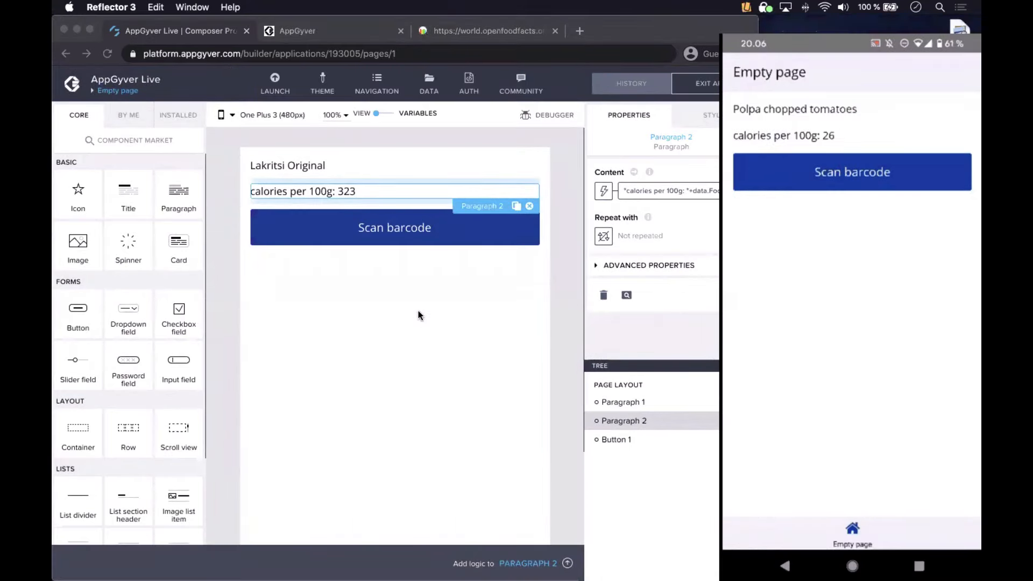
pyautogui.click(418, 313)
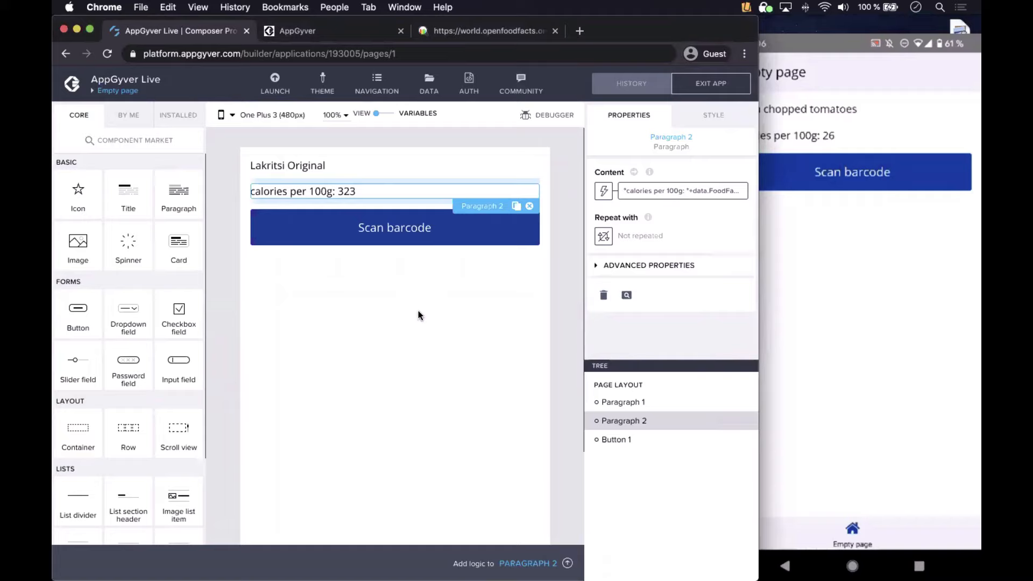
pyautogui.click(813, 232)
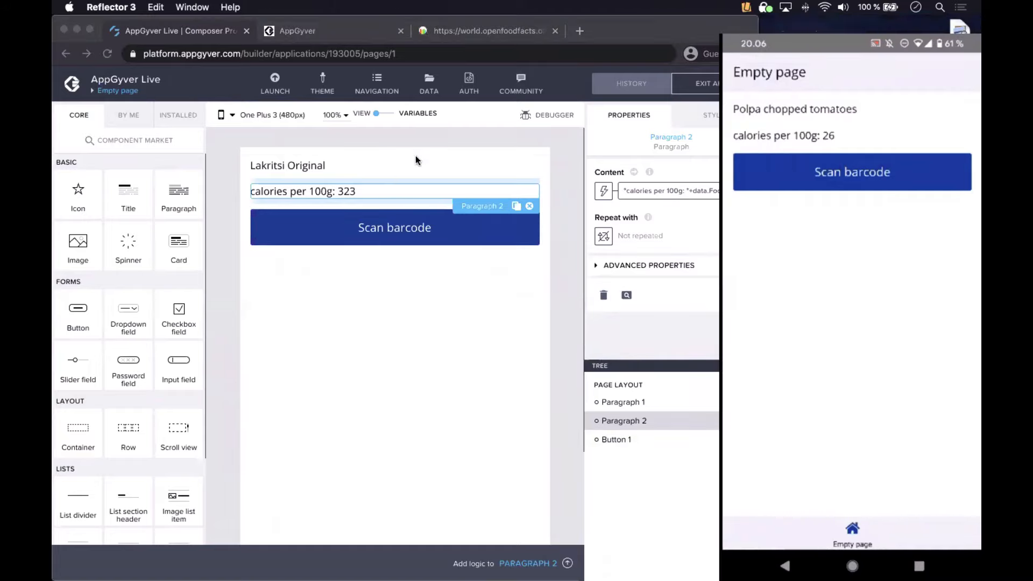
pyautogui.click(441, 239)
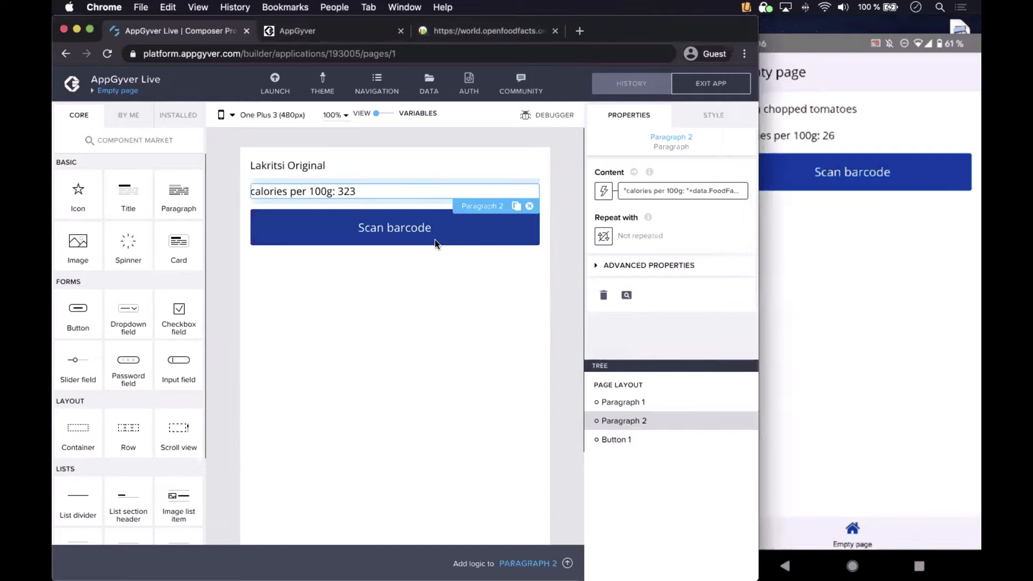
# Step: Show the Scan barcode button's logic flow and enlarge the logic canvas to view all its nodes
pyautogui.click(435, 241)
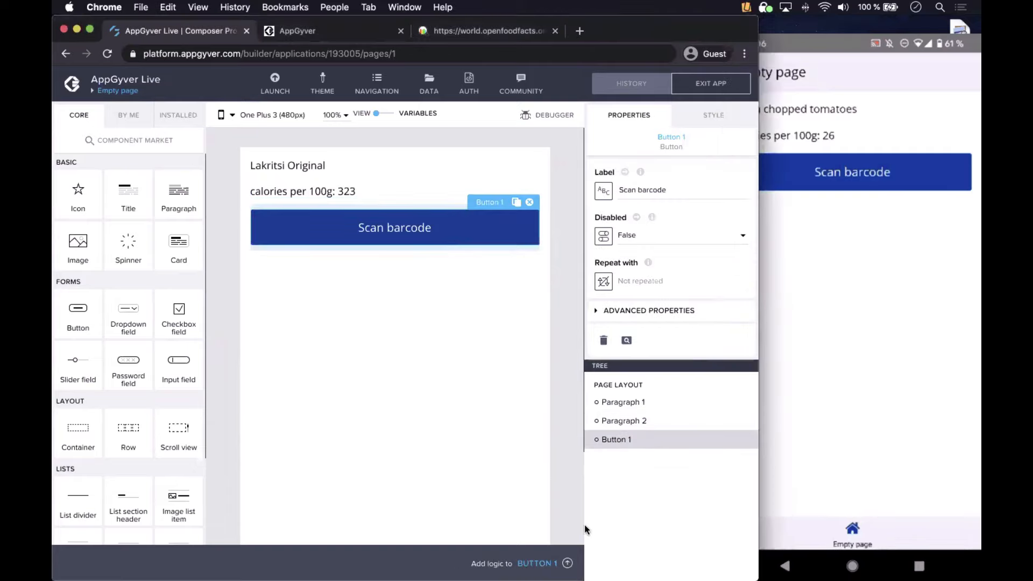
pyautogui.click(568, 562)
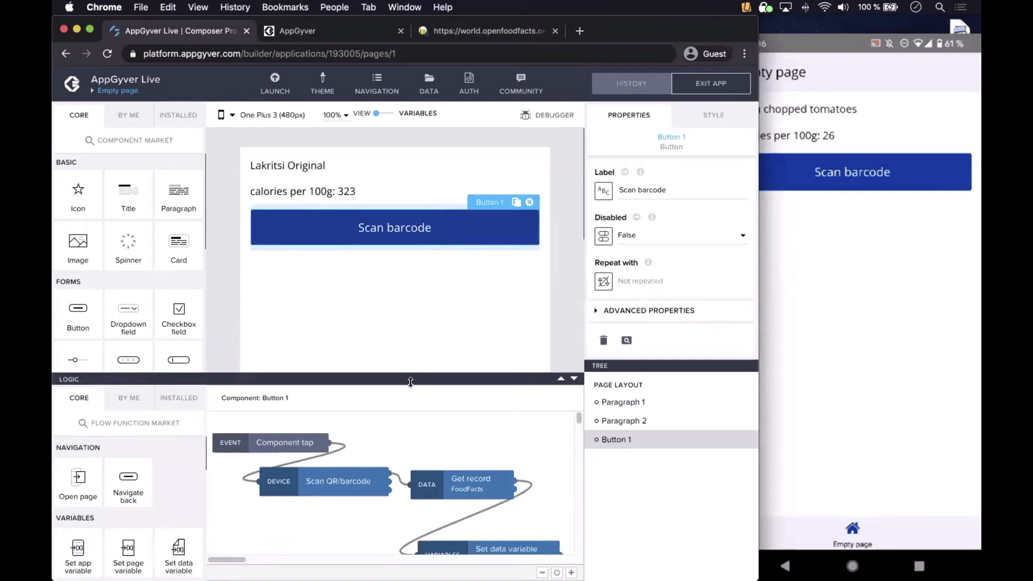
pyautogui.moveTo(417, 377); pyautogui.dragTo(413, 285)
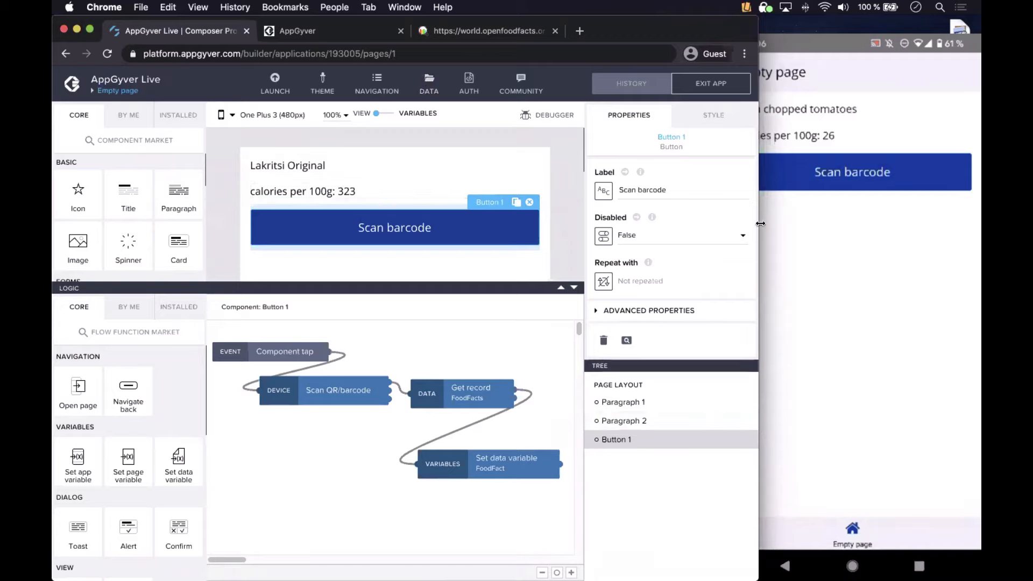
pyautogui.click(791, 227)
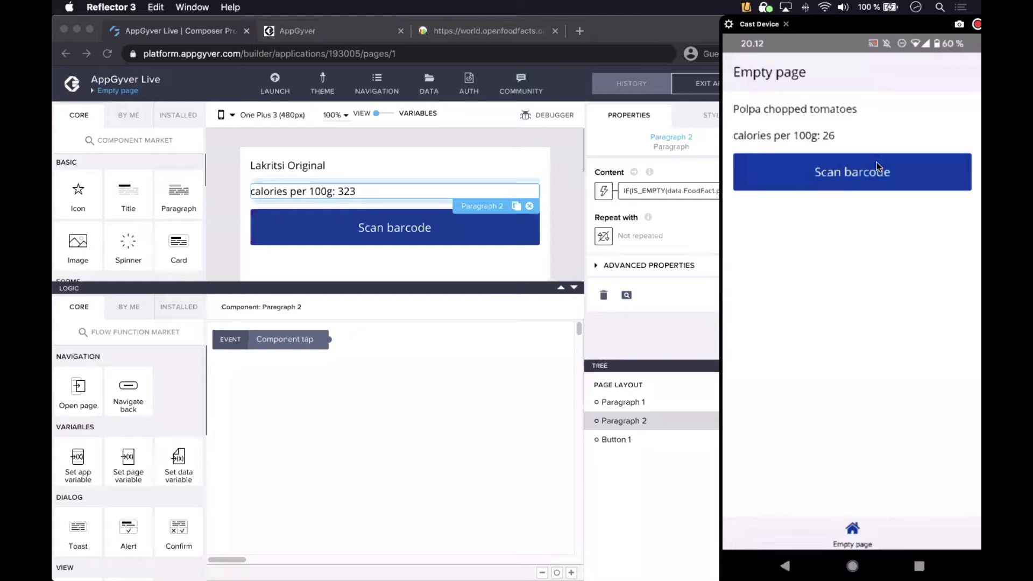
# Step: Try disabling the Scan barcode button by setting its Disabled property to True, and save the application
pyautogui.click(431, 230)
pyautogui.click(462, 230)
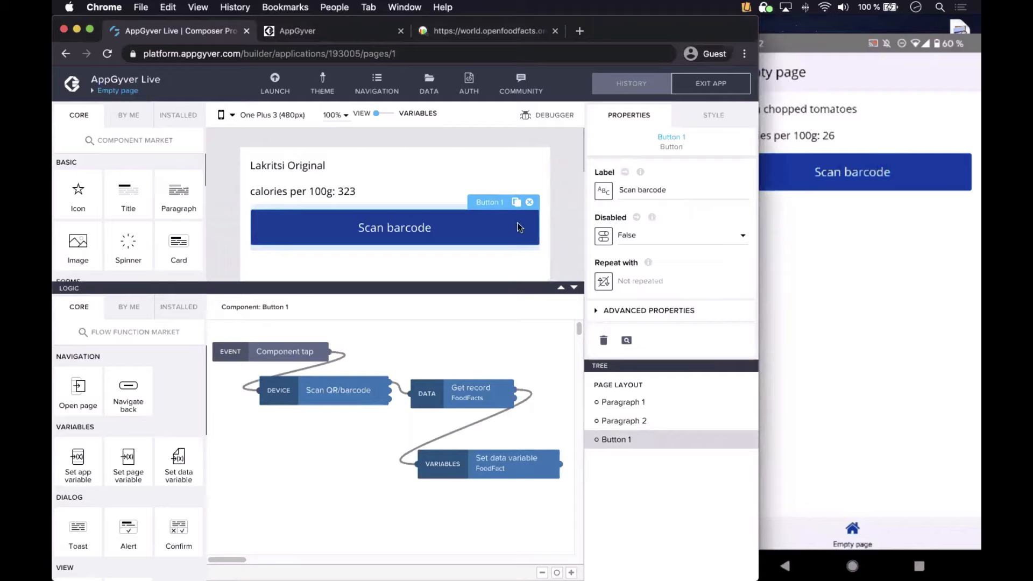
pyautogui.click(605, 237)
pyautogui.click(658, 231)
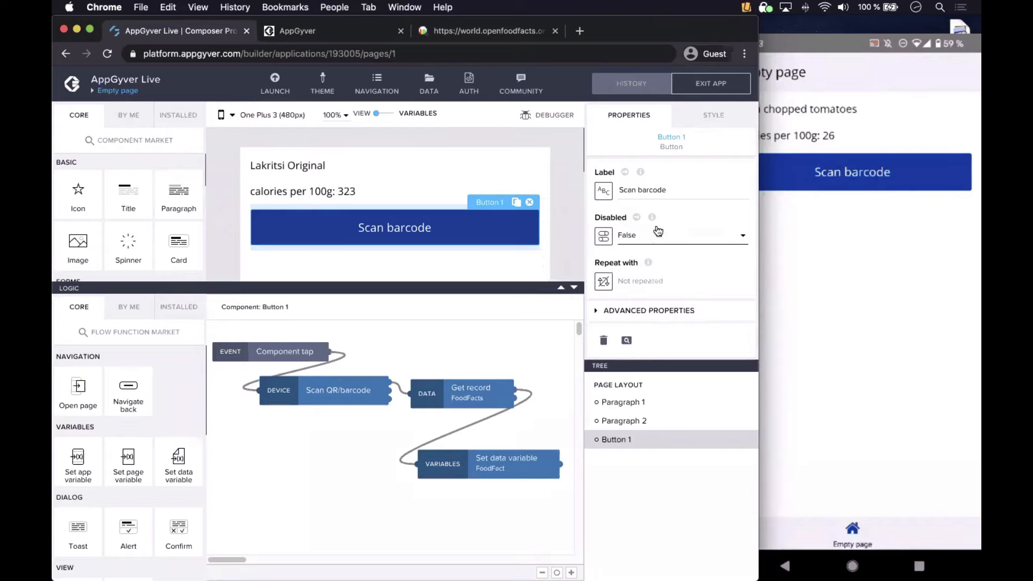
pyautogui.click(655, 217)
pyautogui.click(719, 82)
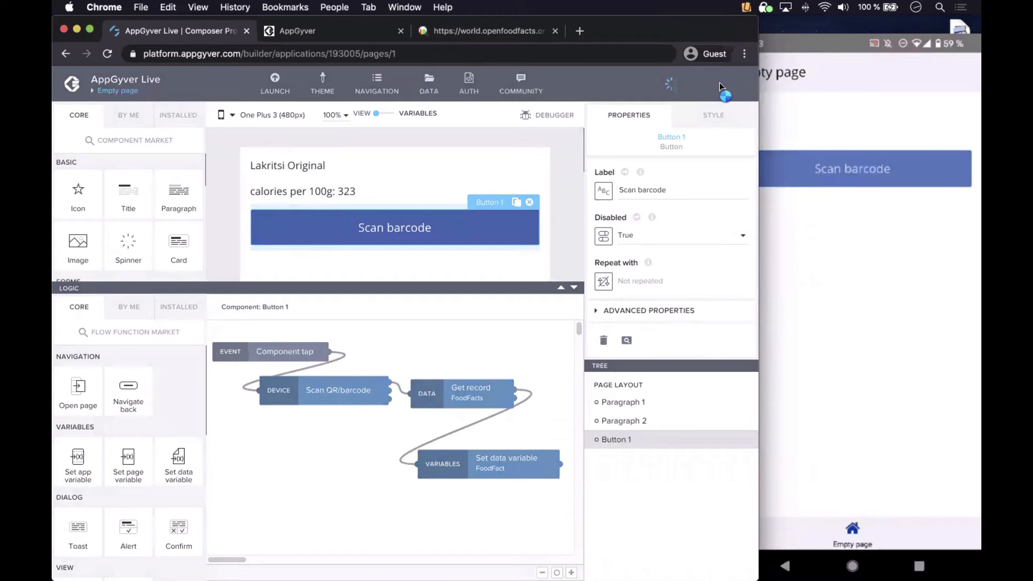
# Step: Check the disabled button on the mirrored phone, restore its Disabled property to False, save the application and dismiss the notification
pyautogui.click(803, 225)
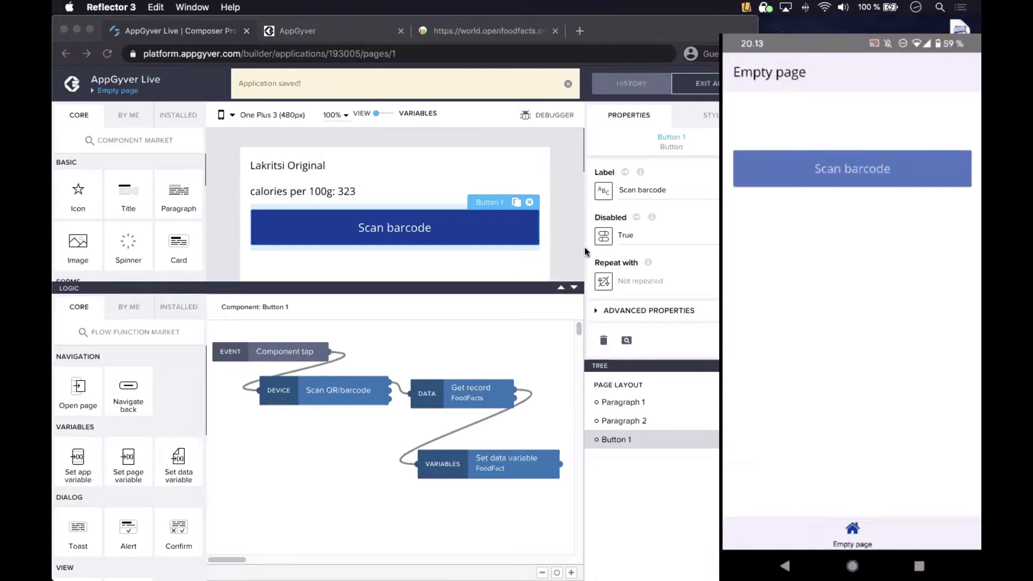
pyautogui.click(652, 240)
pyautogui.click(654, 241)
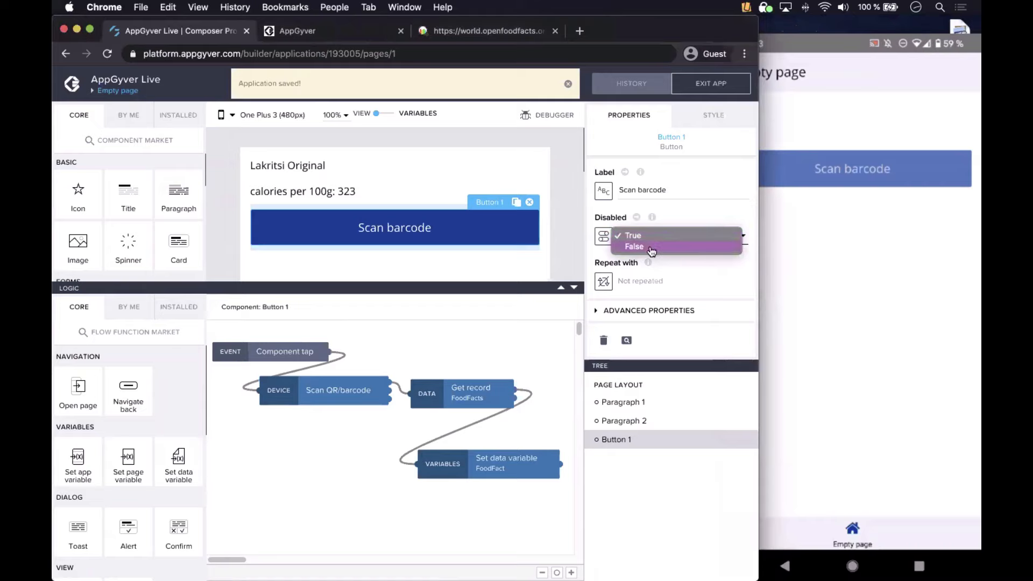
pyautogui.click(654, 247)
pyautogui.click(722, 84)
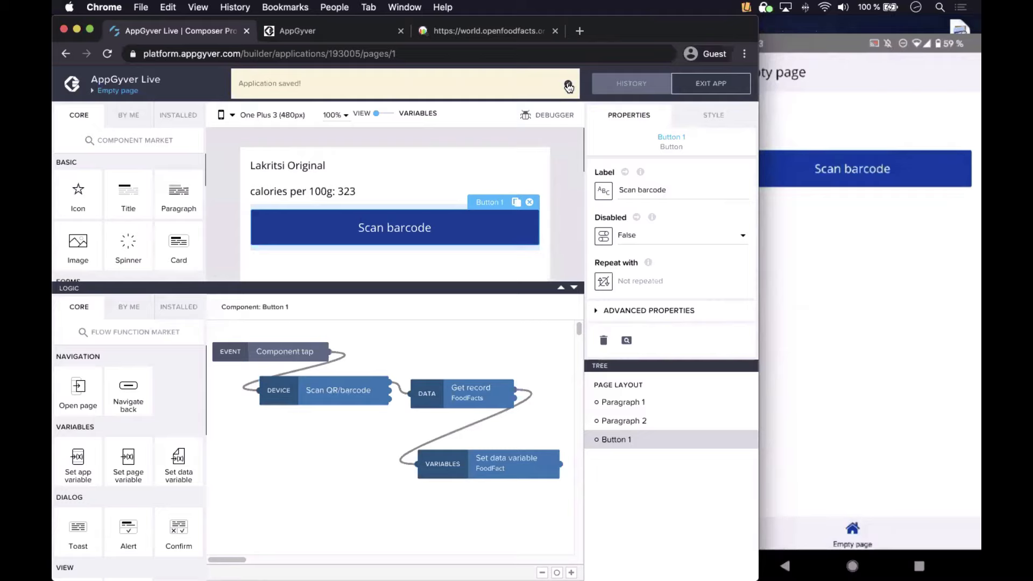
pyautogui.click(568, 84)
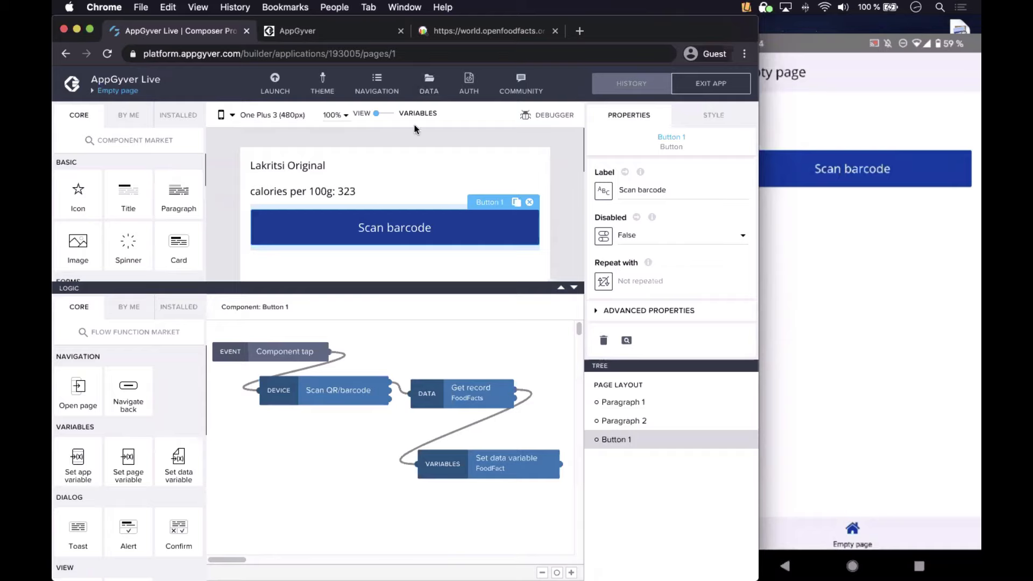
# Step: Inspect the response schema of the FoodFacts resource's Get collection method in the data configurator
pyautogui.click(428, 78)
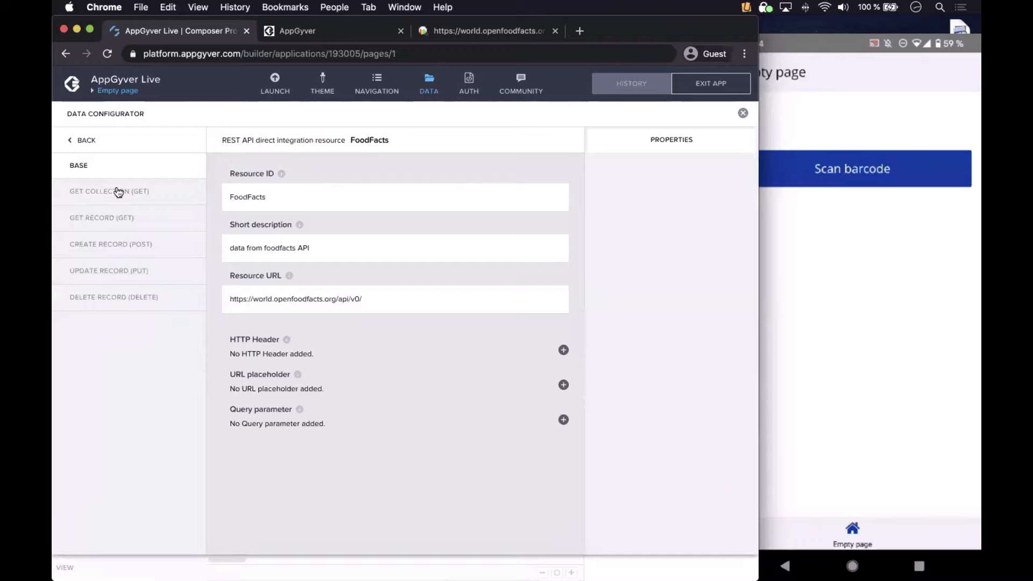
pyautogui.click(119, 192)
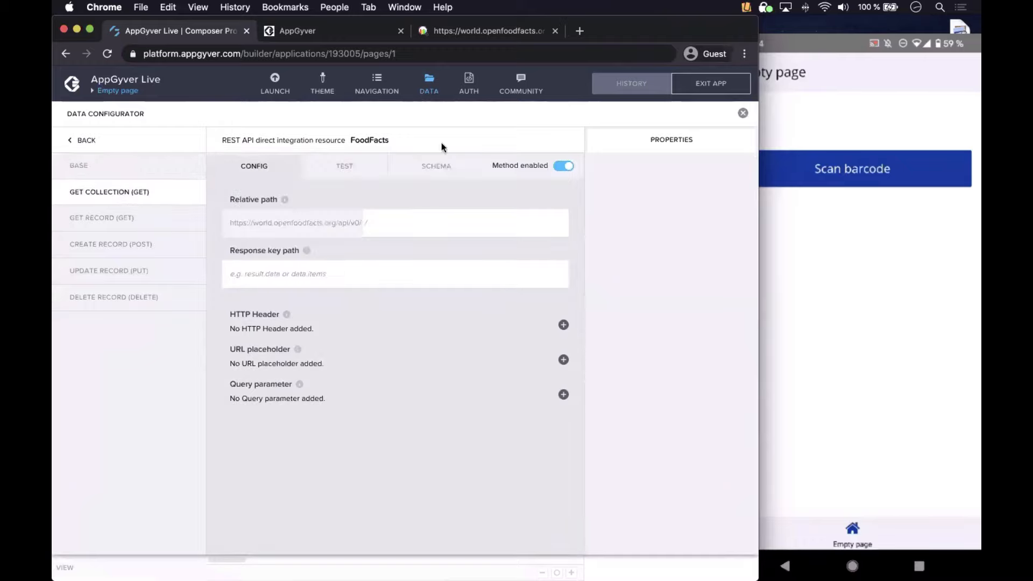
pyautogui.click(437, 165)
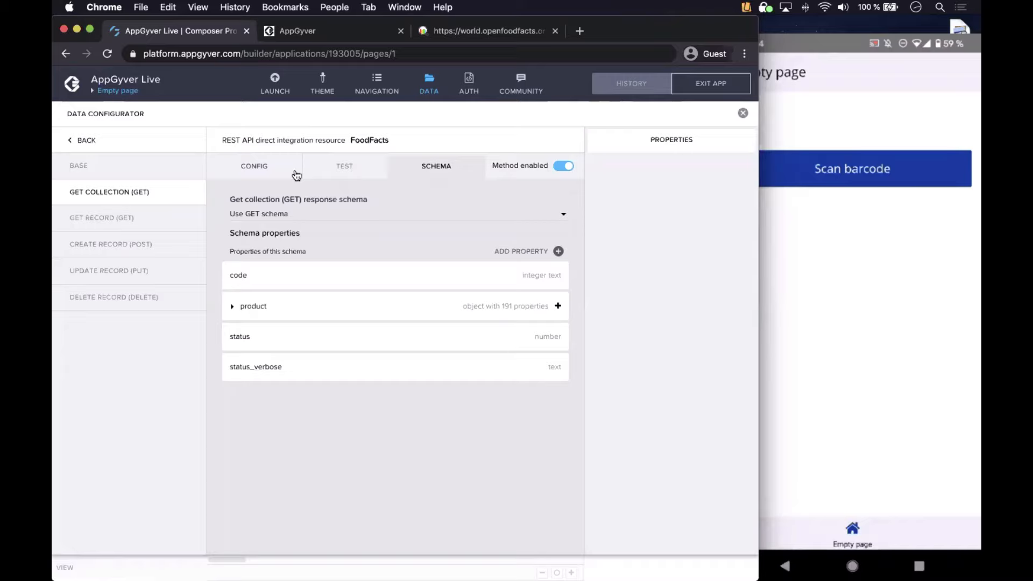
# Step: Examine the test settings of the FoodFacts resource's Get collection and Get record methods
pyautogui.click(337, 171)
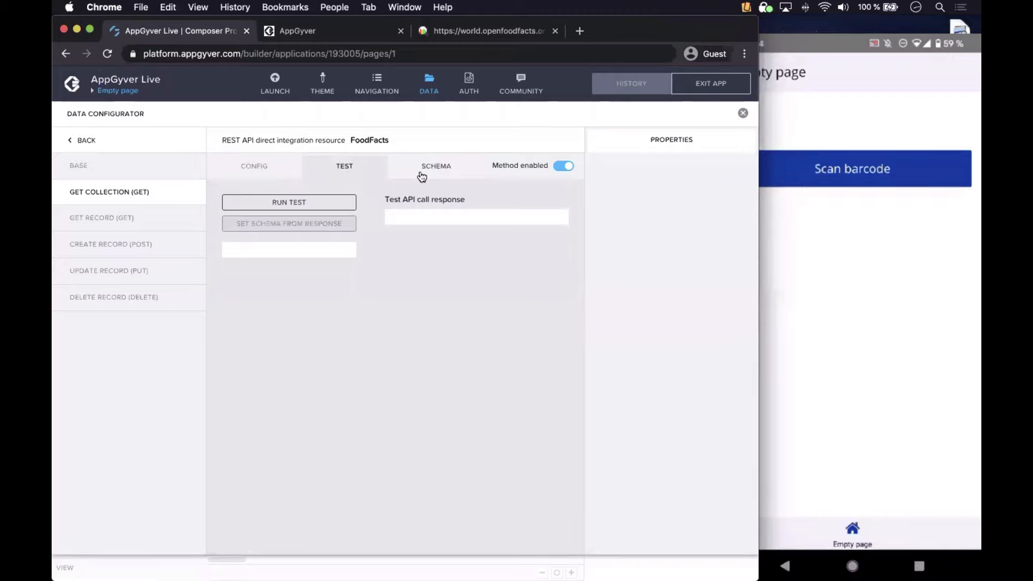
pyautogui.click(112, 220)
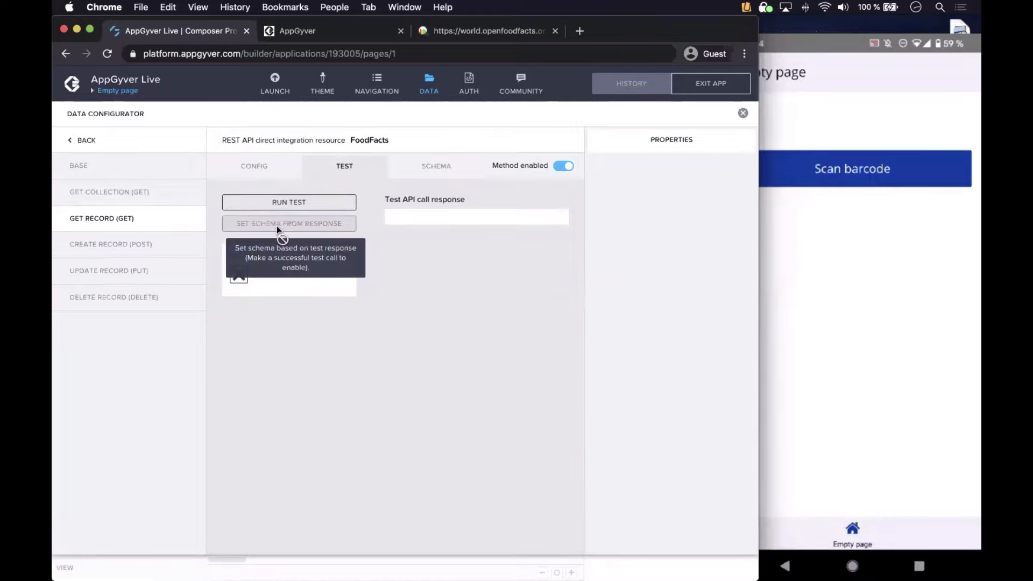
pyautogui.click(326, 202)
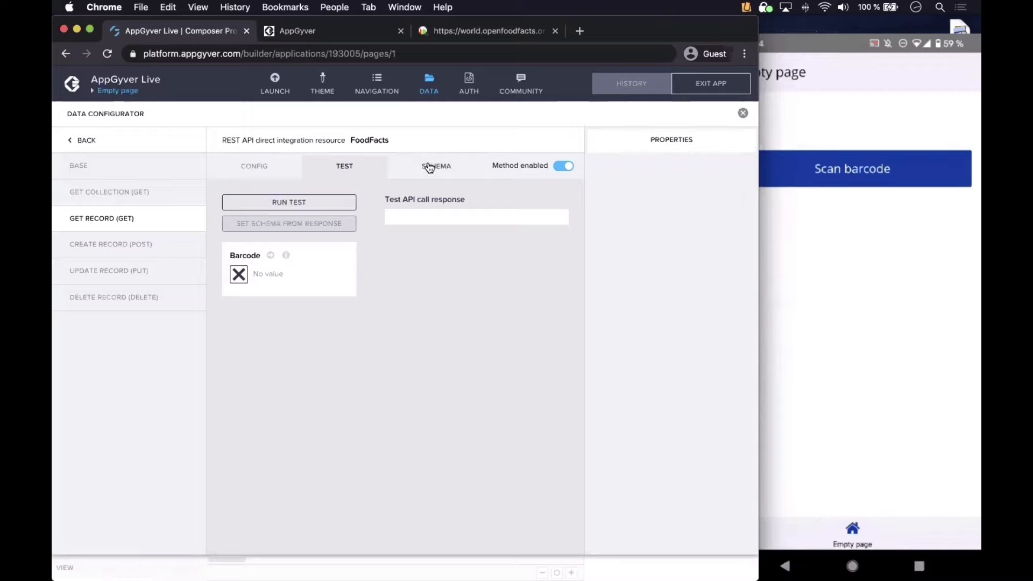
# Step: Try a custom response schema for the FoodFacts resource's Get record method, and restore the Use GET schema option
pyautogui.click(431, 166)
pyautogui.click(299, 214)
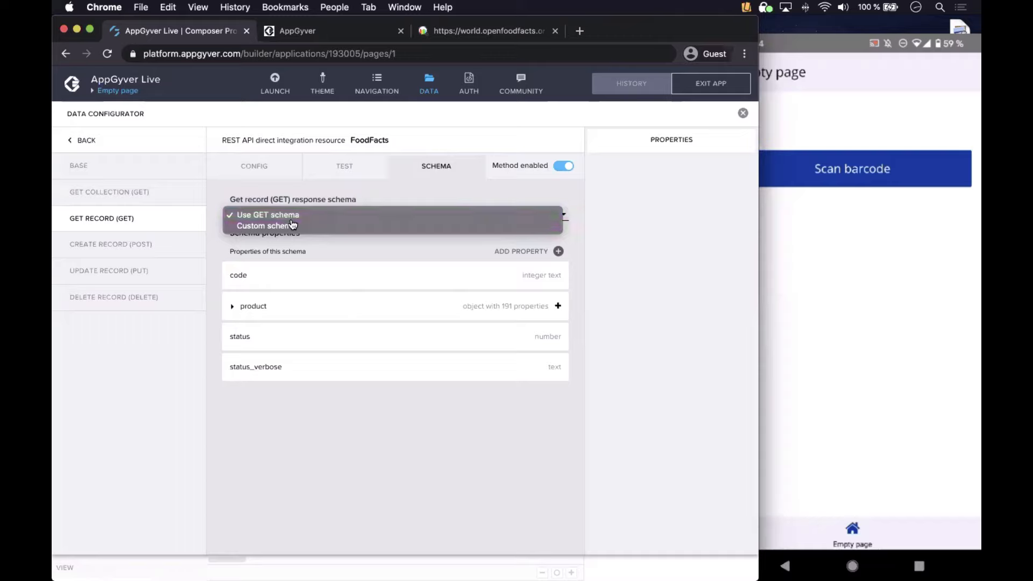
pyautogui.click(292, 225)
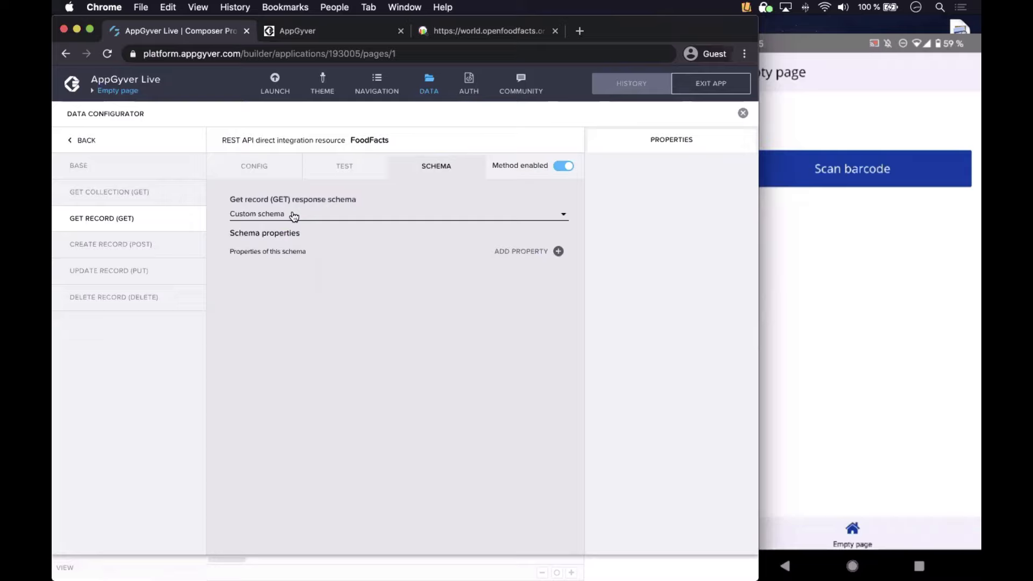
pyautogui.click(294, 215)
pyautogui.click(294, 205)
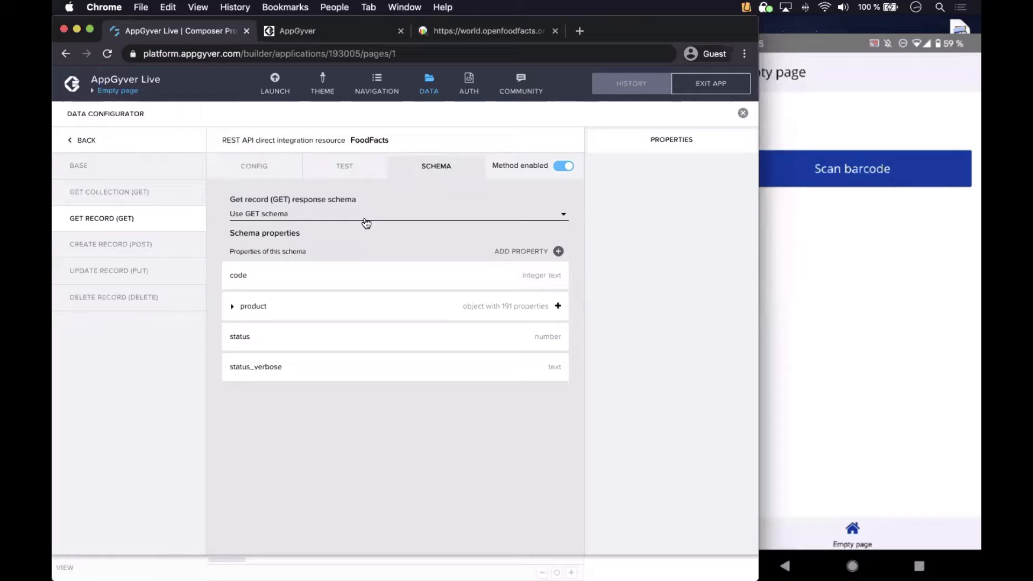
# Step: Close the data configurator and collapse the Scan barcode button's logic canvas completely to show the full page layout
pyautogui.click(345, 166)
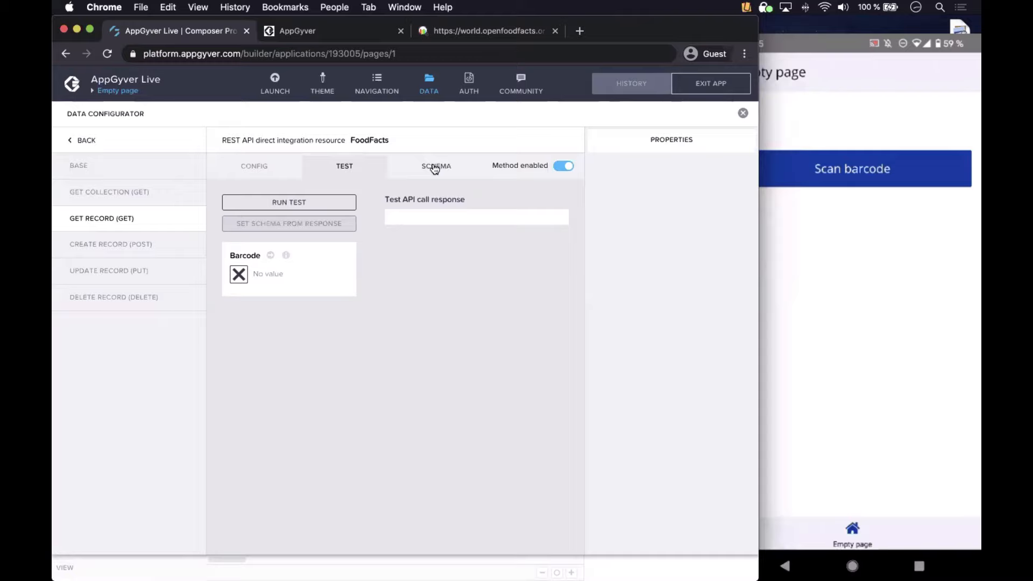
pyautogui.click(430, 92)
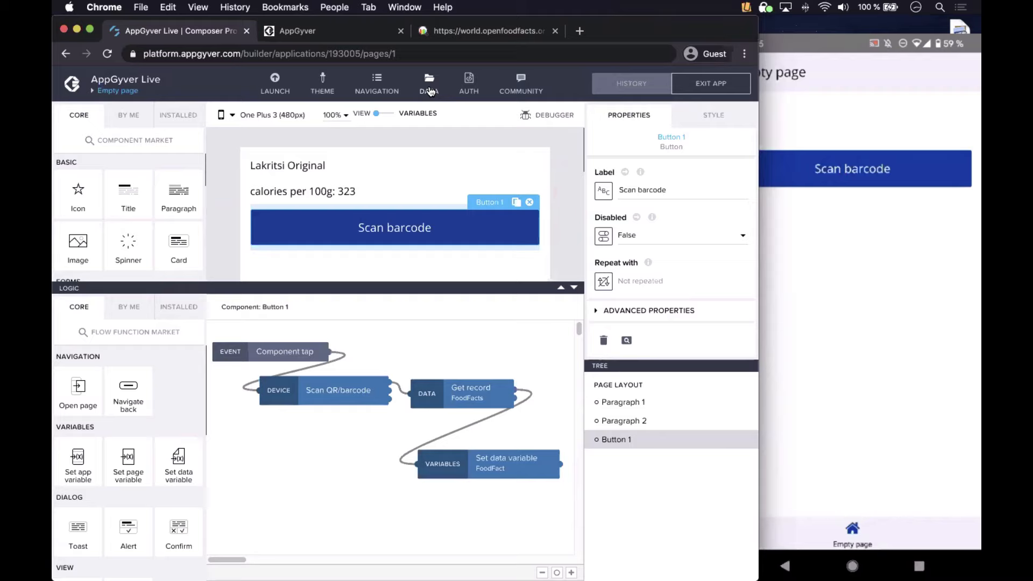
pyautogui.click(575, 287)
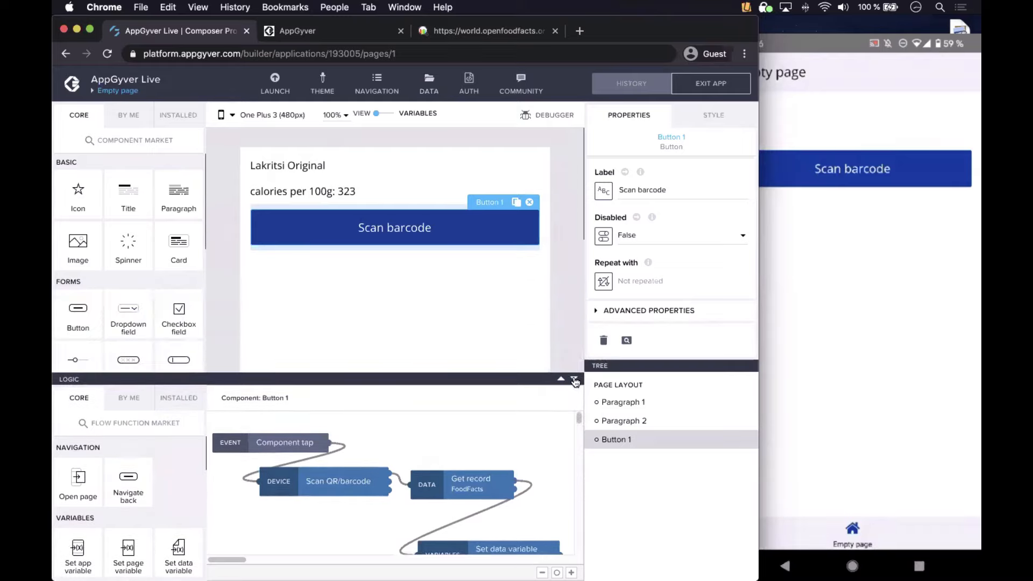
pyautogui.click(574, 377)
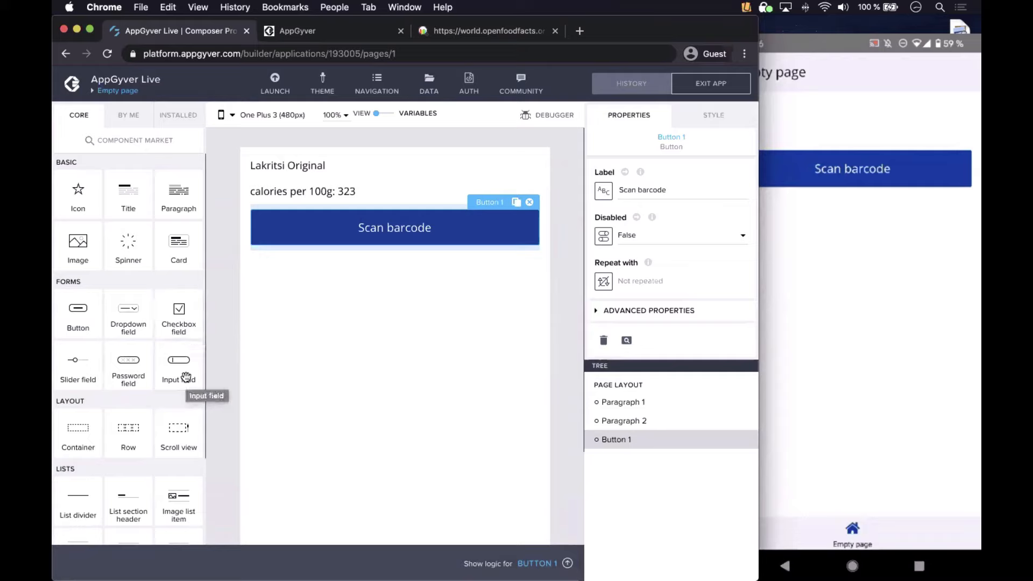
pyautogui.moveTo(186, 377); pyautogui.dragTo(187, 322)
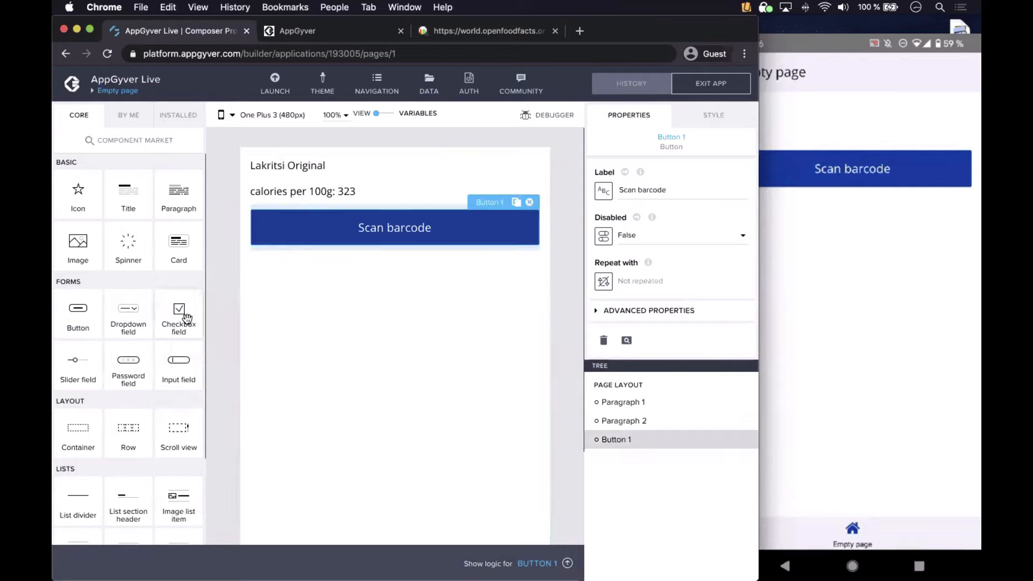
# Step: Create a new page named "form" in the application
pyautogui.click(104, 93)
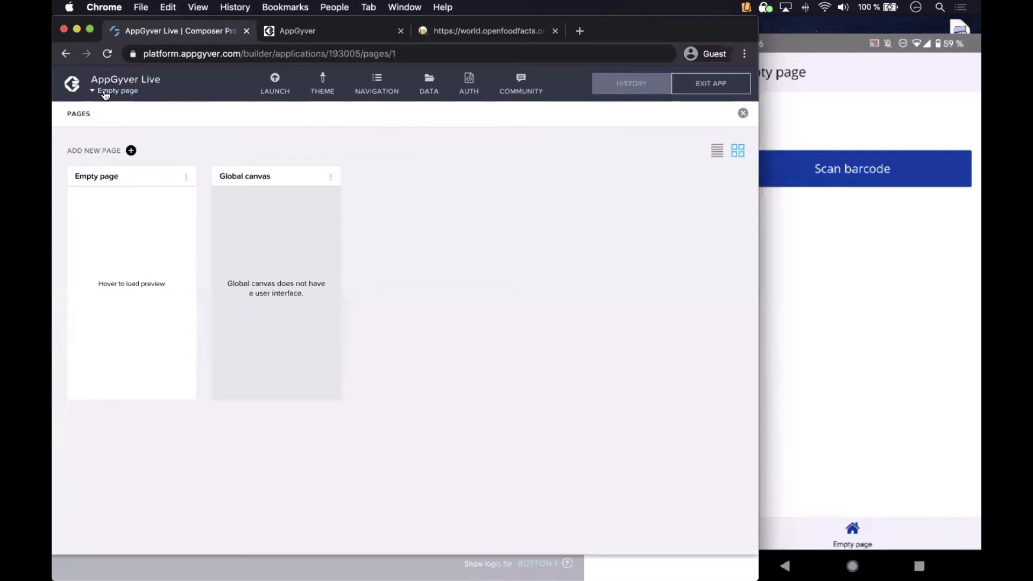
pyautogui.click(131, 150)
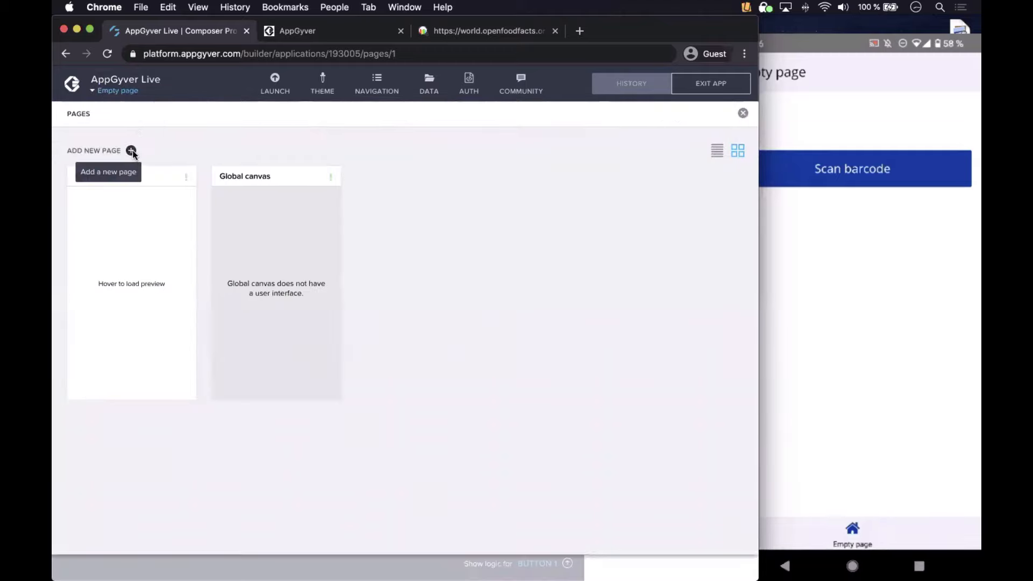
pyautogui.write('form')
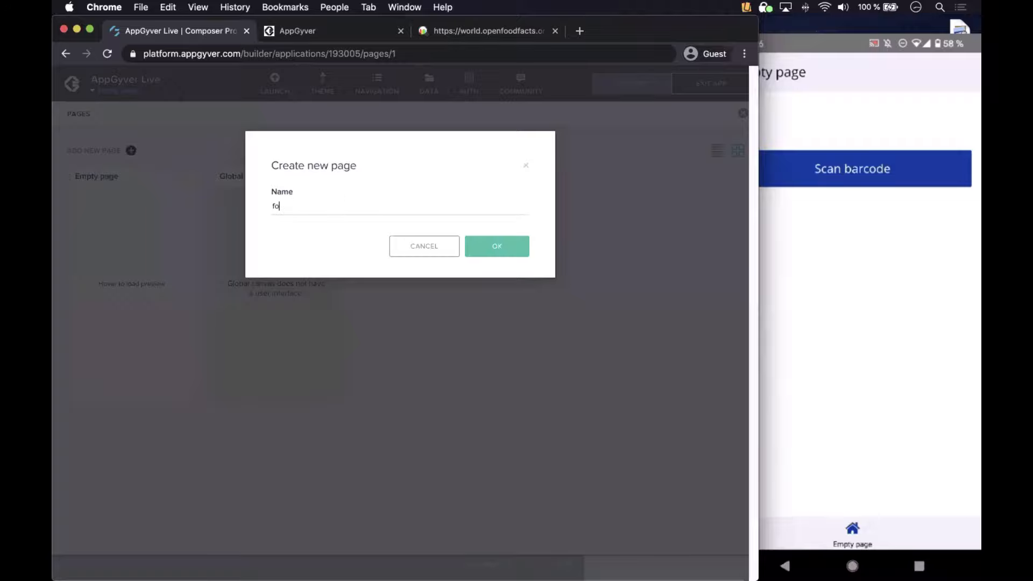
pyautogui.click(516, 248)
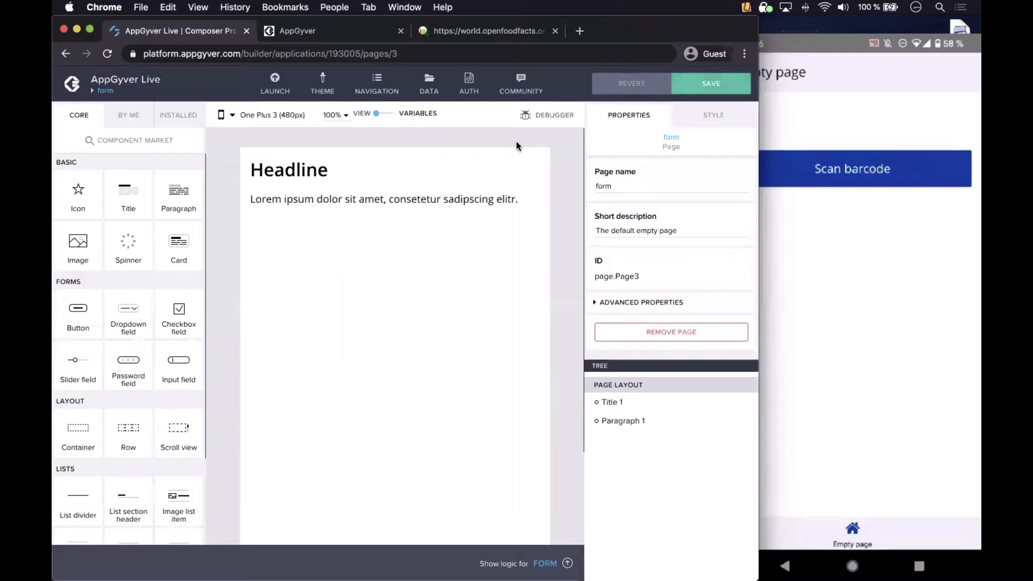
# Step: Delete the default paragraph and the Headline title from the form page
pyautogui.click(322, 198)
pyautogui.click(532, 212)
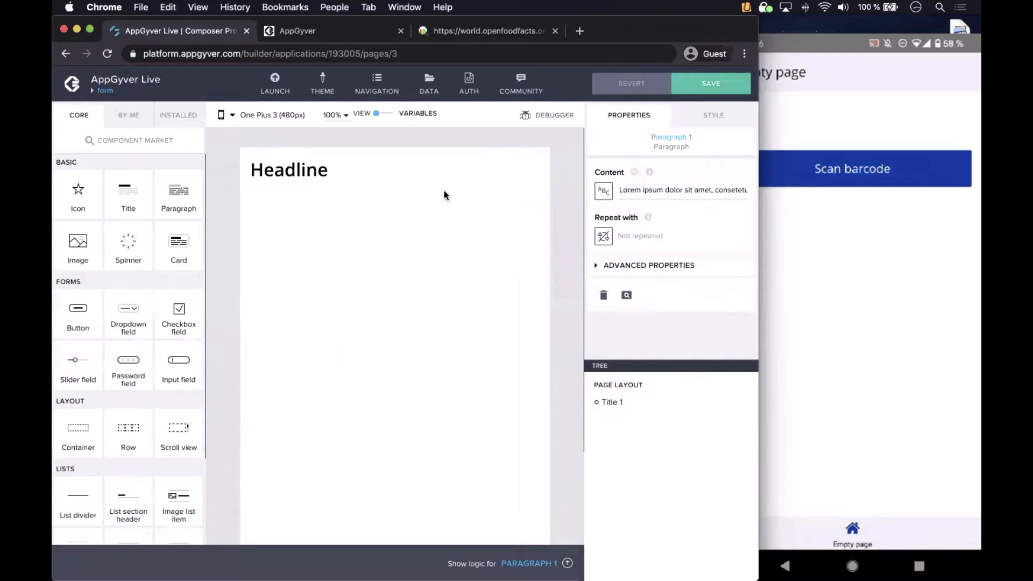
pyautogui.click(391, 168)
pyautogui.click(526, 188)
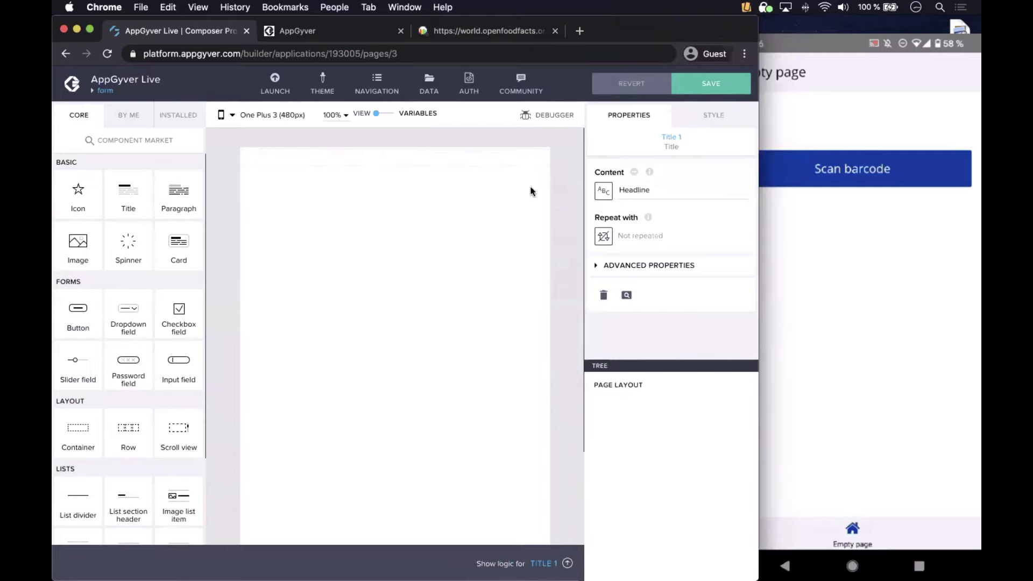
# Step: Add an input field and, below it, a button labelled "submit" to the form page, and save the application
pyautogui.moveTo(175, 365); pyautogui.dragTo(359, 231)
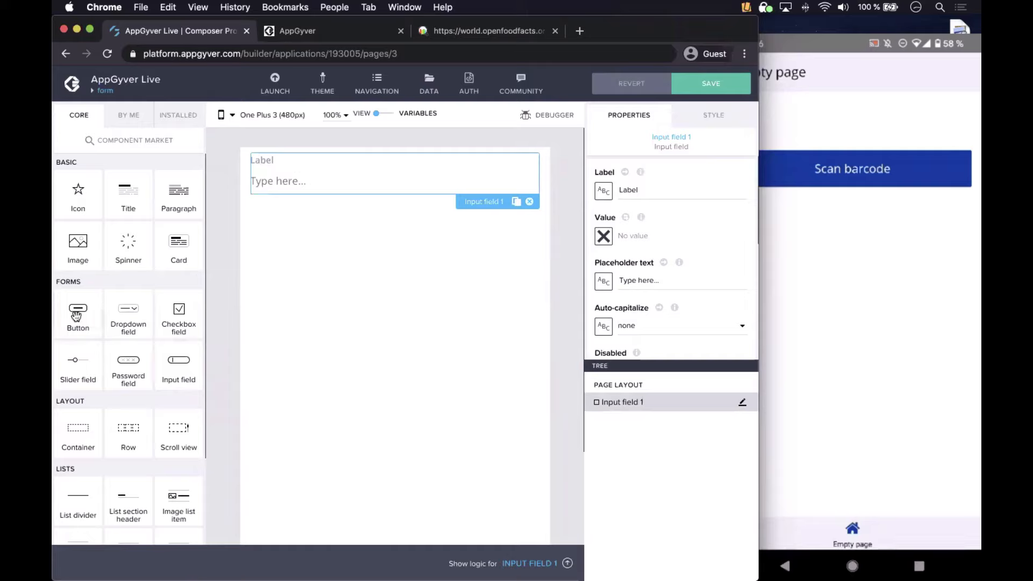
pyautogui.moveTo(235, 294); pyautogui.dragTo(371, 286)
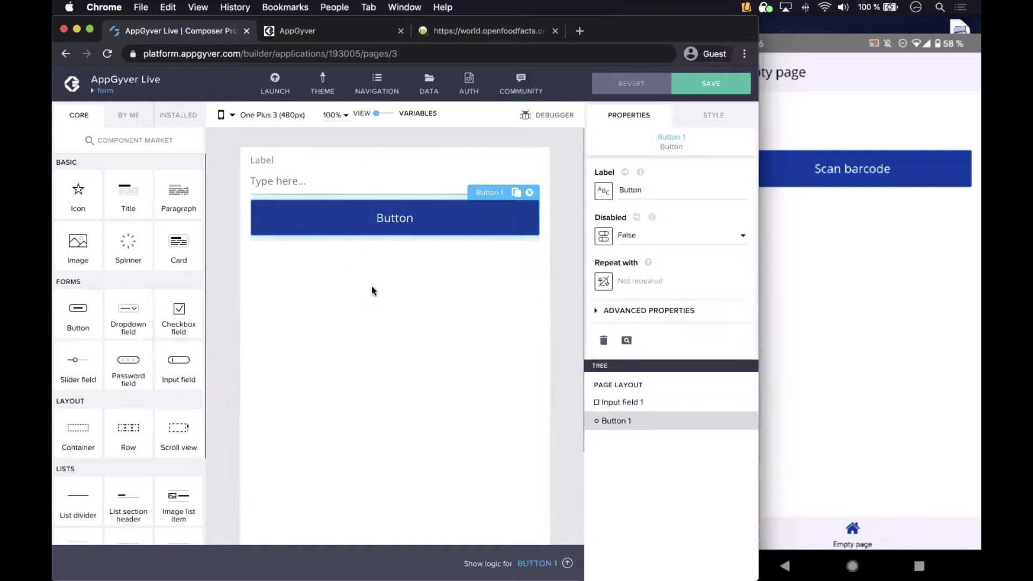
pyautogui.click(666, 190)
pyautogui.write('submit')
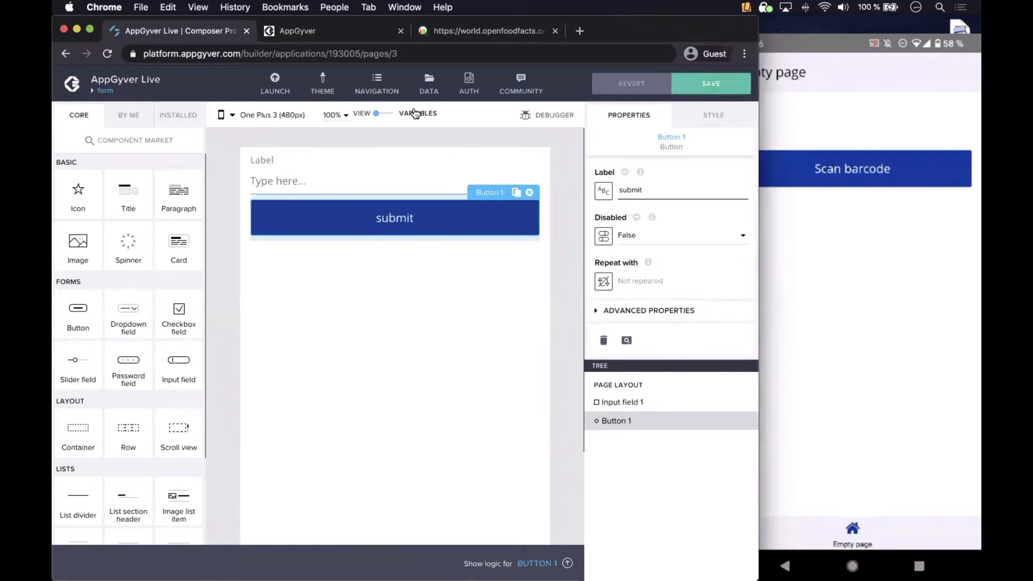
pyautogui.click(723, 80)
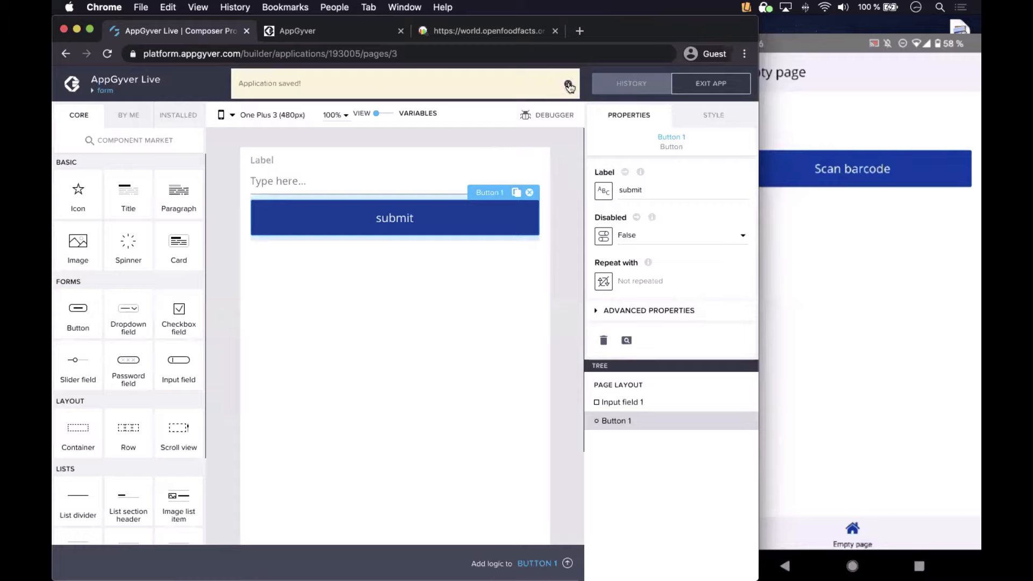
pyautogui.click(570, 87)
# Step: Add an AppGyver Cloud Storage data resource with the resource ID "Todo"
pyautogui.click(427, 82)
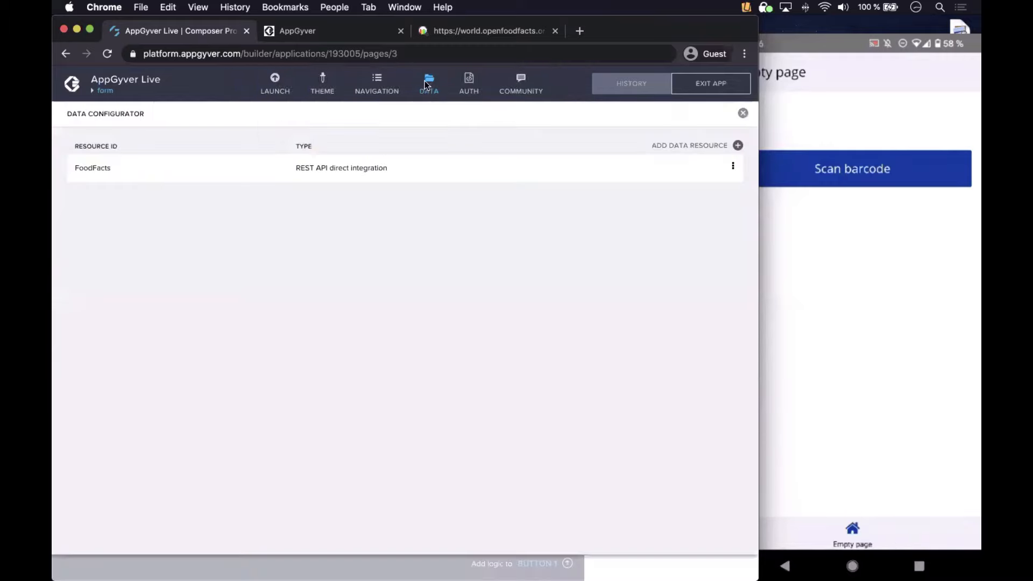
pyautogui.click(738, 145)
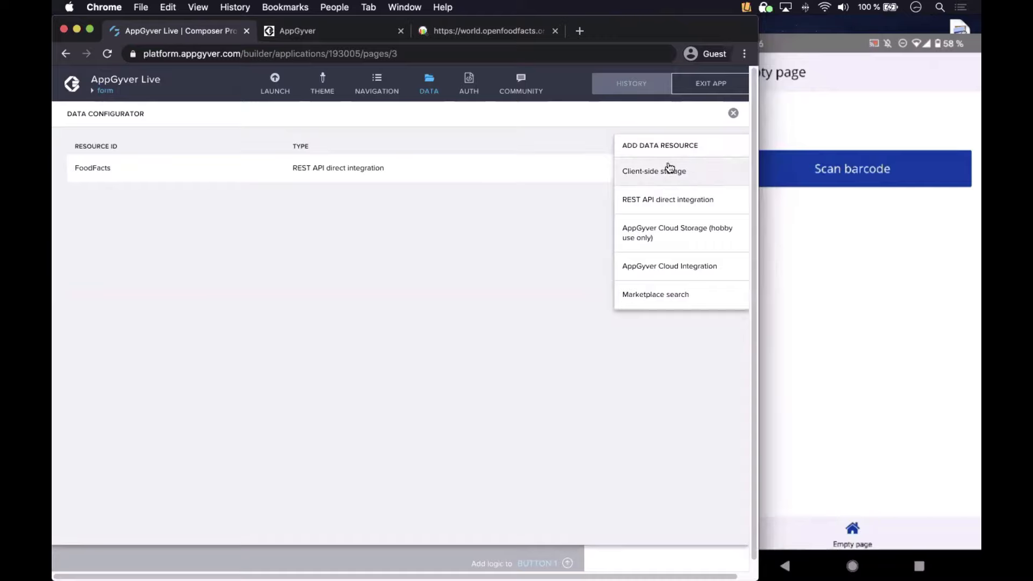
pyautogui.click(644, 228)
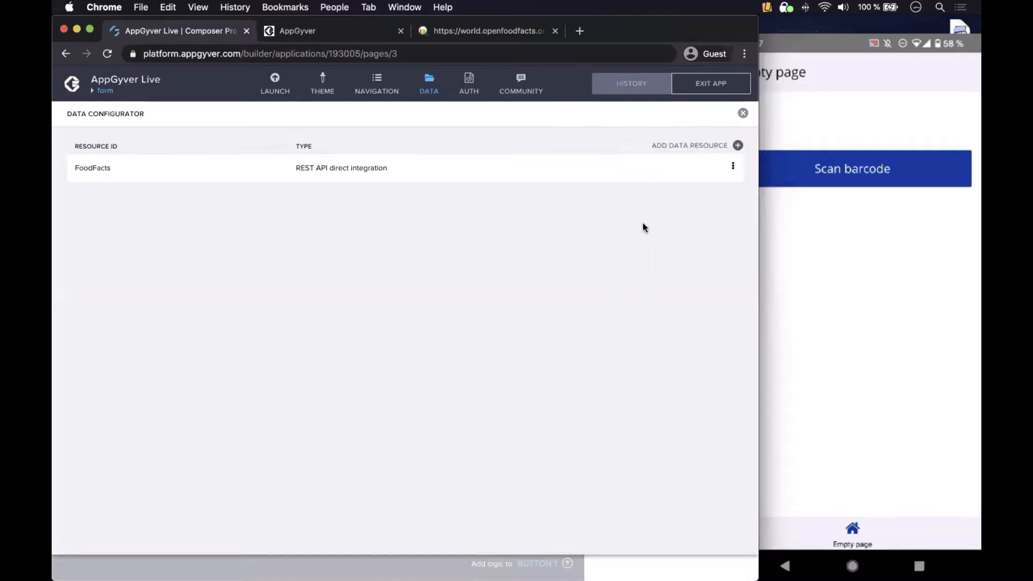
pyautogui.write('Todo')
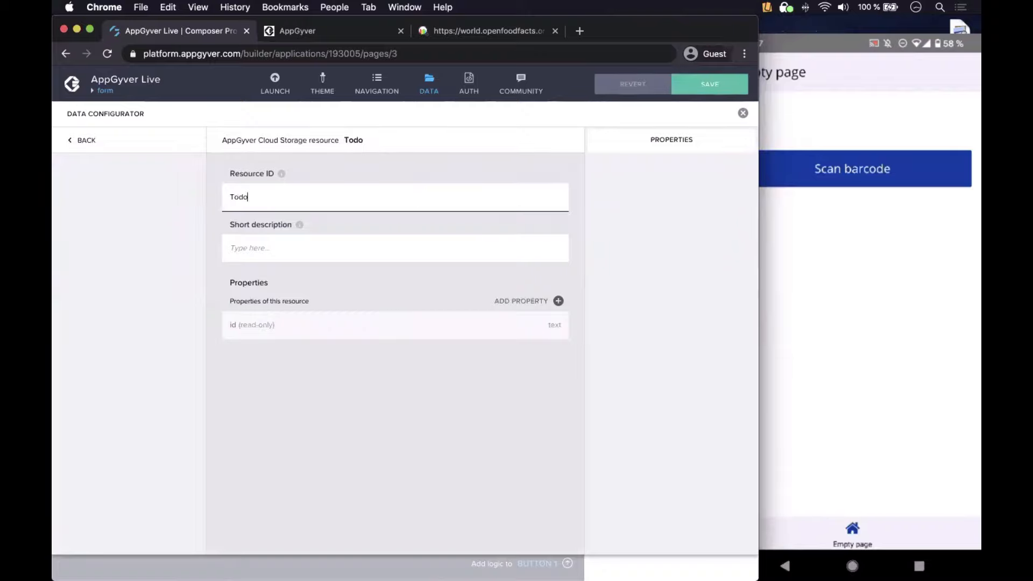
pyautogui.click(461, 259)
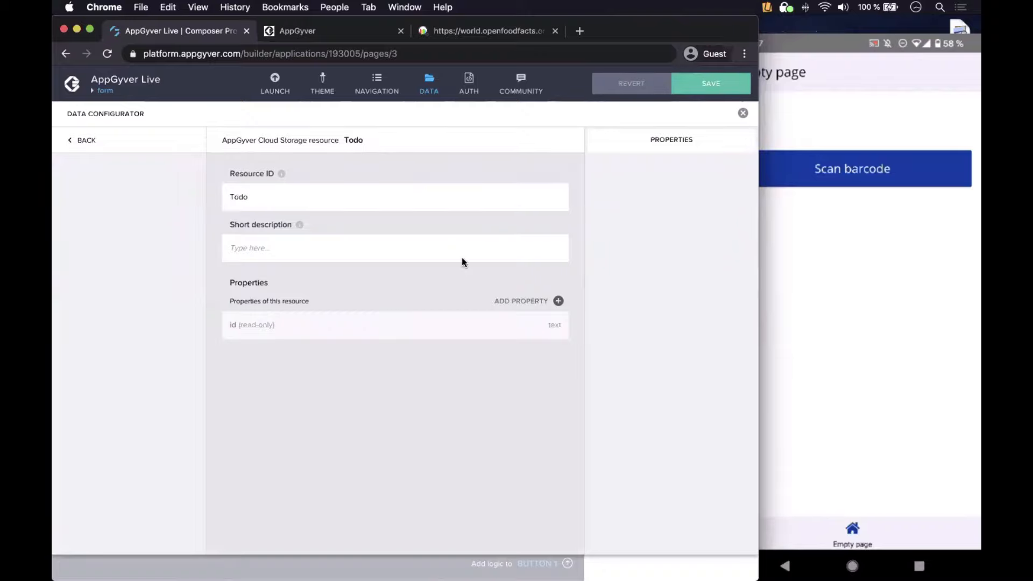
# Step: Add a property with the key "name" to the Todo resource and save the application
pyautogui.click(560, 302)
pyautogui.doubleClick(661, 178)
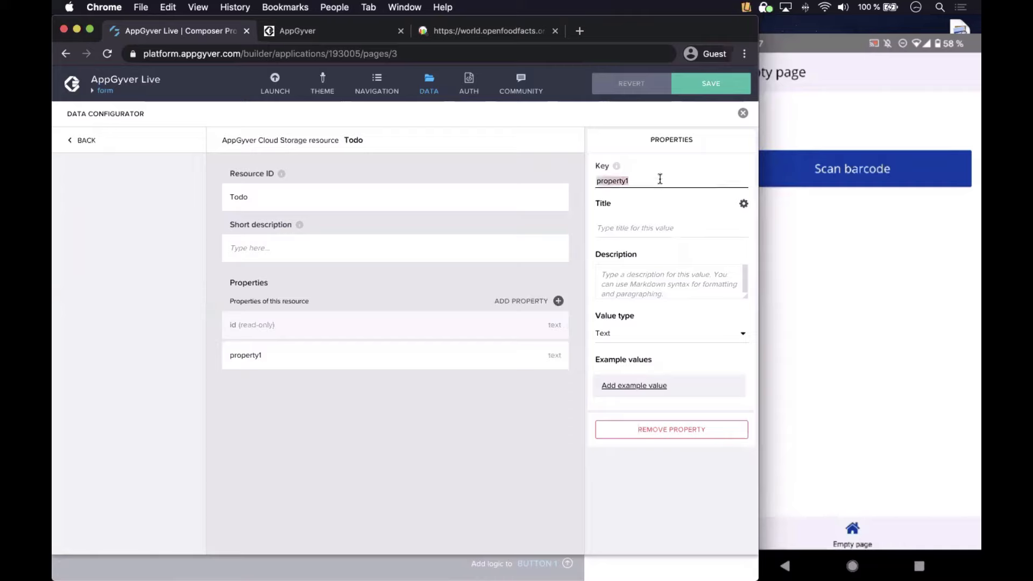
pyautogui.write('namer')
pyautogui.press('BackSpace')
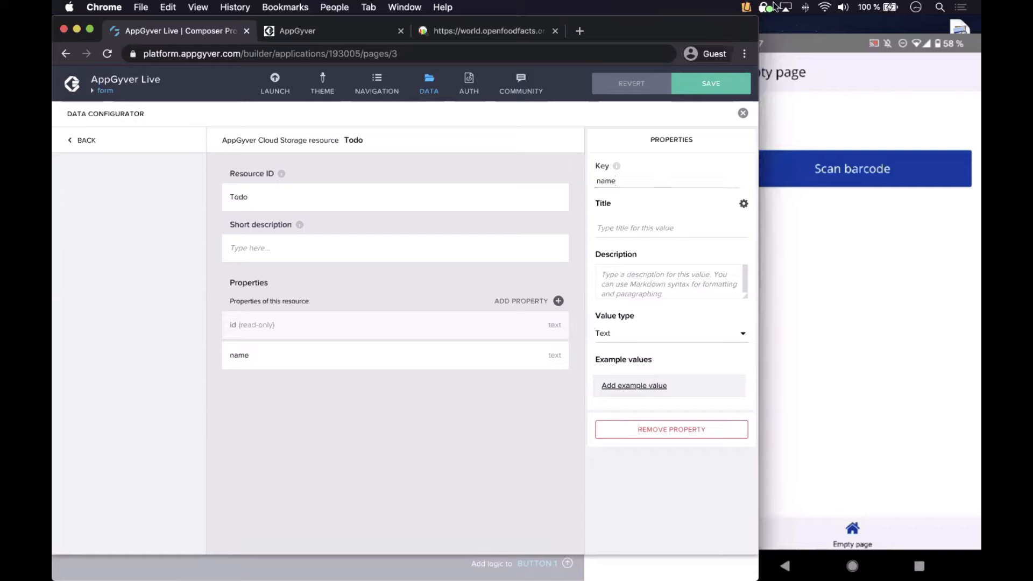
pyautogui.click(684, 86)
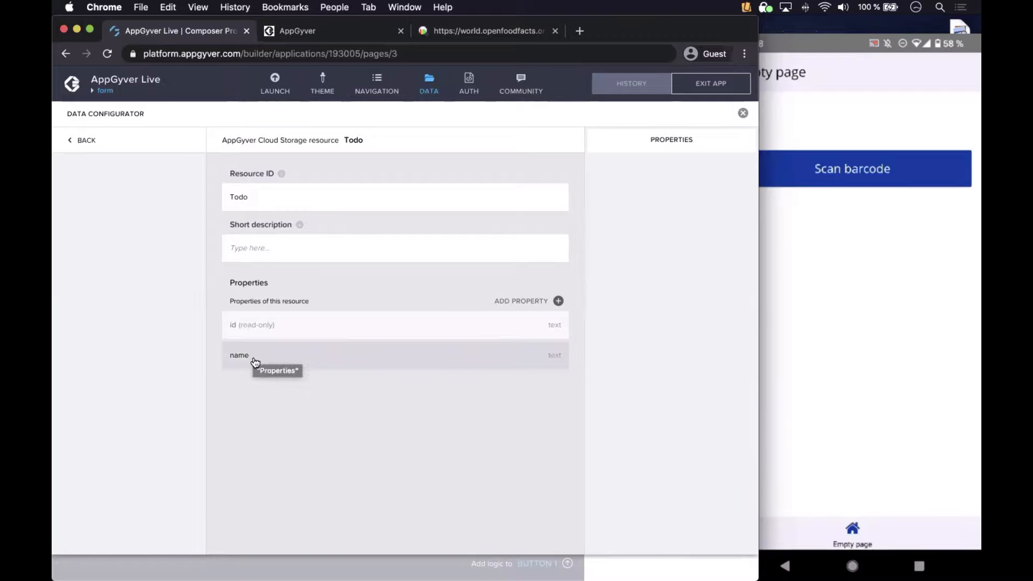
# Step: Return to the form page and add a data variable based on the Todo resource to it
pyautogui.click(428, 87)
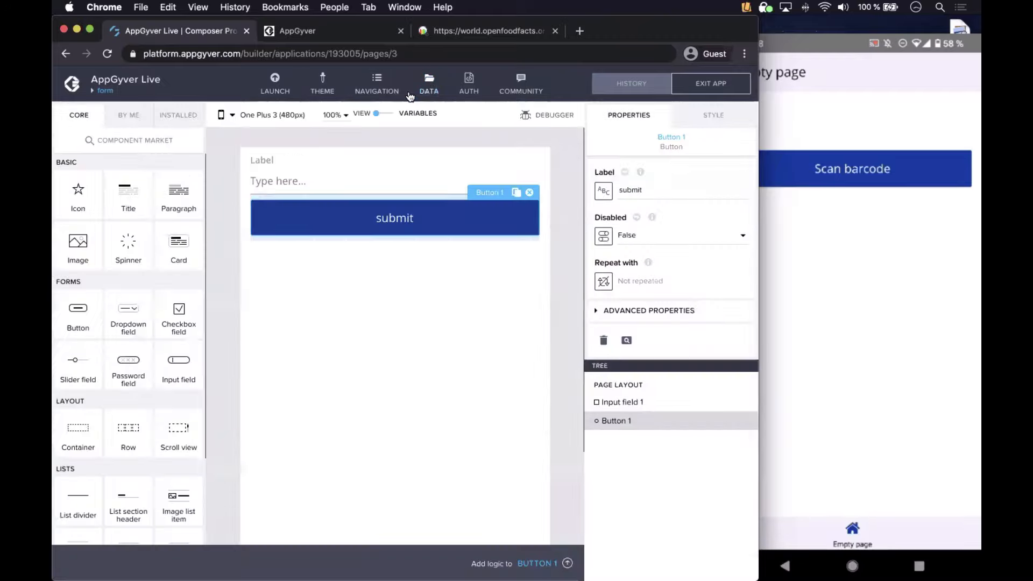
pyautogui.click(295, 179)
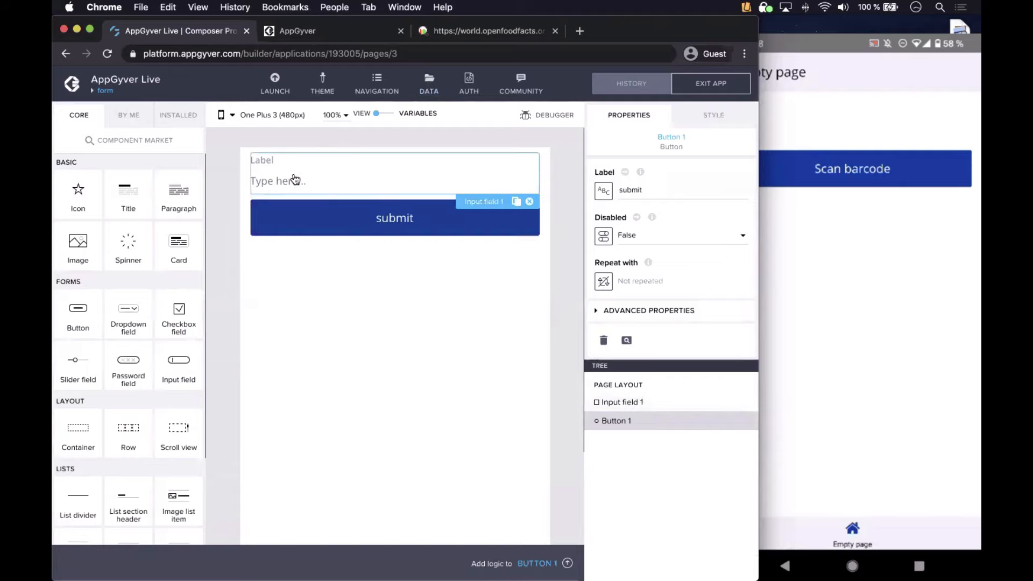
pyautogui.click(378, 117)
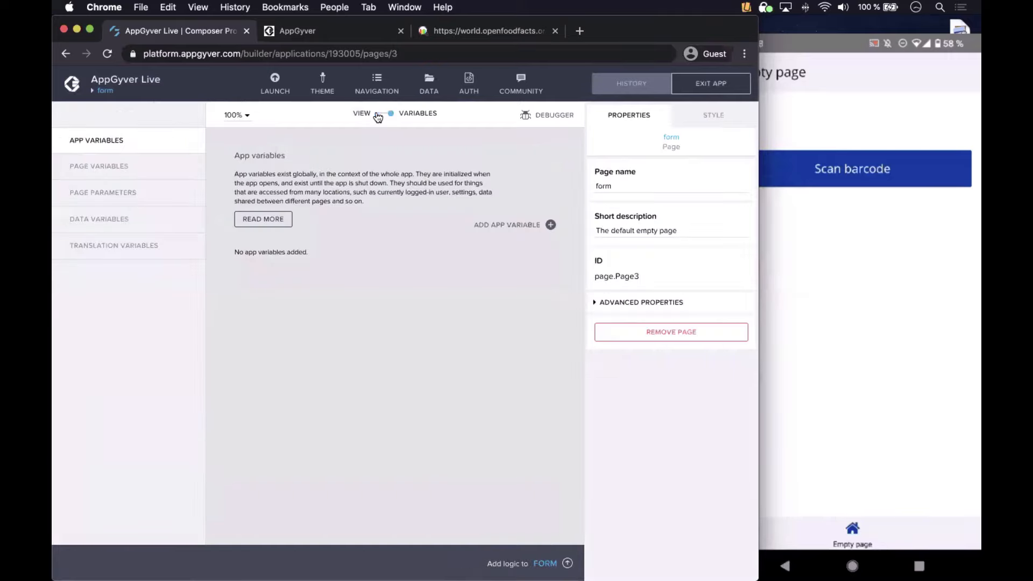
pyautogui.click(132, 222)
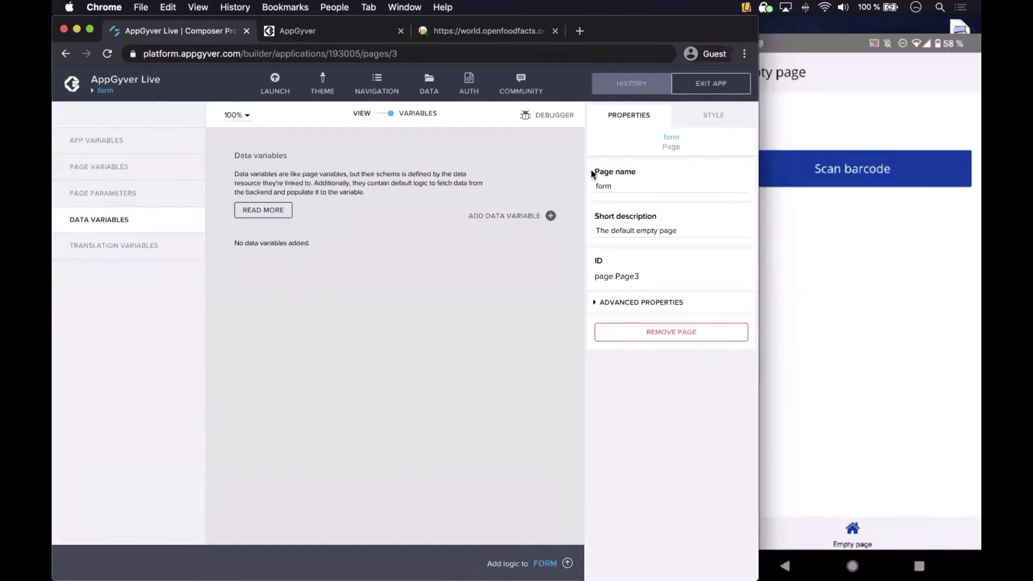
pyautogui.click(551, 215)
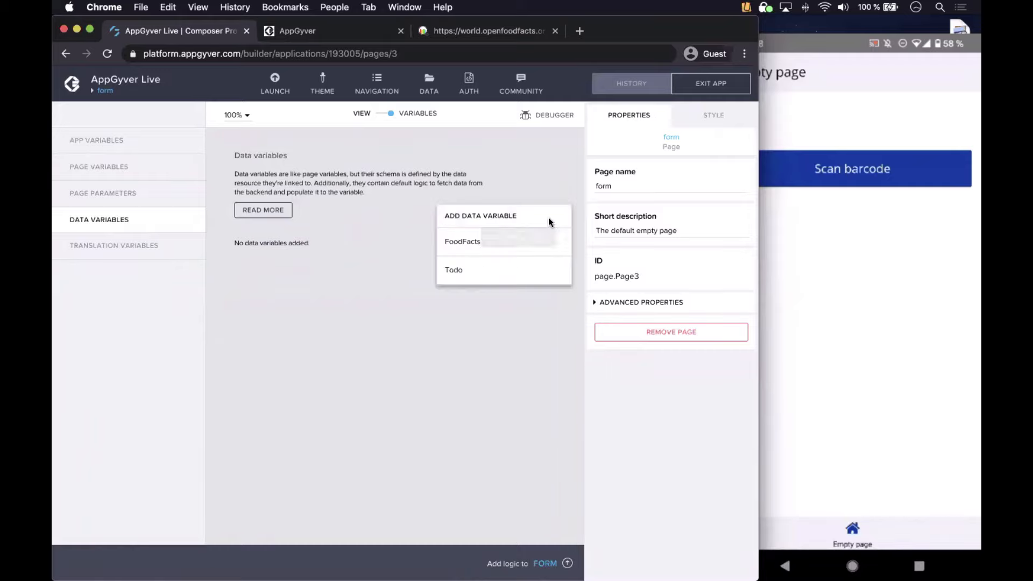
pyautogui.click(490, 276)
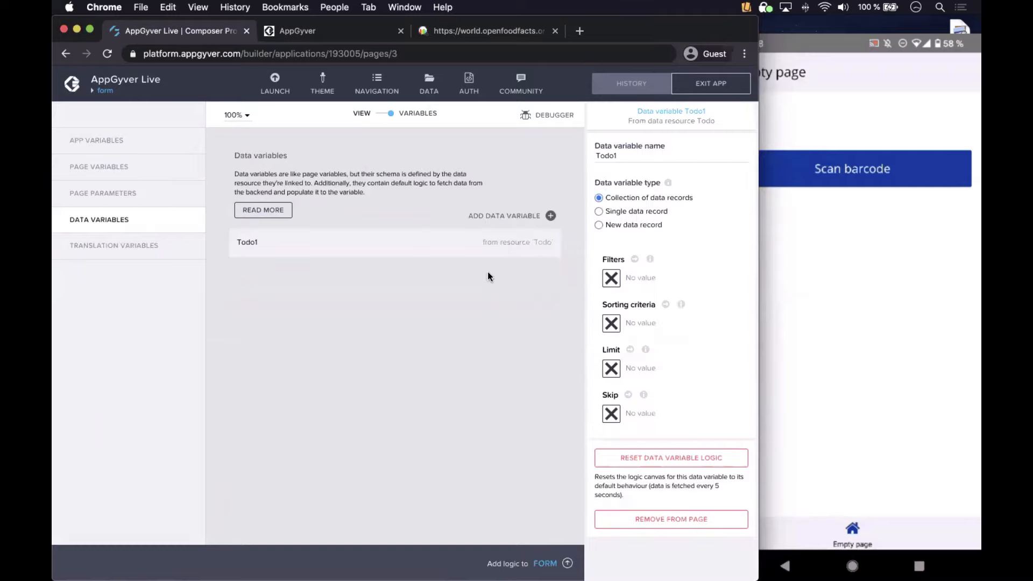
# Step: Set the Todo1 data variable's type to New data record, save the application and return to the form page's view
pyautogui.click(599, 225)
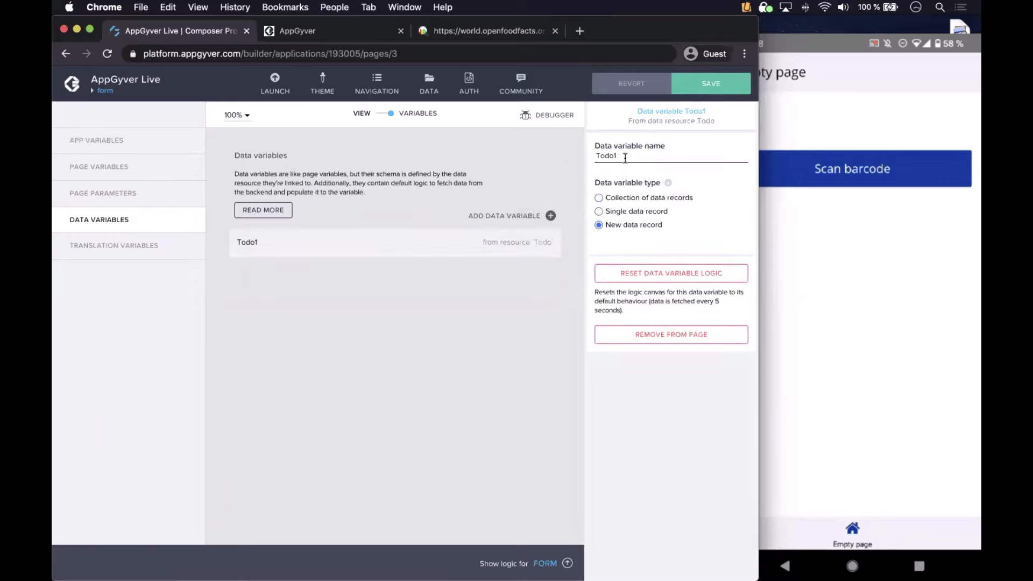
pyautogui.click(709, 86)
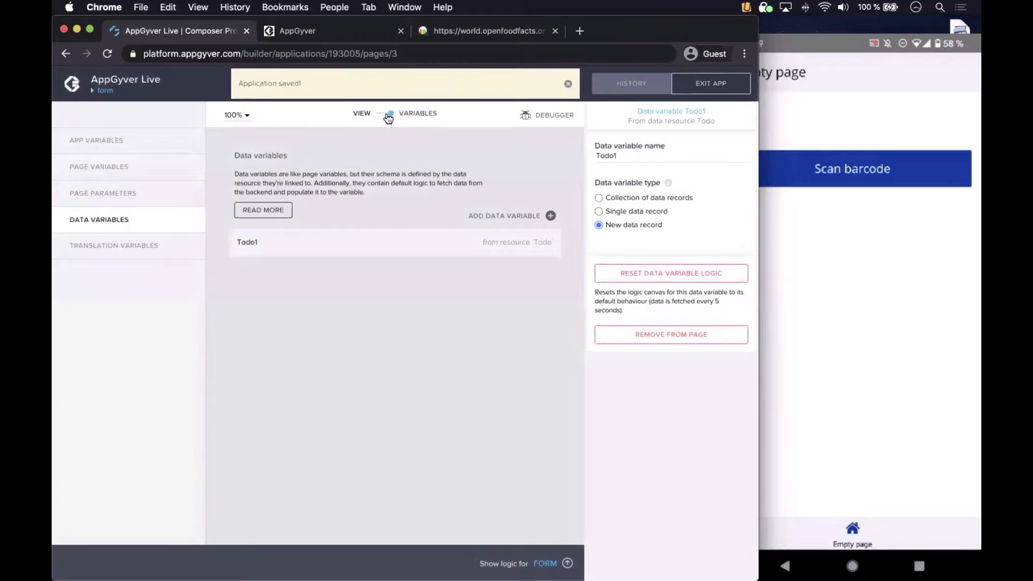
pyautogui.click(387, 115)
pyautogui.click(332, 161)
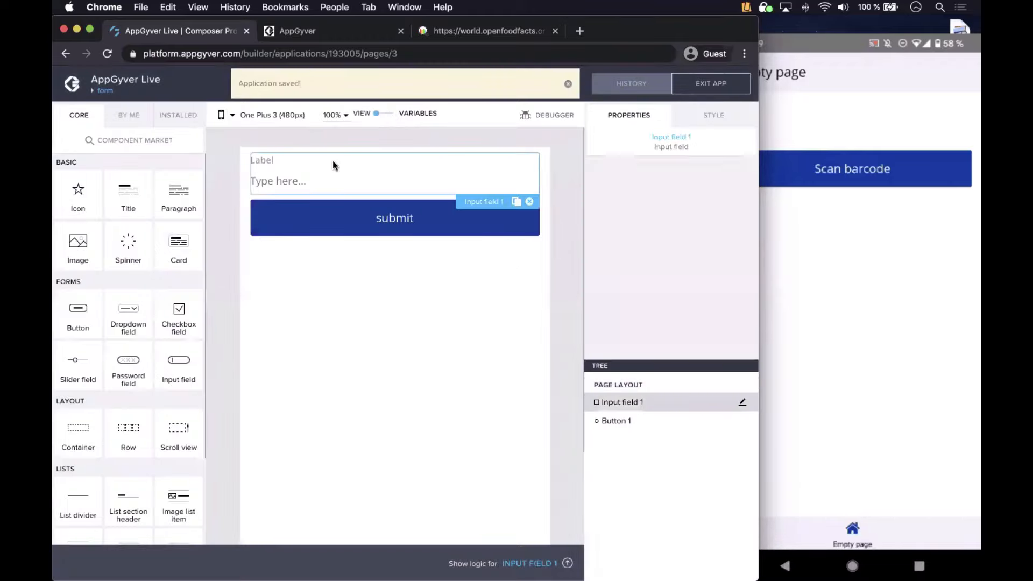
pyautogui.click(567, 83)
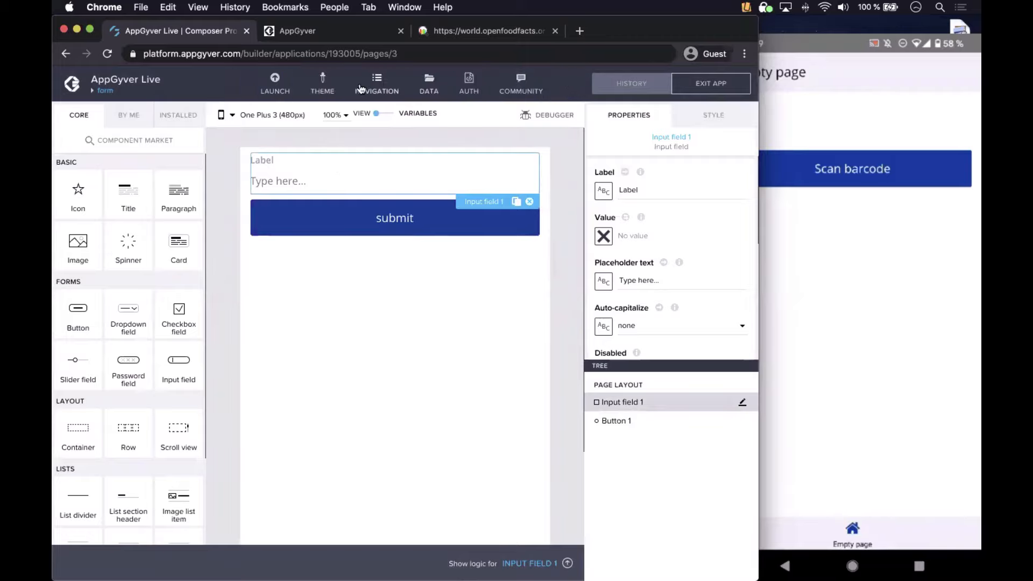
# Step: Add the form page as a second item in the app's navigation menu and save the application
pyautogui.click(360, 87)
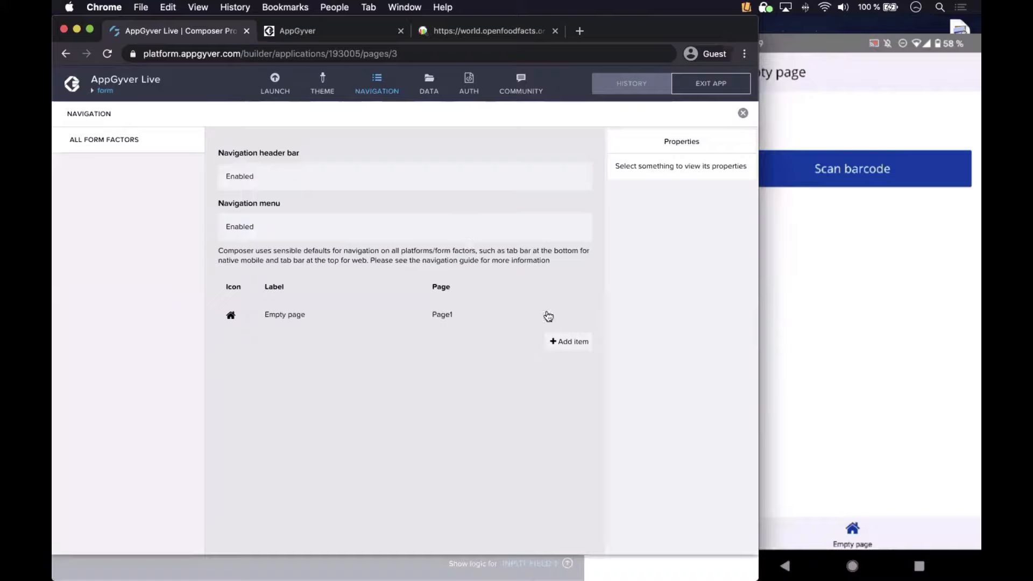
pyautogui.click(564, 342)
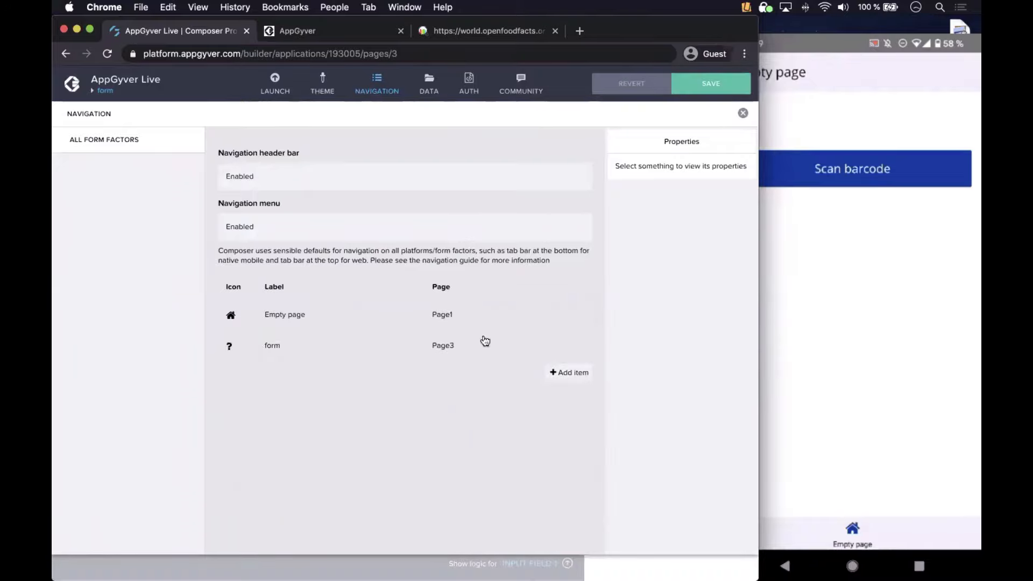
pyautogui.click(425, 345)
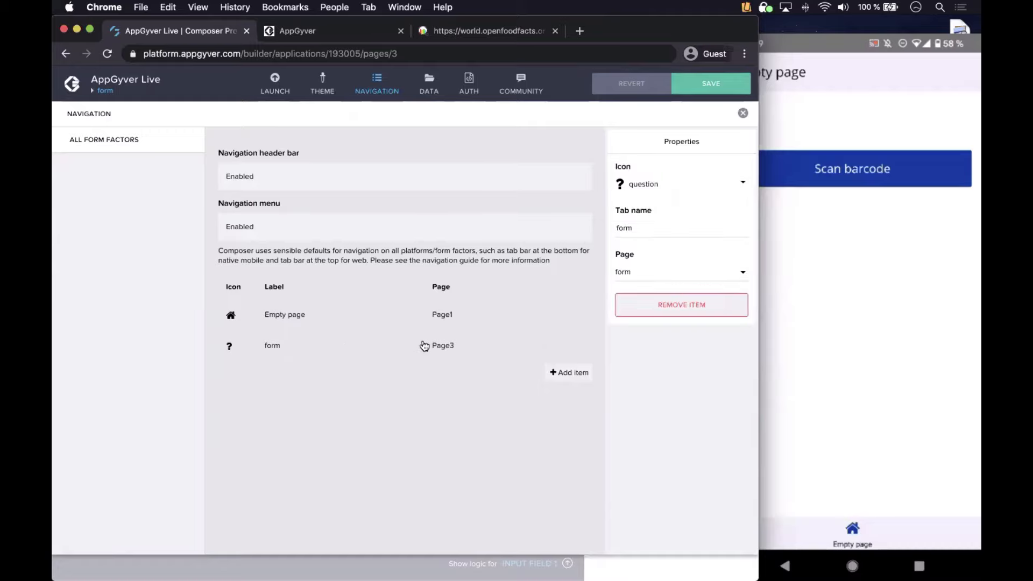
pyautogui.click(715, 78)
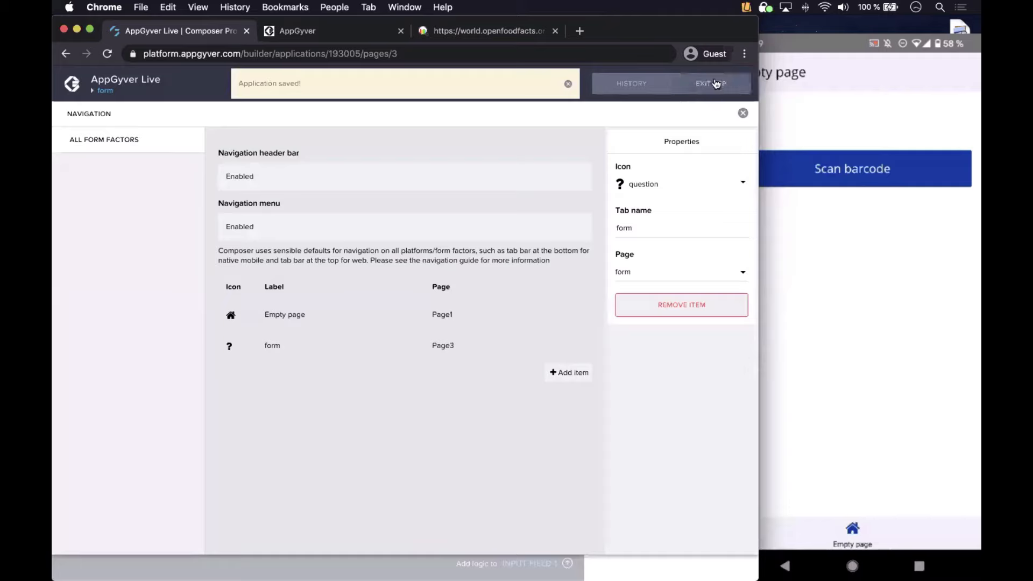
pyautogui.click(812, 238)
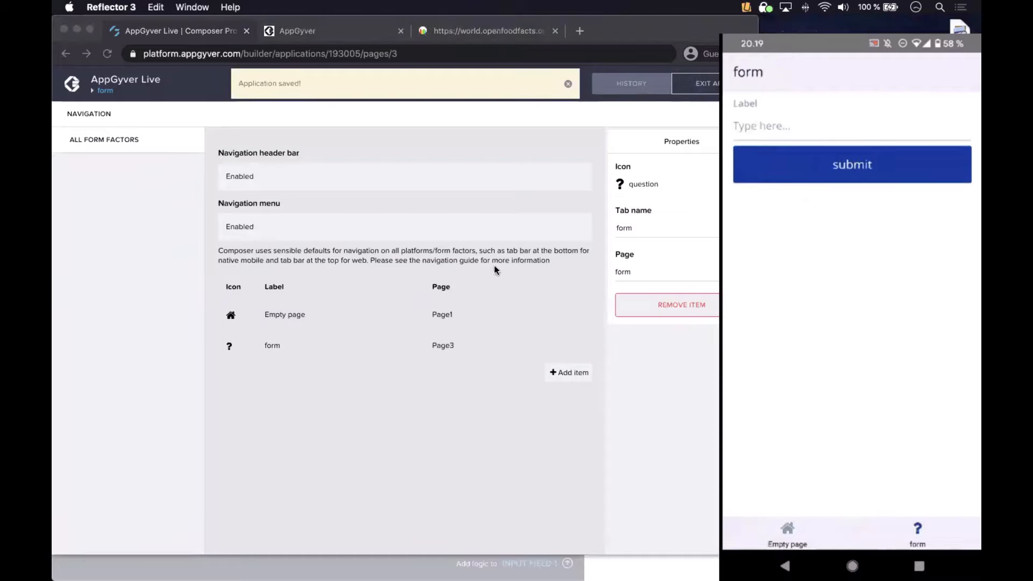
pyautogui.click(569, 85)
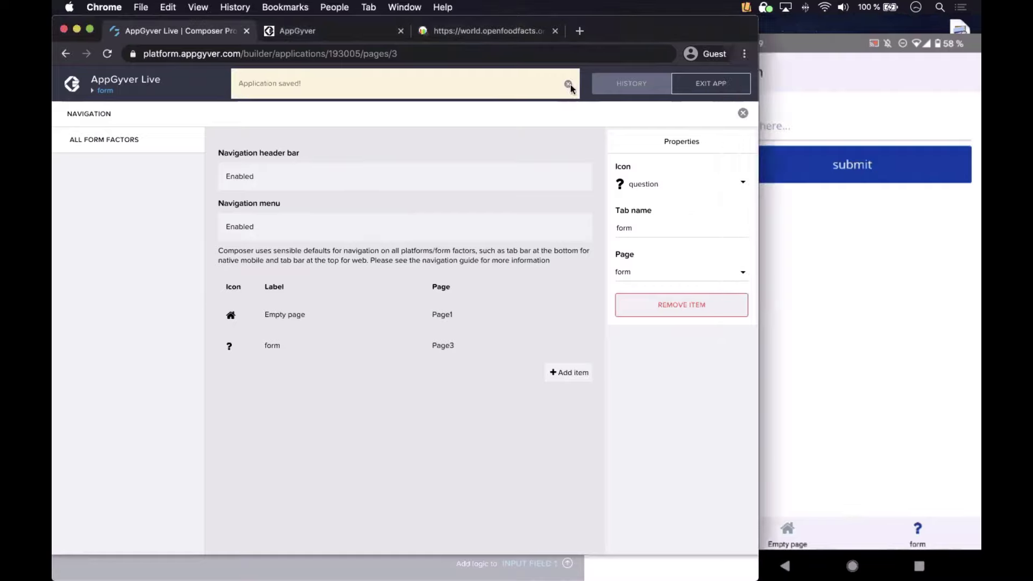
pyautogui.click(569, 84)
pyautogui.click(377, 91)
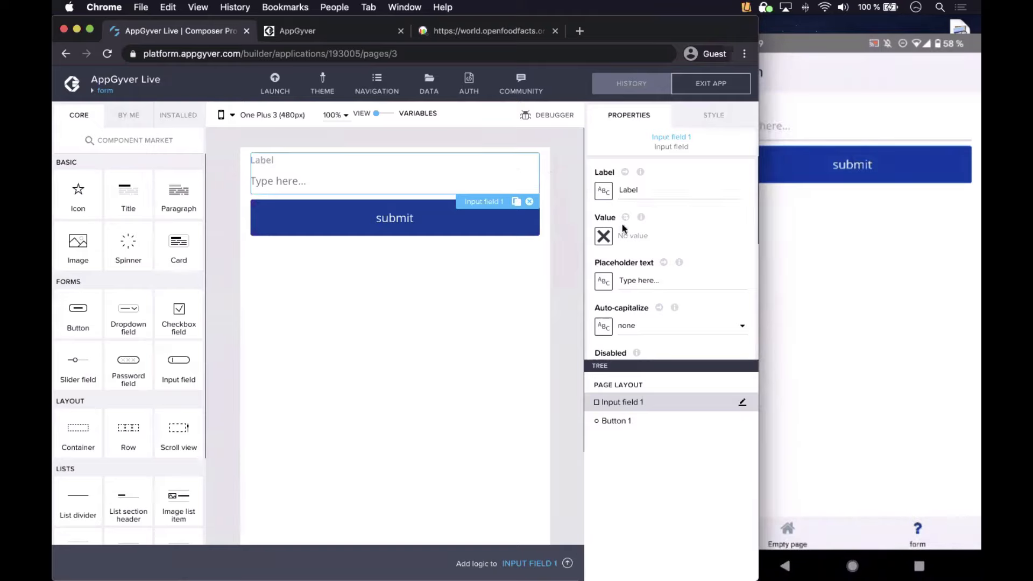
# Step: Bind the input field's value to the data variable field Todo1.name and save the application
pyautogui.click(604, 236)
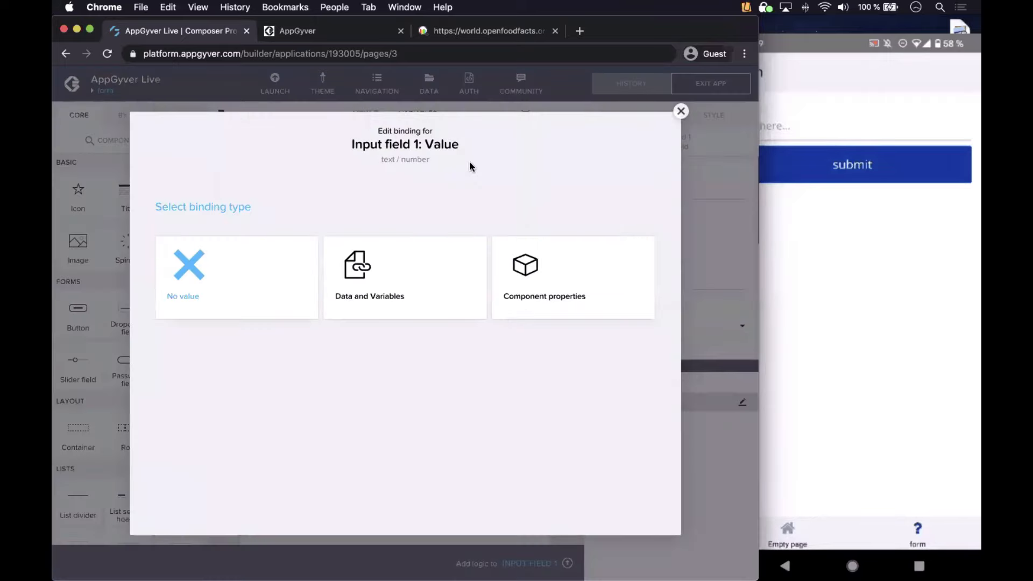
pyautogui.click(393, 280)
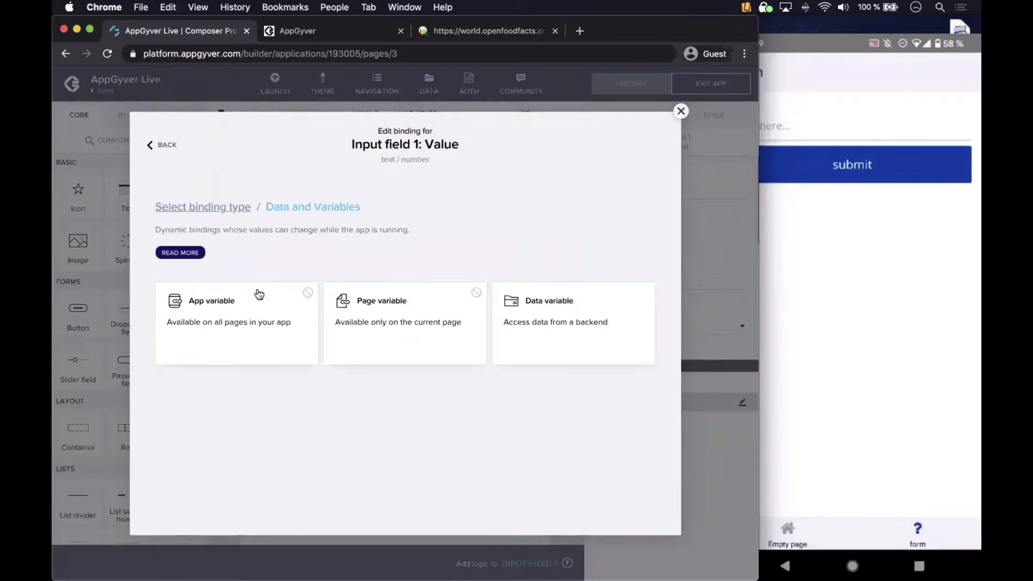
pyautogui.click(547, 321)
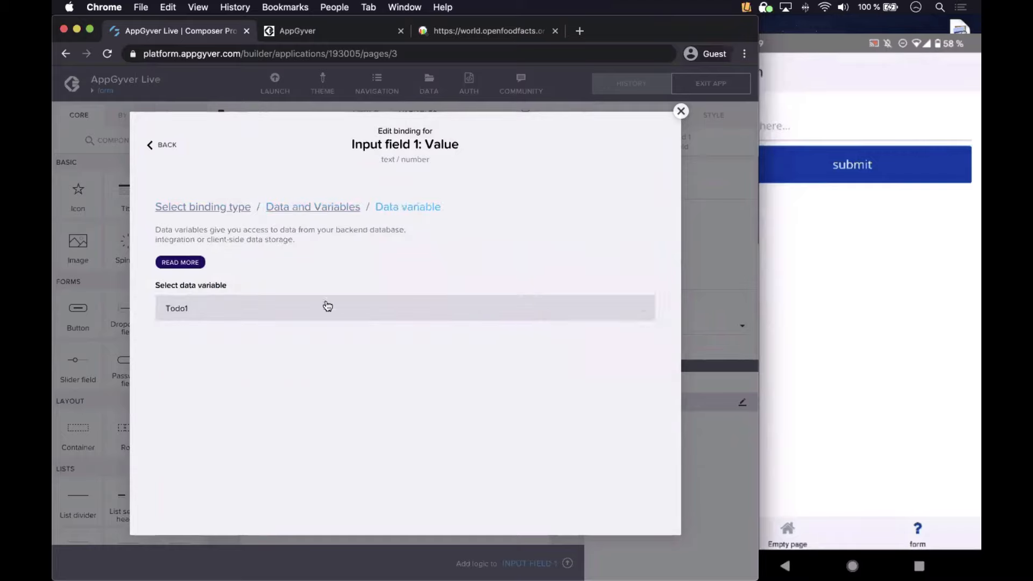
pyautogui.click(293, 432)
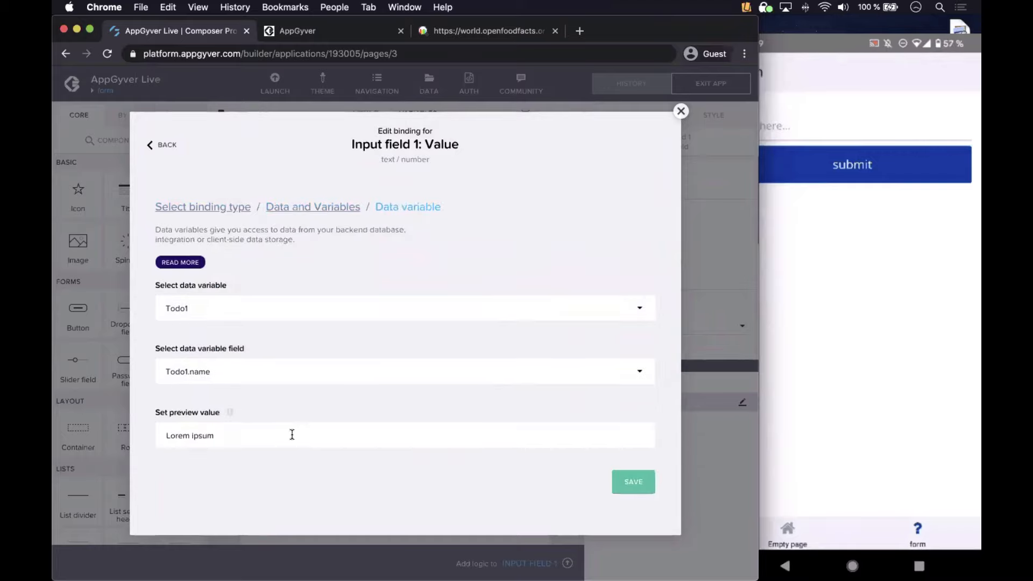
pyautogui.click(635, 483)
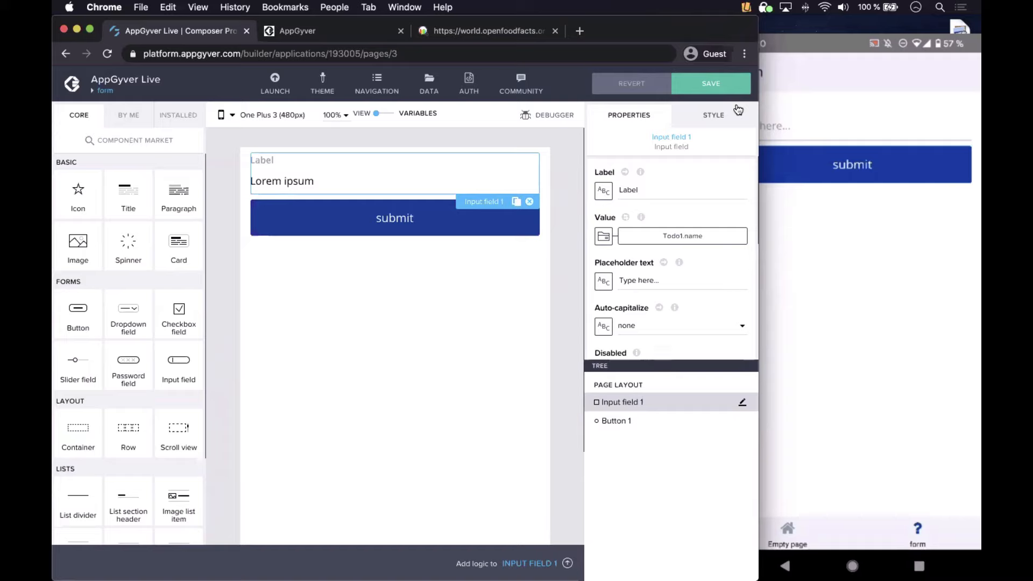
pyautogui.click(708, 86)
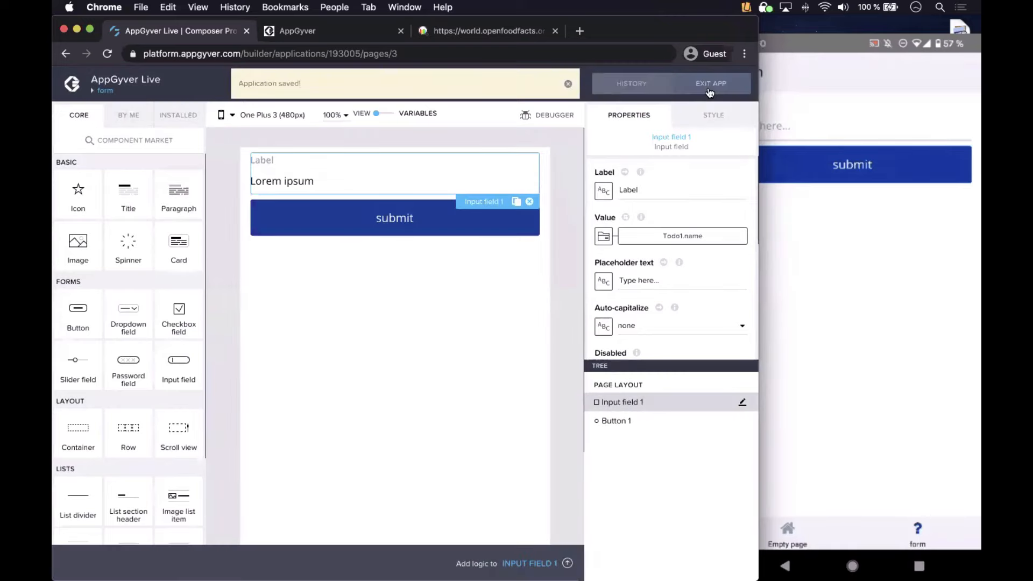
pyautogui.click(569, 84)
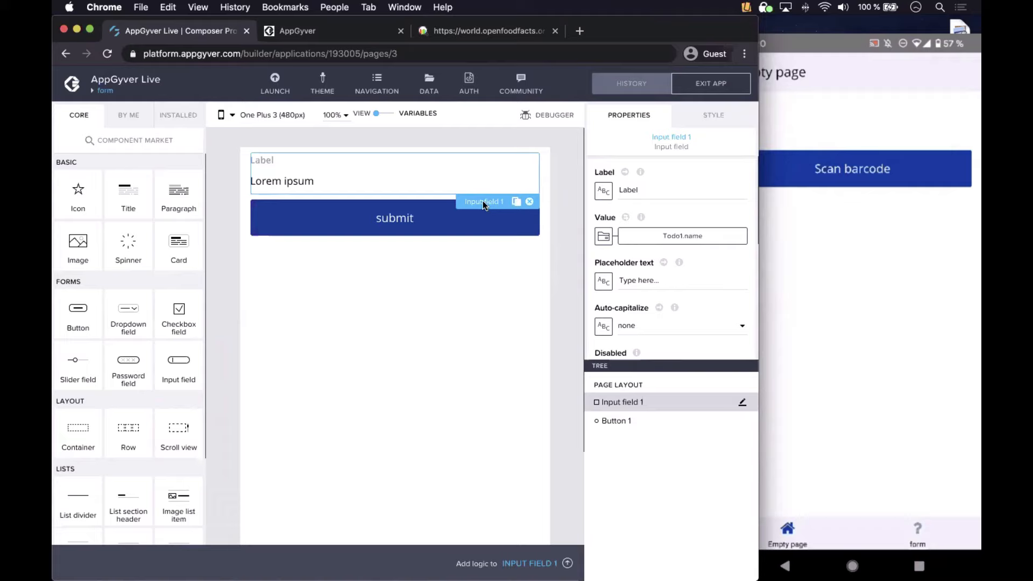
# Step: Add a Create record flow function to the submit button's logic
pyautogui.click(357, 224)
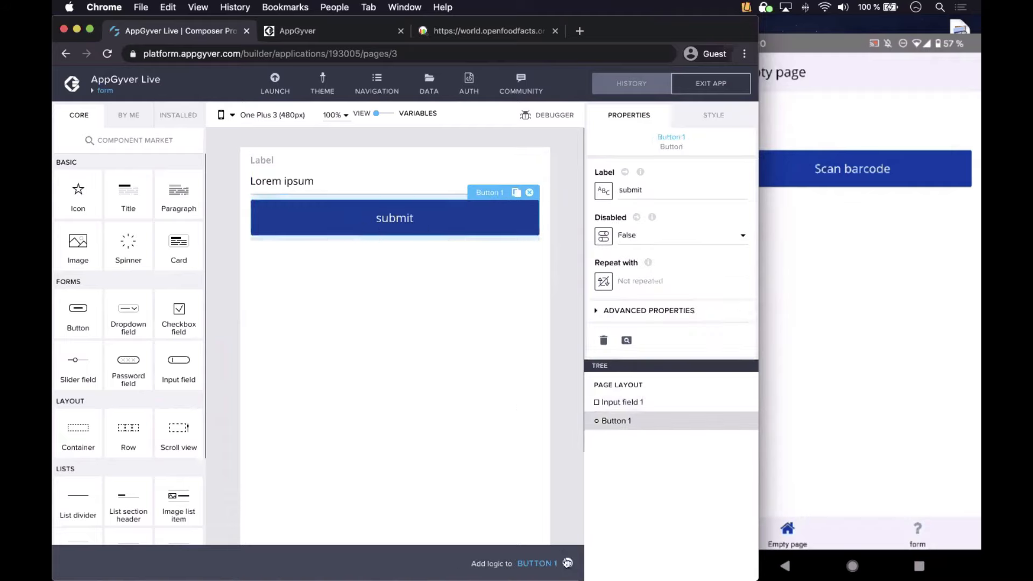
pyautogui.click(387, 178)
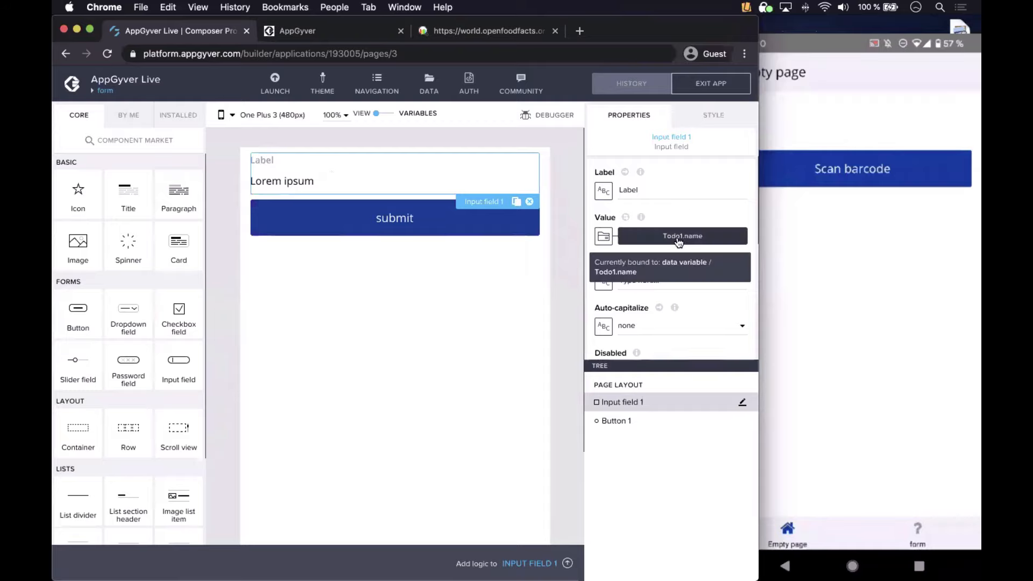
pyautogui.click(365, 215)
pyautogui.click(569, 563)
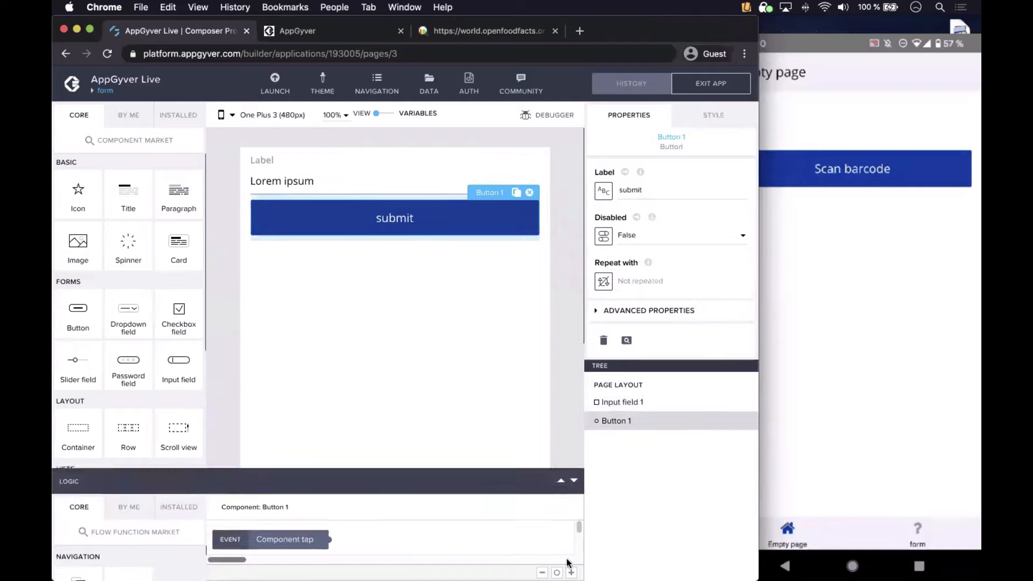
pyautogui.scroll(-5, 146, 470)
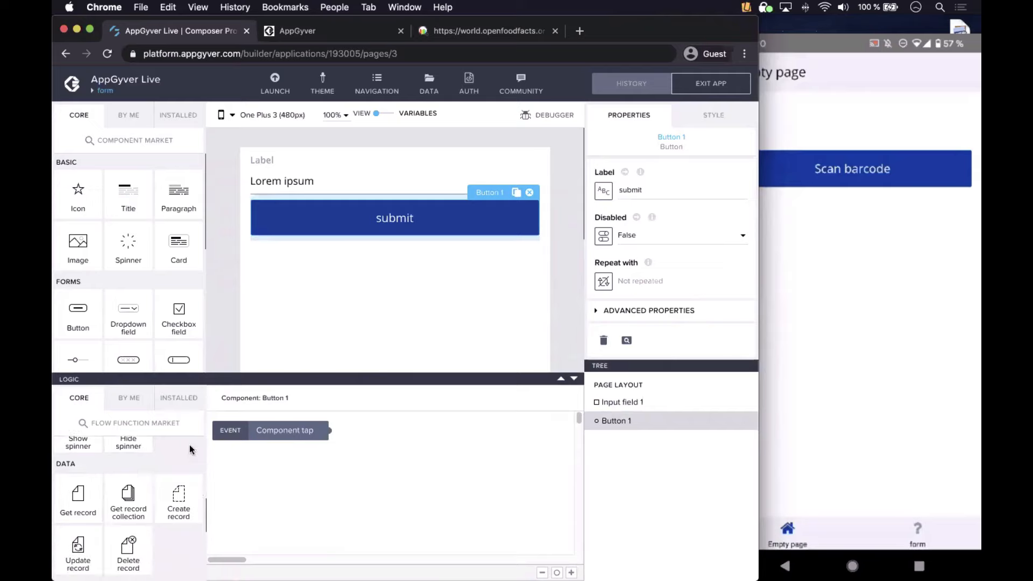
pyautogui.moveTo(192, 500); pyautogui.dragTo(440, 442)
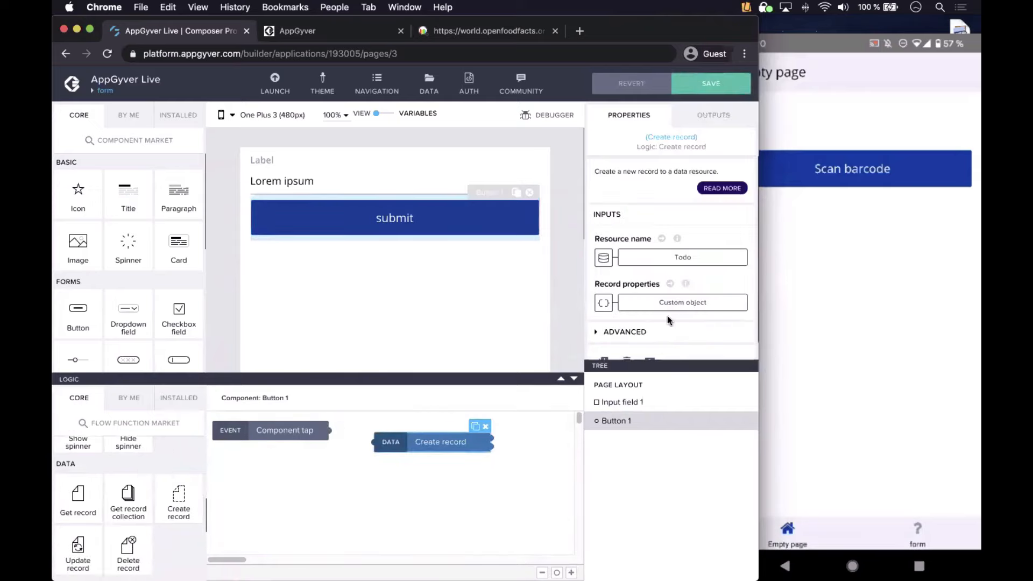
# Step: Bind the name property of the Create record function to the data variable field Todo1.name
pyautogui.click(619, 302)
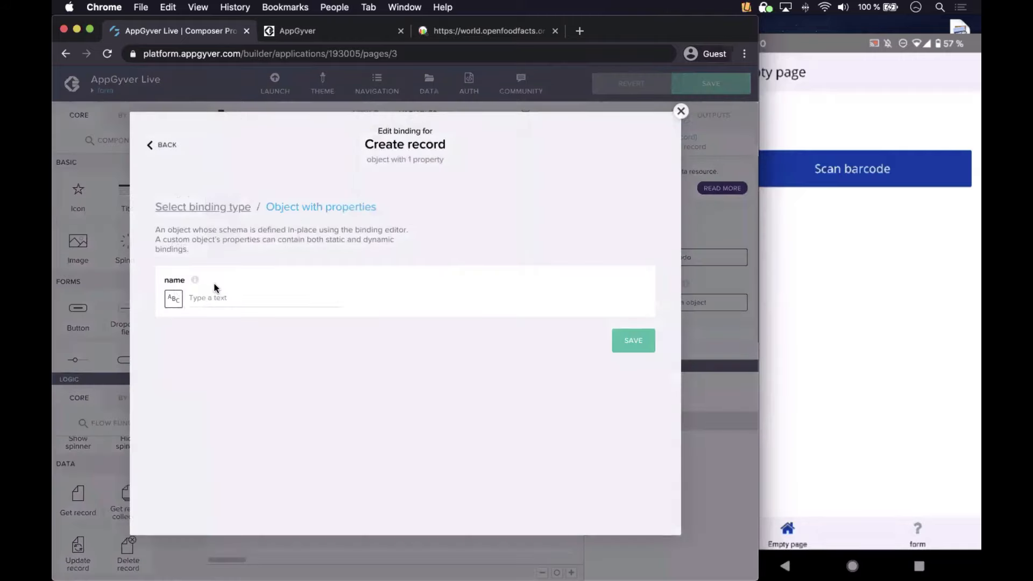
pyautogui.click(173, 300)
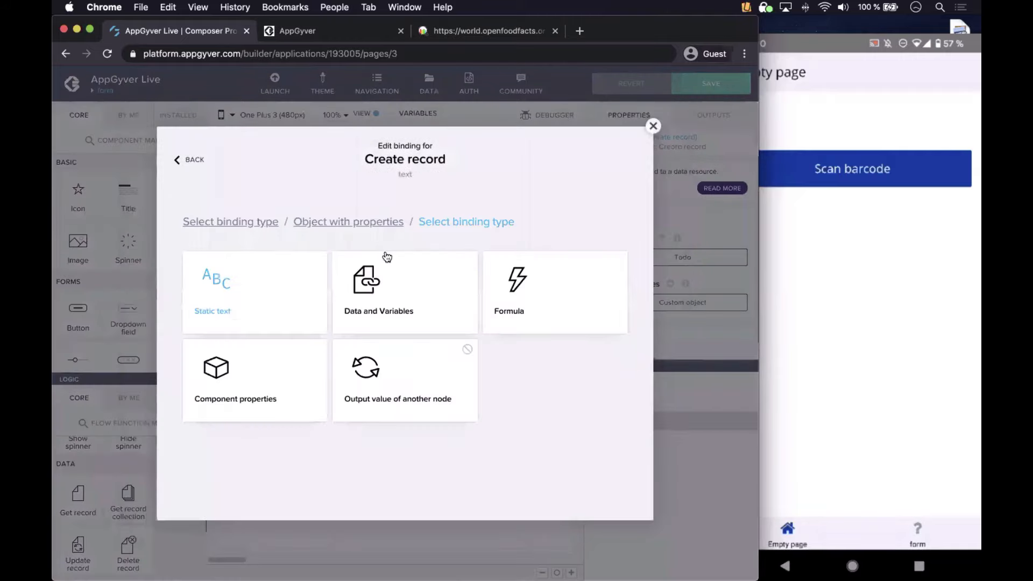
pyautogui.click(384, 300)
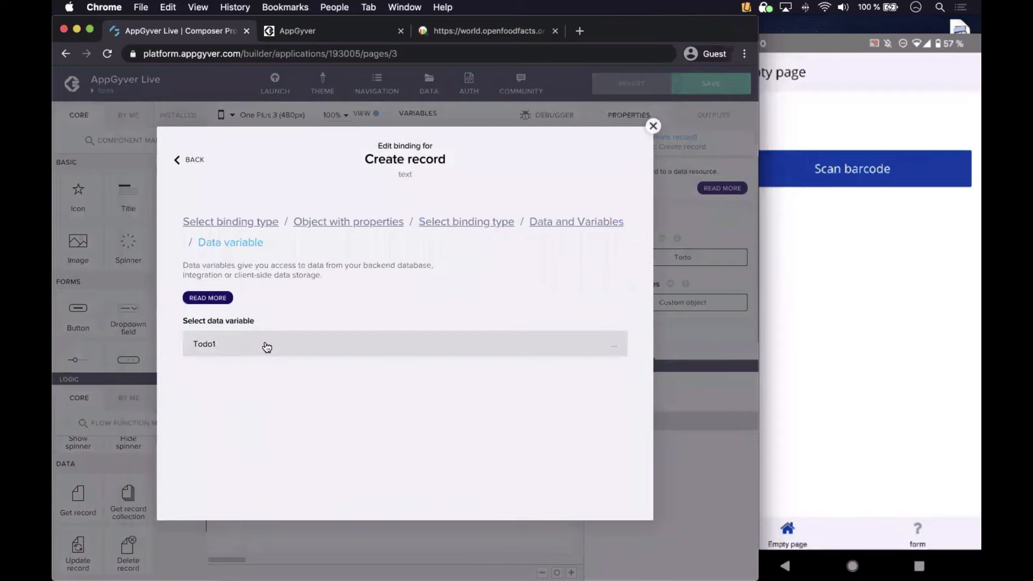
pyautogui.click(254, 462)
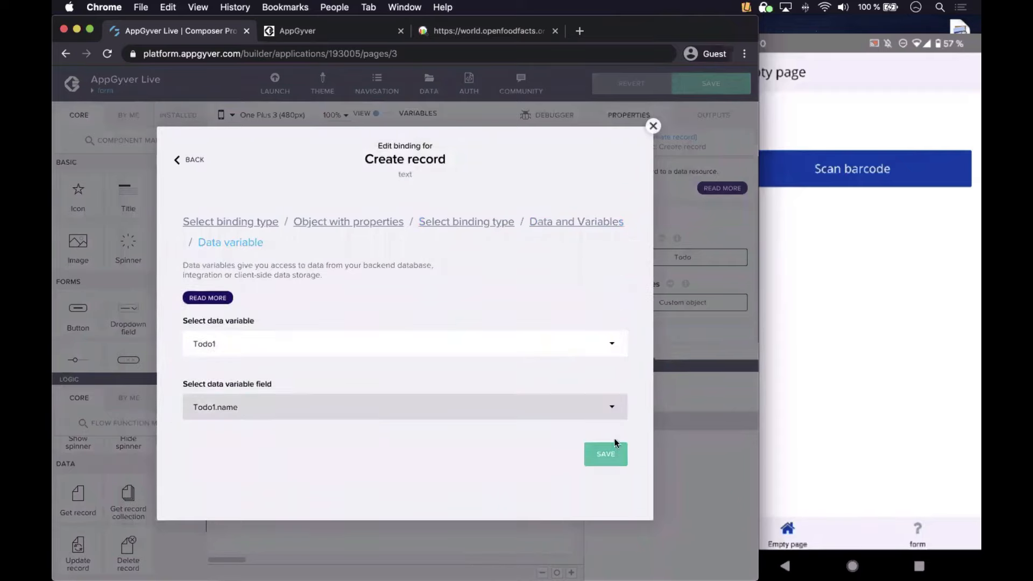
pyautogui.click(612, 455)
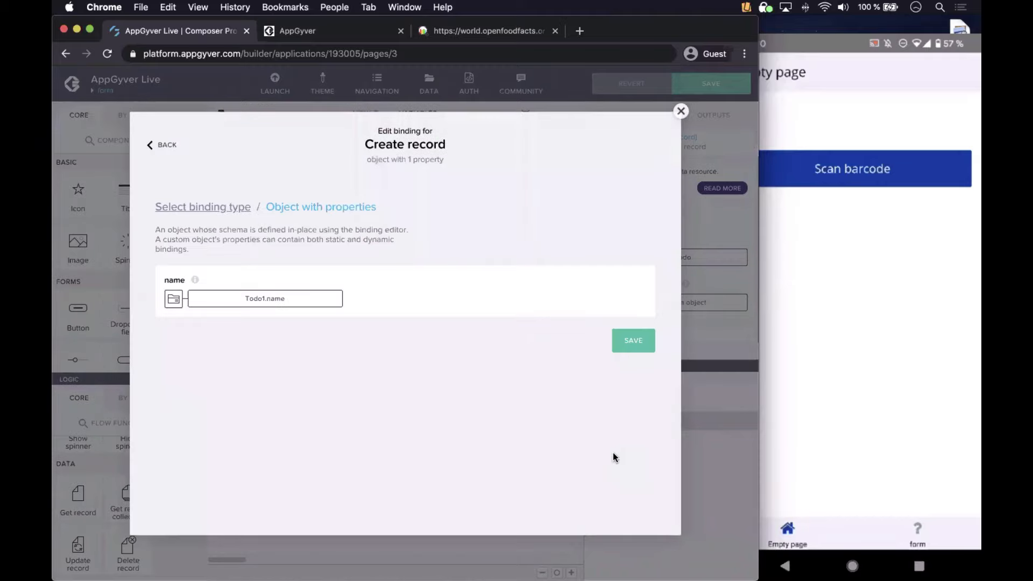
pyautogui.click(634, 340)
# Step: Connect the submit button's Component tap event to Create record, save the application and switch to the mirrored phone
pyautogui.moveTo(330, 432); pyautogui.dragTo(374, 442)
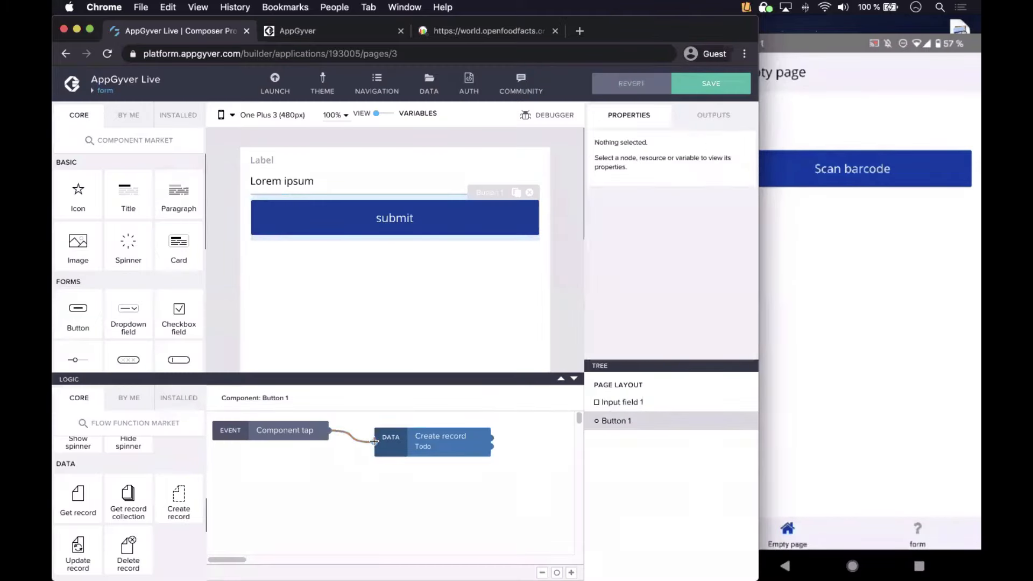
pyautogui.click(708, 82)
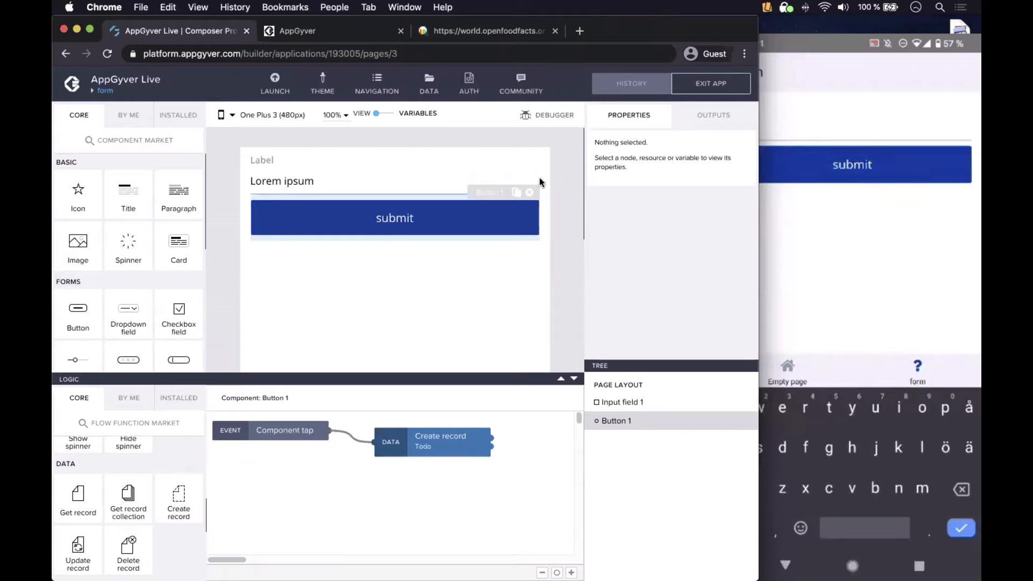
pyautogui.click(825, 259)
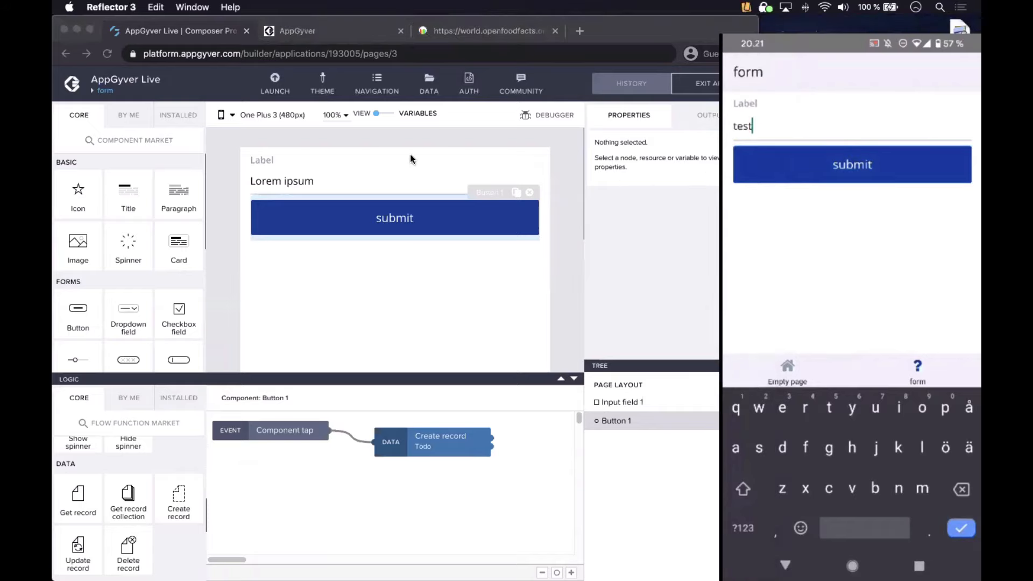
# Step: Return to the form page in the builder and add a paragraph below the submit button
pyautogui.click(379, 171)
pyautogui.click(351, 296)
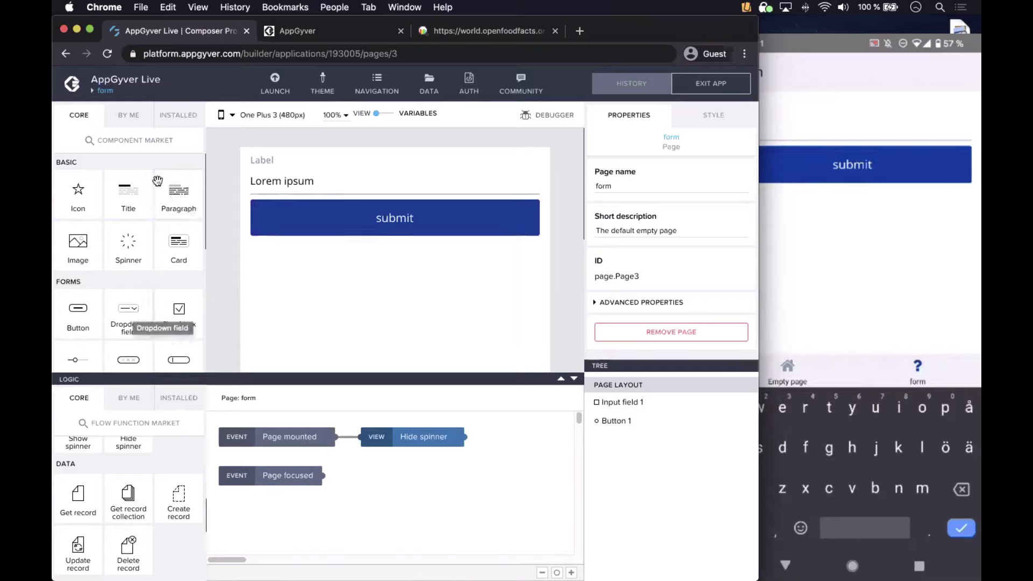
pyautogui.moveTo(177, 189); pyautogui.dragTo(388, 272)
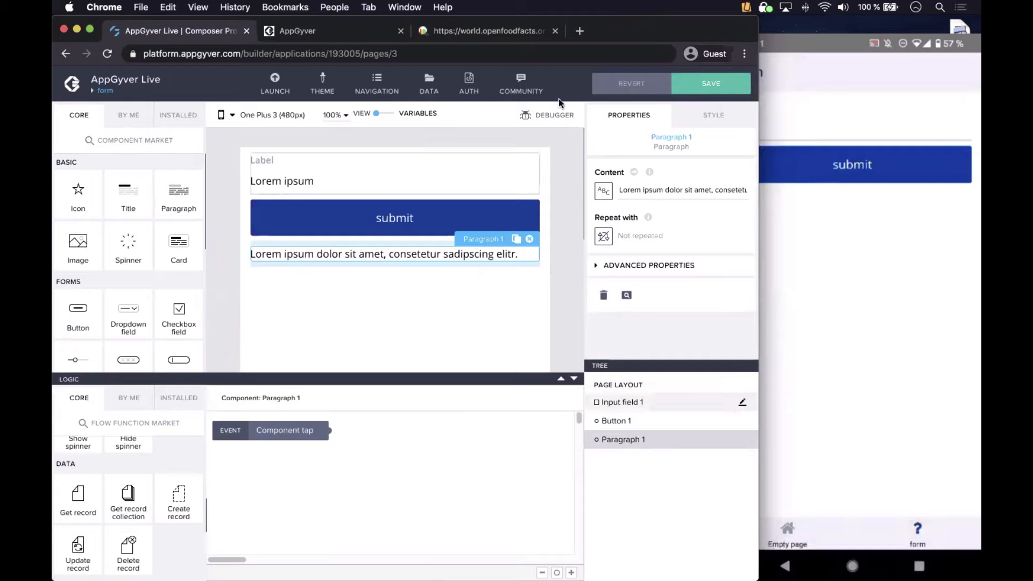
# Step: Add another data variable from the Todo resource to the form page's variables
pyautogui.click(383, 119)
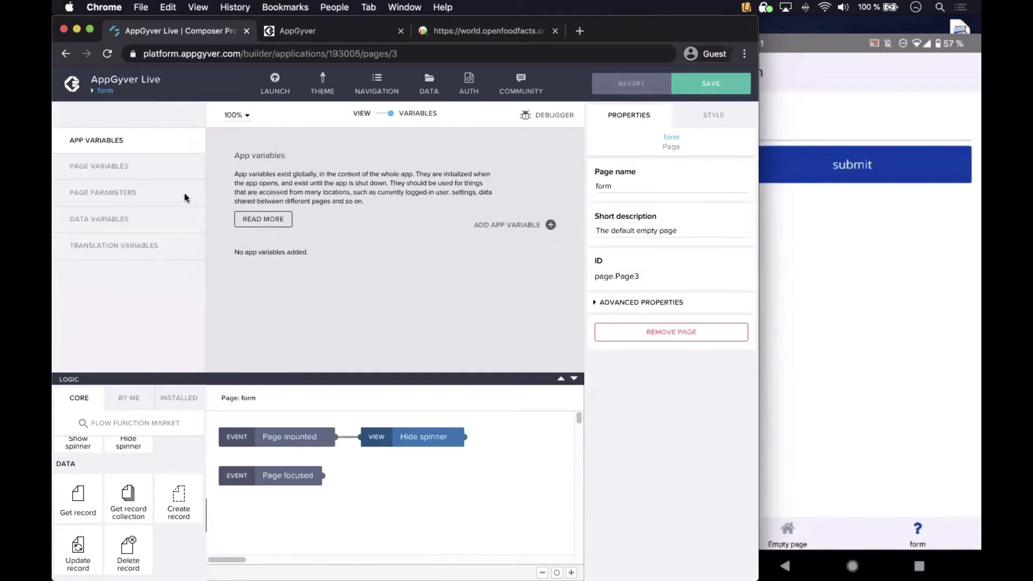
pyautogui.click(116, 219)
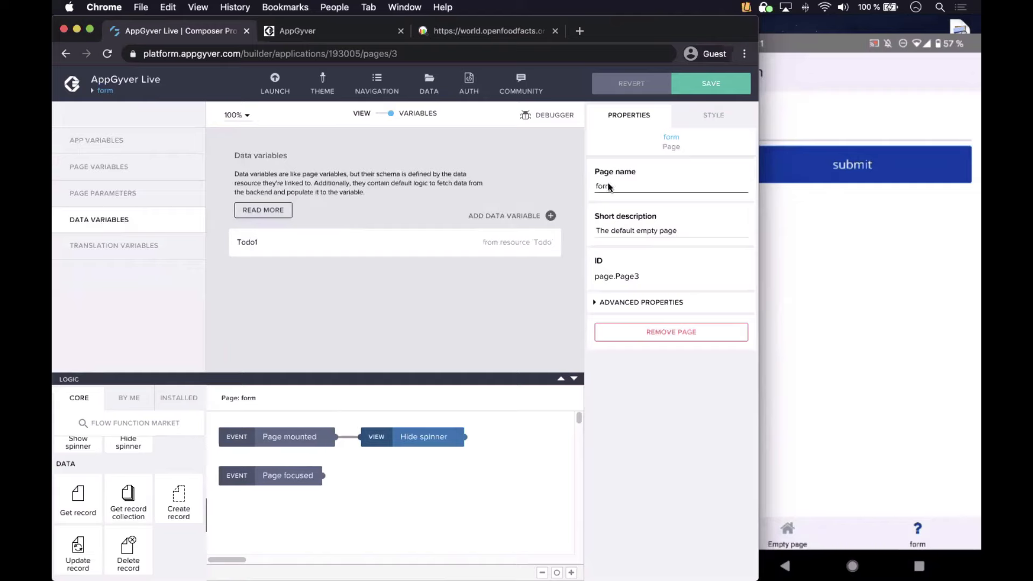
pyautogui.click(551, 216)
pyautogui.click(487, 274)
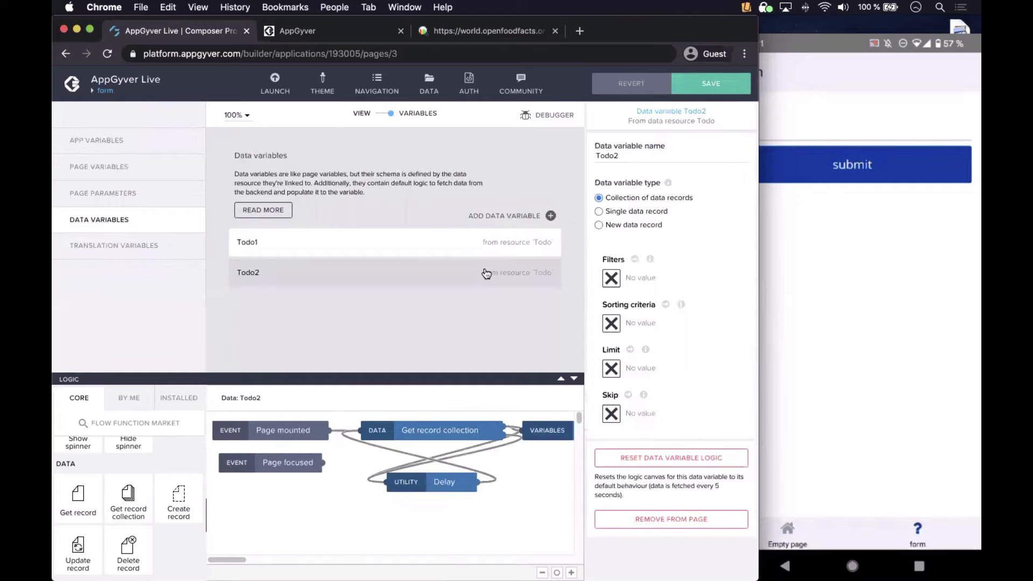
# Step: Name the new collection data variable TodoList and save the application
pyautogui.click(627, 155)
pyautogui.doubleClick(626, 155)
pyautogui.write('Todo')
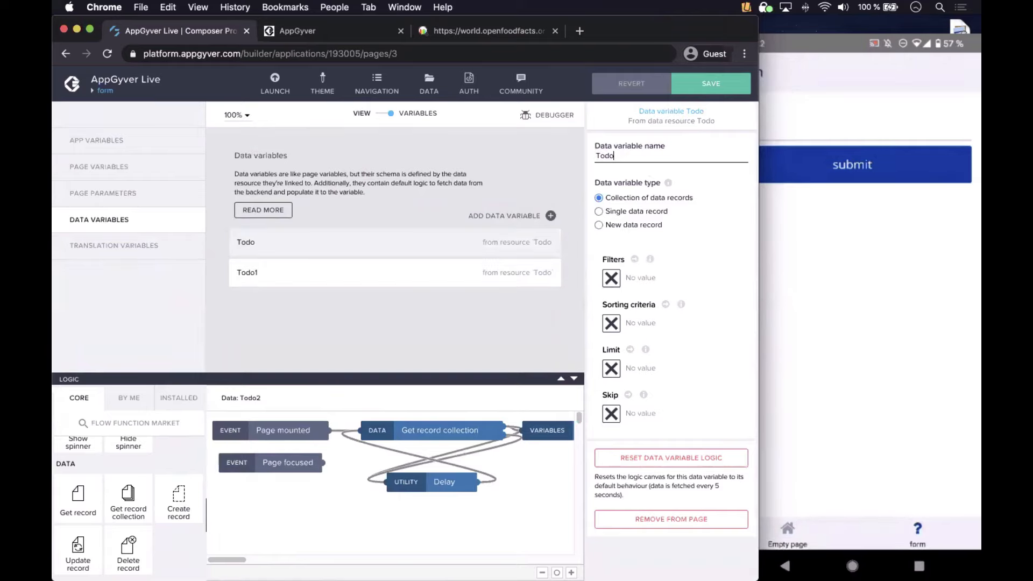
pyautogui.write('List')
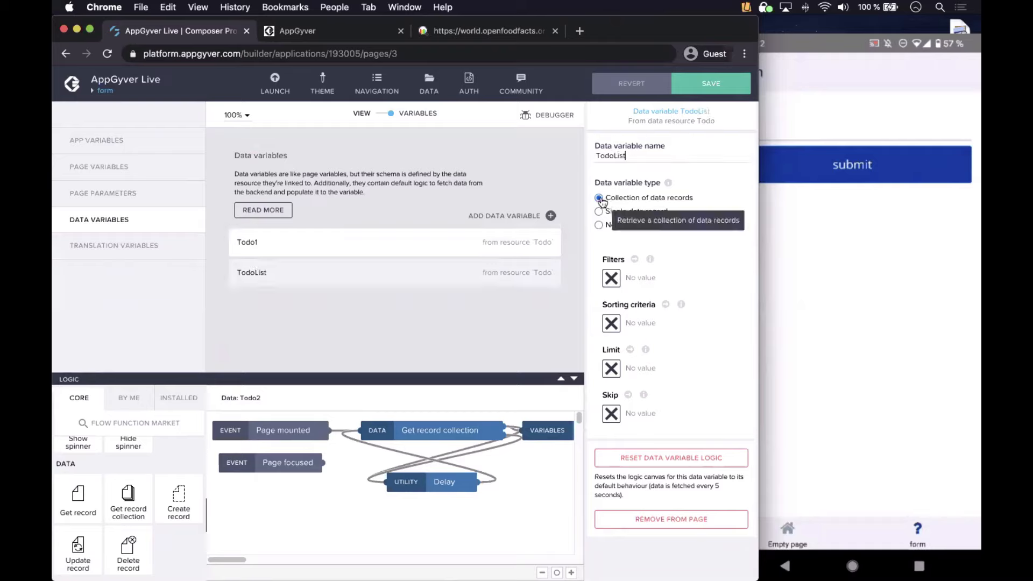
pyautogui.click(709, 87)
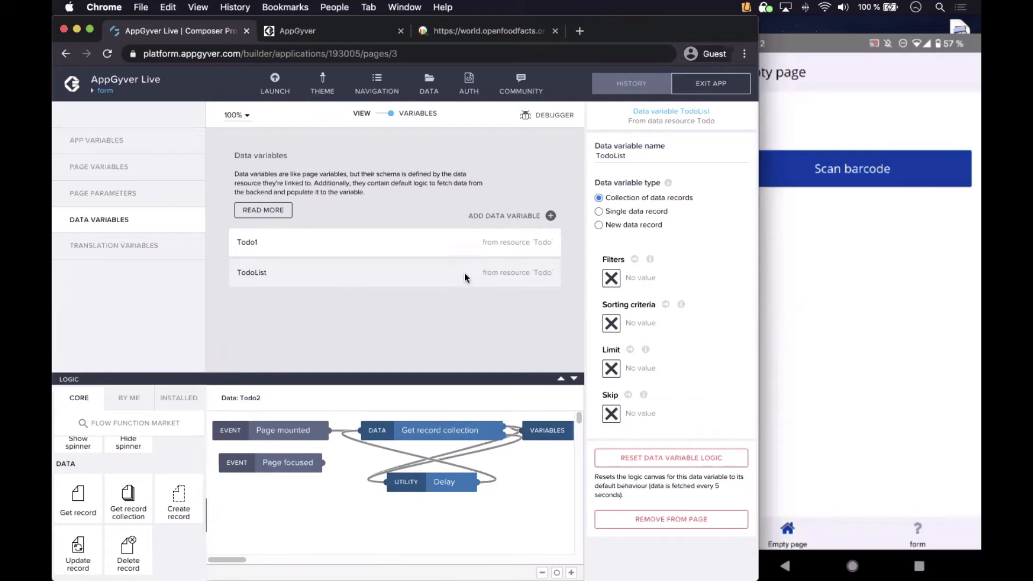
# Step: Set the paragraph below the submit button to repeat with the TodoList data variable and save the application
pyautogui.click(392, 116)
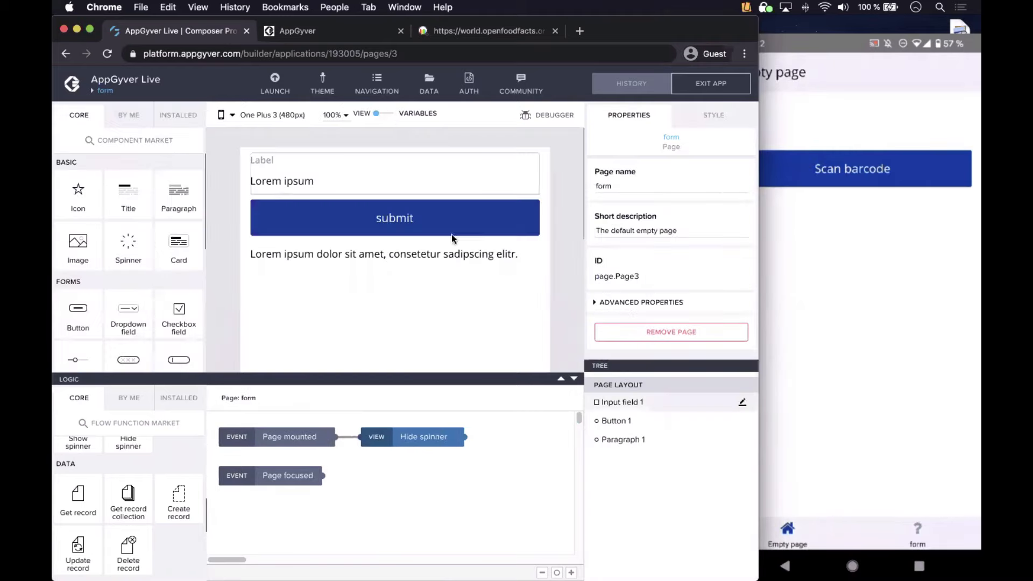
pyautogui.click(422, 249)
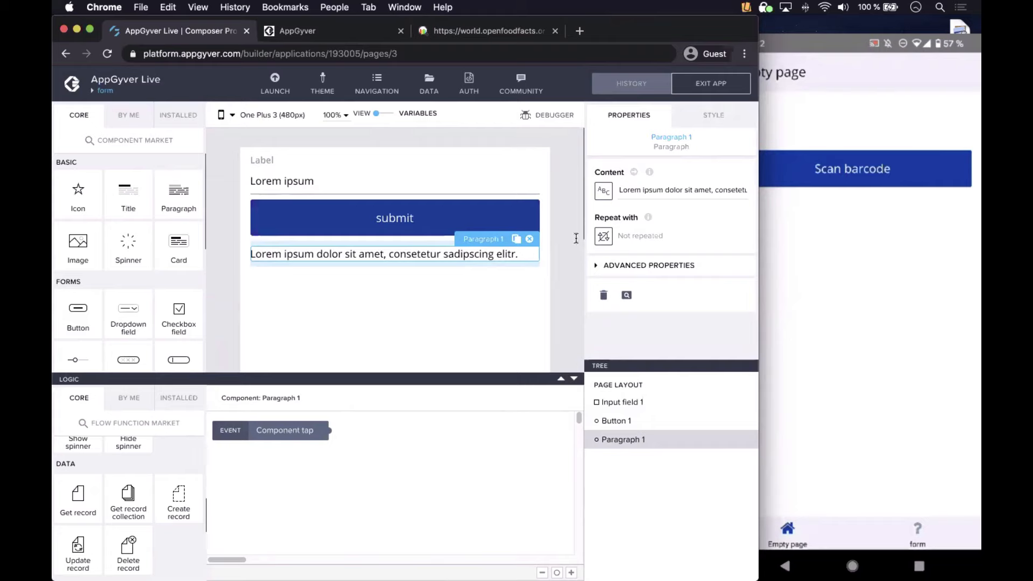
pyautogui.click(604, 236)
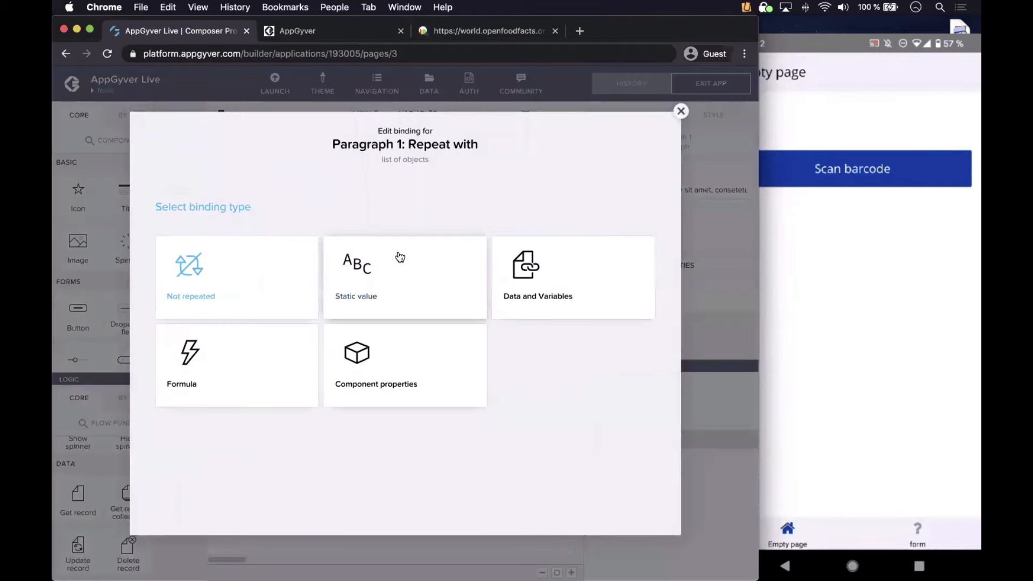
pyautogui.click(526, 265)
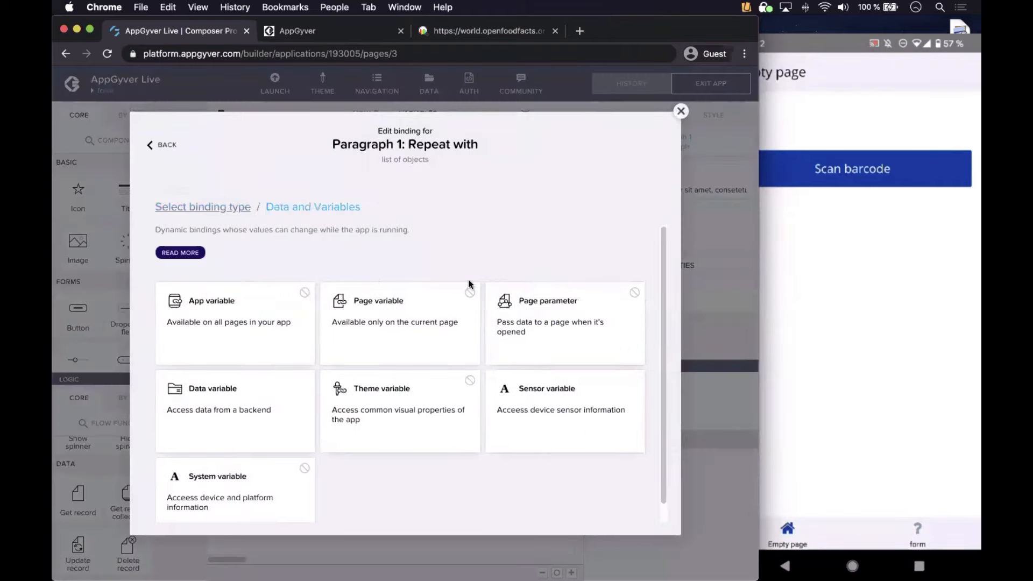
pyautogui.click(209, 391)
pyautogui.click(249, 337)
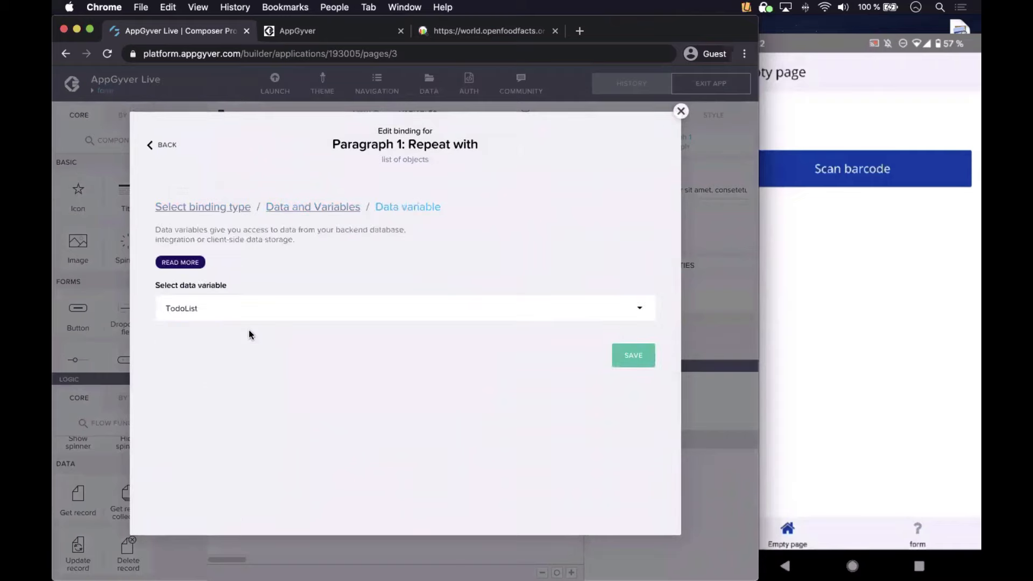
pyautogui.click(640, 358)
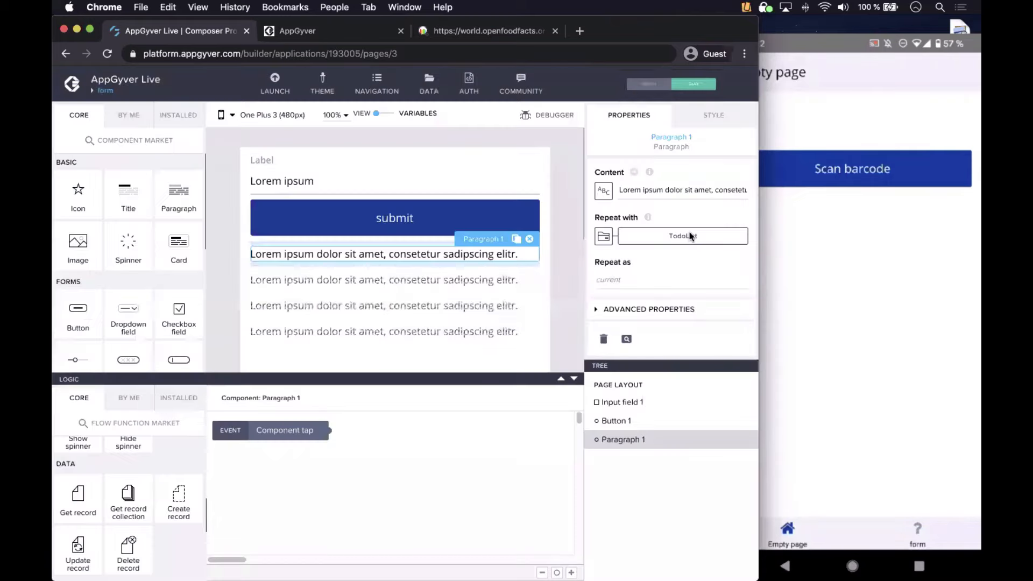
pyautogui.click(712, 80)
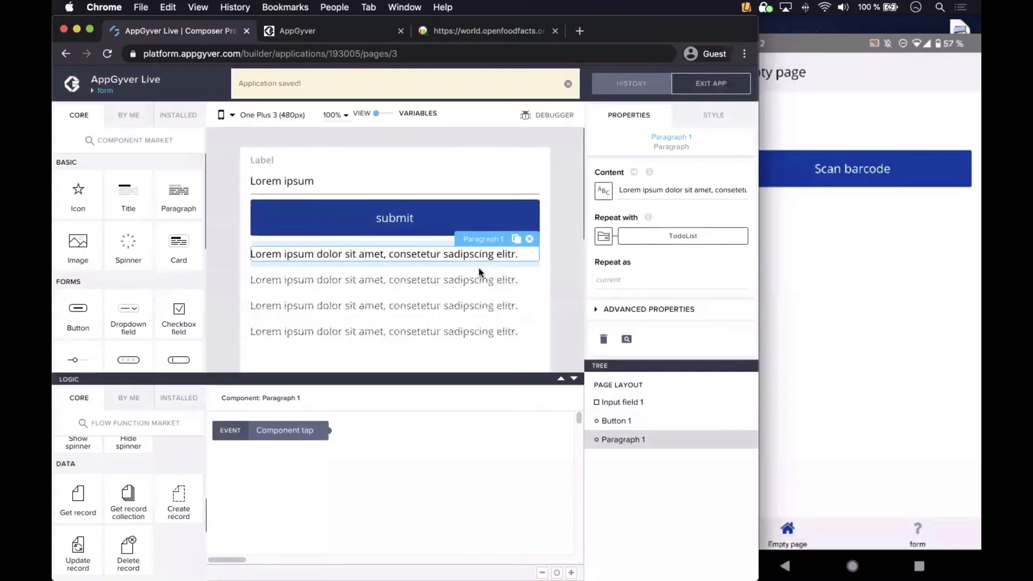
# Step: Bind the repeated paragraph's content to the repeat item property current.name and save the application
pyautogui.click(608, 192)
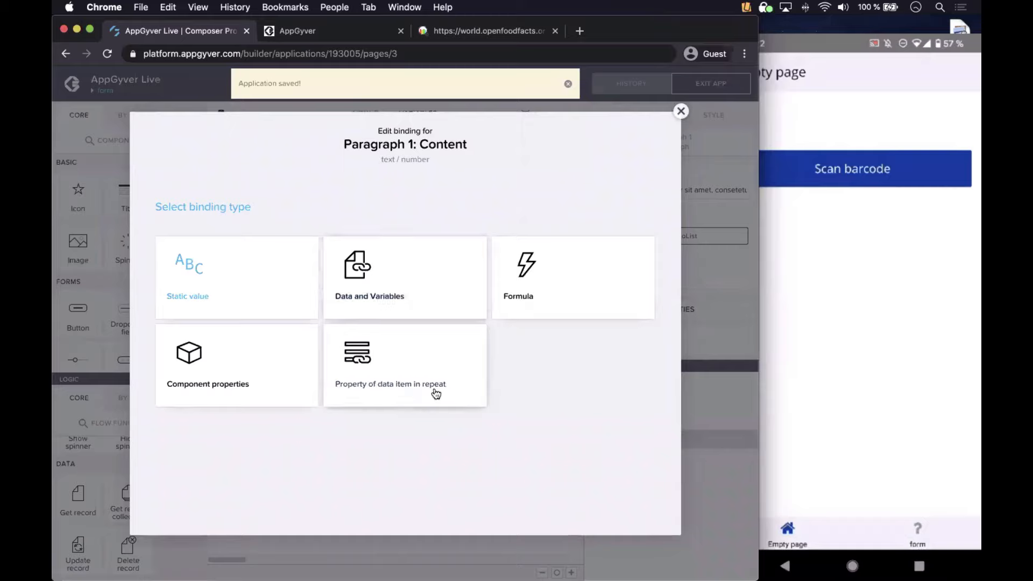
pyautogui.click(423, 361)
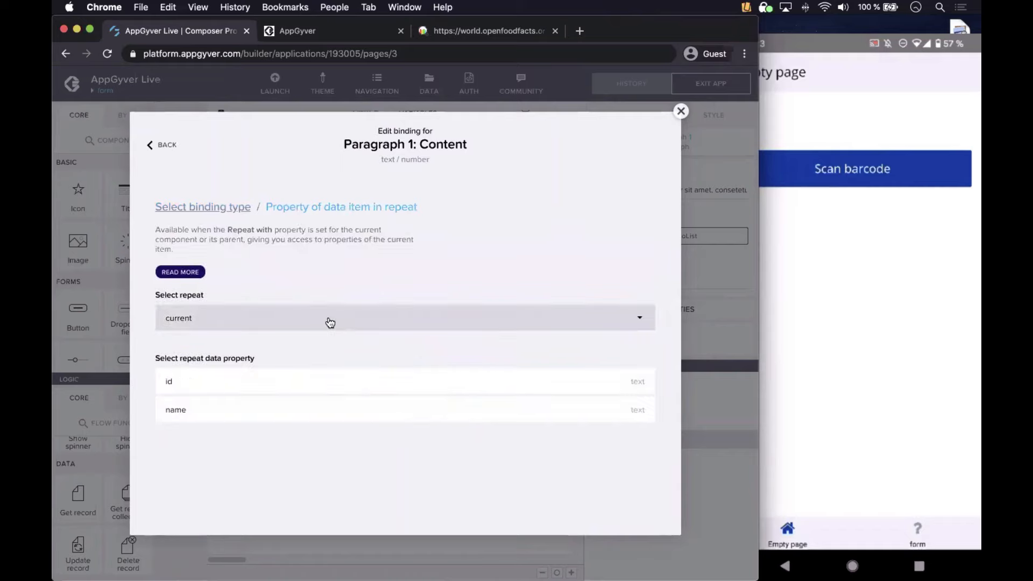
pyautogui.click(250, 411)
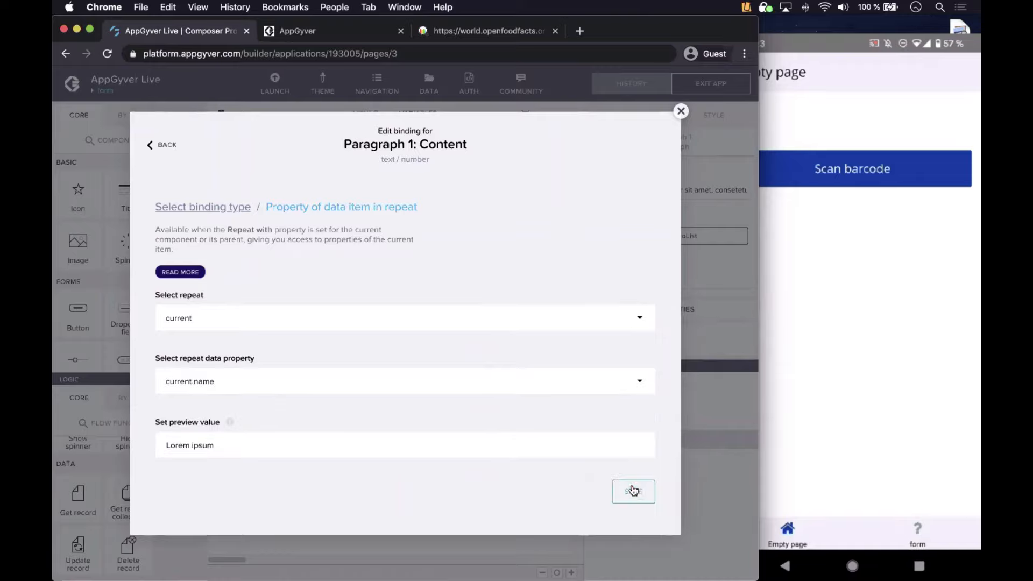
pyautogui.click(637, 492)
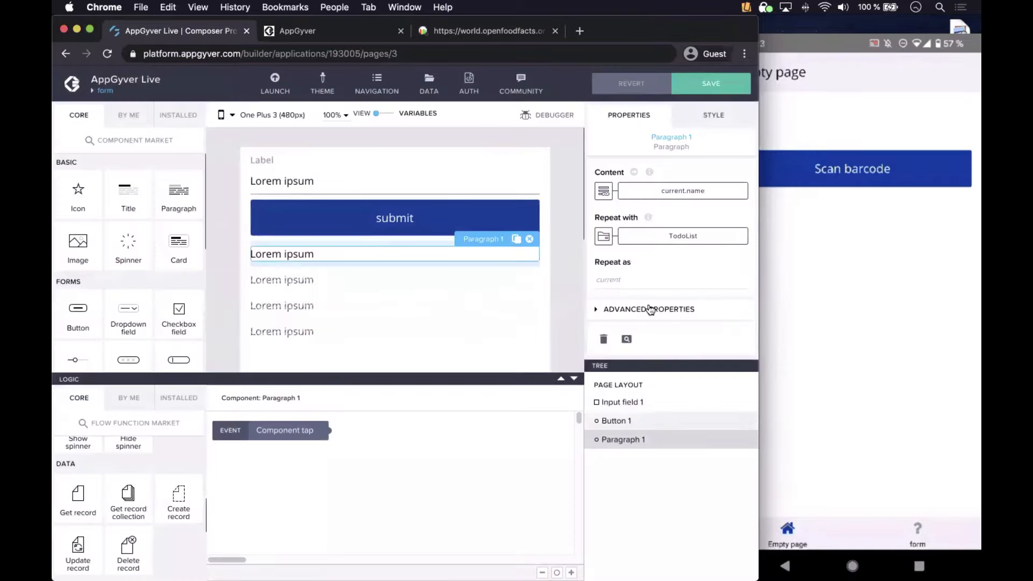
pyautogui.click(711, 83)
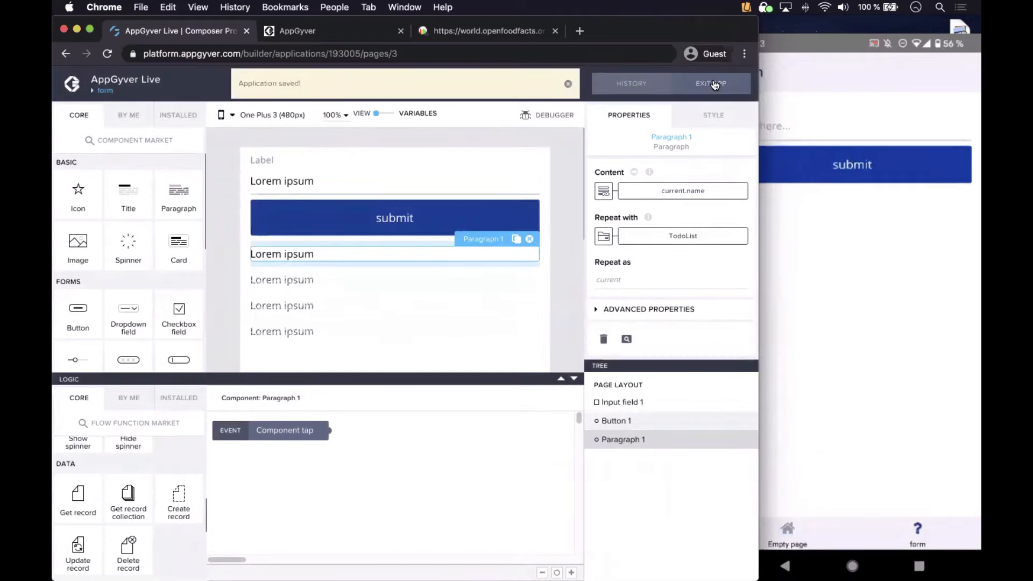
# Step: Test the form on the mirrored phone by submitting "hello" through its input field
pyautogui.click(896, 276)
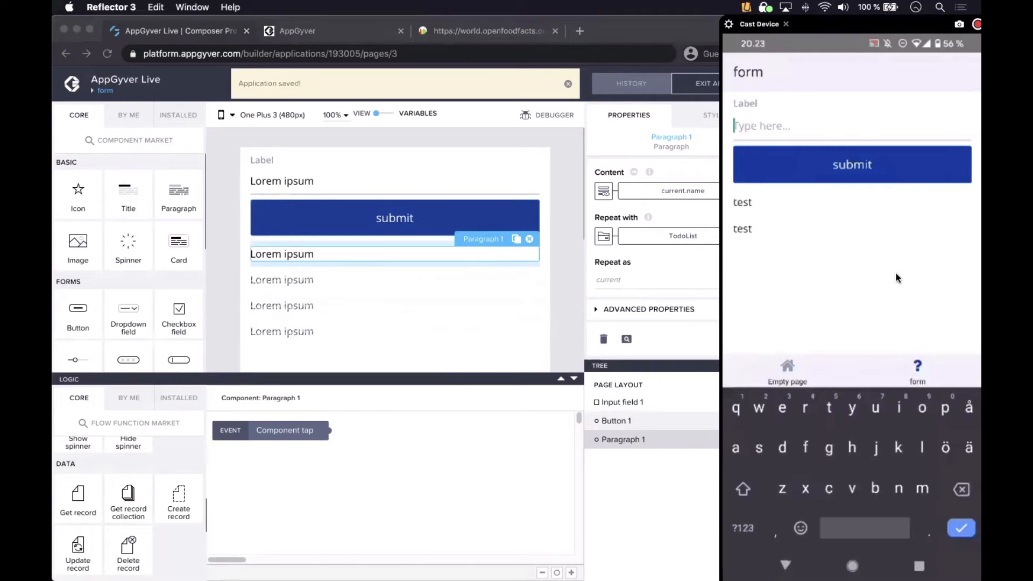
pyautogui.write('hello')
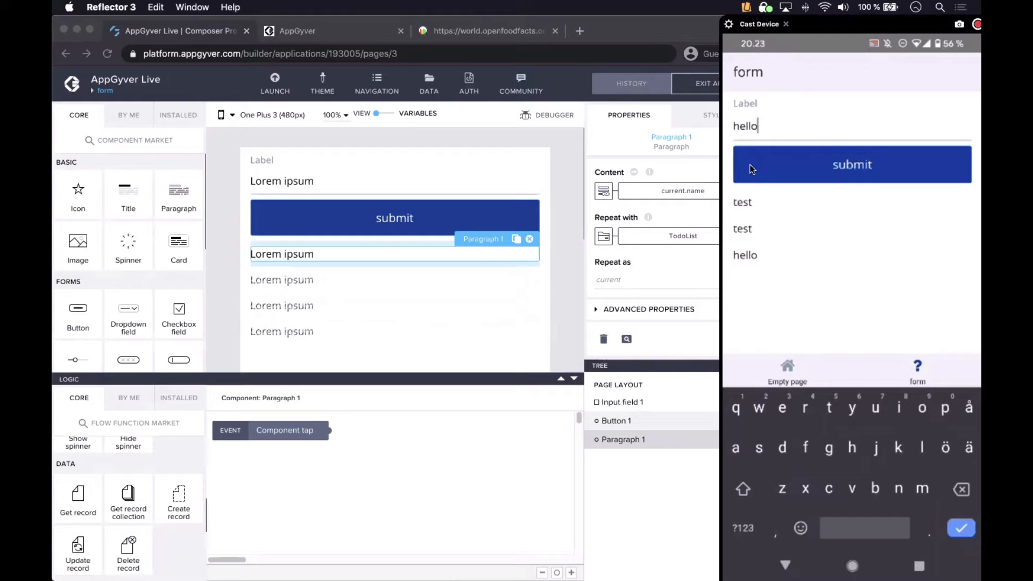
pyautogui.click(341, 250)
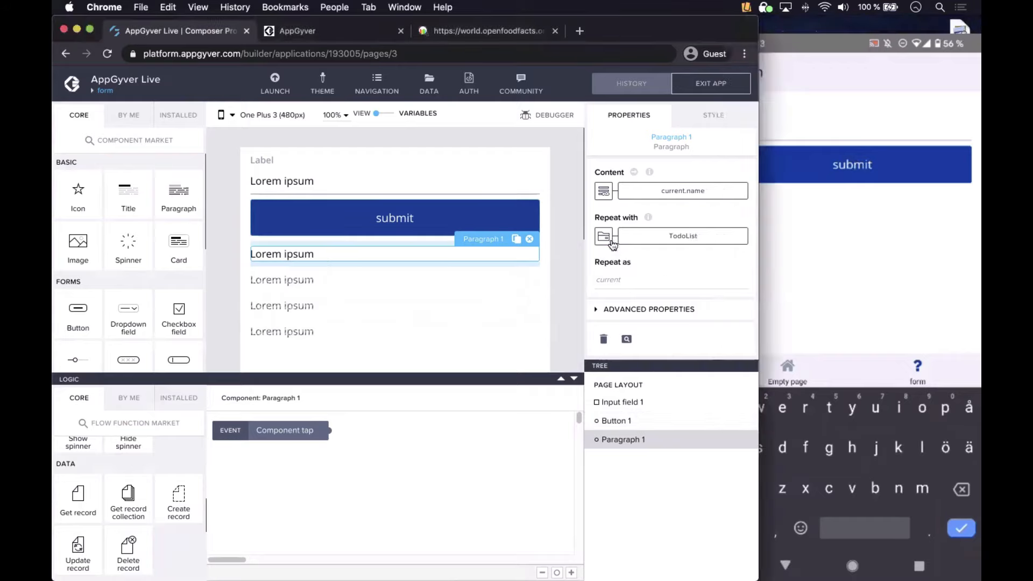
pyautogui.click(870, 208)
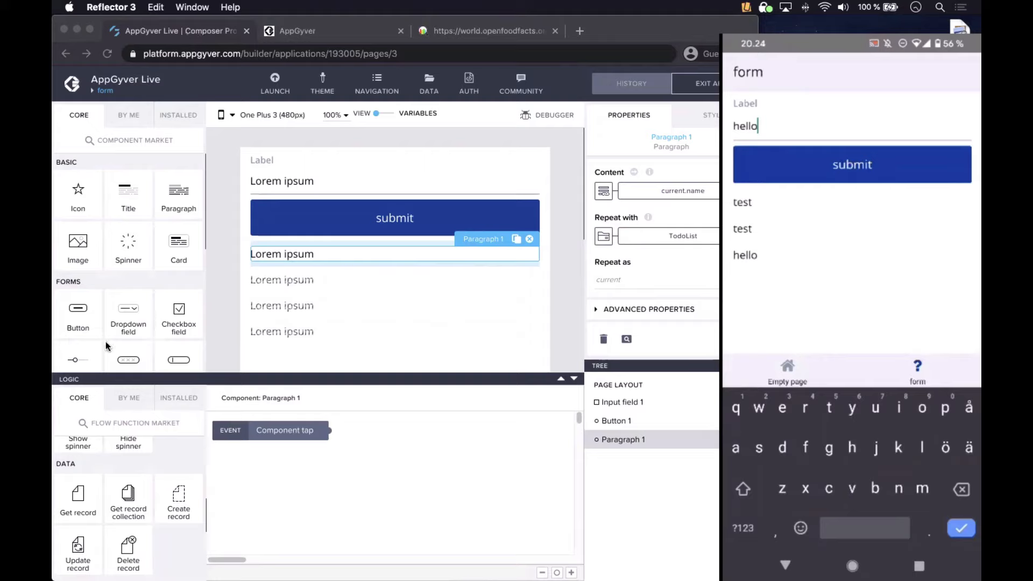
# Step: Return to the form page in the builder and add a button below the repeated paragraph
pyautogui.click(397, 214)
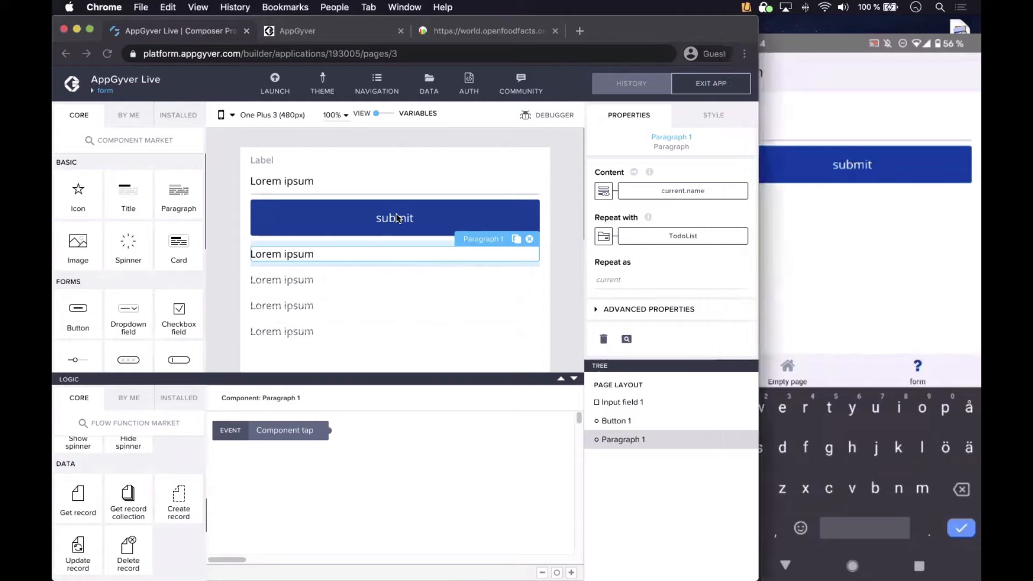
pyautogui.click(566, 200)
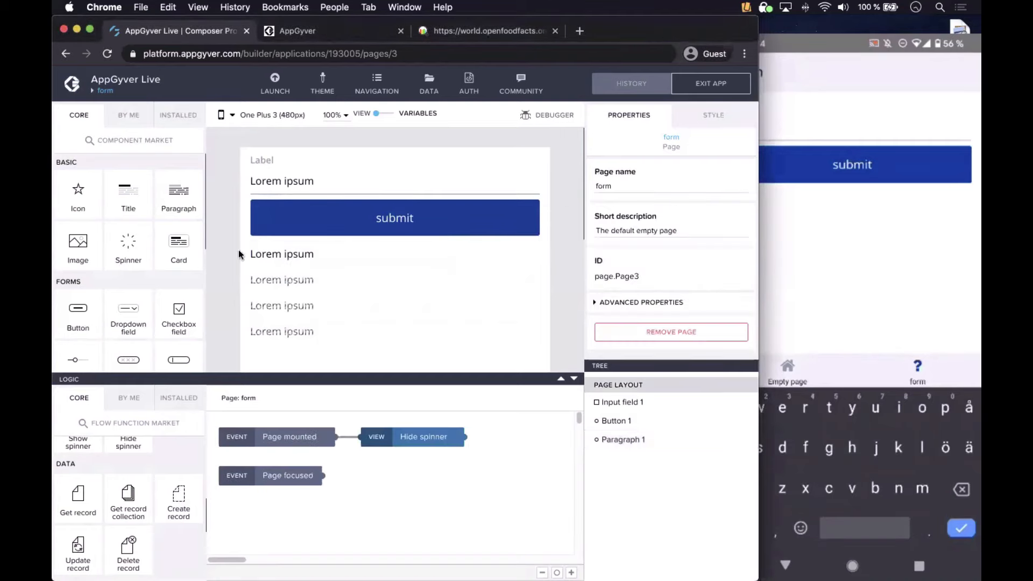
pyautogui.scroll(-1, 247, 198)
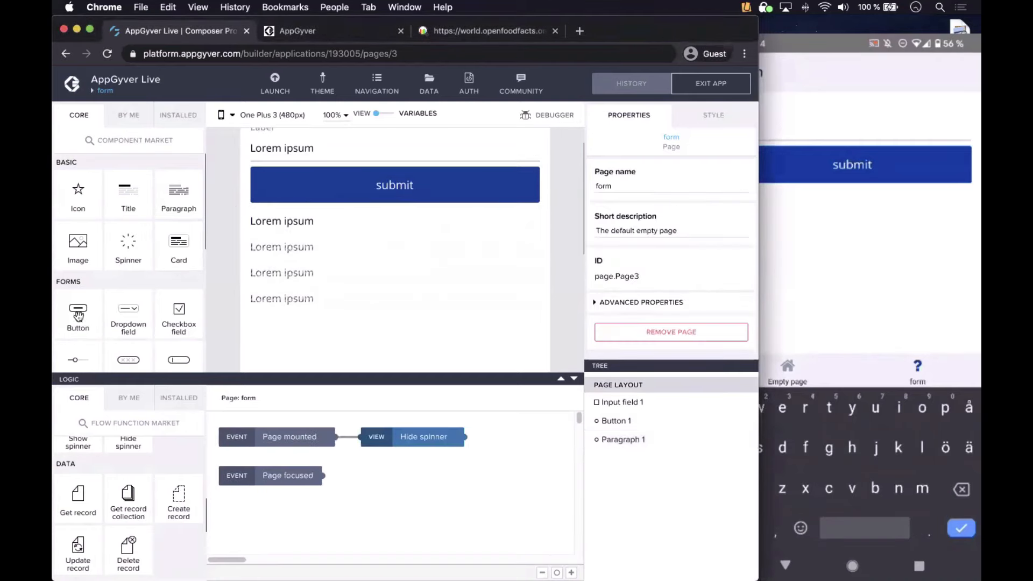
pyautogui.moveTo(79, 316); pyautogui.dragTo(358, 330)
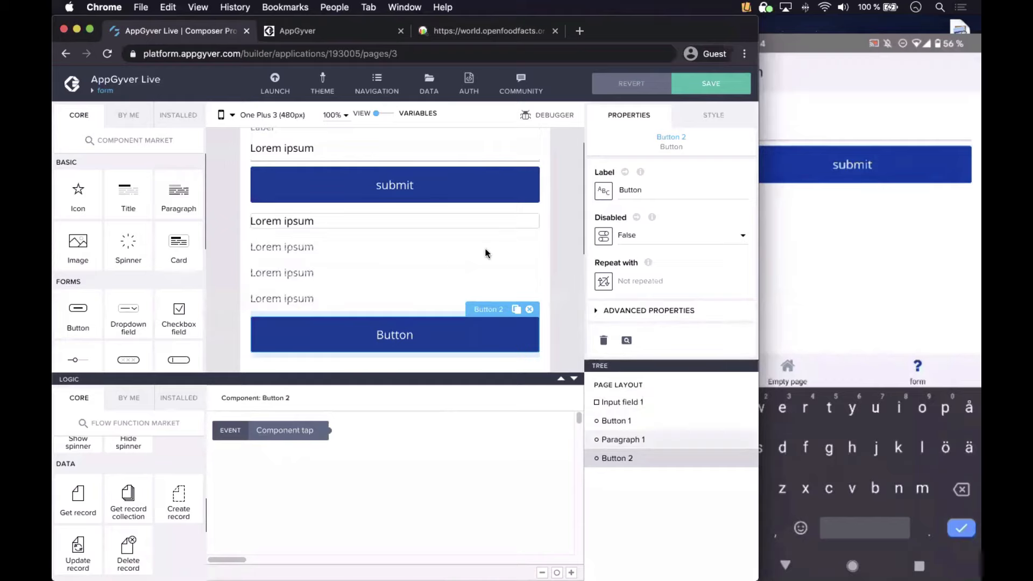
# Step: Add a JavaScript flow function to the new button's logic and connect the Component tap event to it
pyautogui.scroll(-10, 134, 479)
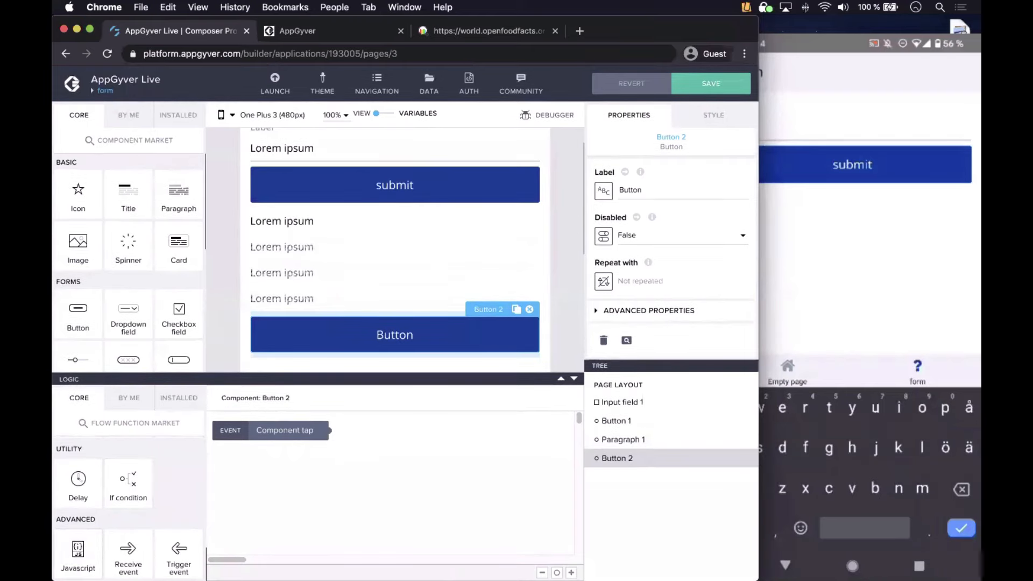
pyautogui.moveTo(78, 549); pyautogui.dragTo(409, 452)
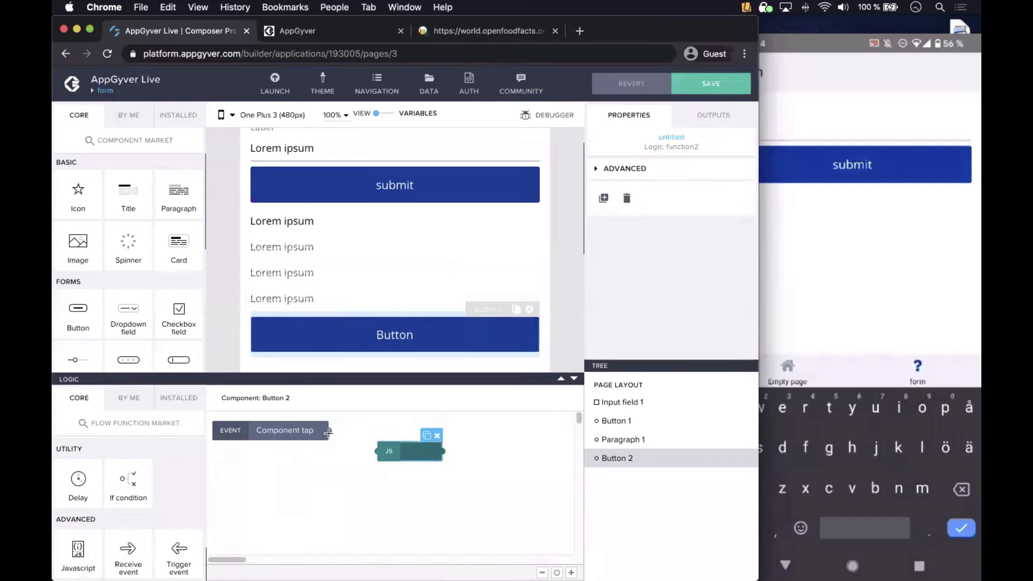
pyautogui.moveTo(328, 432); pyautogui.dragTo(378, 453)
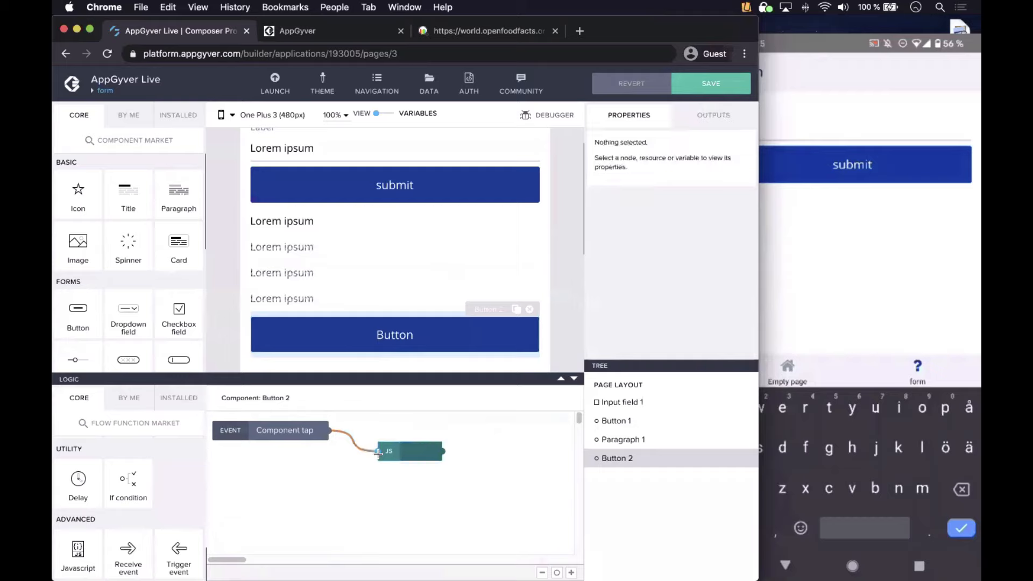
# Step: Examine the JavaScript function's inputs, code and outputs in its editor, leaving it without changes
pyautogui.click(411, 455)
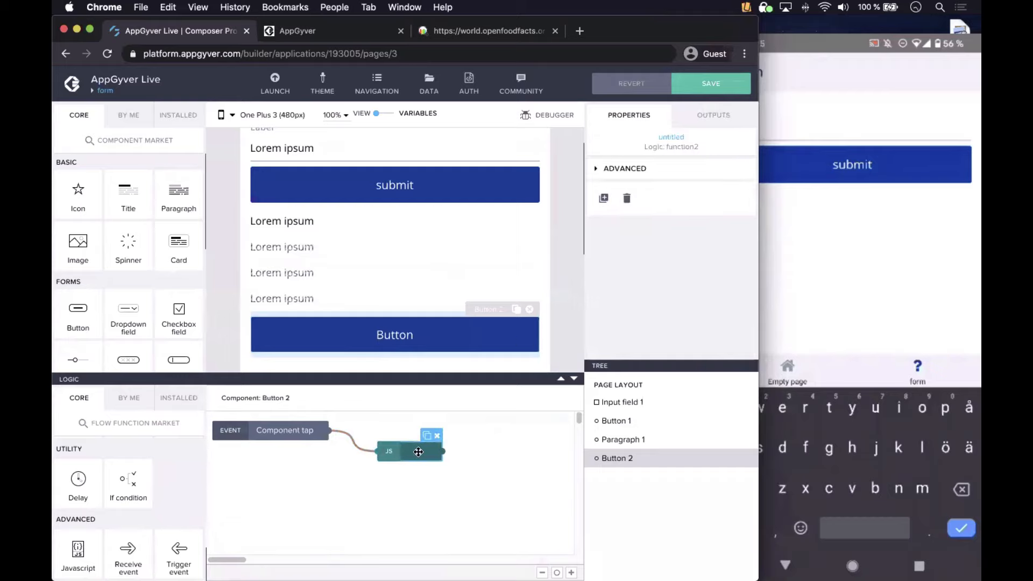
pyautogui.doubleClick(418, 452)
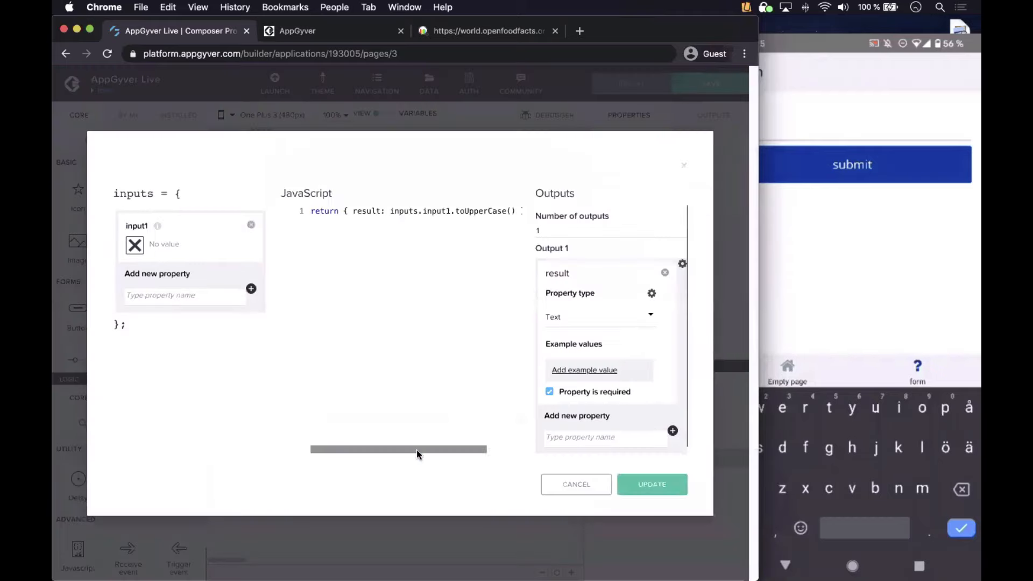
pyautogui.moveTo(347, 450); pyautogui.dragTo(296, 438)
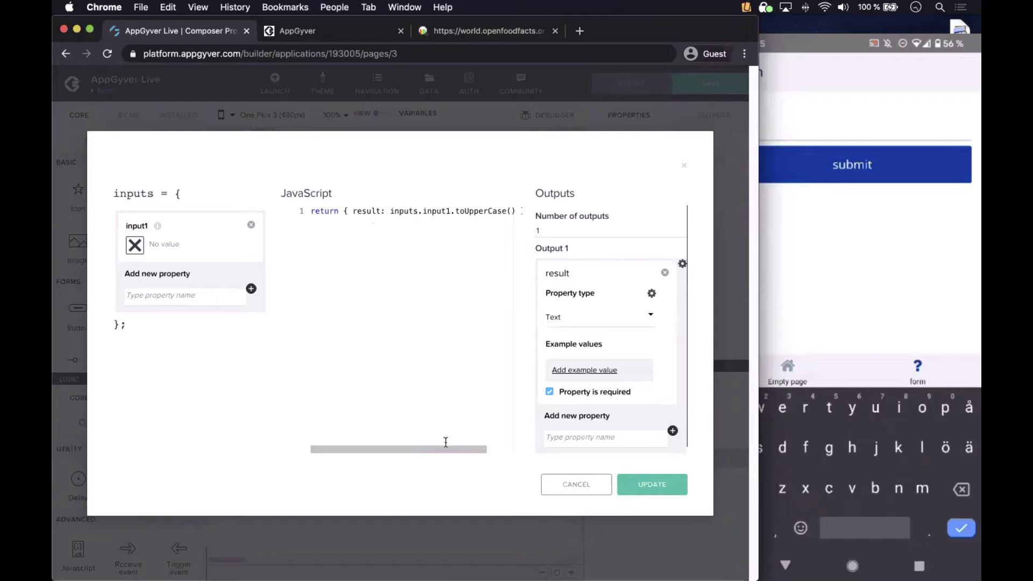
pyautogui.moveTo(443, 447); pyautogui.dragTo(340, 457)
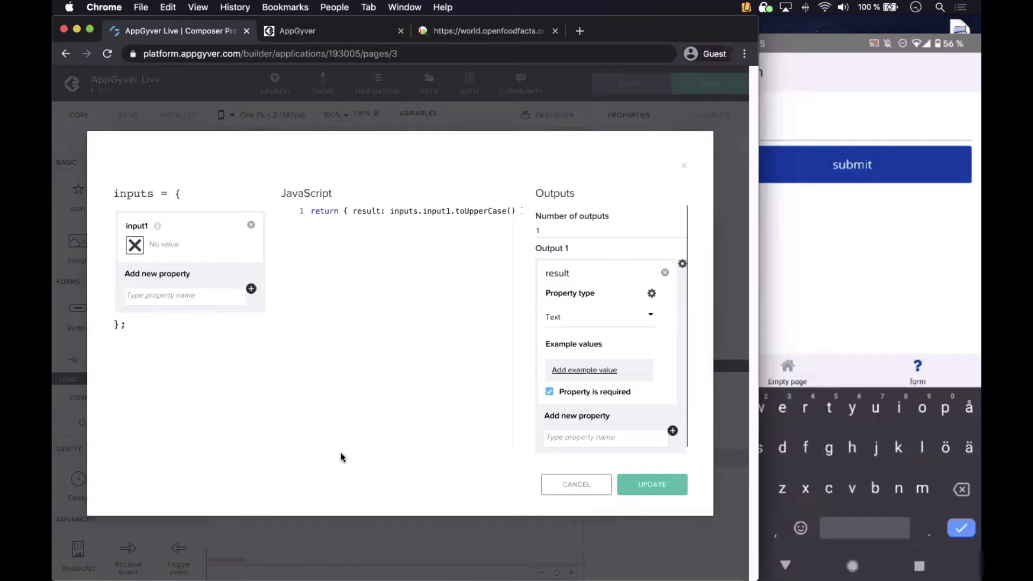
pyautogui.click(592, 490)
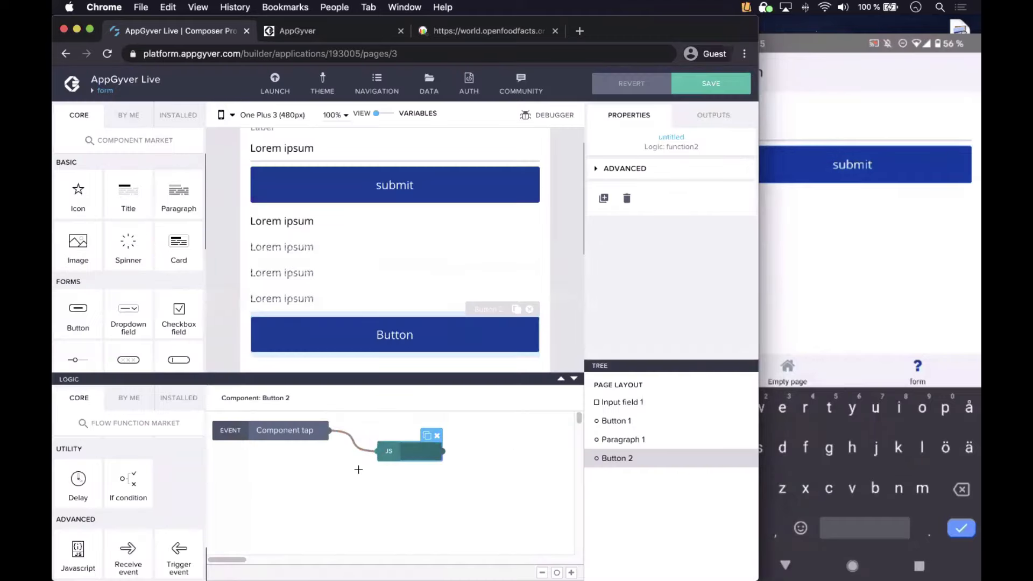